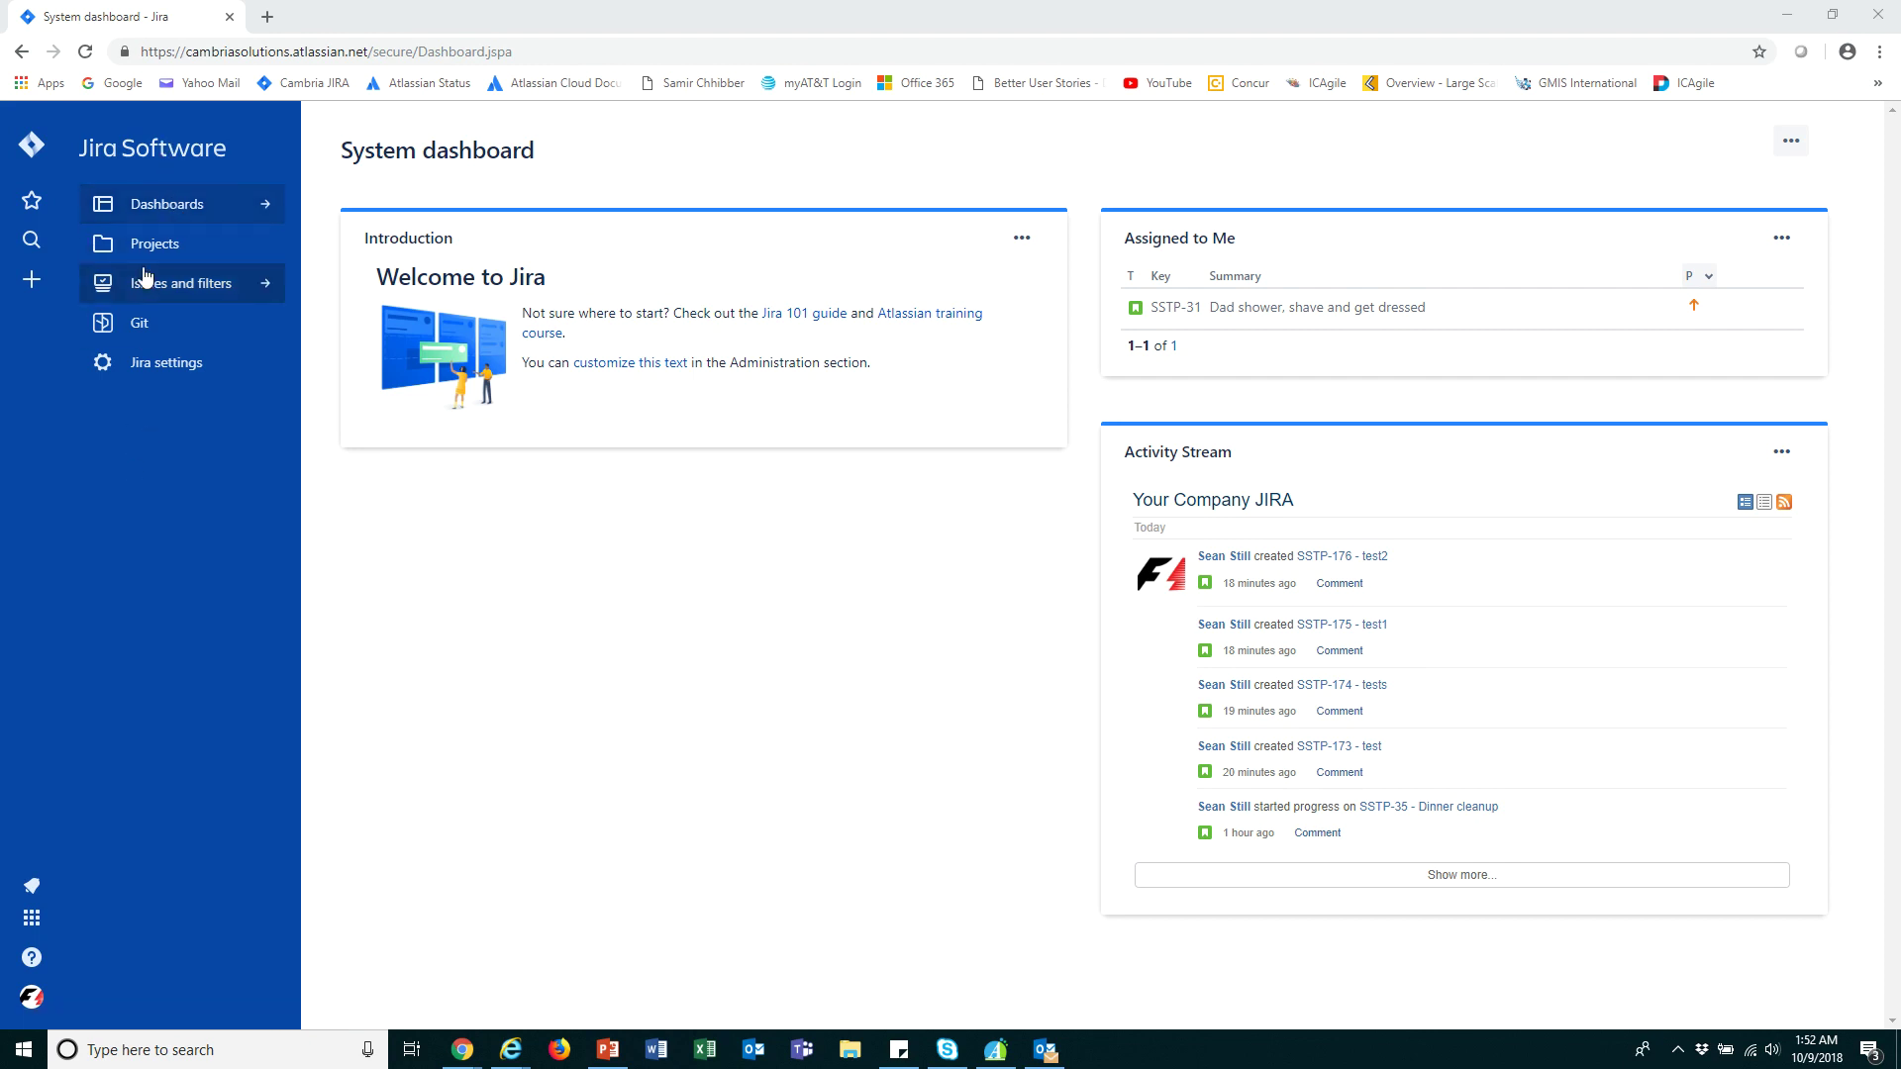
View the existing Test Scrum Project dashboard and bring up the list of all dashboards.
{"action": "left_click", "coordinate": [259, 204]}
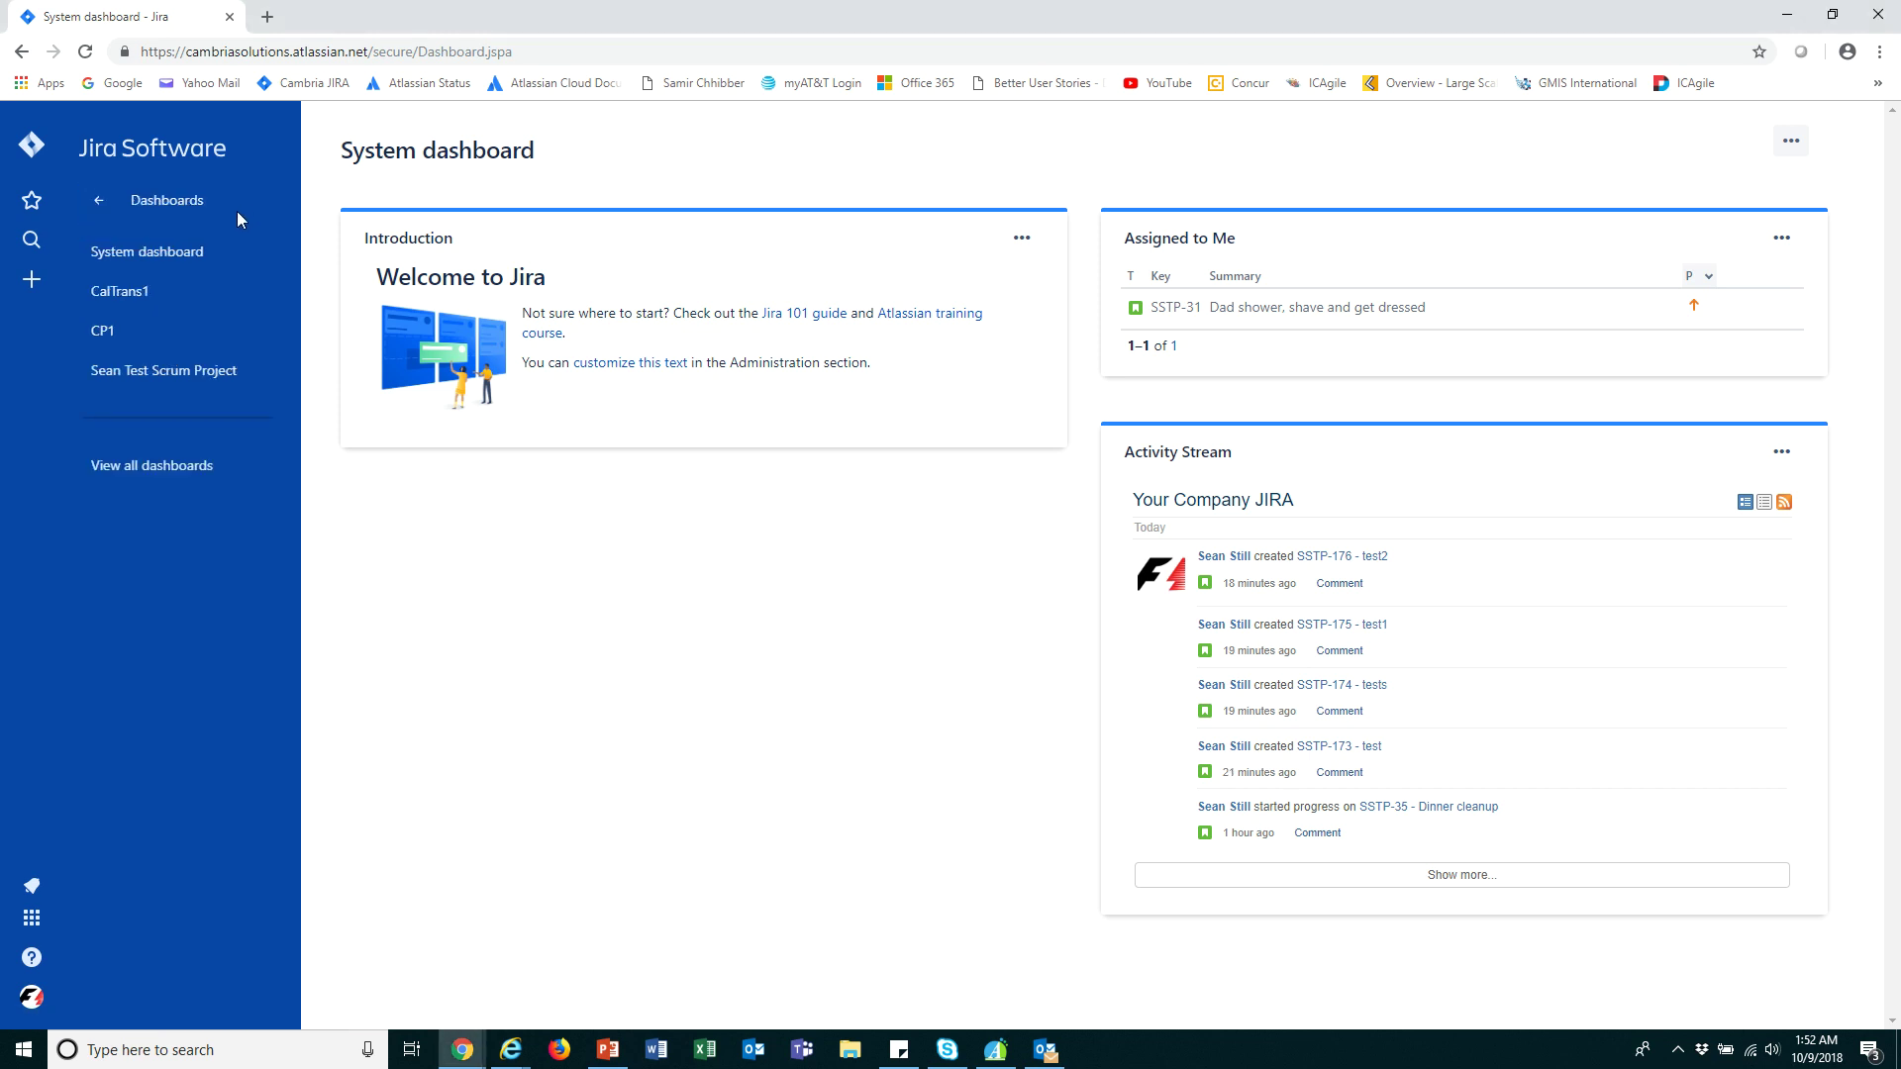
{"action": "left_click", "coordinate": [193, 382]}
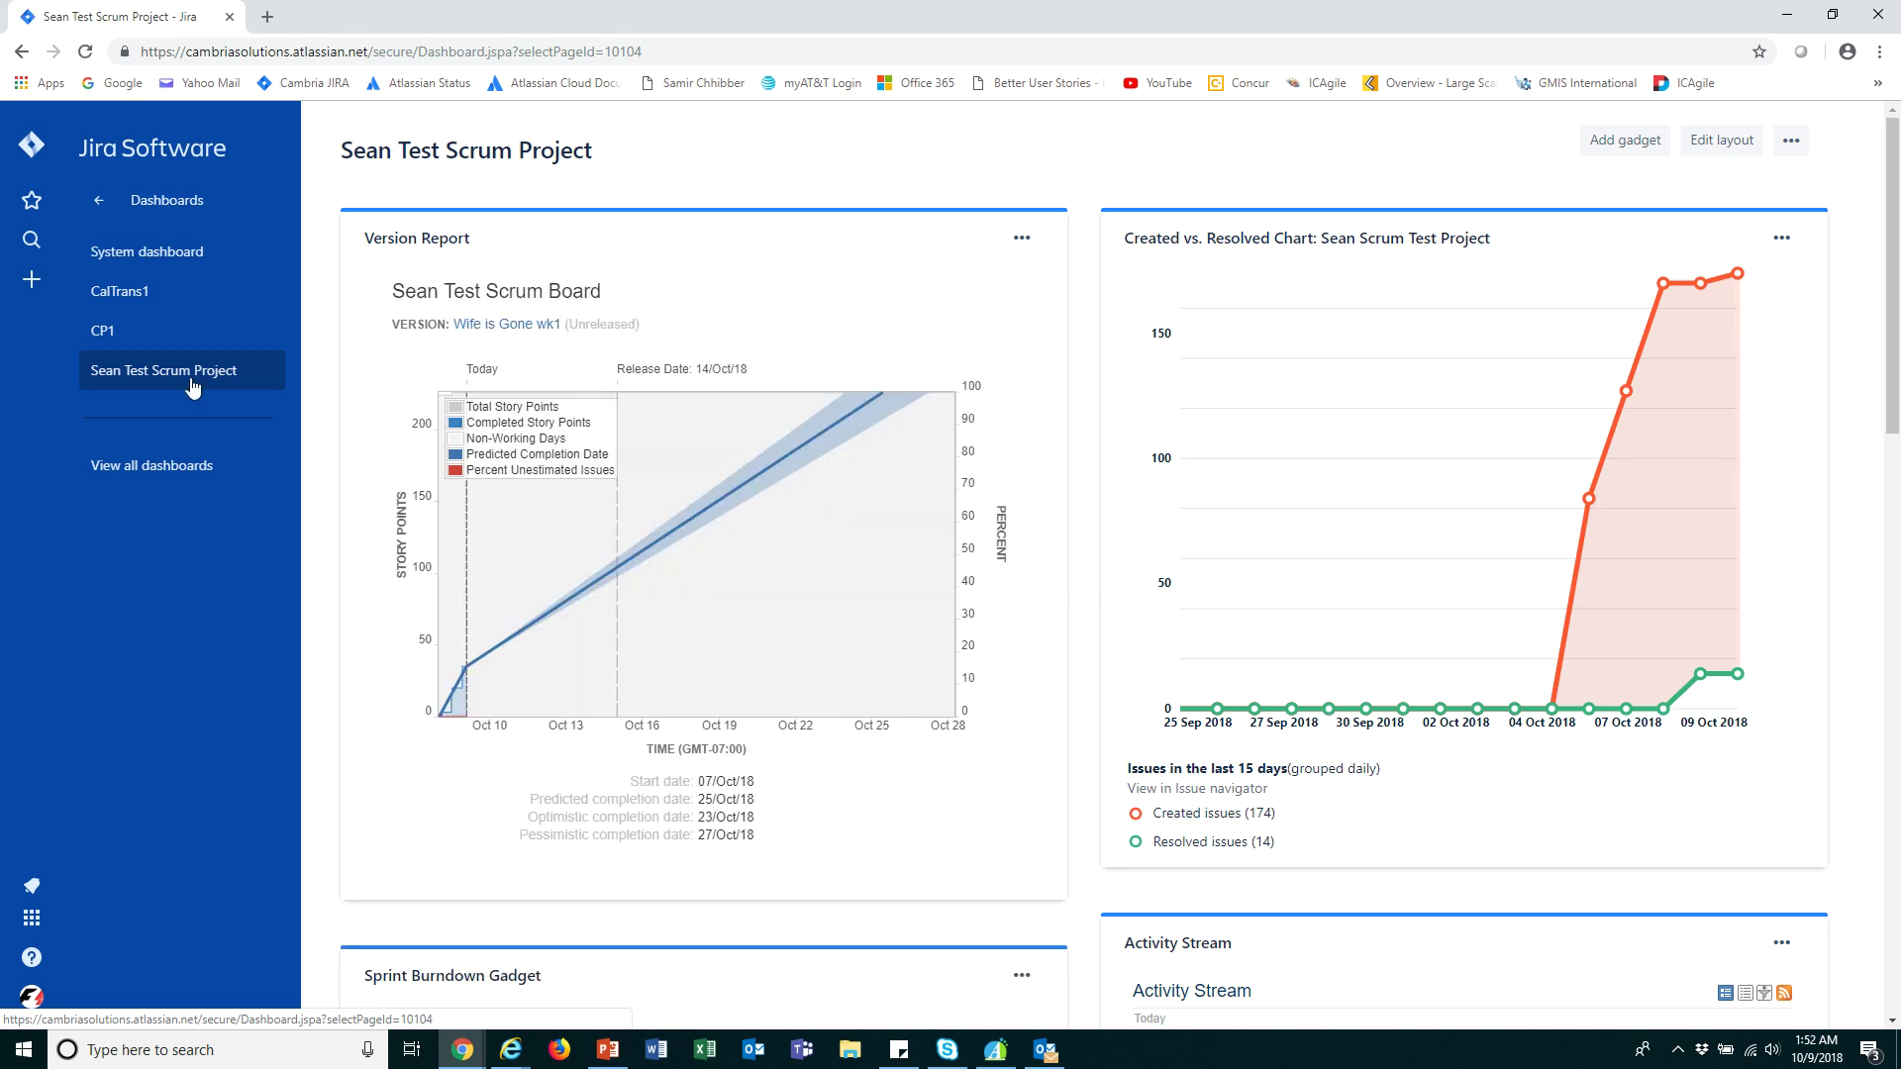
{"action": "left_click", "coordinate": [148, 479]}
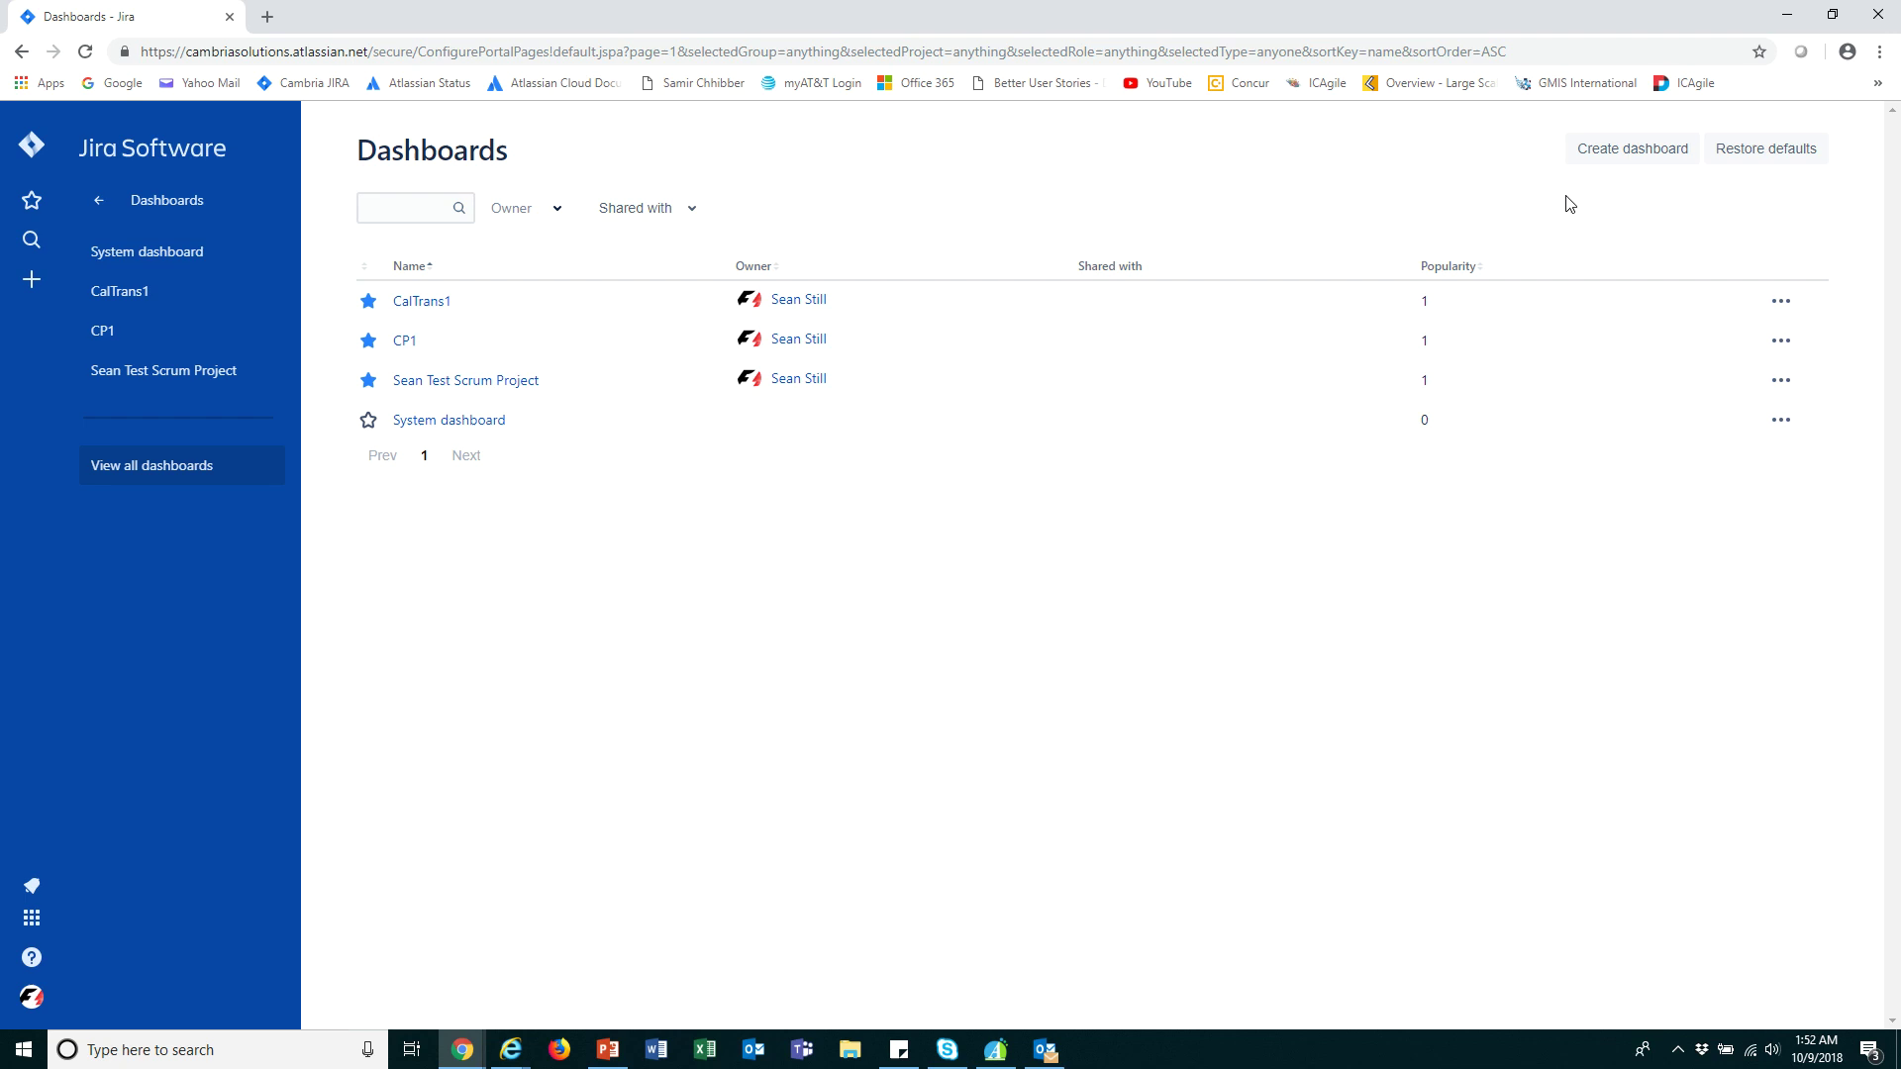
Start a new dashboard and name it with the owner's first name followed by "Test Scrum Project 2".
{"action": "left_click", "coordinate": [1632, 151]}
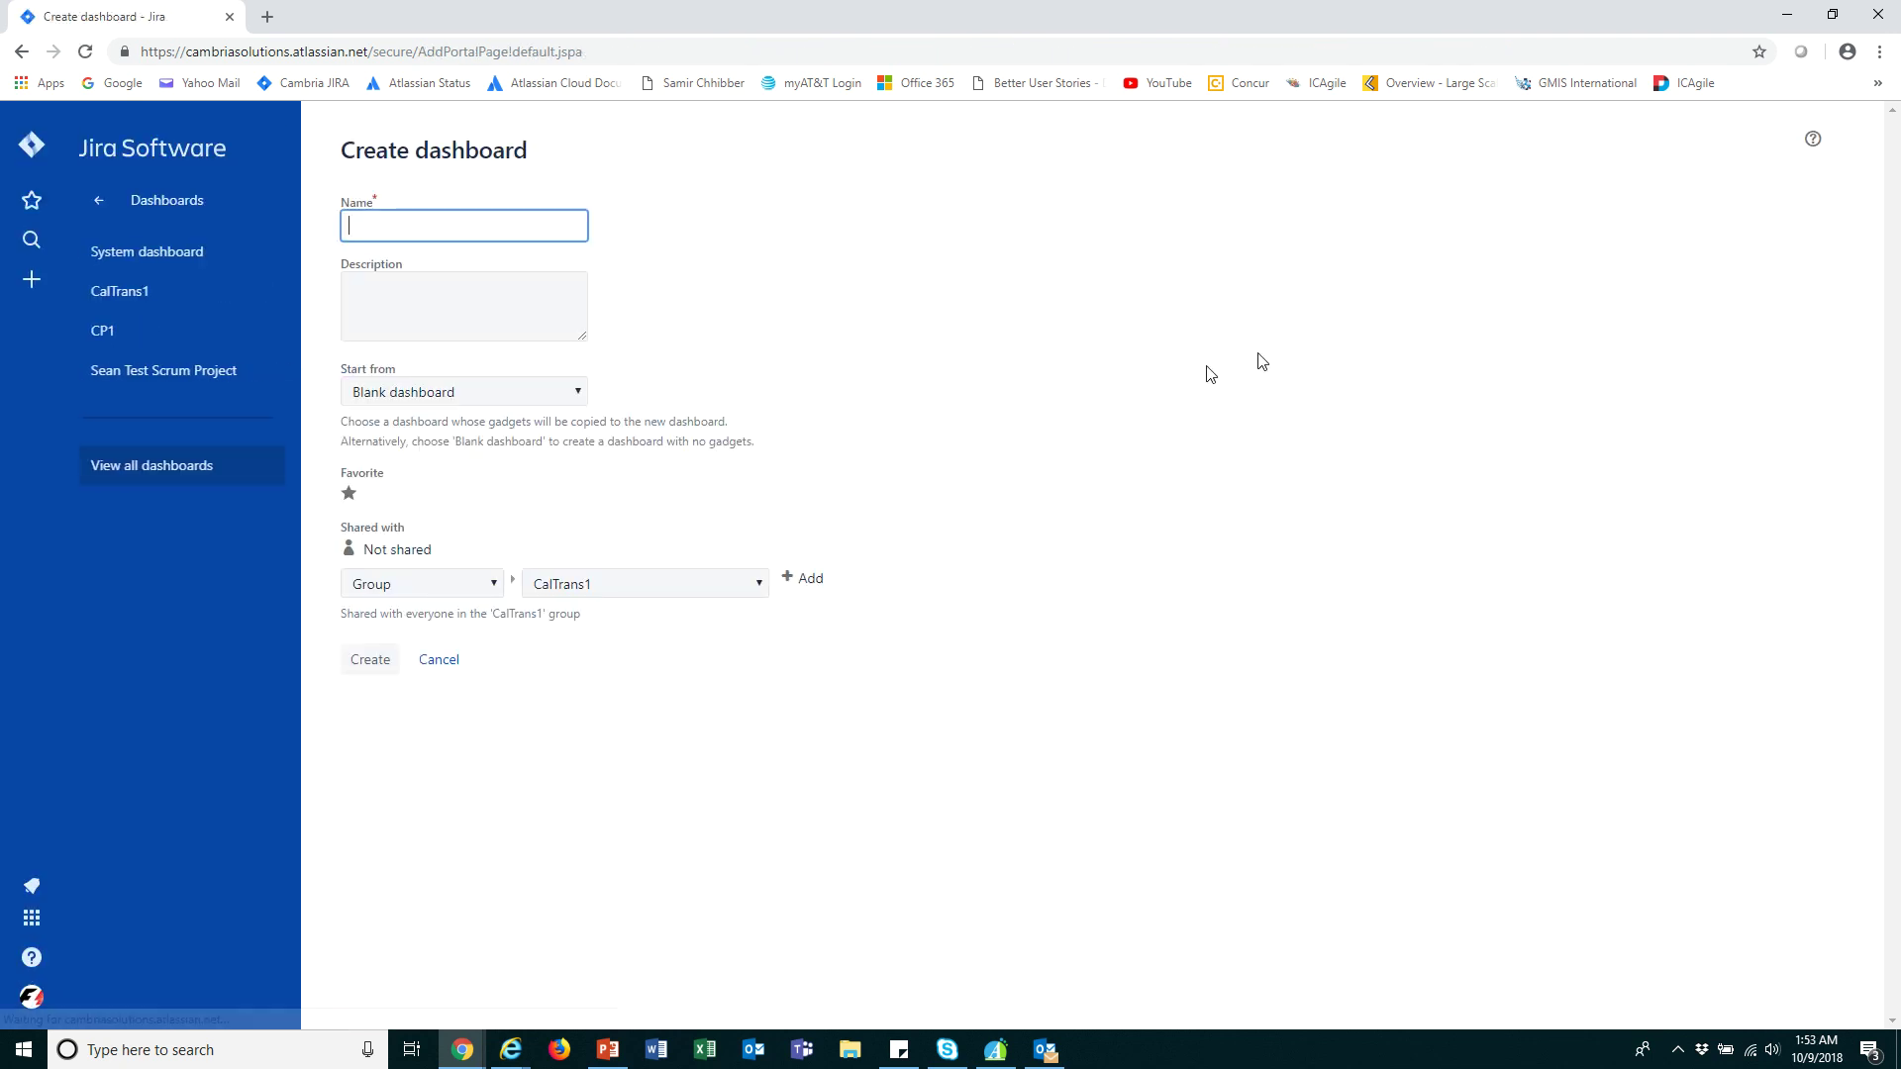
{"action": "type", "text": "Te"}
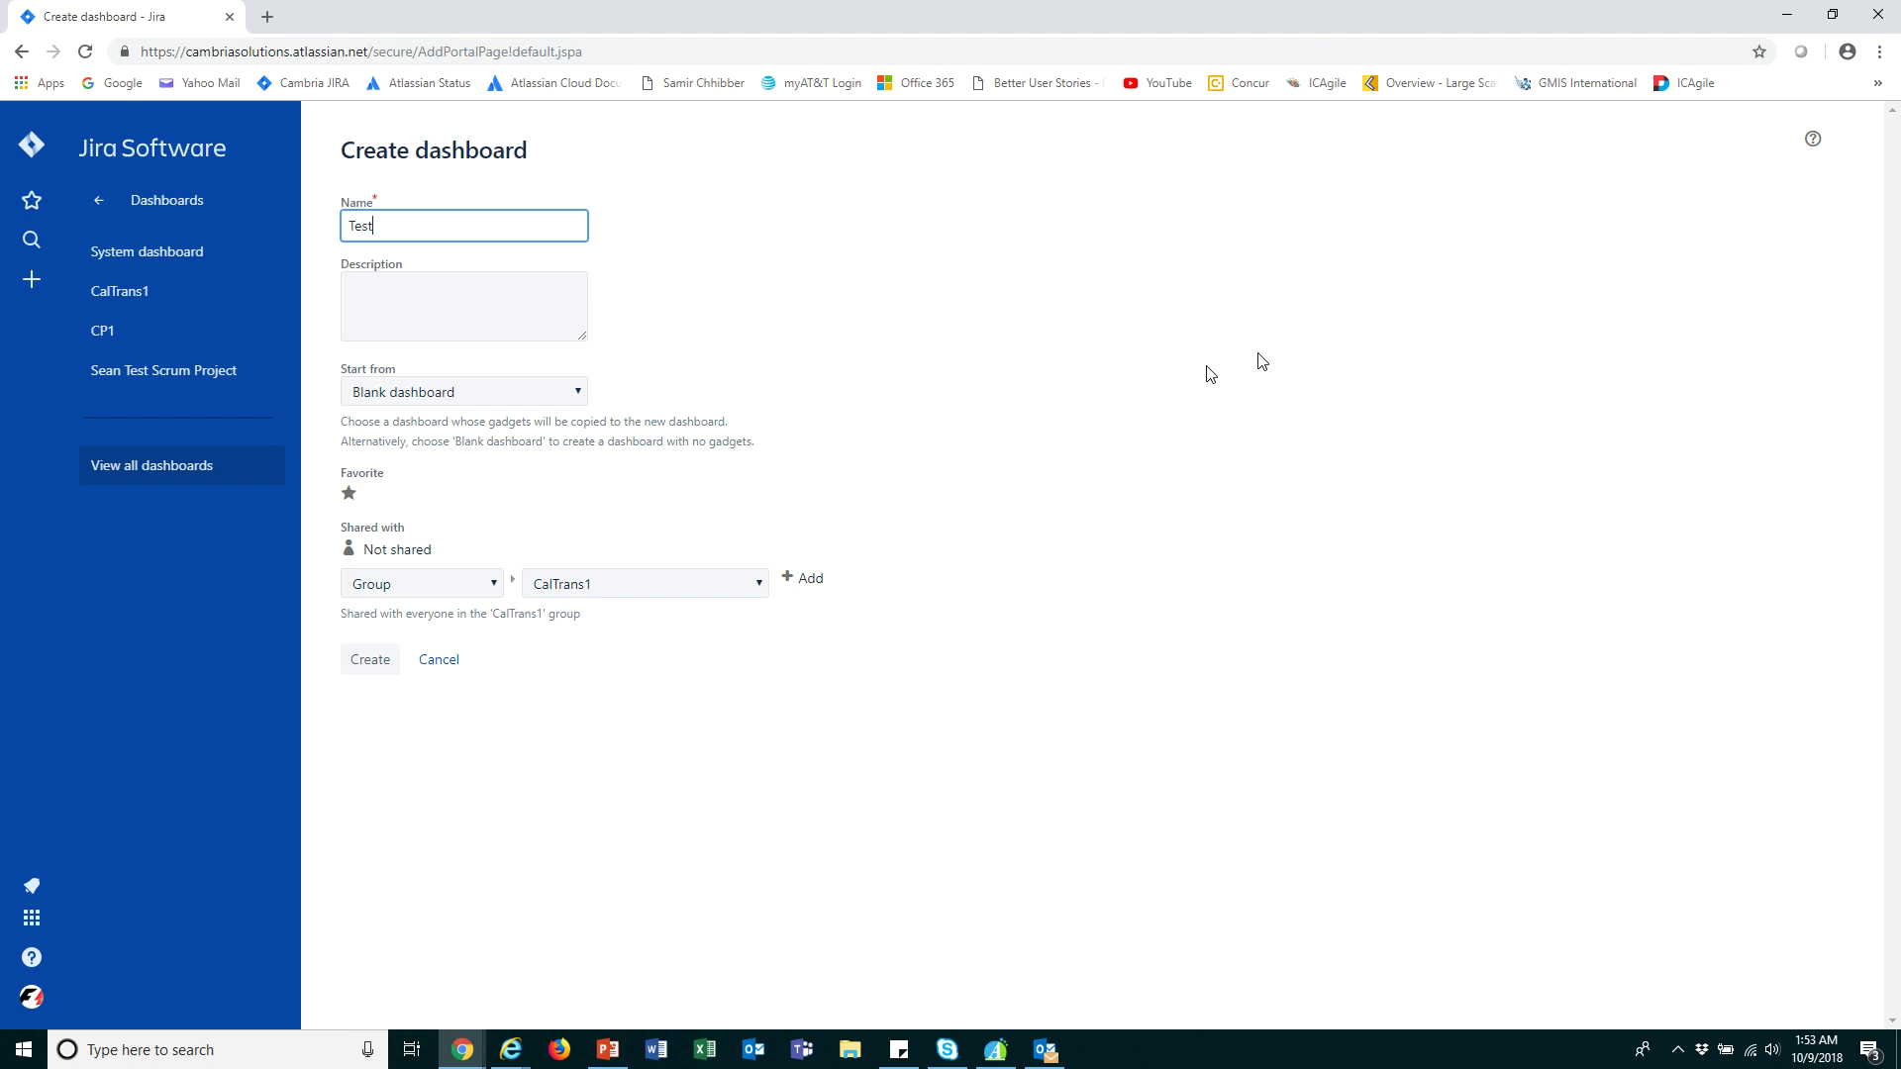
{"action": "type", "text": "st"}
{"action": "key", "text": "BackSpace"}
{"action": "key", "text": "BackSpace"}
{"action": "key", "text": "BackSpace"}
{"action": "key", "text": "BackSpace"}
{"action": "type", "text": "Sean "}
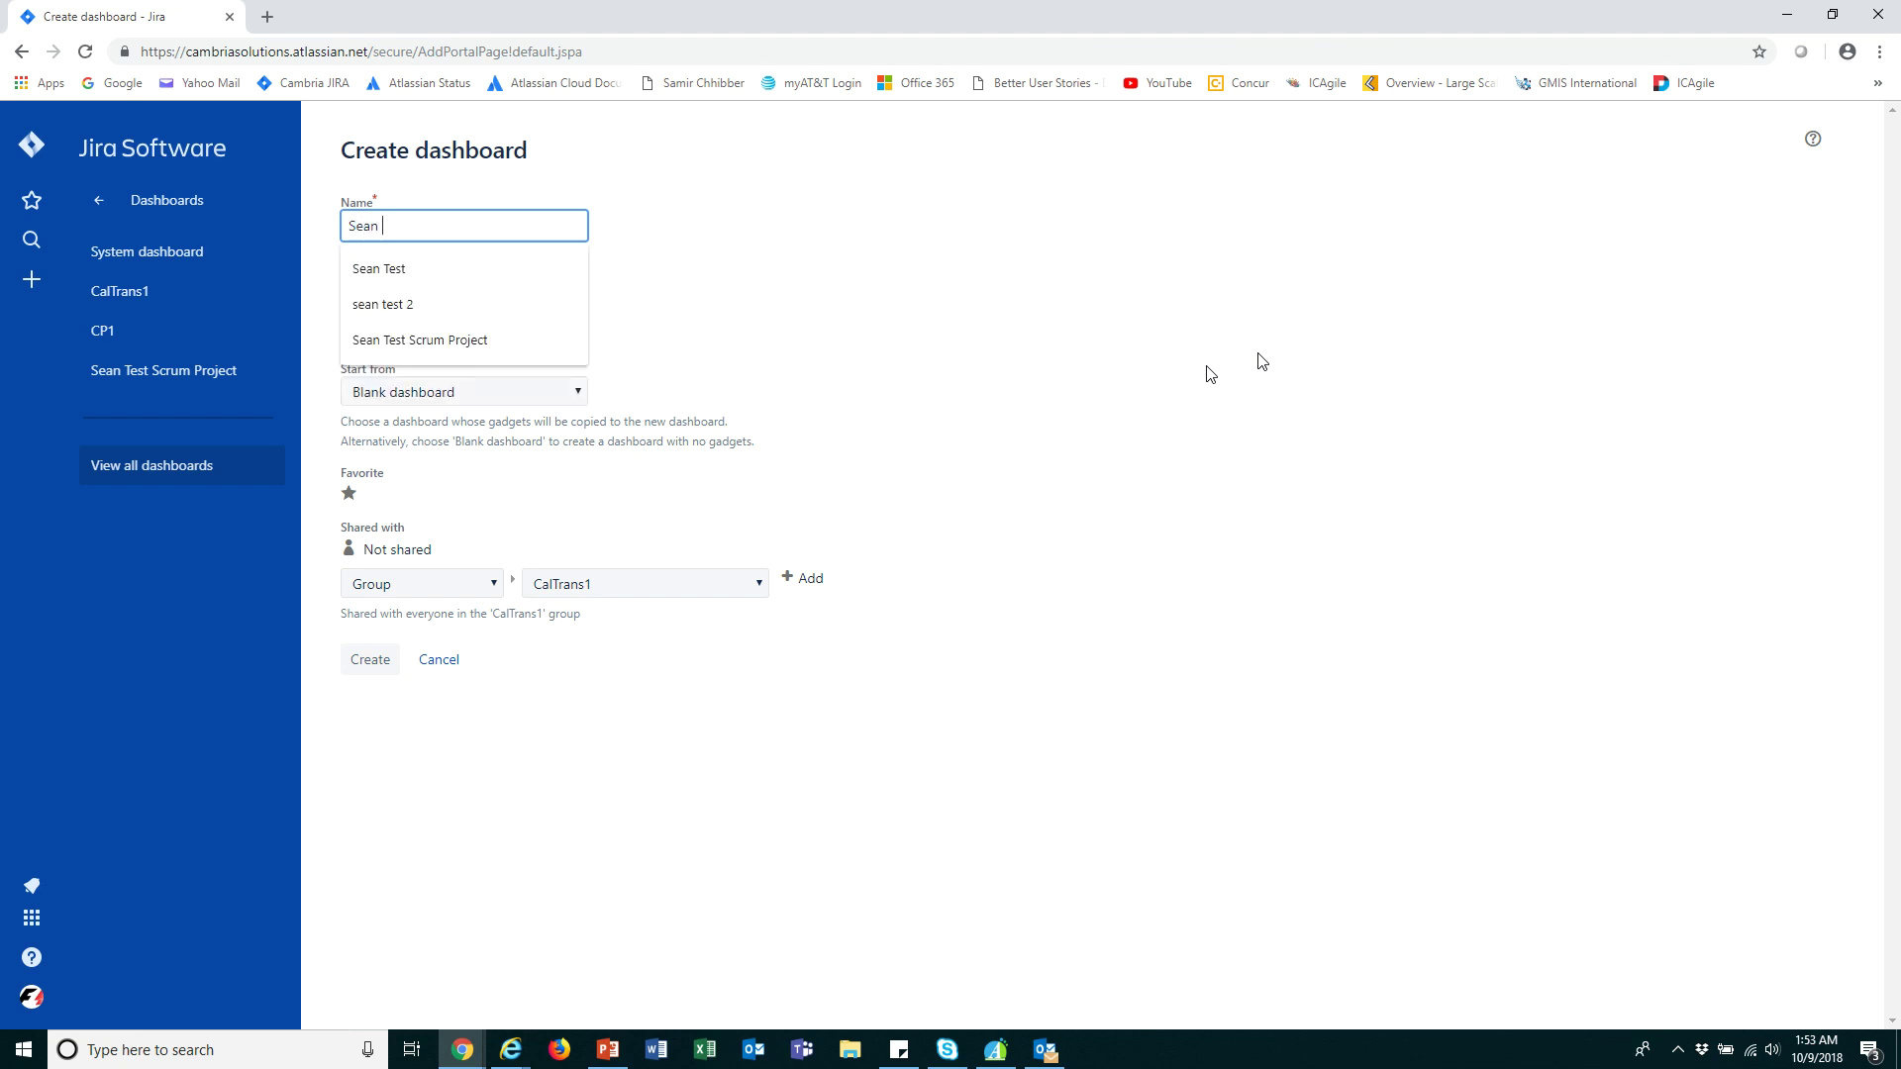
{"action": "type", "text": "Test Scrum Pr"}
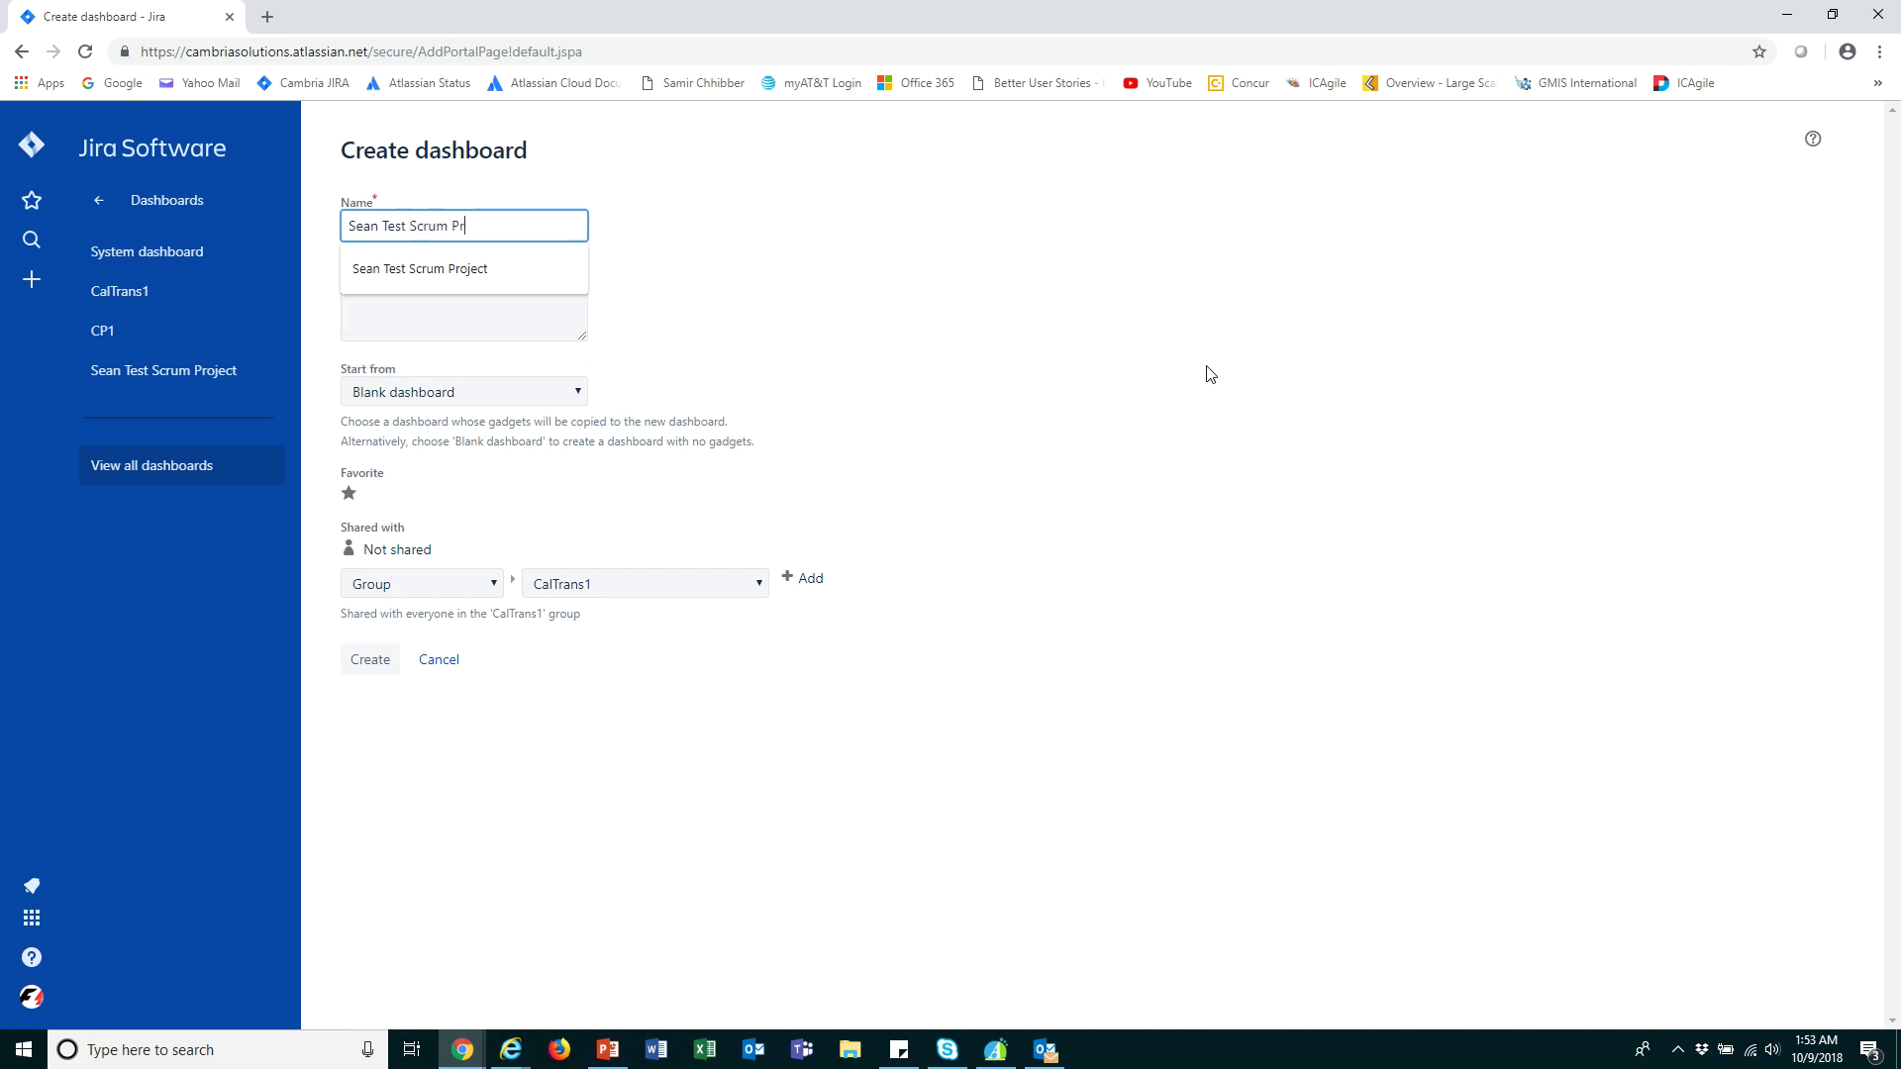
{"action": "type", "text": "oject 2"}
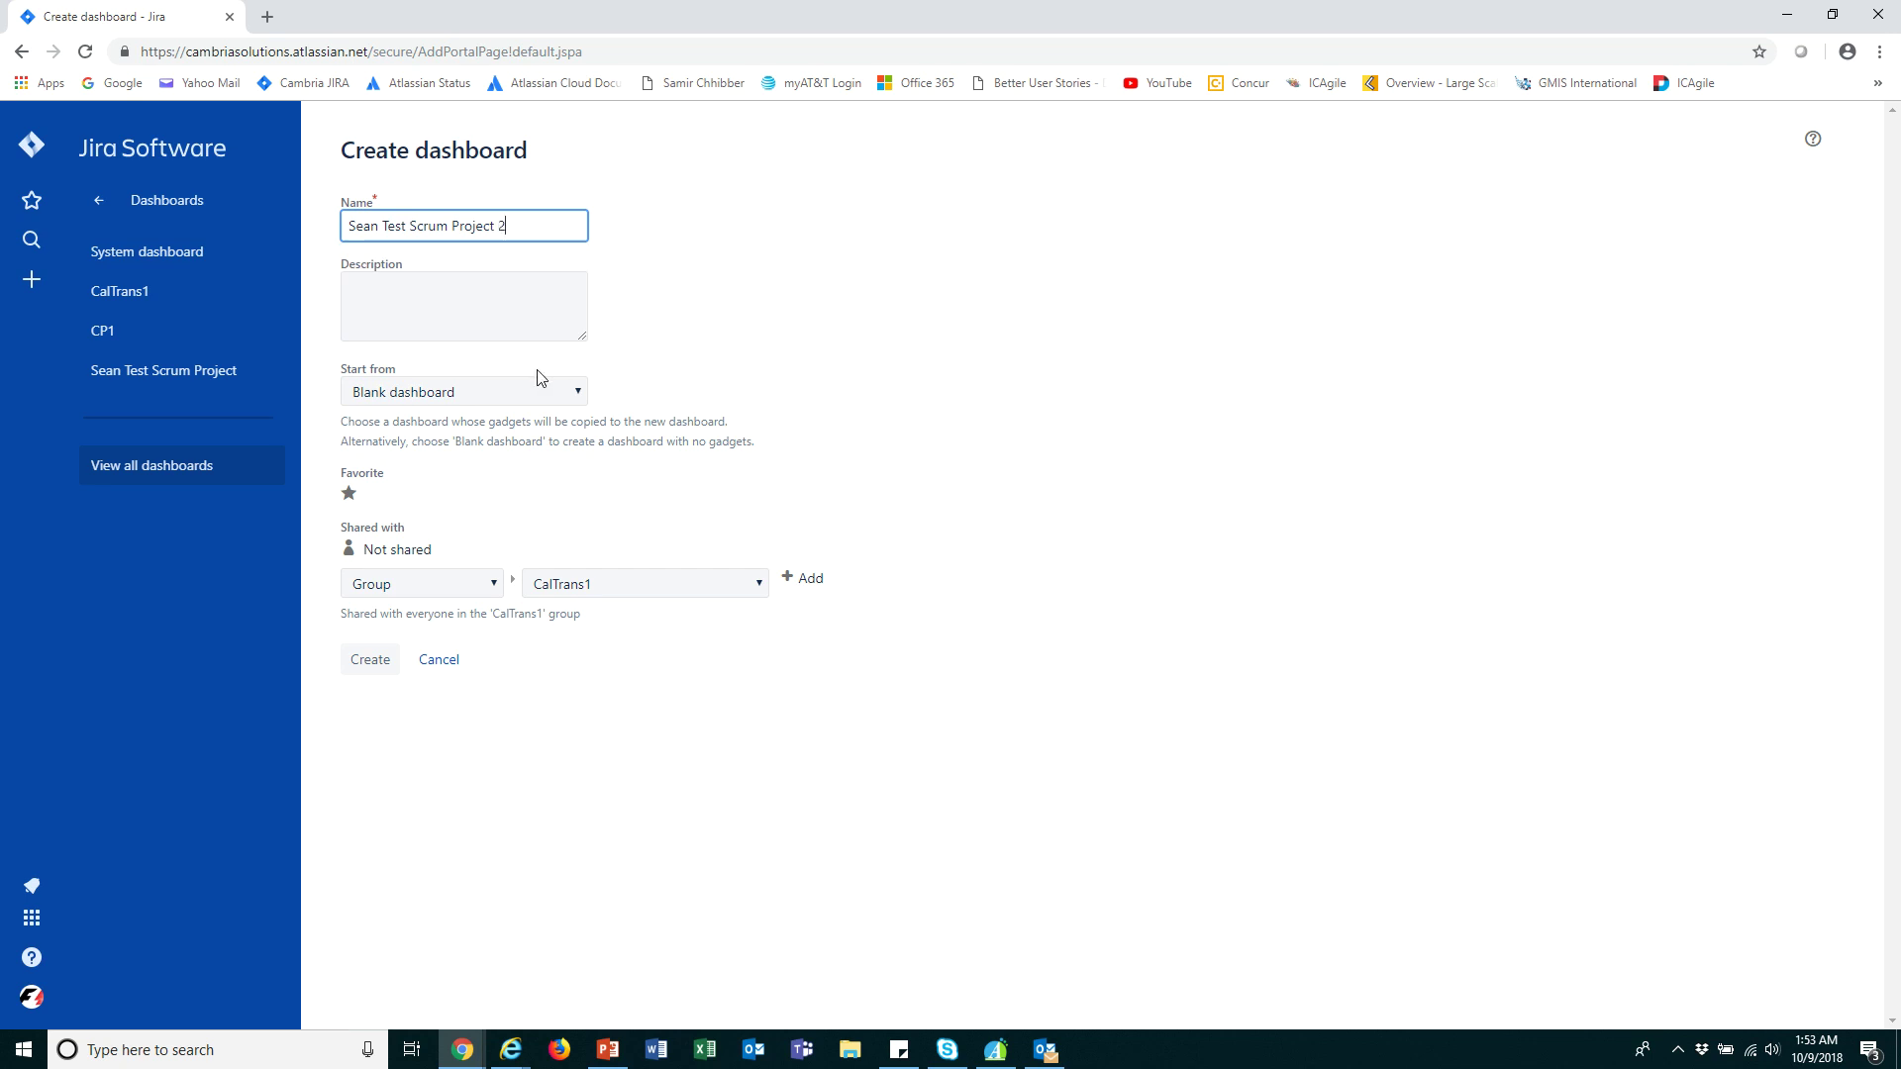
Share the new dashboard with any logged-in user and create it from the blank dashboard.
{"action": "left_click", "coordinate": [494, 590]}
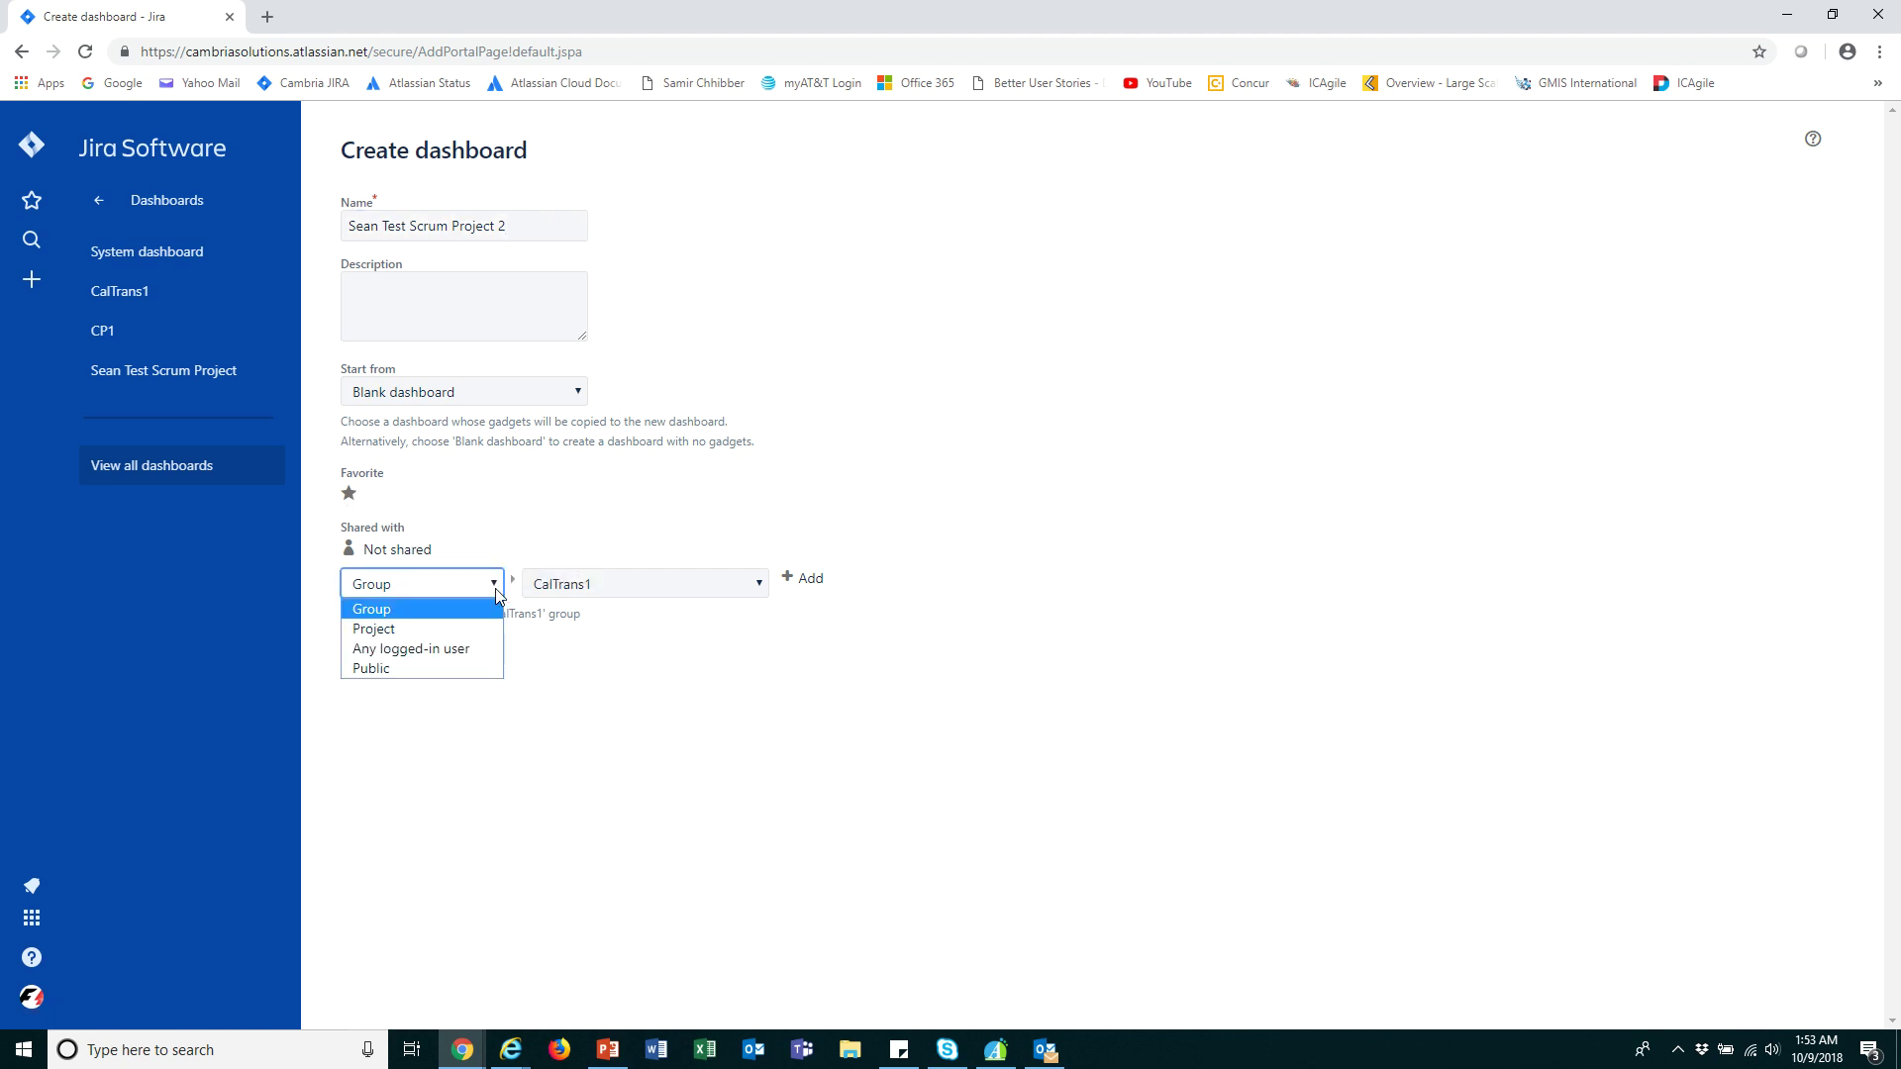
{"action": "left_click", "coordinate": [436, 650]}
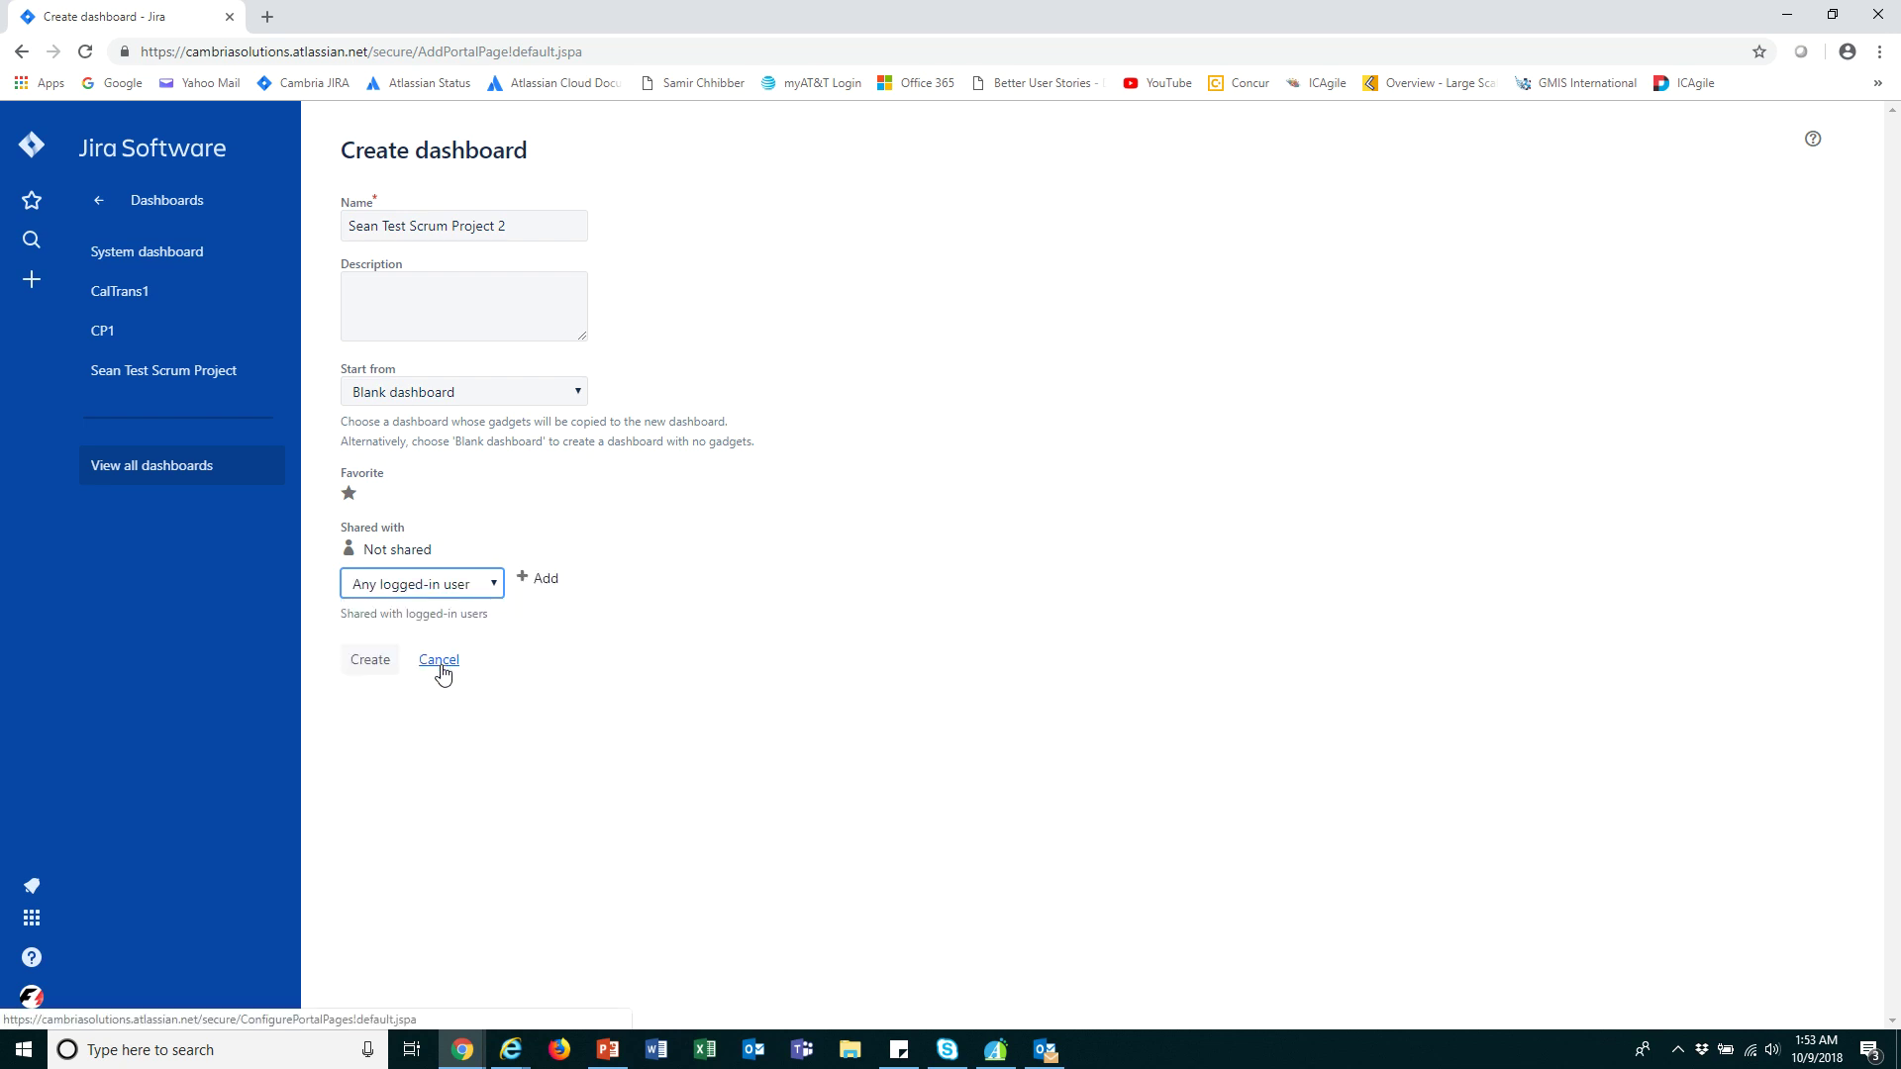
{"action": "left_click", "coordinate": [547, 584]}
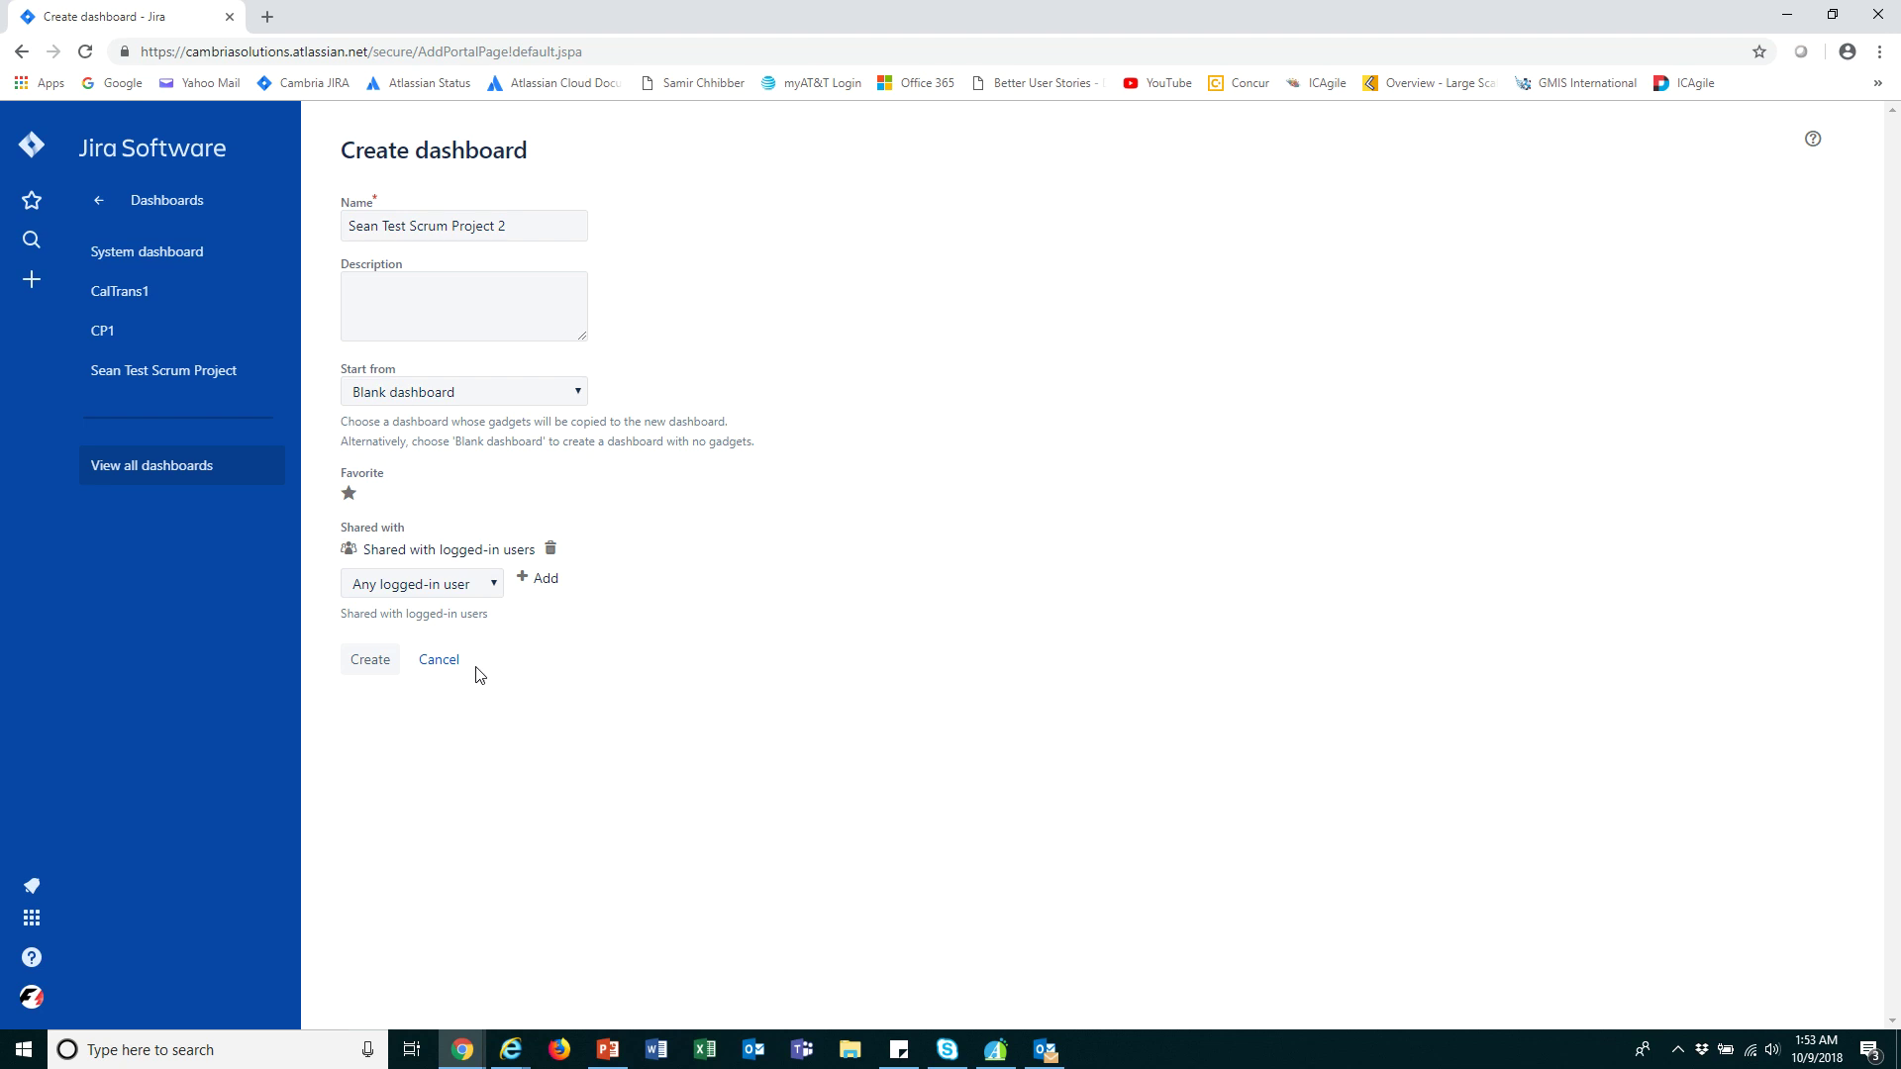
{"action": "left_click", "coordinate": [391, 676]}
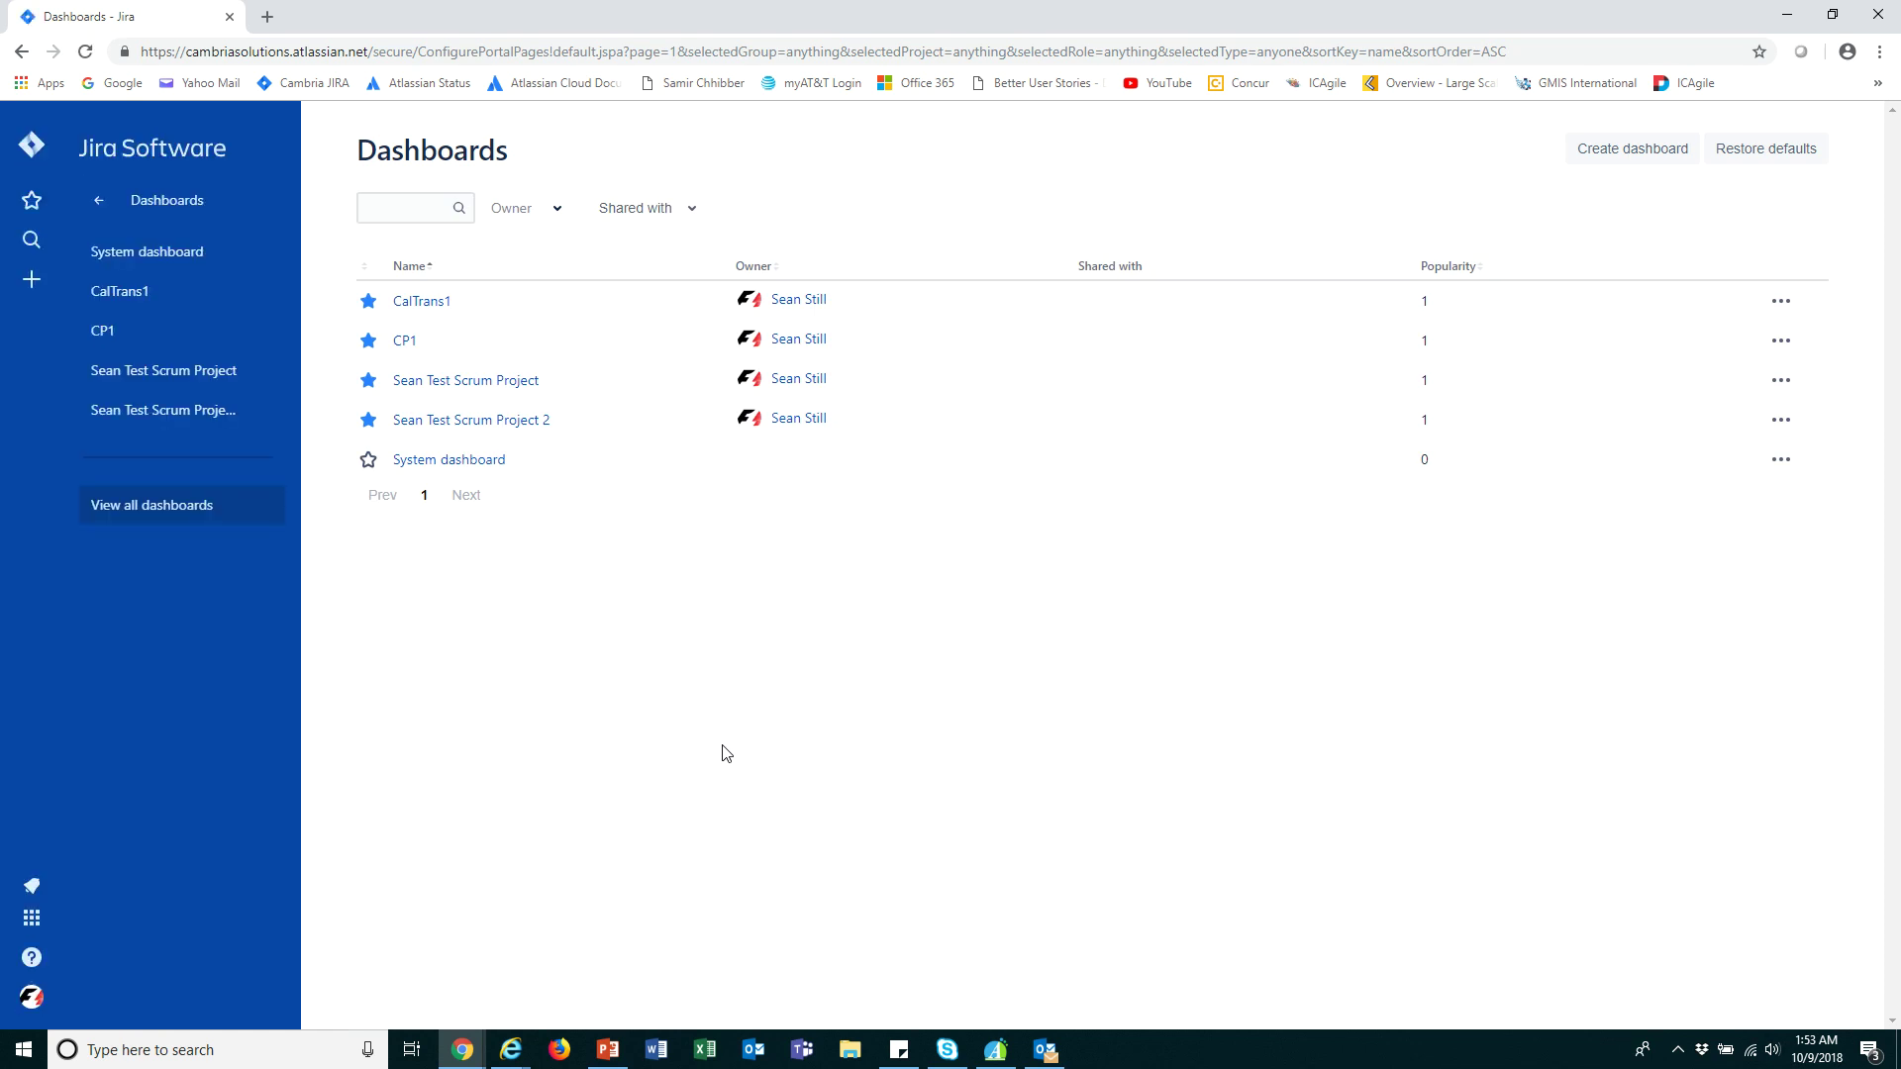
Open the newly created Test Scrum Project 2 dashboard and look over its additional actions.
{"action": "left_click", "coordinate": [194, 407]}
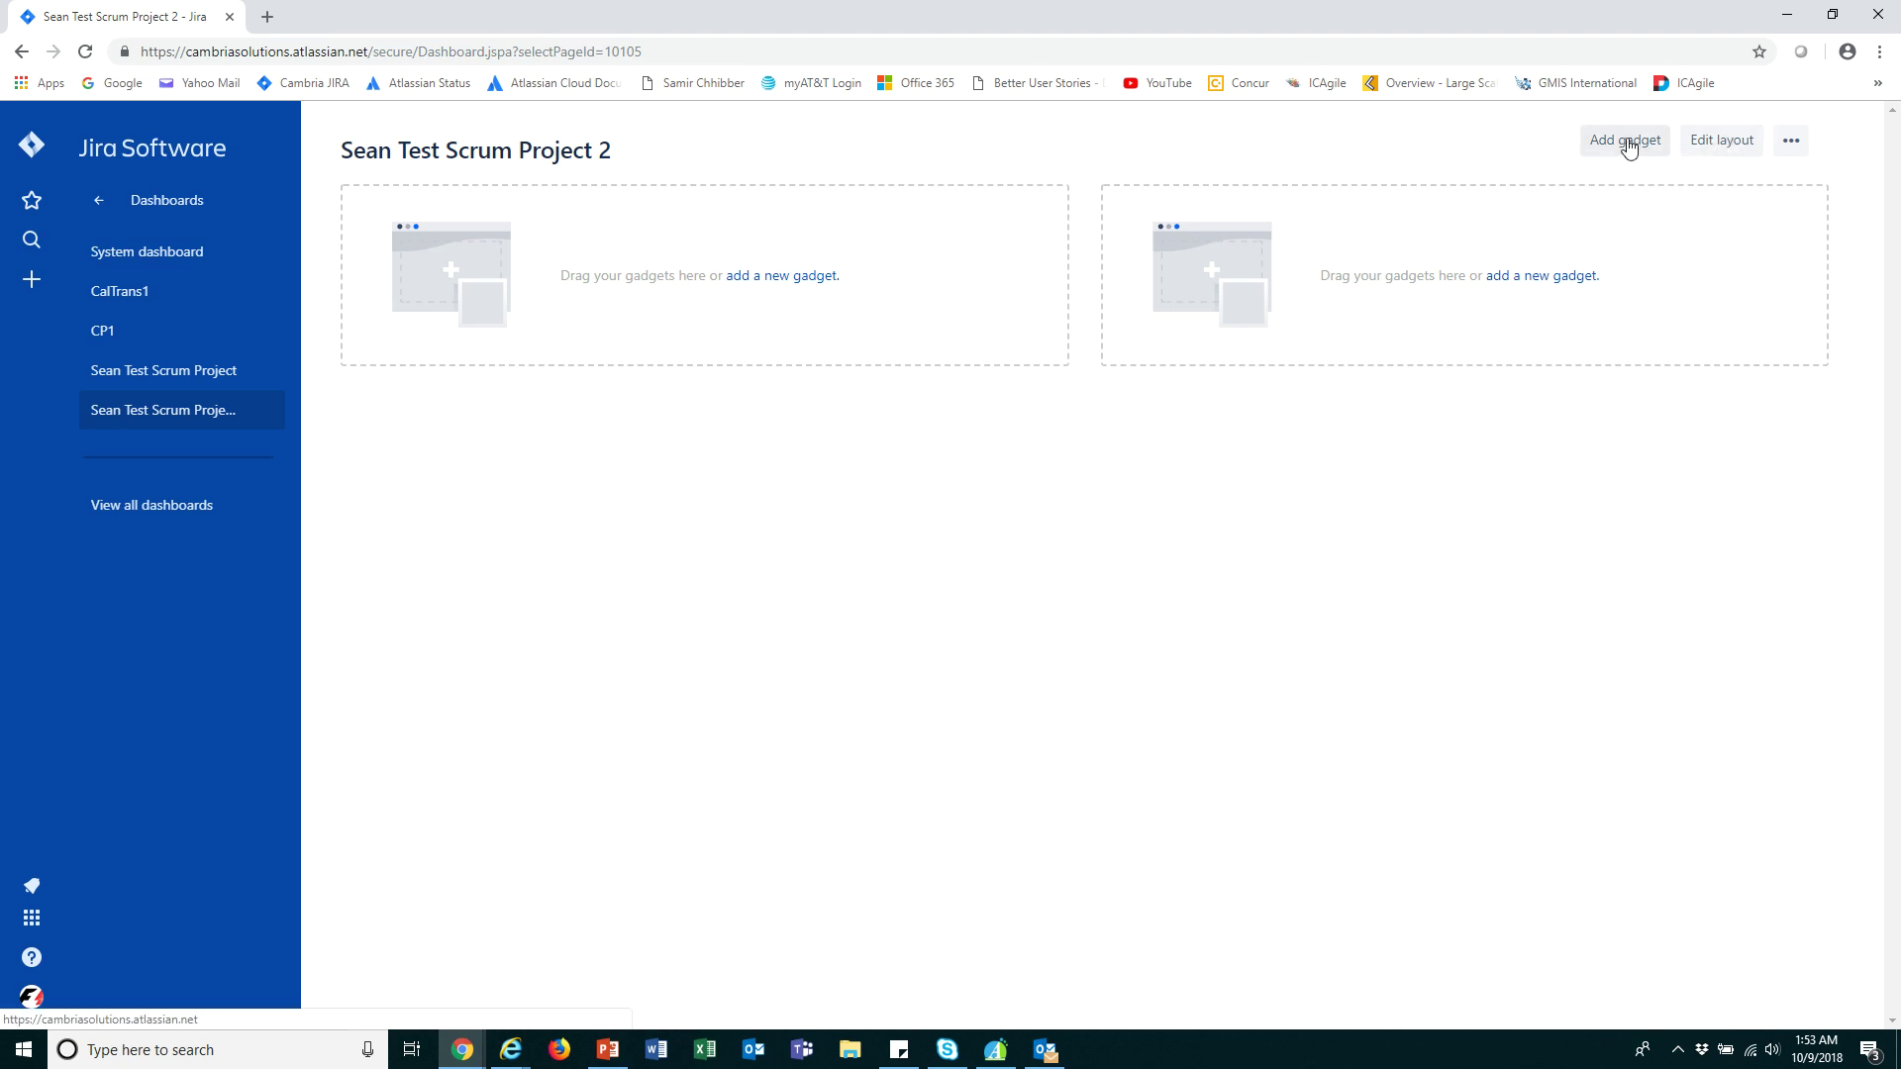
{"action": "left_click", "coordinate": [1791, 141]}
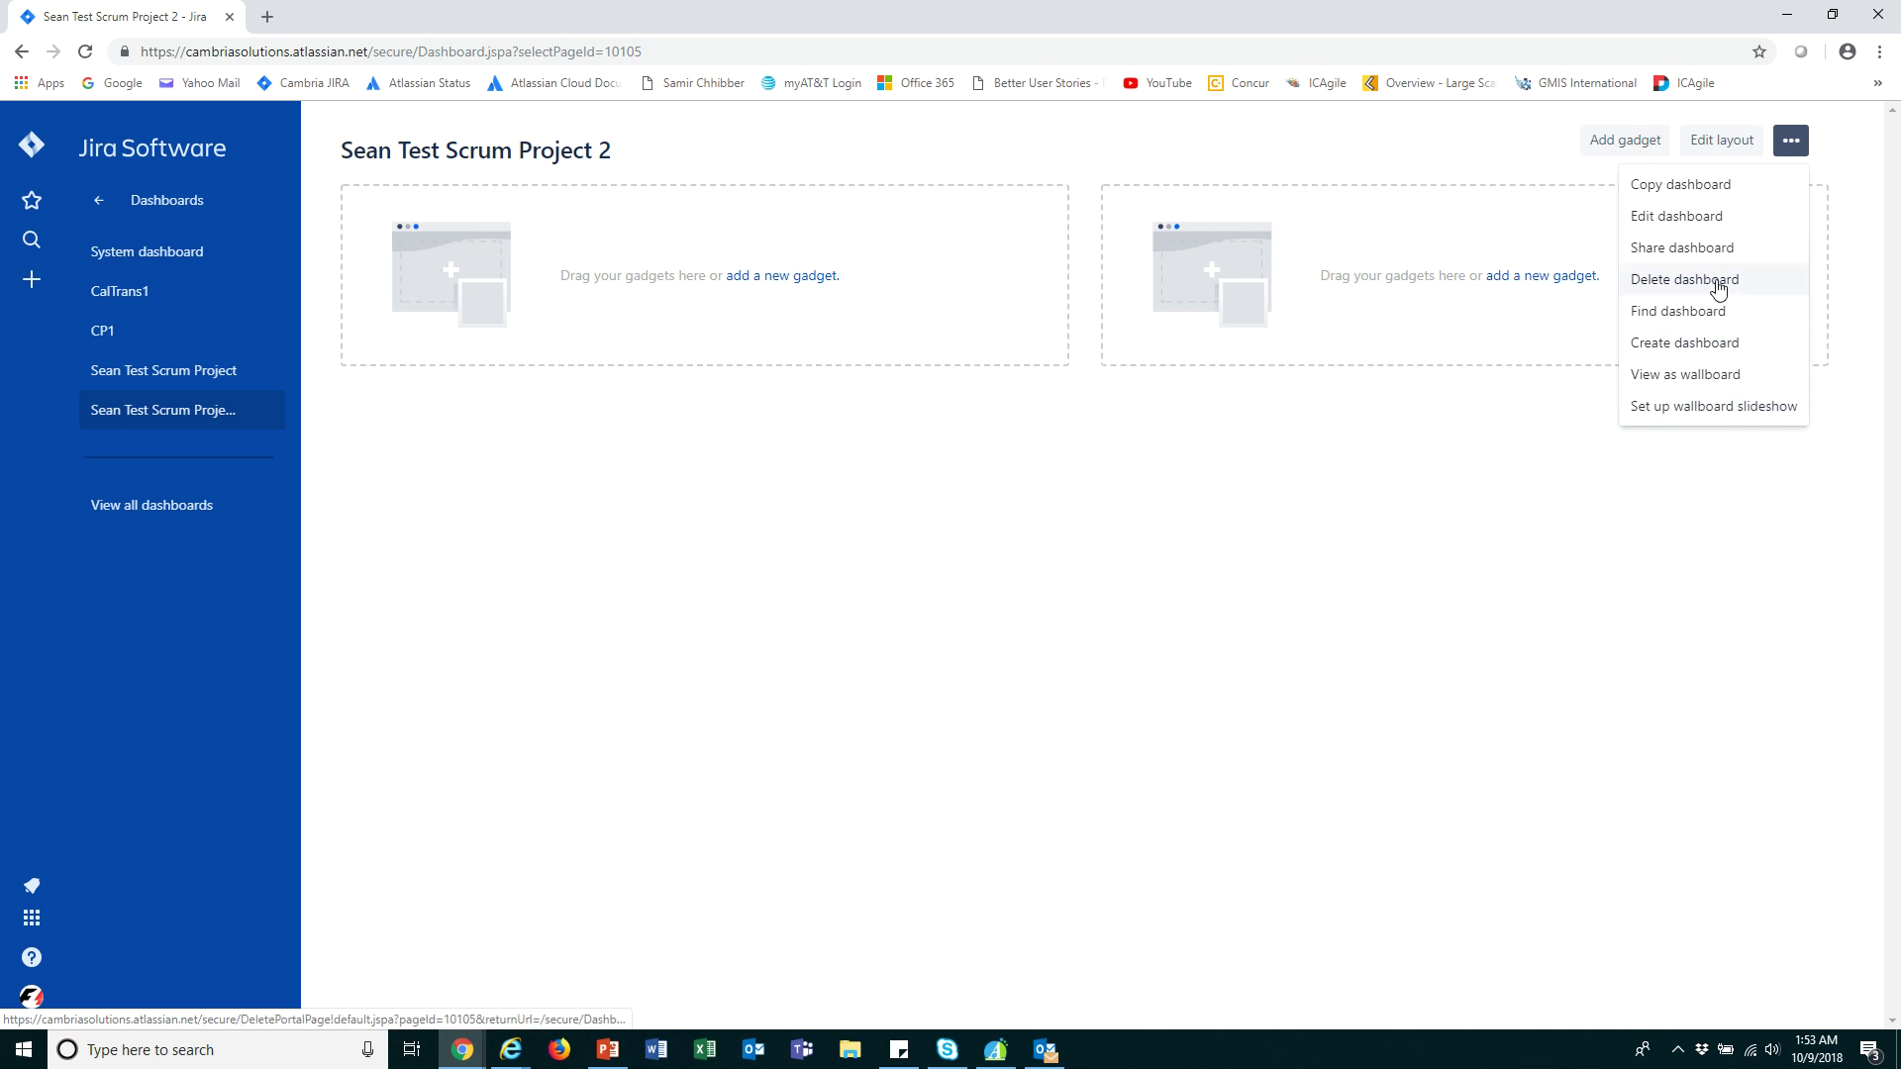
{"action": "left_click", "coordinate": [1690, 613]}
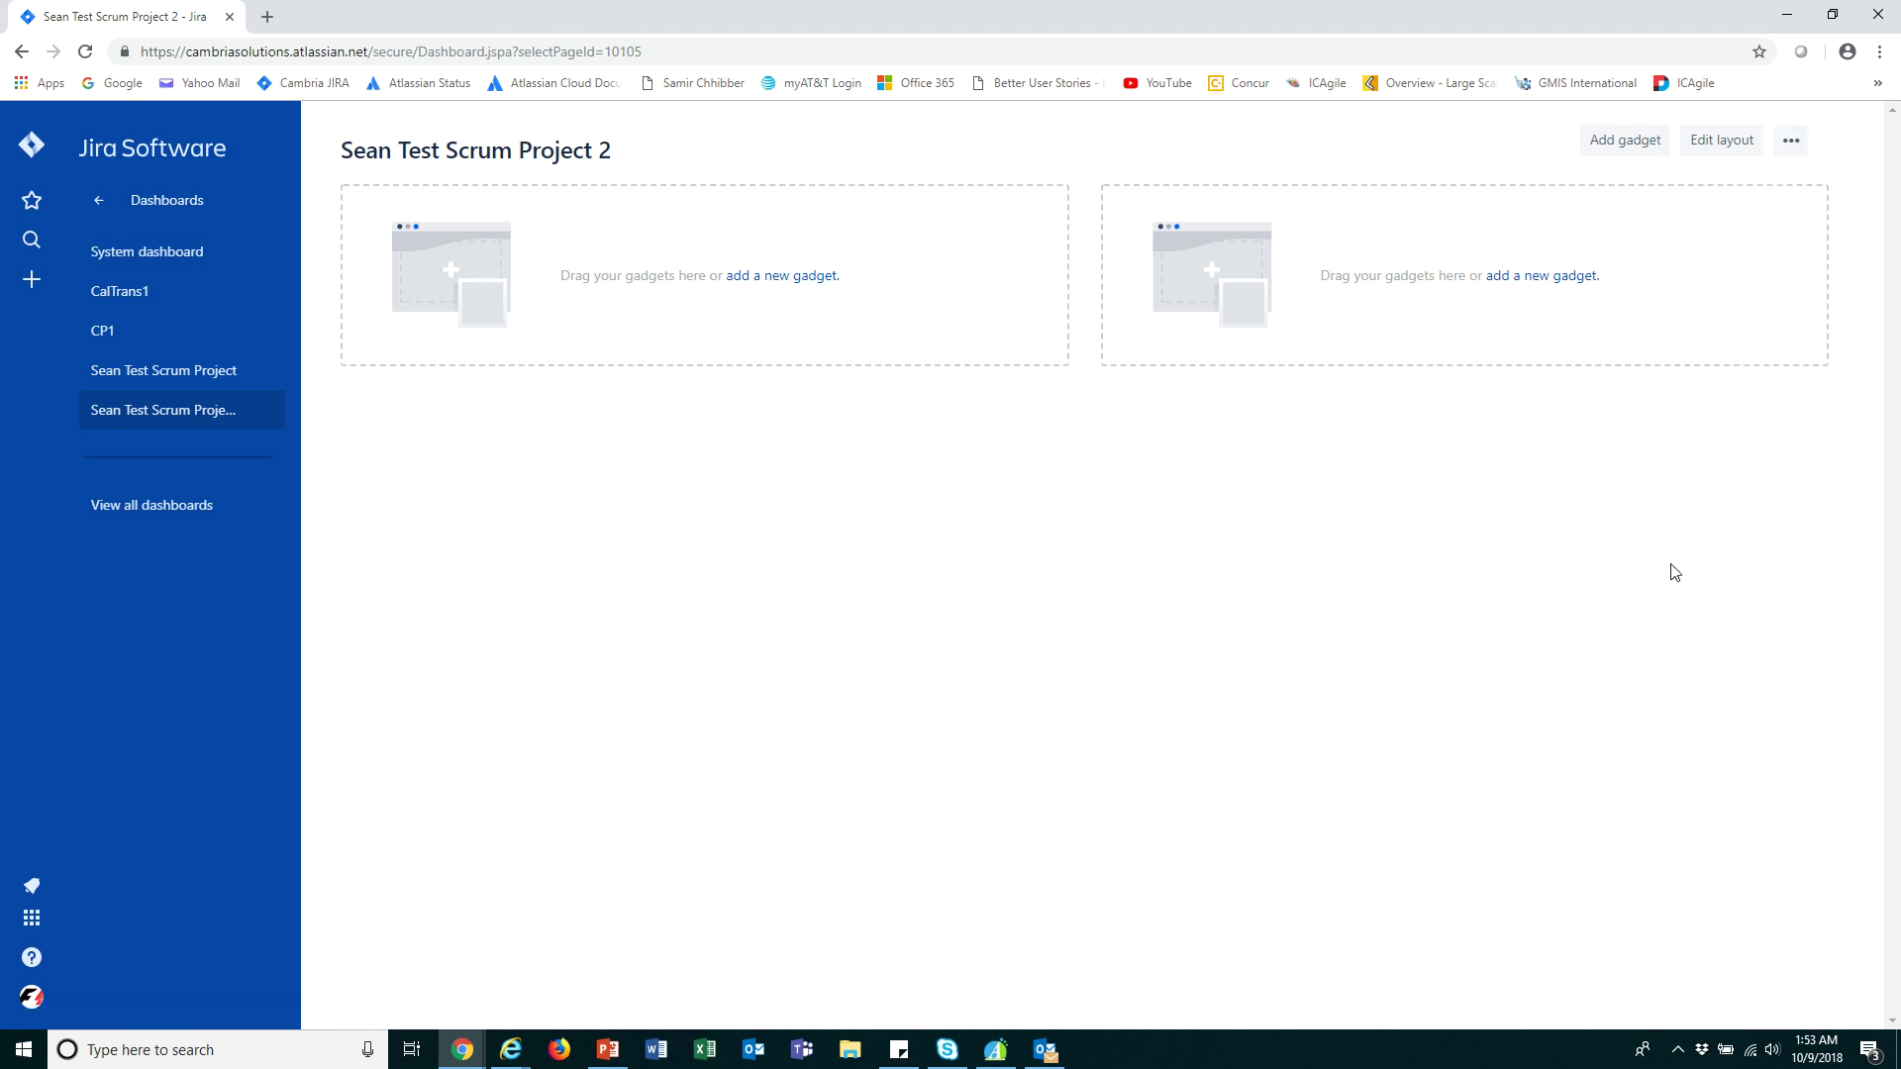
Load all available gadgets and add the Activity Stream gadget to the dashboard.
{"action": "left_click", "coordinate": [1617, 148]}
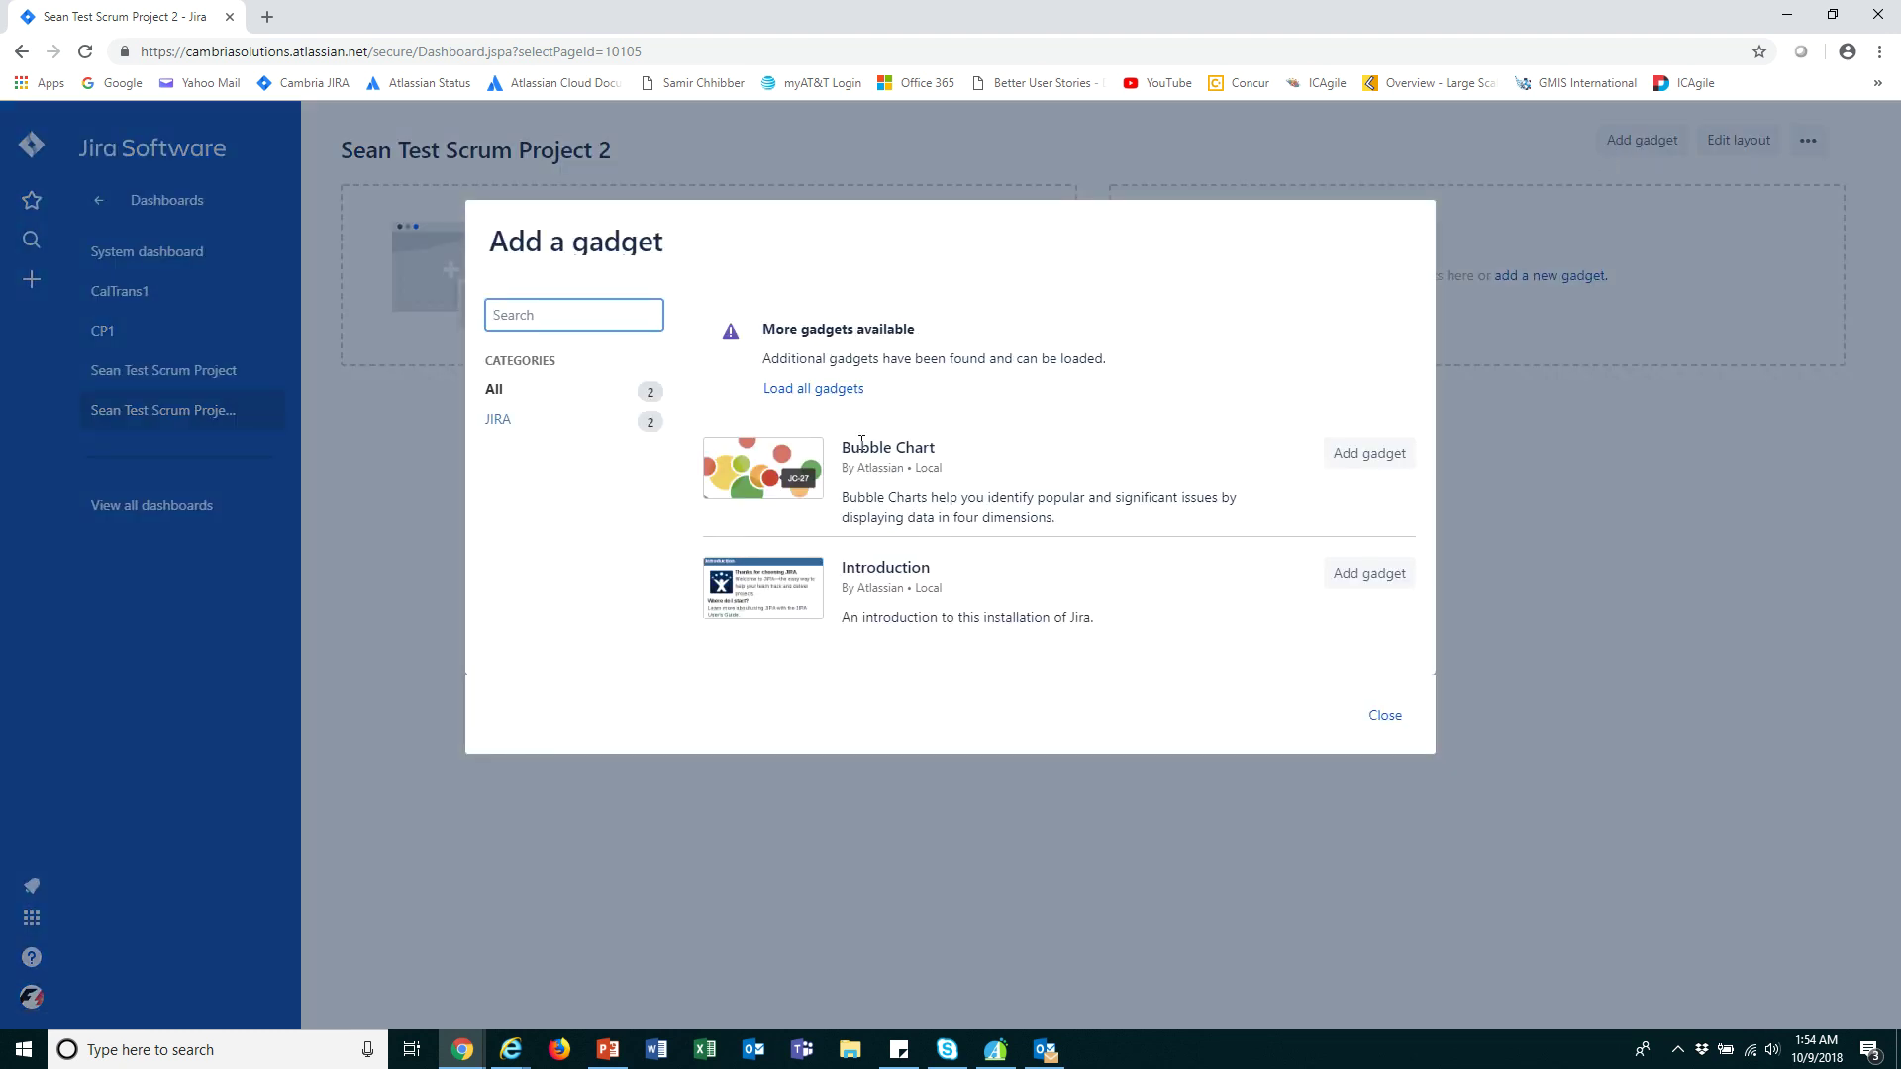
{"action": "left_click", "coordinate": [818, 391]}
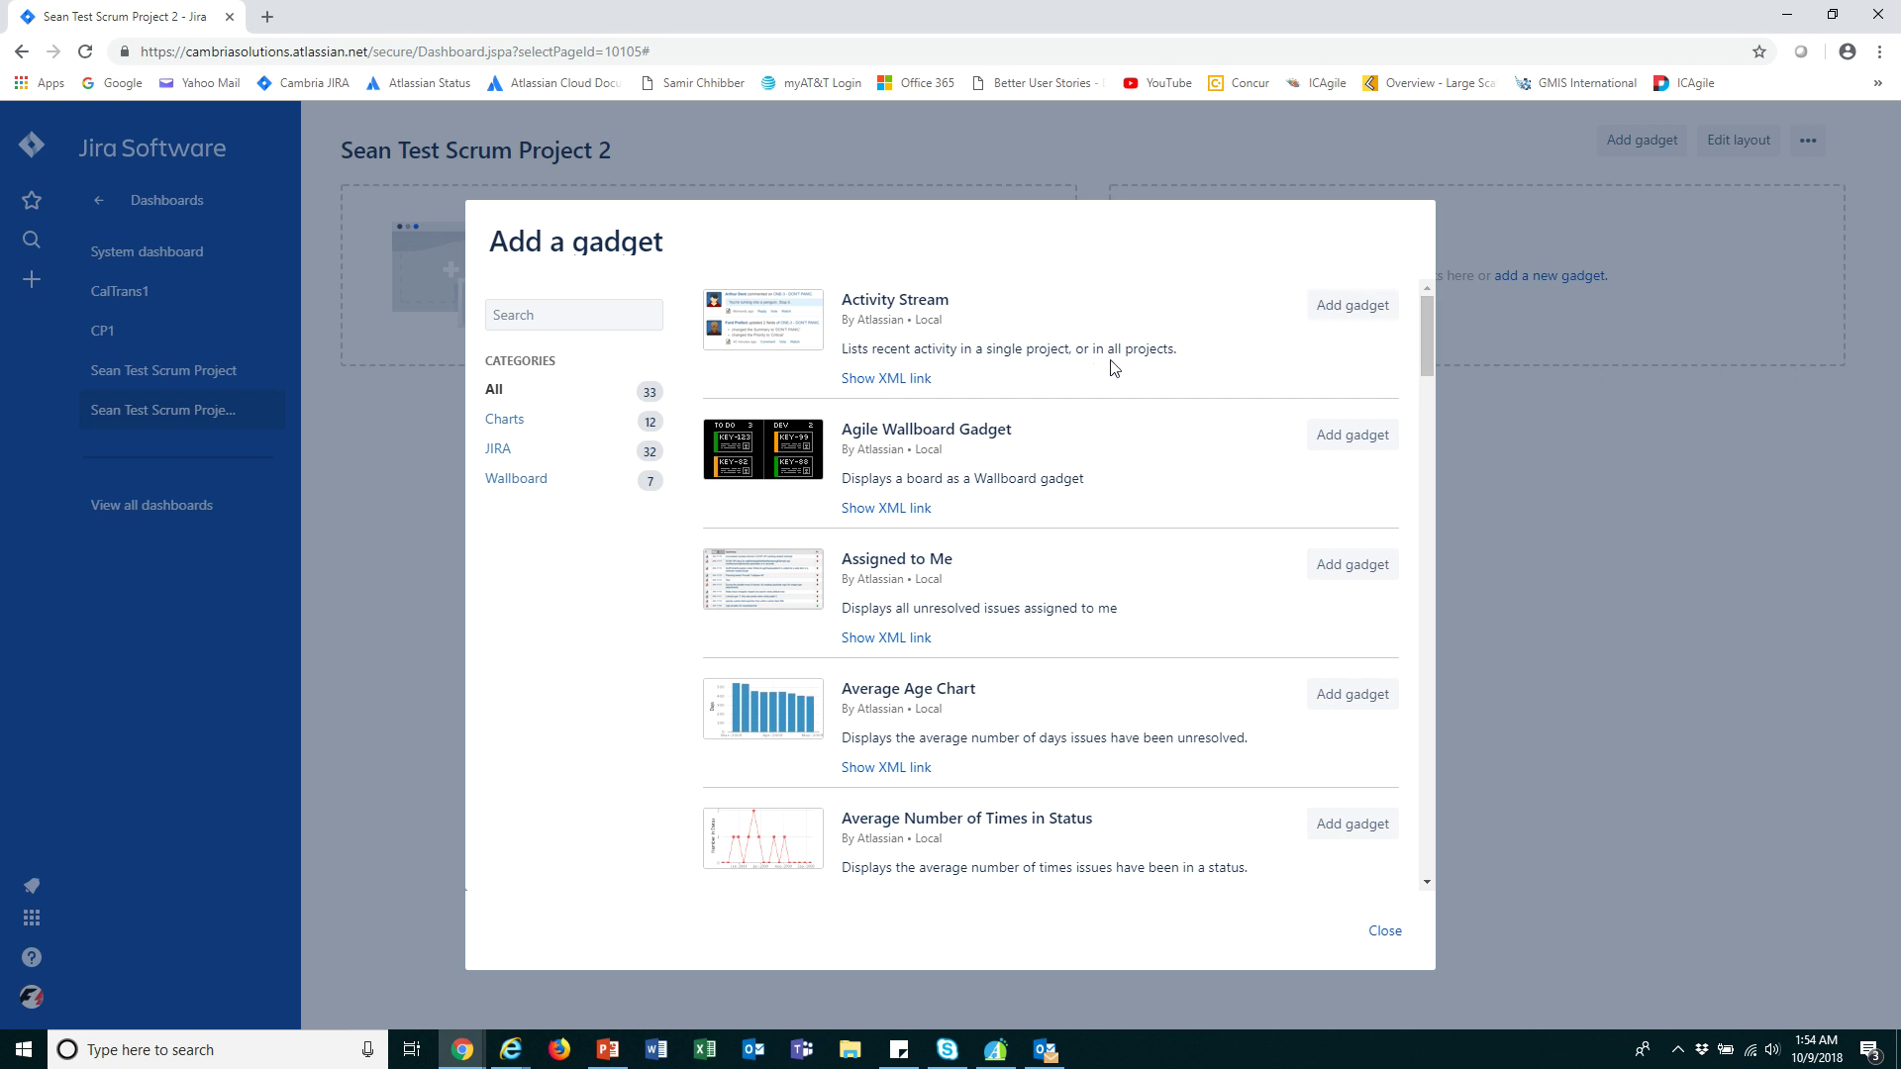
{"action": "left_click", "coordinate": [1350, 307]}
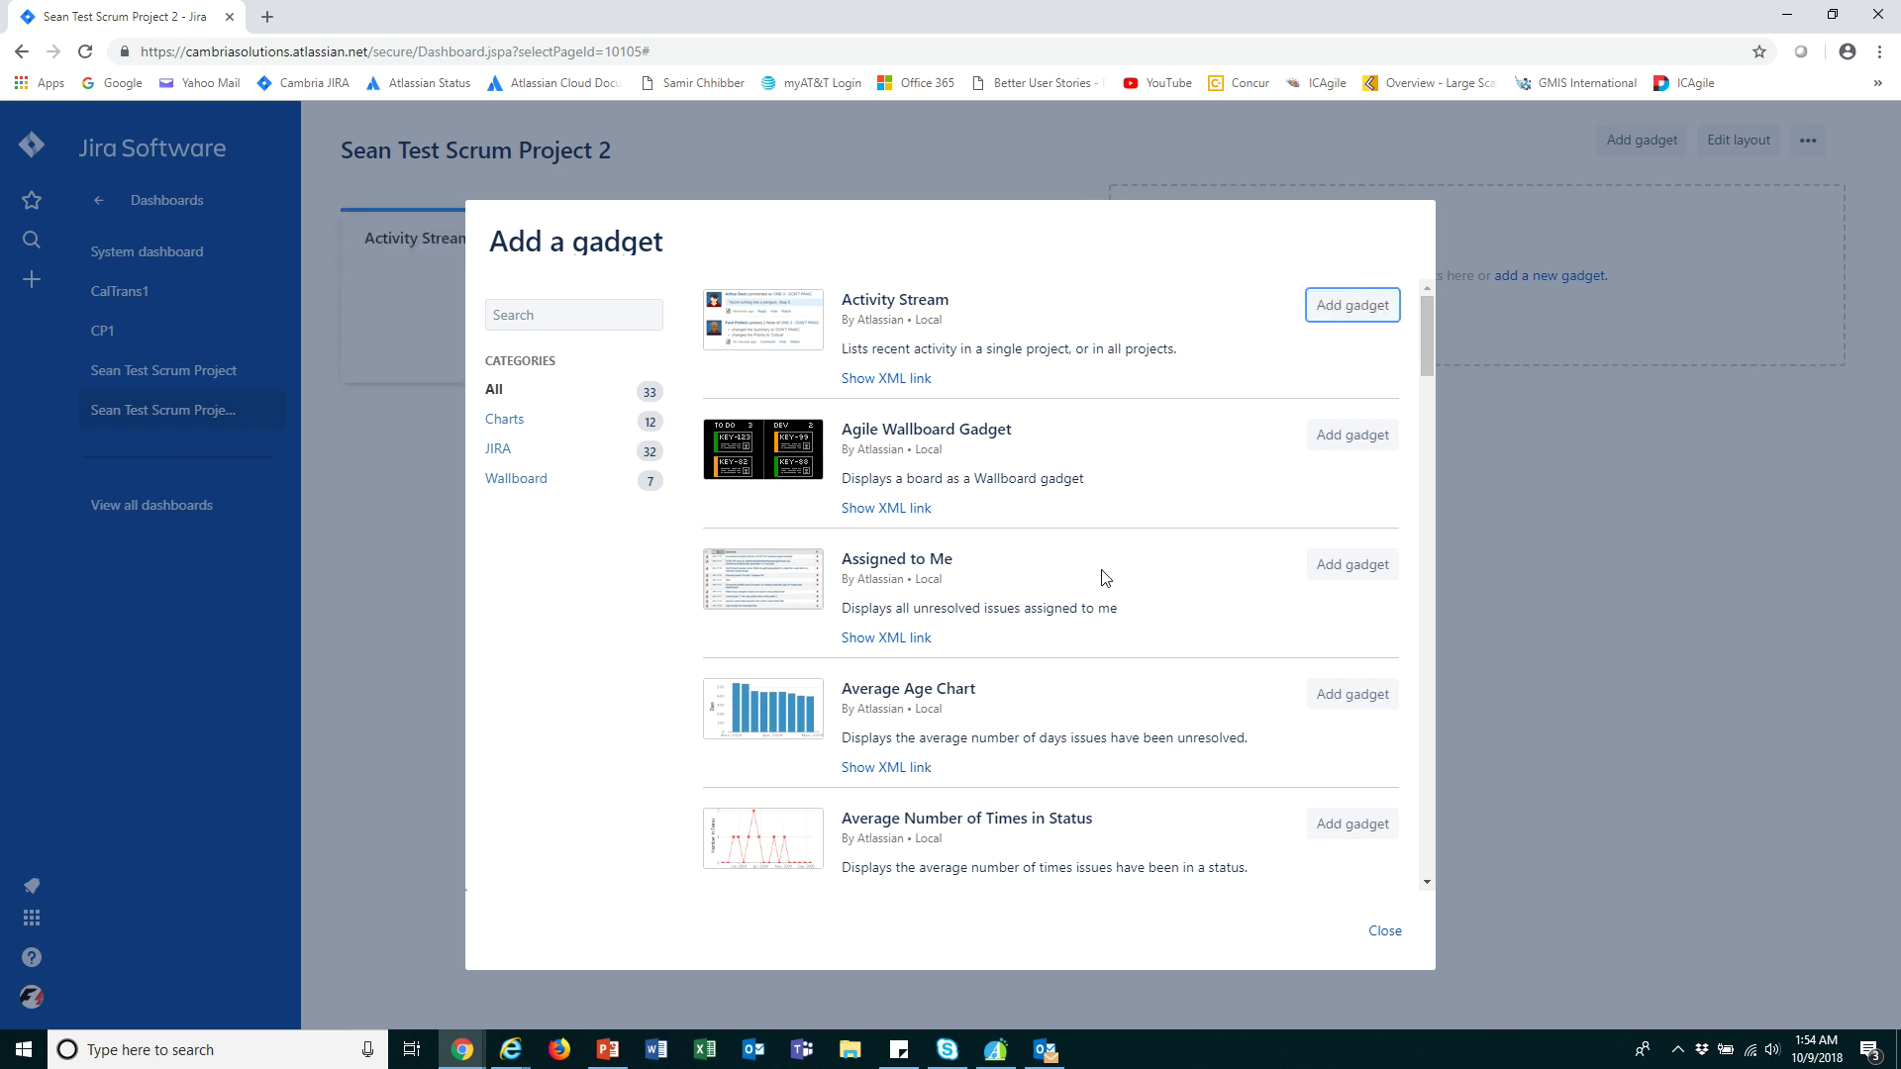
Add the Average Age Chart and Created vs. Resolved Chart gadgets to the dashboard.
{"action": "scroll", "coordinate": [1105, 603], "scroll_direction": "down", "scroll_amount": 1}
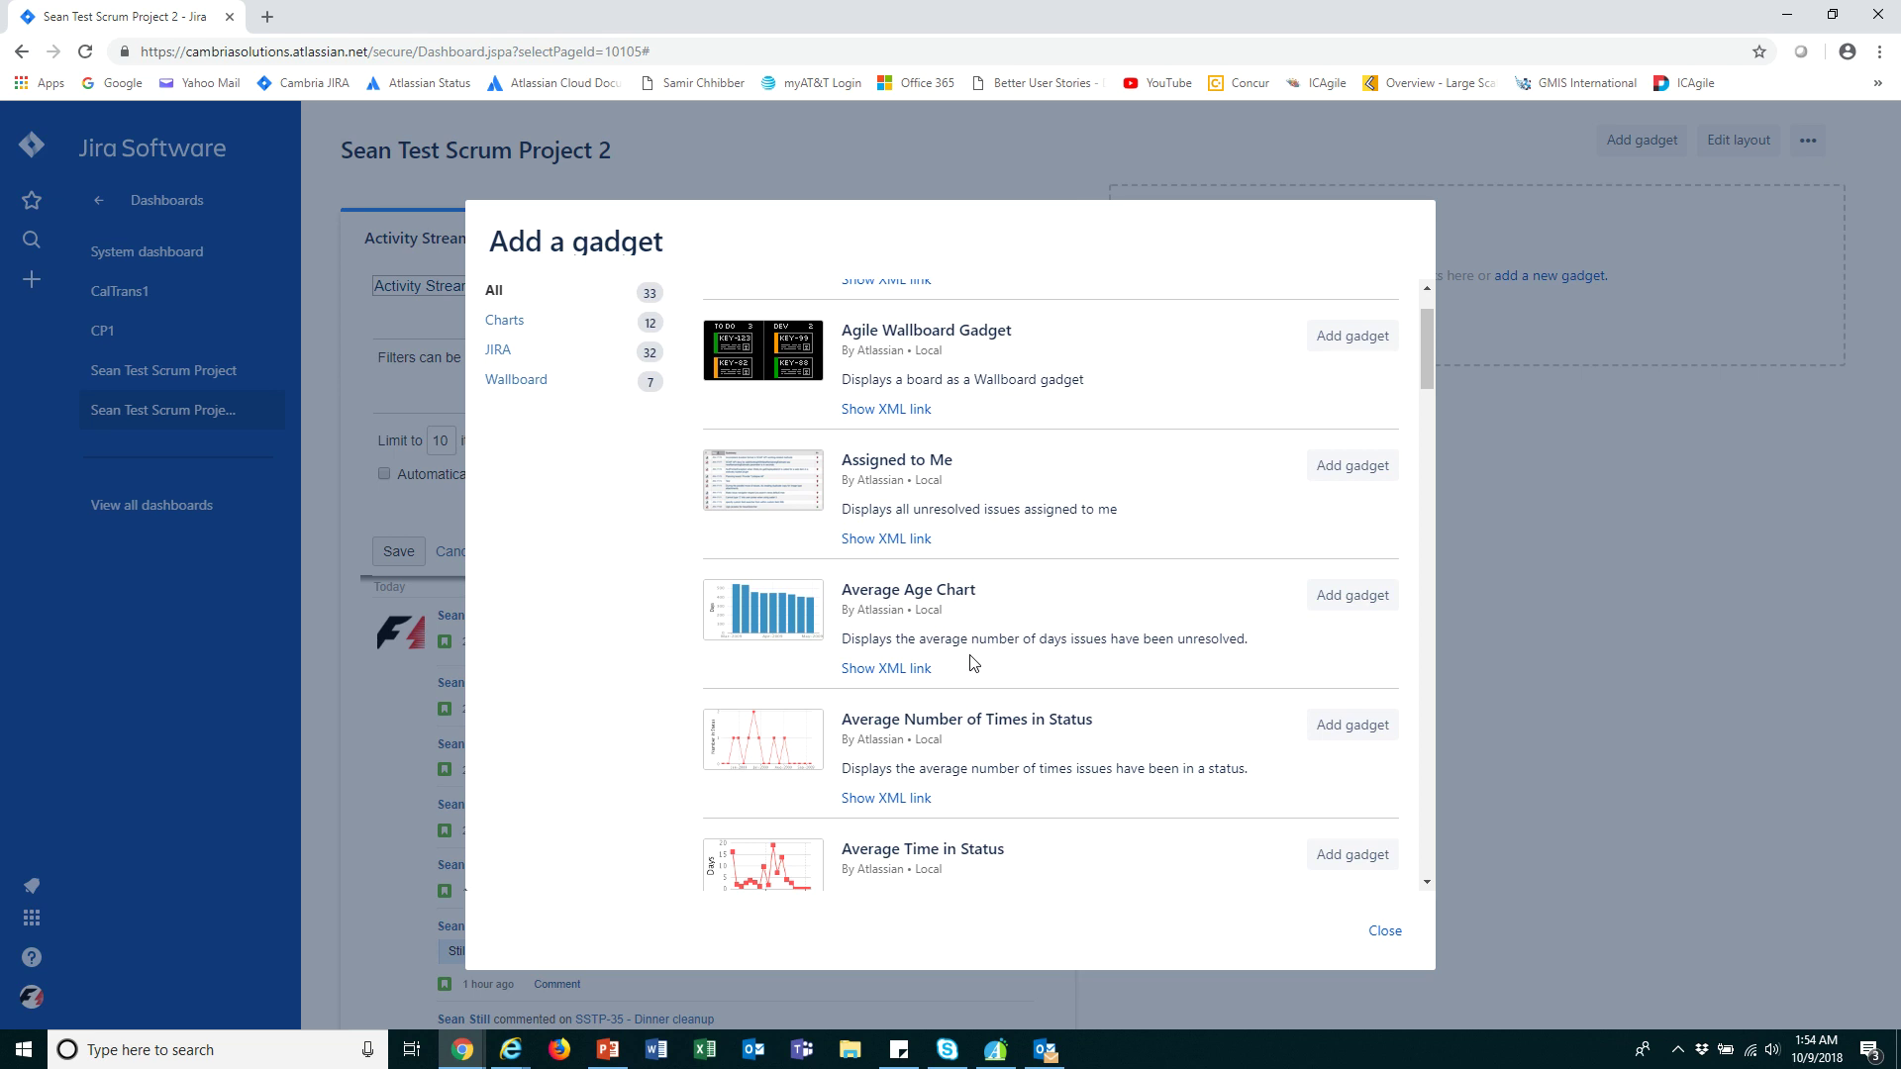
{"action": "left_click", "coordinate": [1342, 595]}
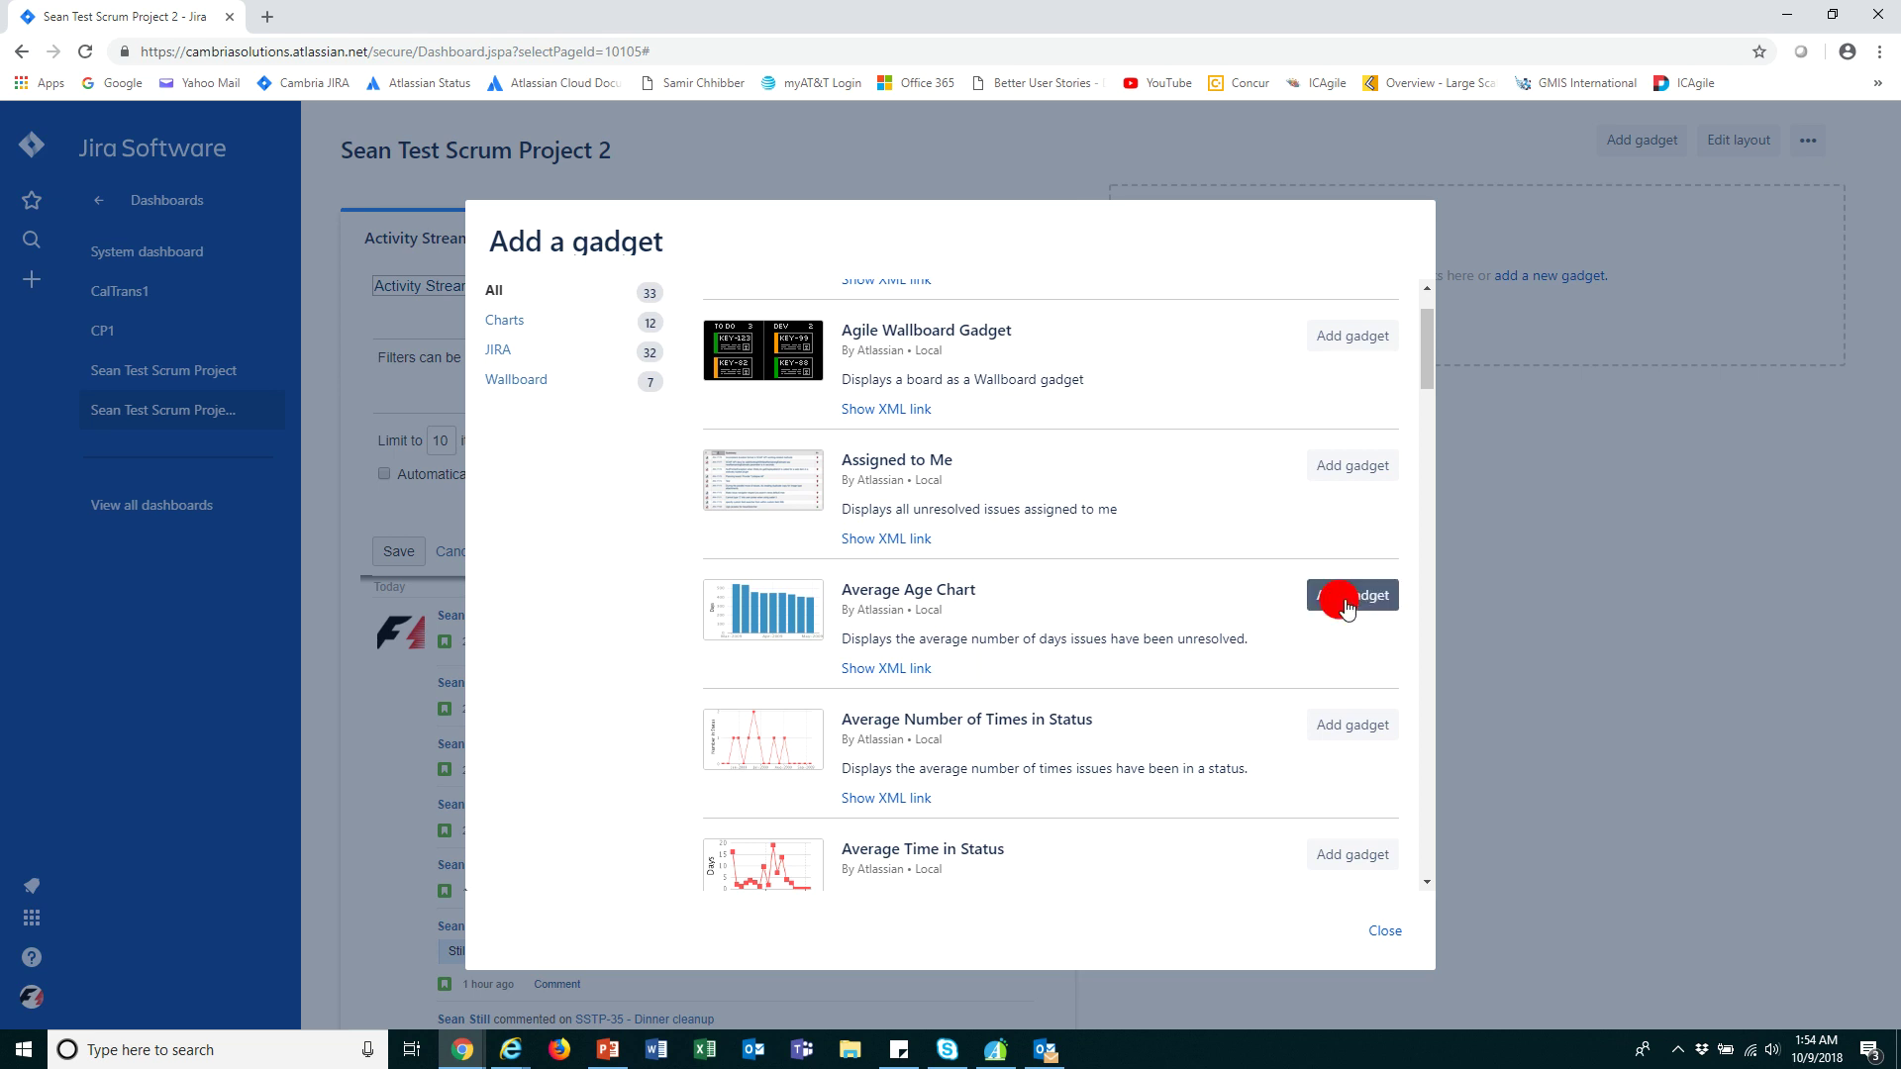
{"action": "scroll", "coordinate": [1161, 673], "scroll_direction": "down", "scroll_amount": 3}
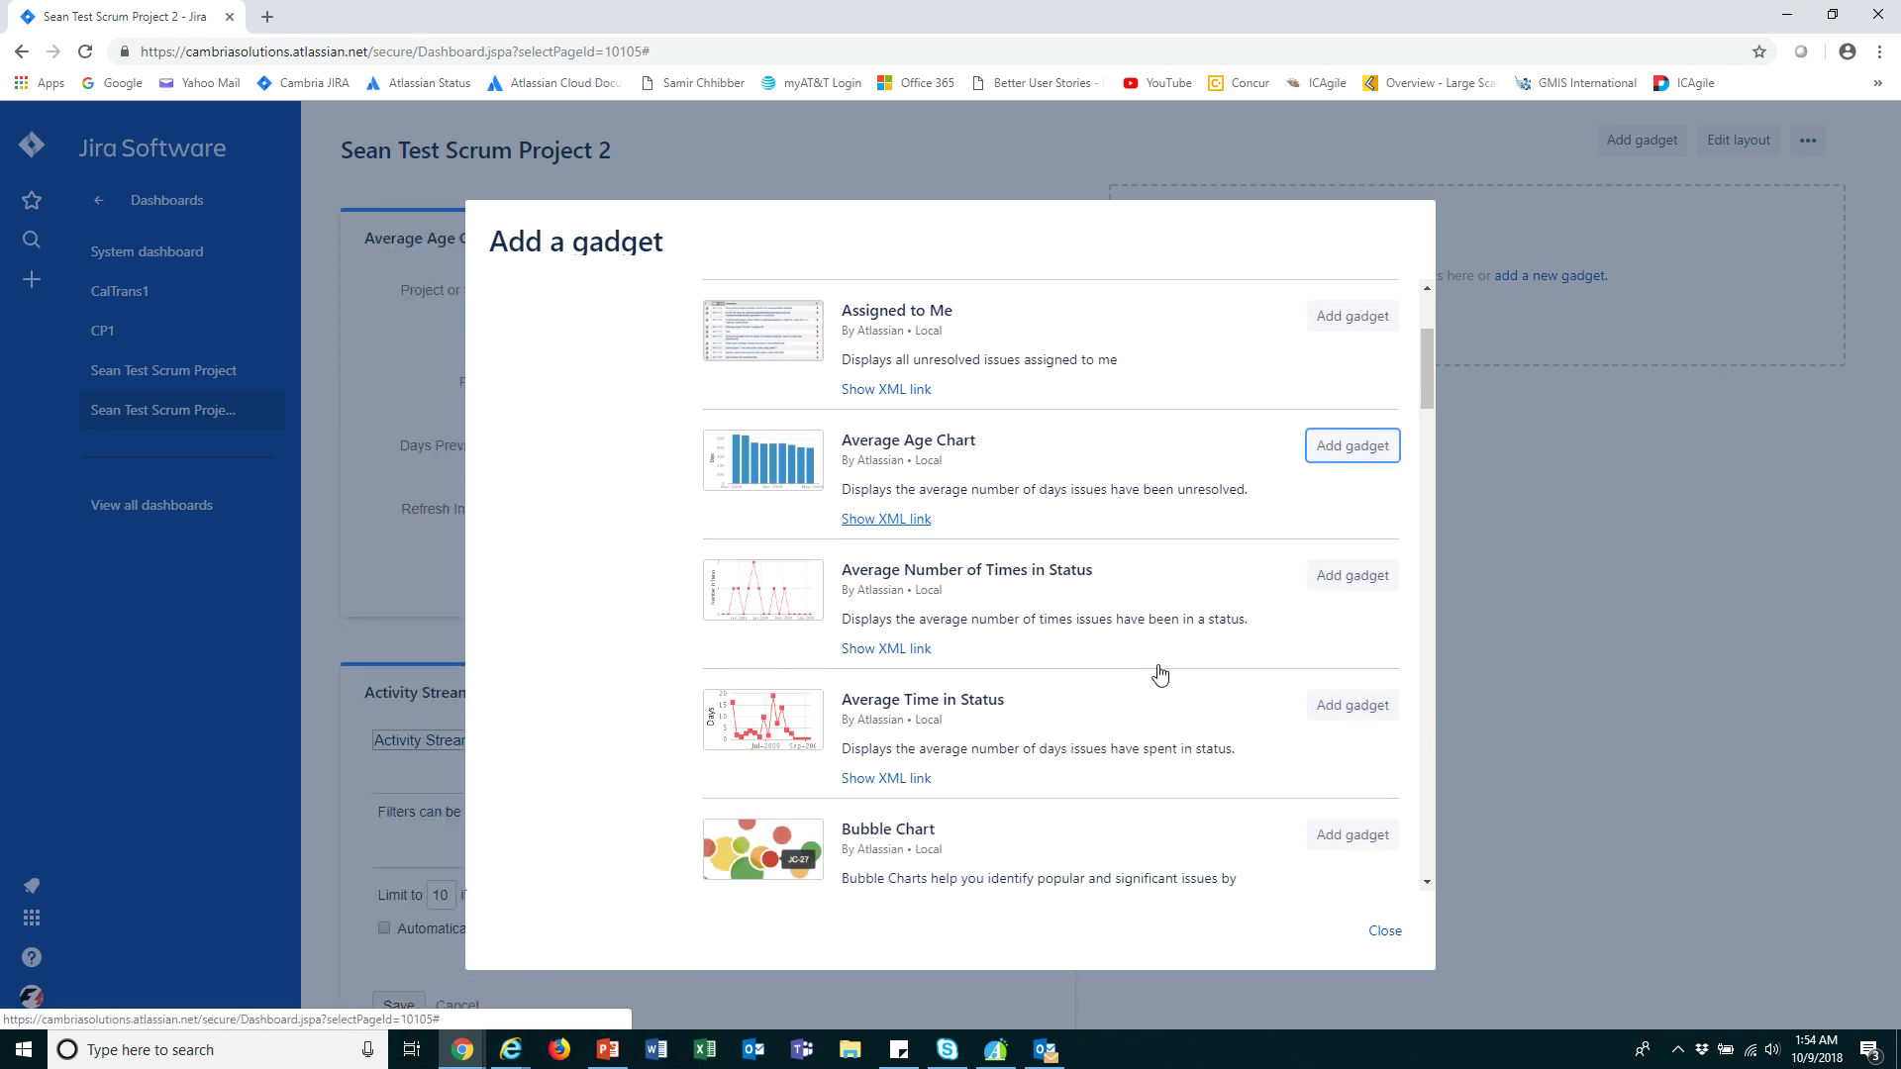
{"action": "scroll", "coordinate": [1156, 673], "scroll_direction": "down", "scroll_amount": 1}
{"action": "scroll", "coordinate": [1158, 681], "scroll_direction": "down", "scroll_amount": 1}
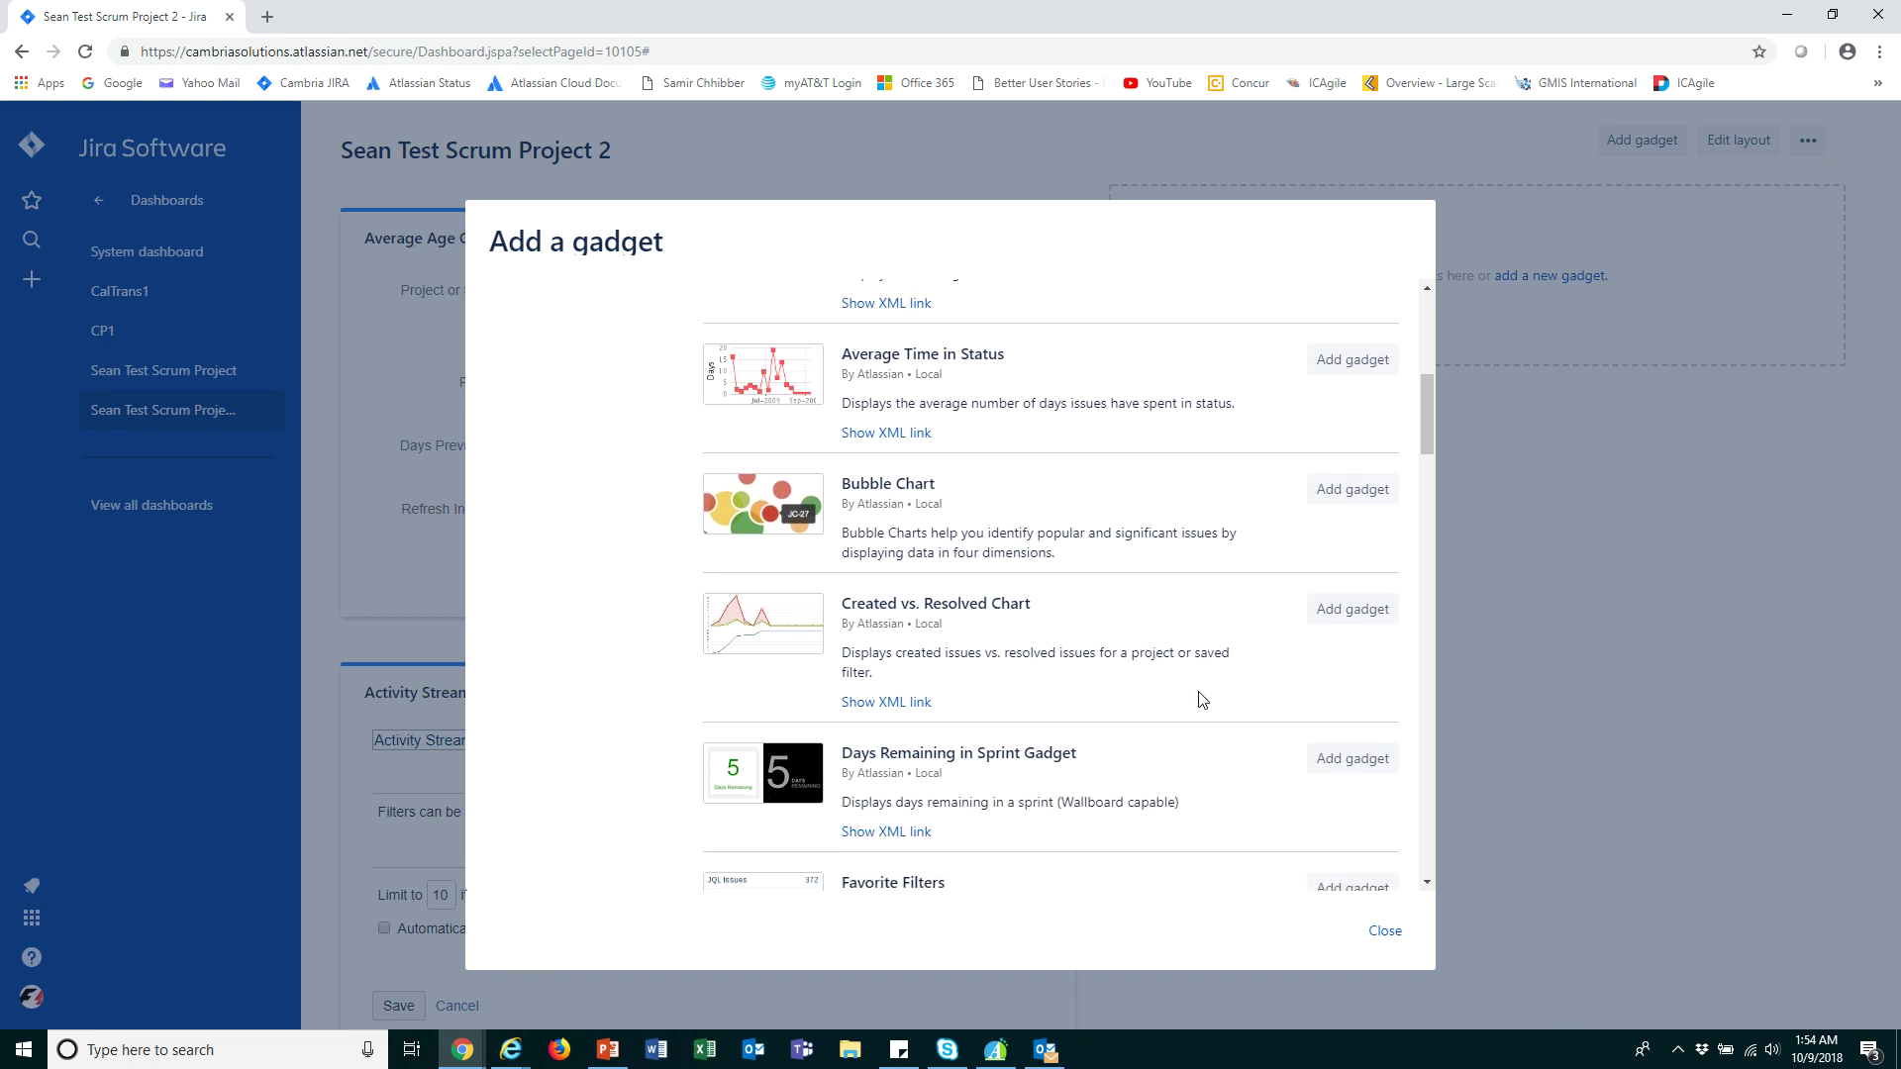
{"action": "left_click", "coordinate": [1322, 620]}
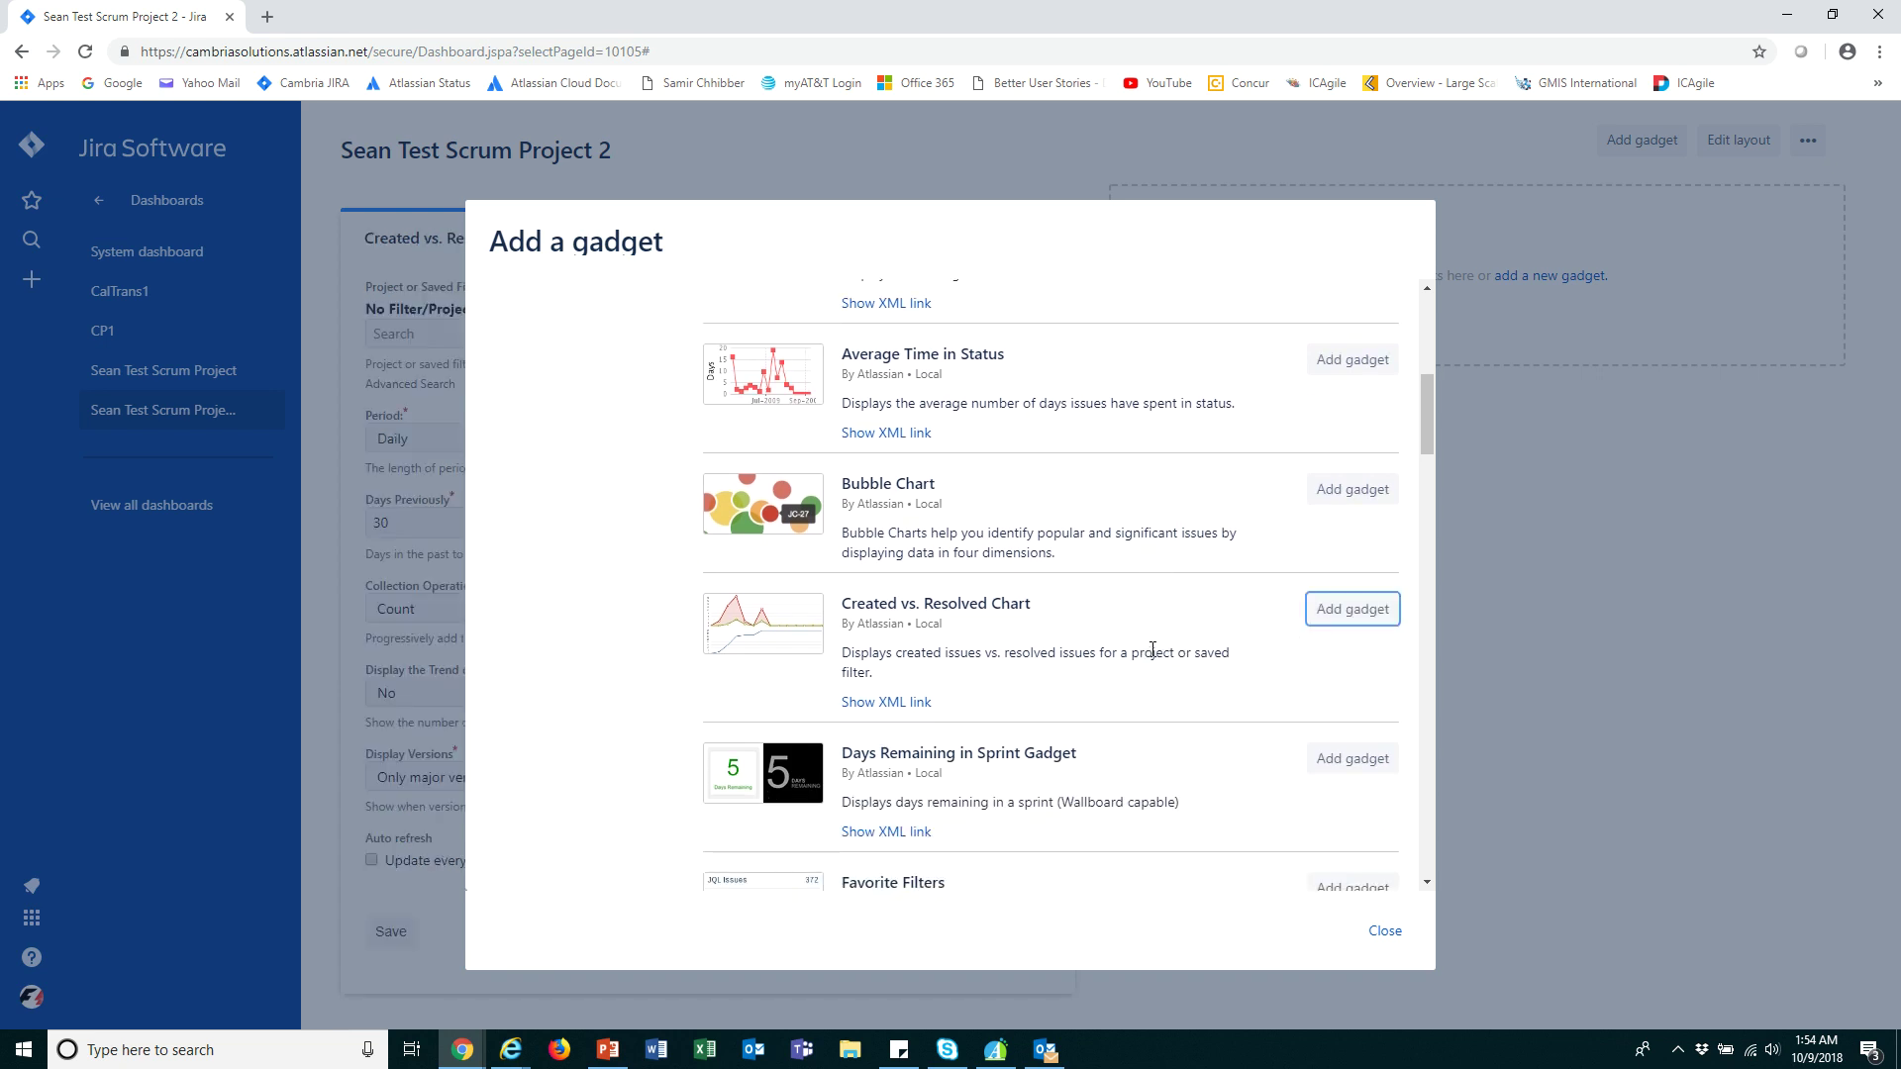
Add the Pie Chart and Recently Created Chart gadgets to the dashboard.
{"action": "scroll", "coordinate": [1152, 650], "scroll_direction": "down", "scroll_amount": 3}
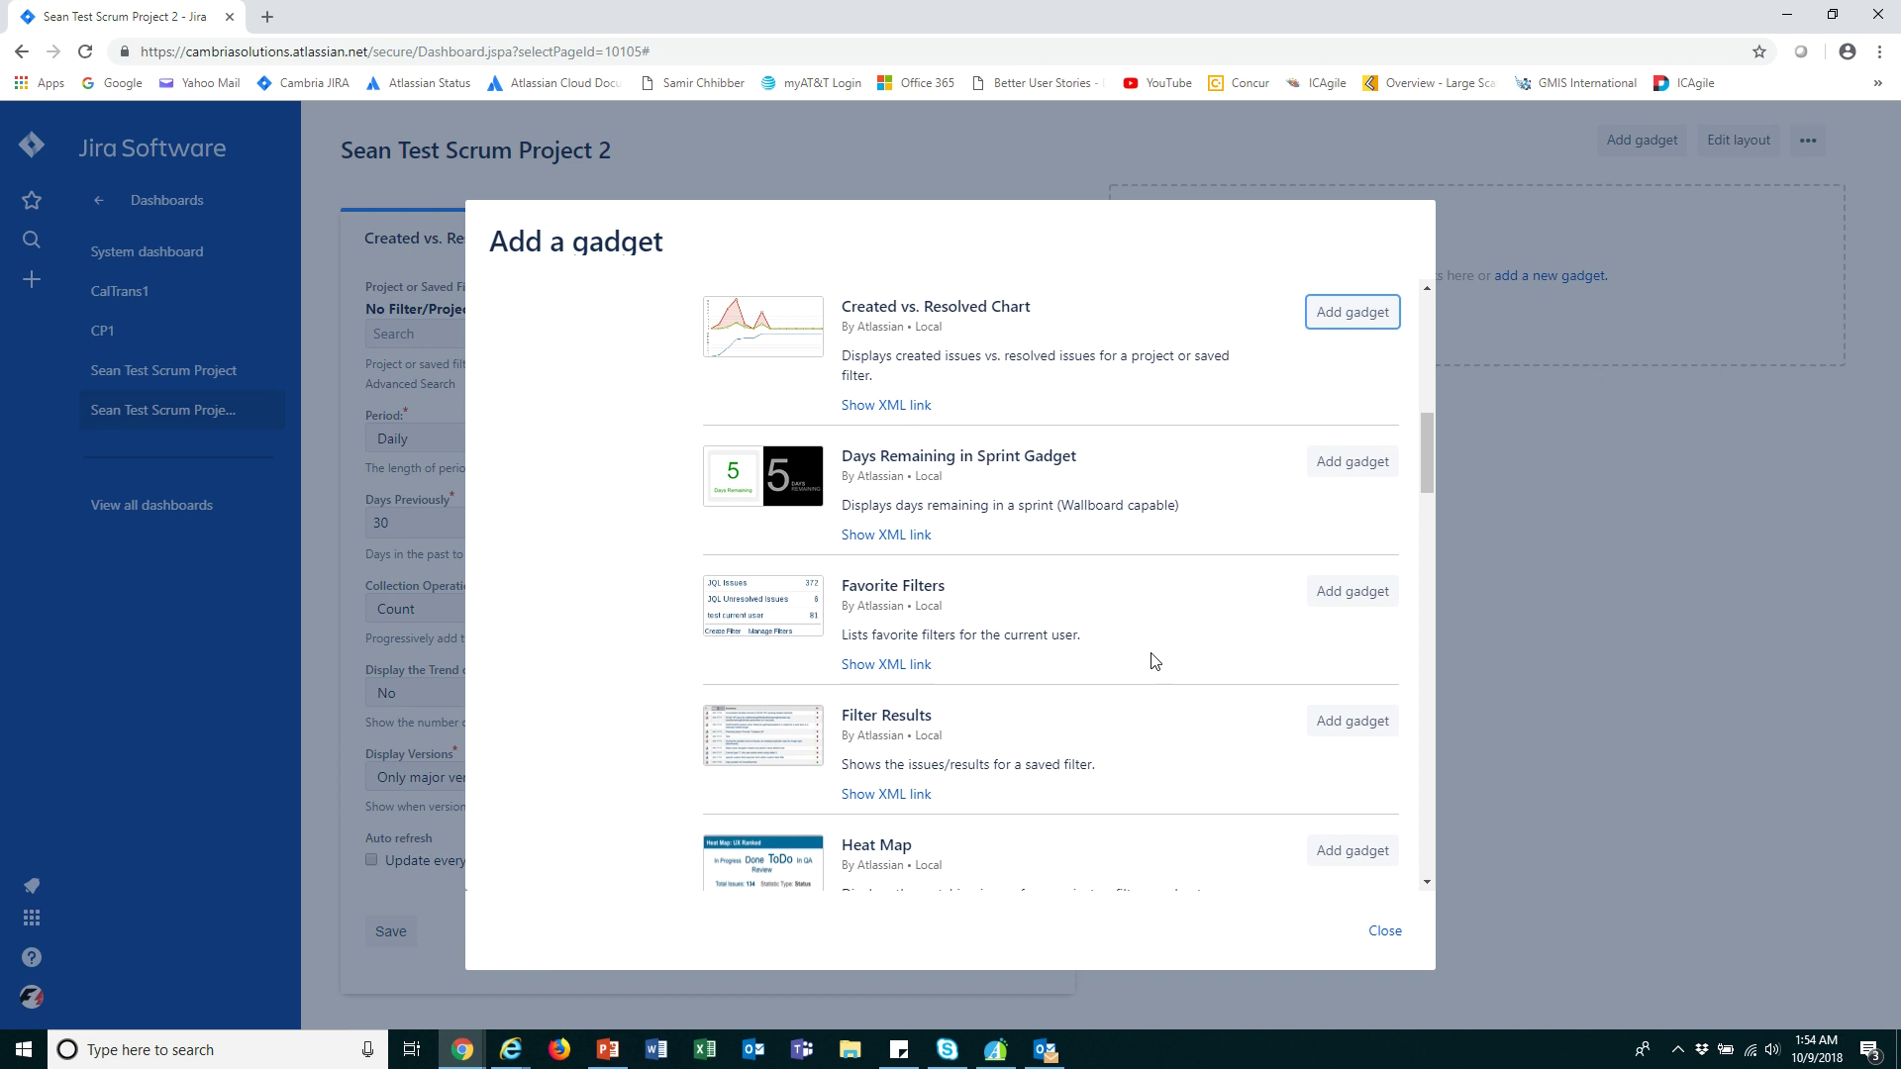
{"action": "scroll", "coordinate": [1179, 713], "scroll_direction": "down", "scroll_amount": 3}
{"action": "scroll", "coordinate": [1185, 715], "scroll_direction": "down", "scroll_amount": 2}
{"action": "scroll", "coordinate": [1185, 716], "scroll_direction": "down", "scroll_amount": 3}
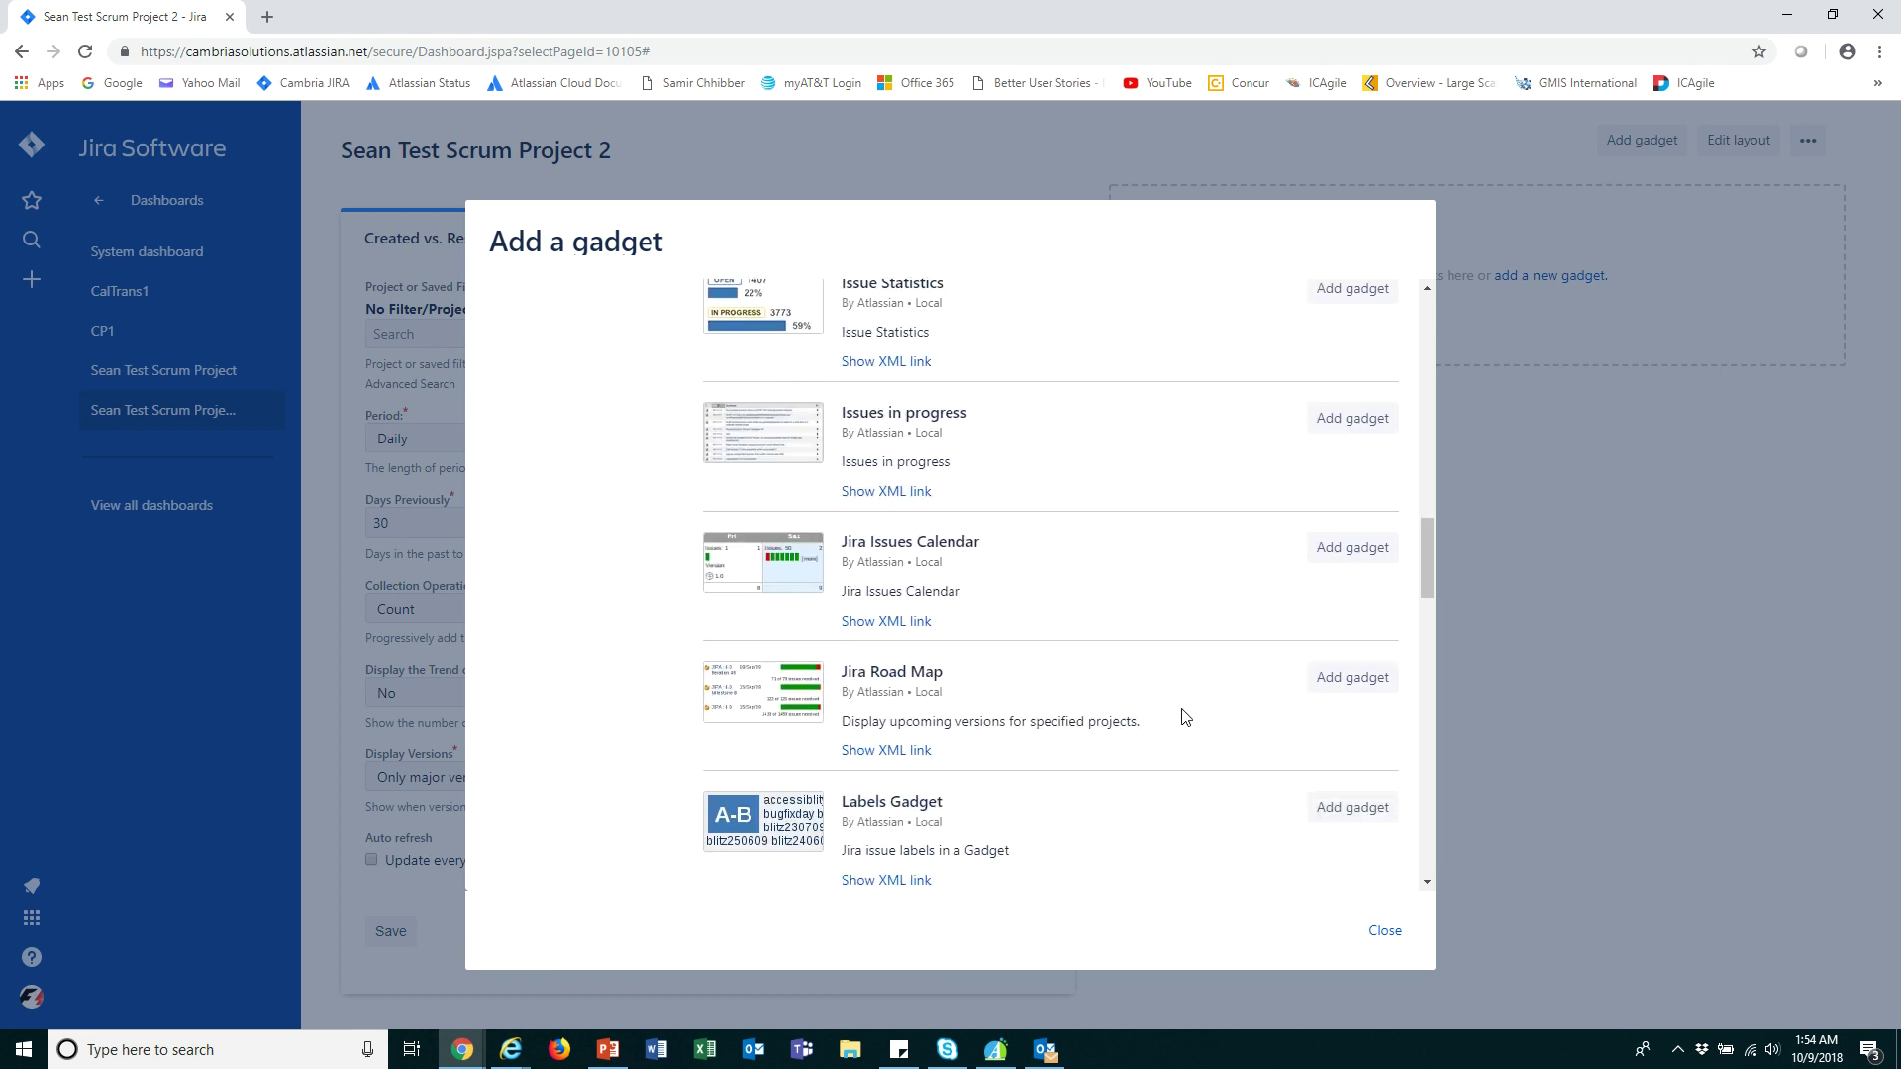
{"action": "scroll", "coordinate": [1185, 715], "scroll_direction": "down", "scroll_amount": 4}
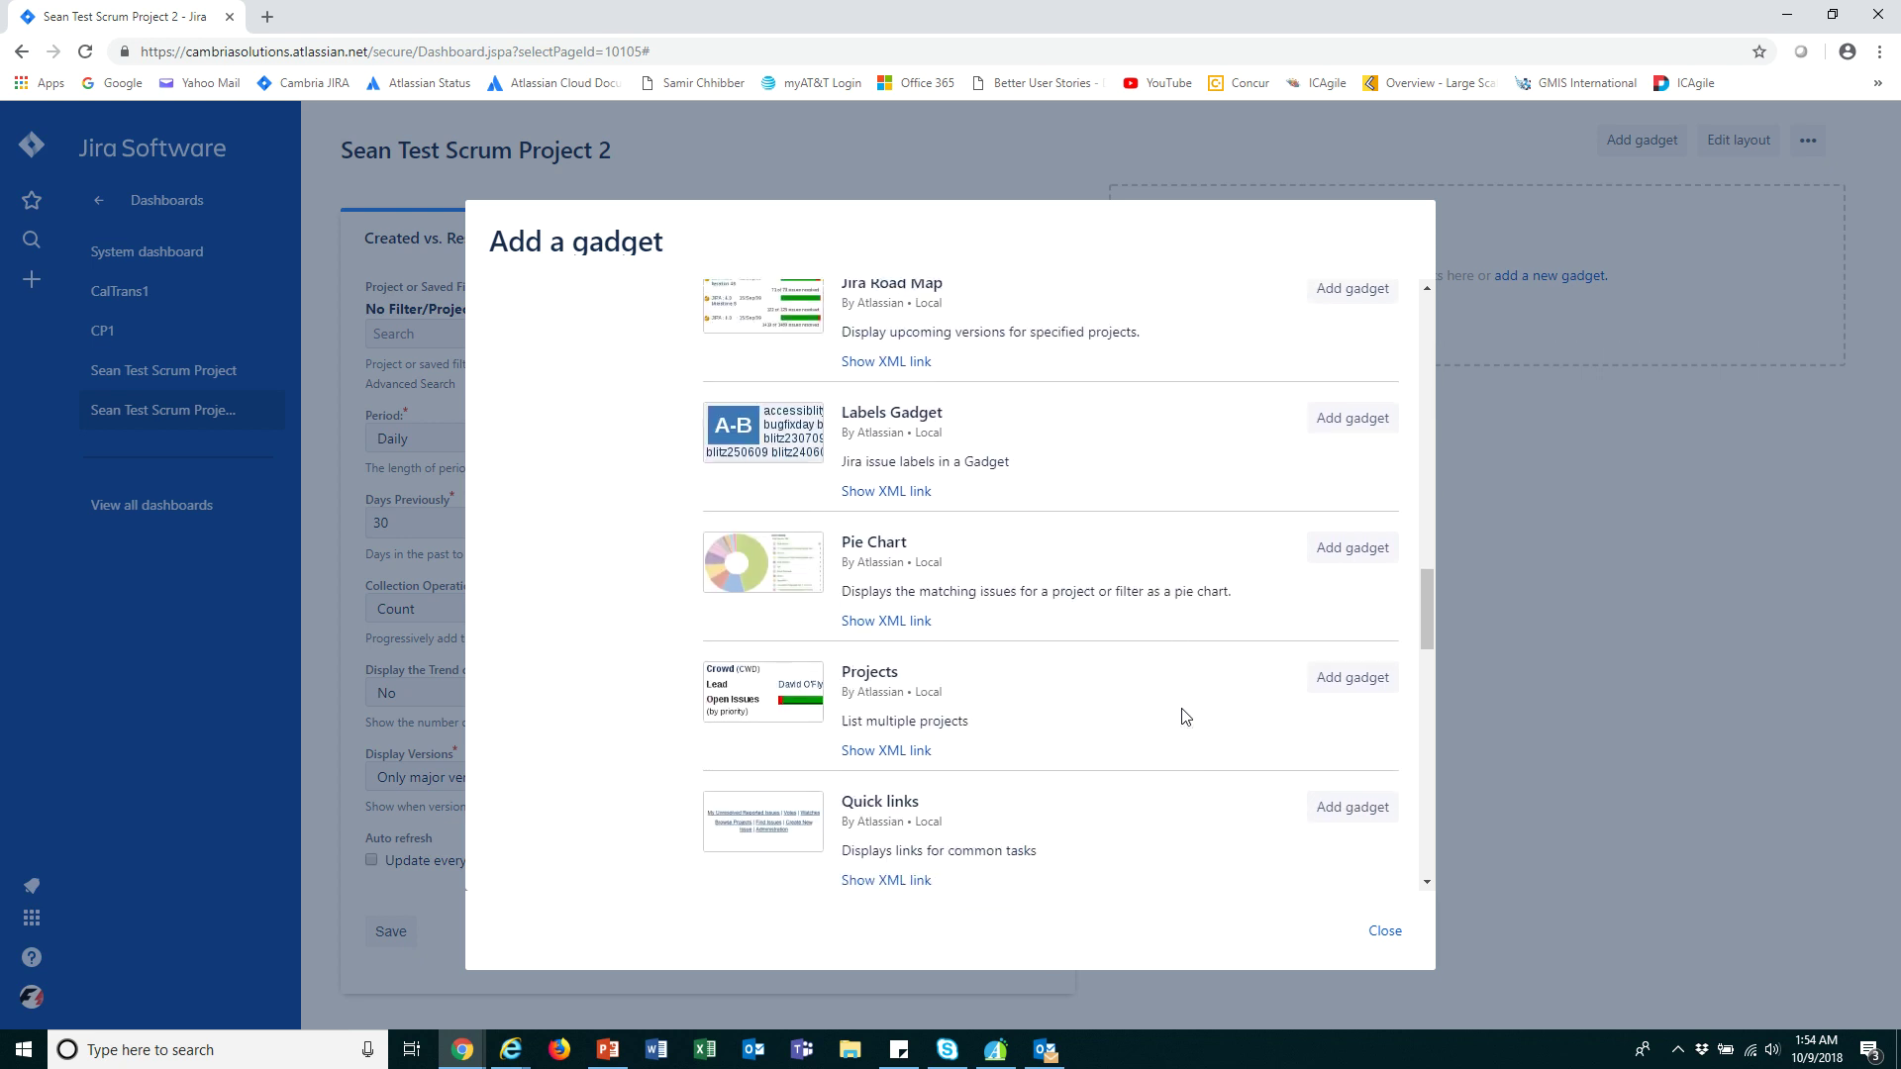
{"action": "left_click", "coordinate": [1352, 540]}
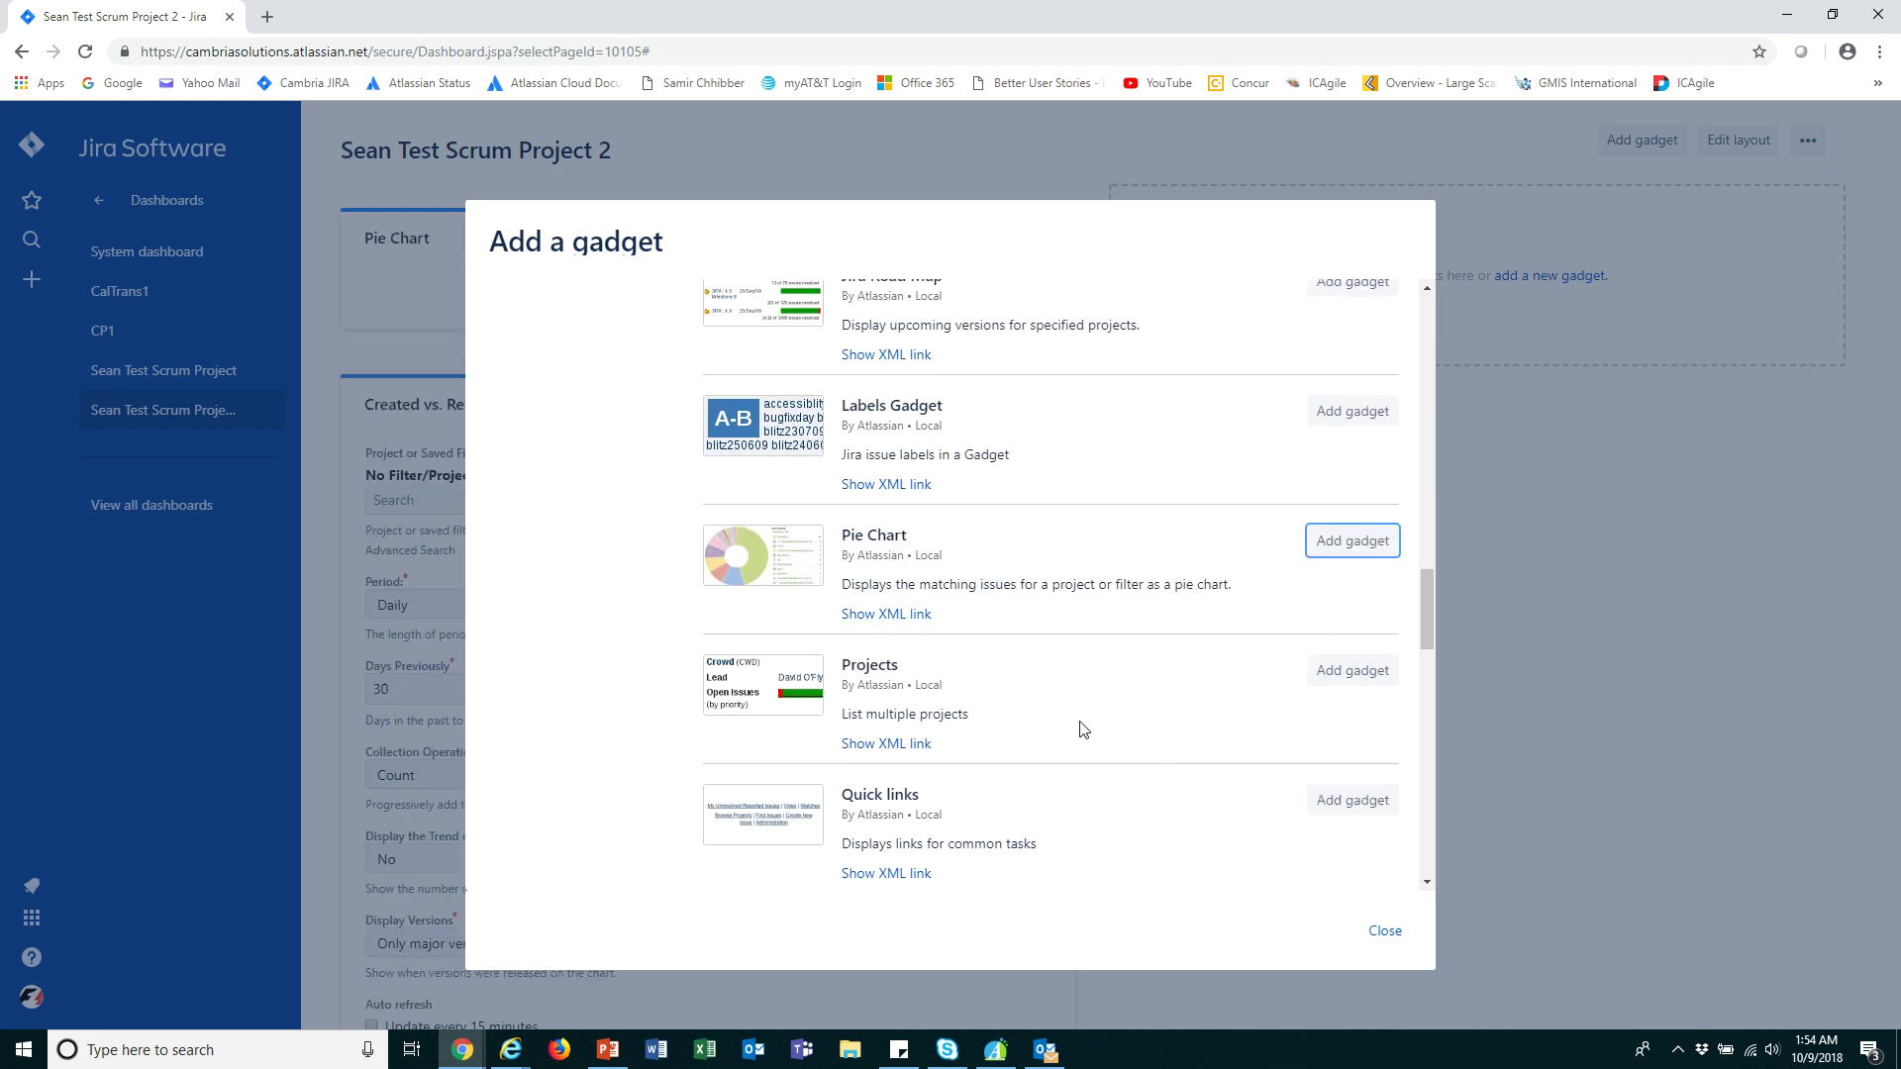
{"action": "scroll", "coordinate": [1081, 730], "scroll_direction": "down", "scroll_amount": 3}
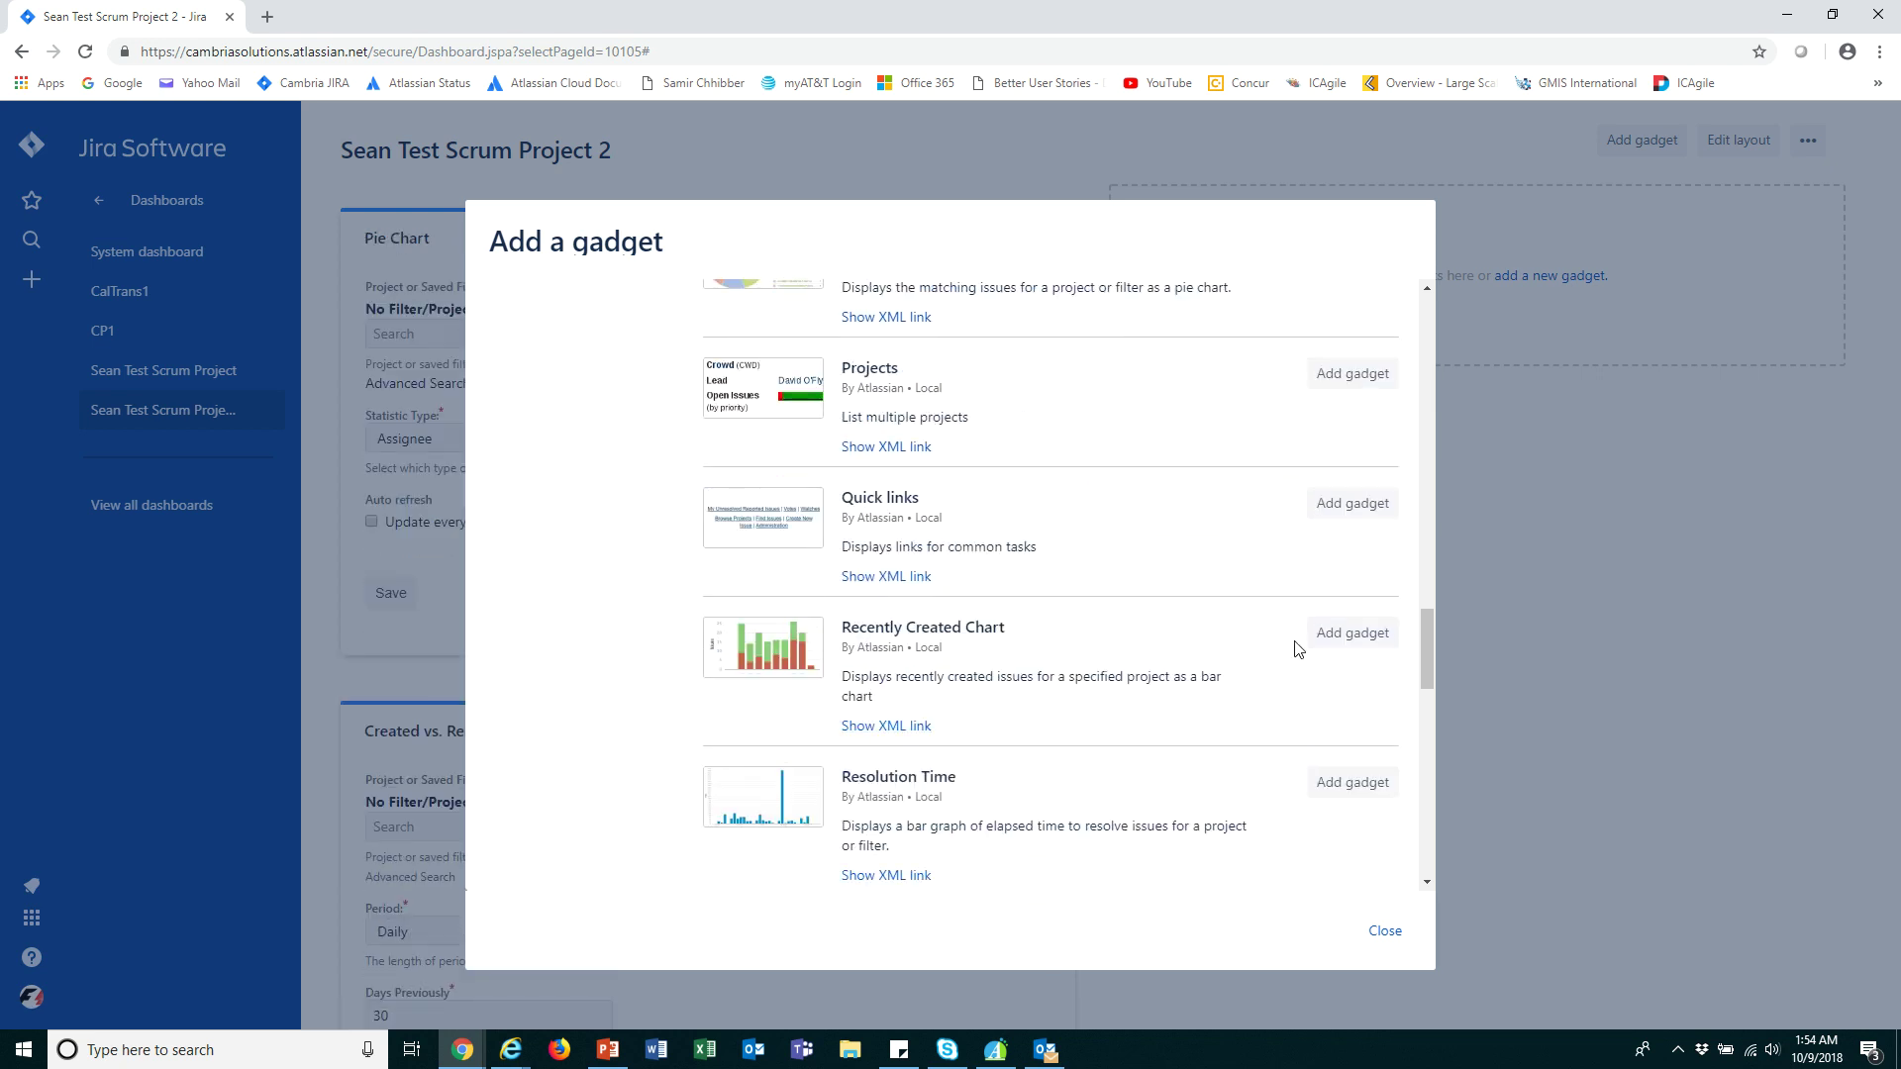
{"action": "left_click", "coordinate": [1331, 643]}
Add the Sprint Burndown Gadget and Version Report to the dashboard and finish adding gadgets.
{"action": "scroll", "coordinate": [1059, 716], "scroll_direction": "down", "scroll_amount": 4}
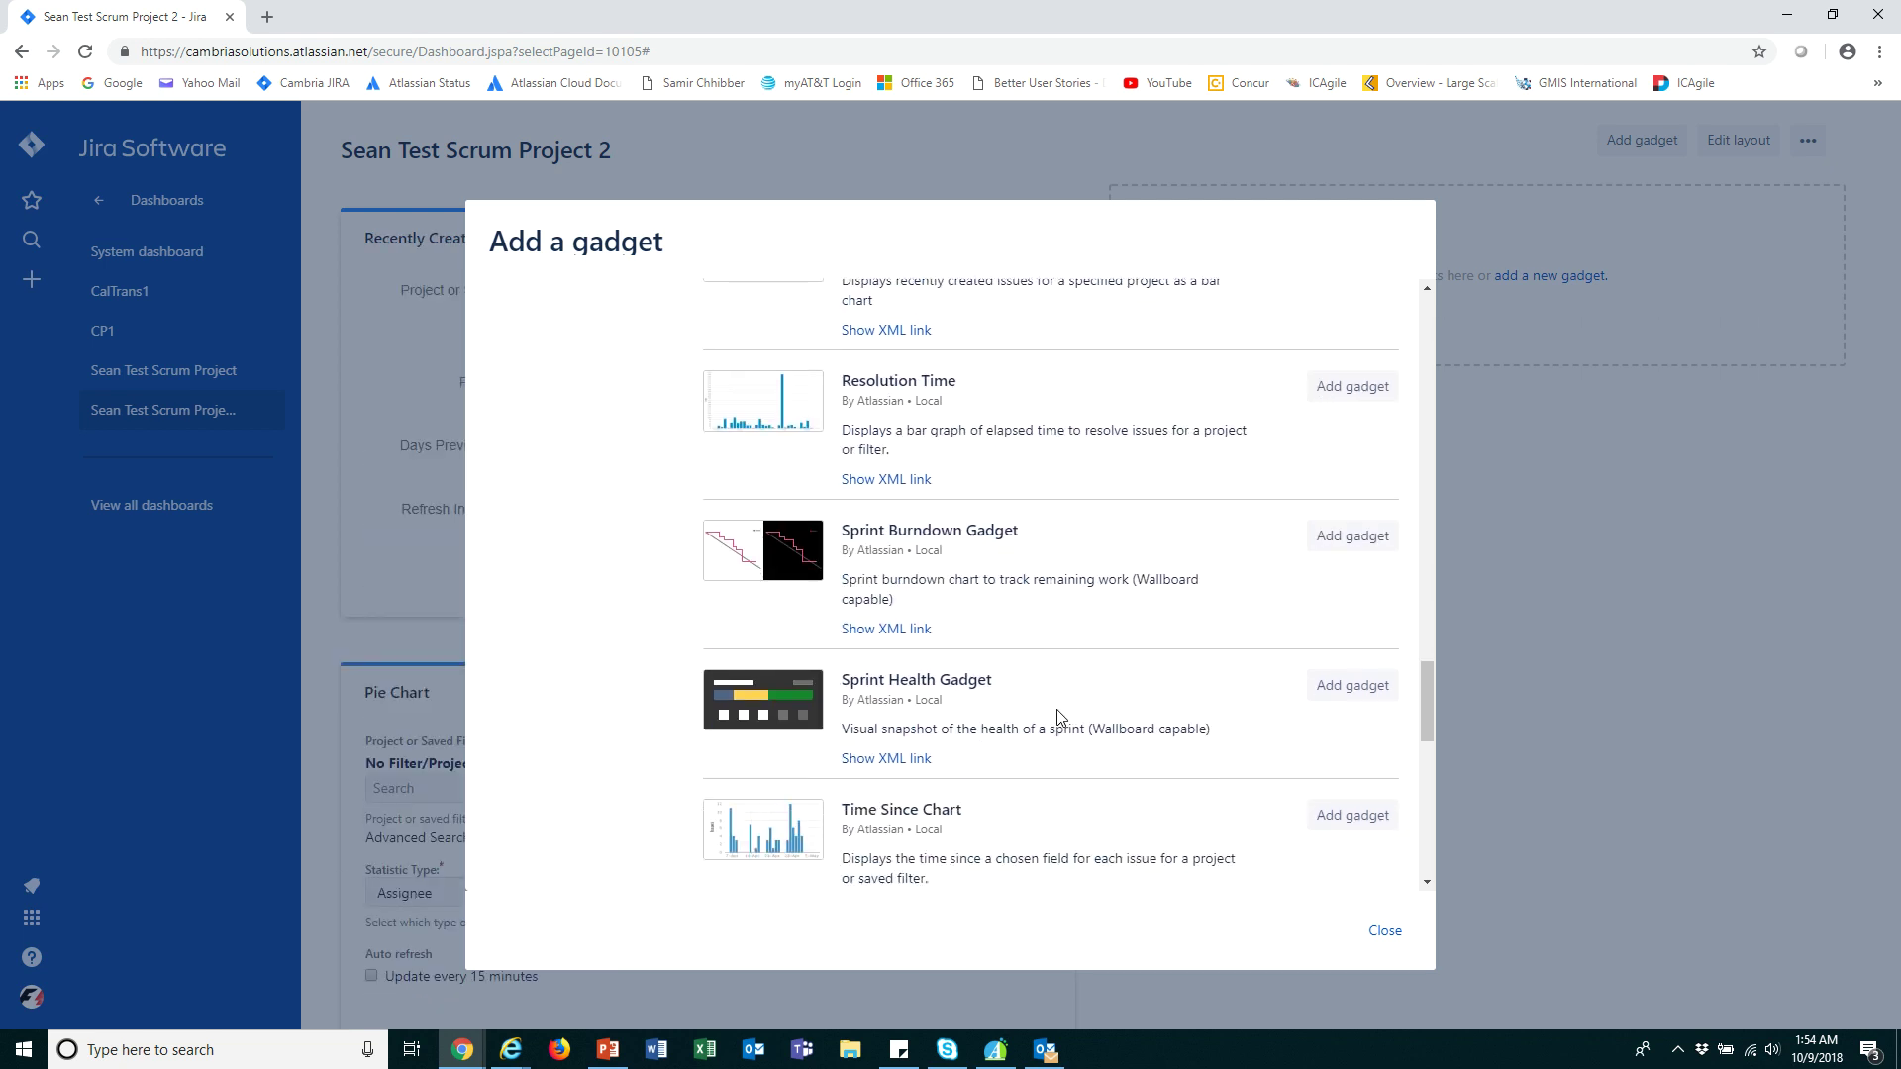
{"action": "left_click", "coordinate": [1329, 540]}
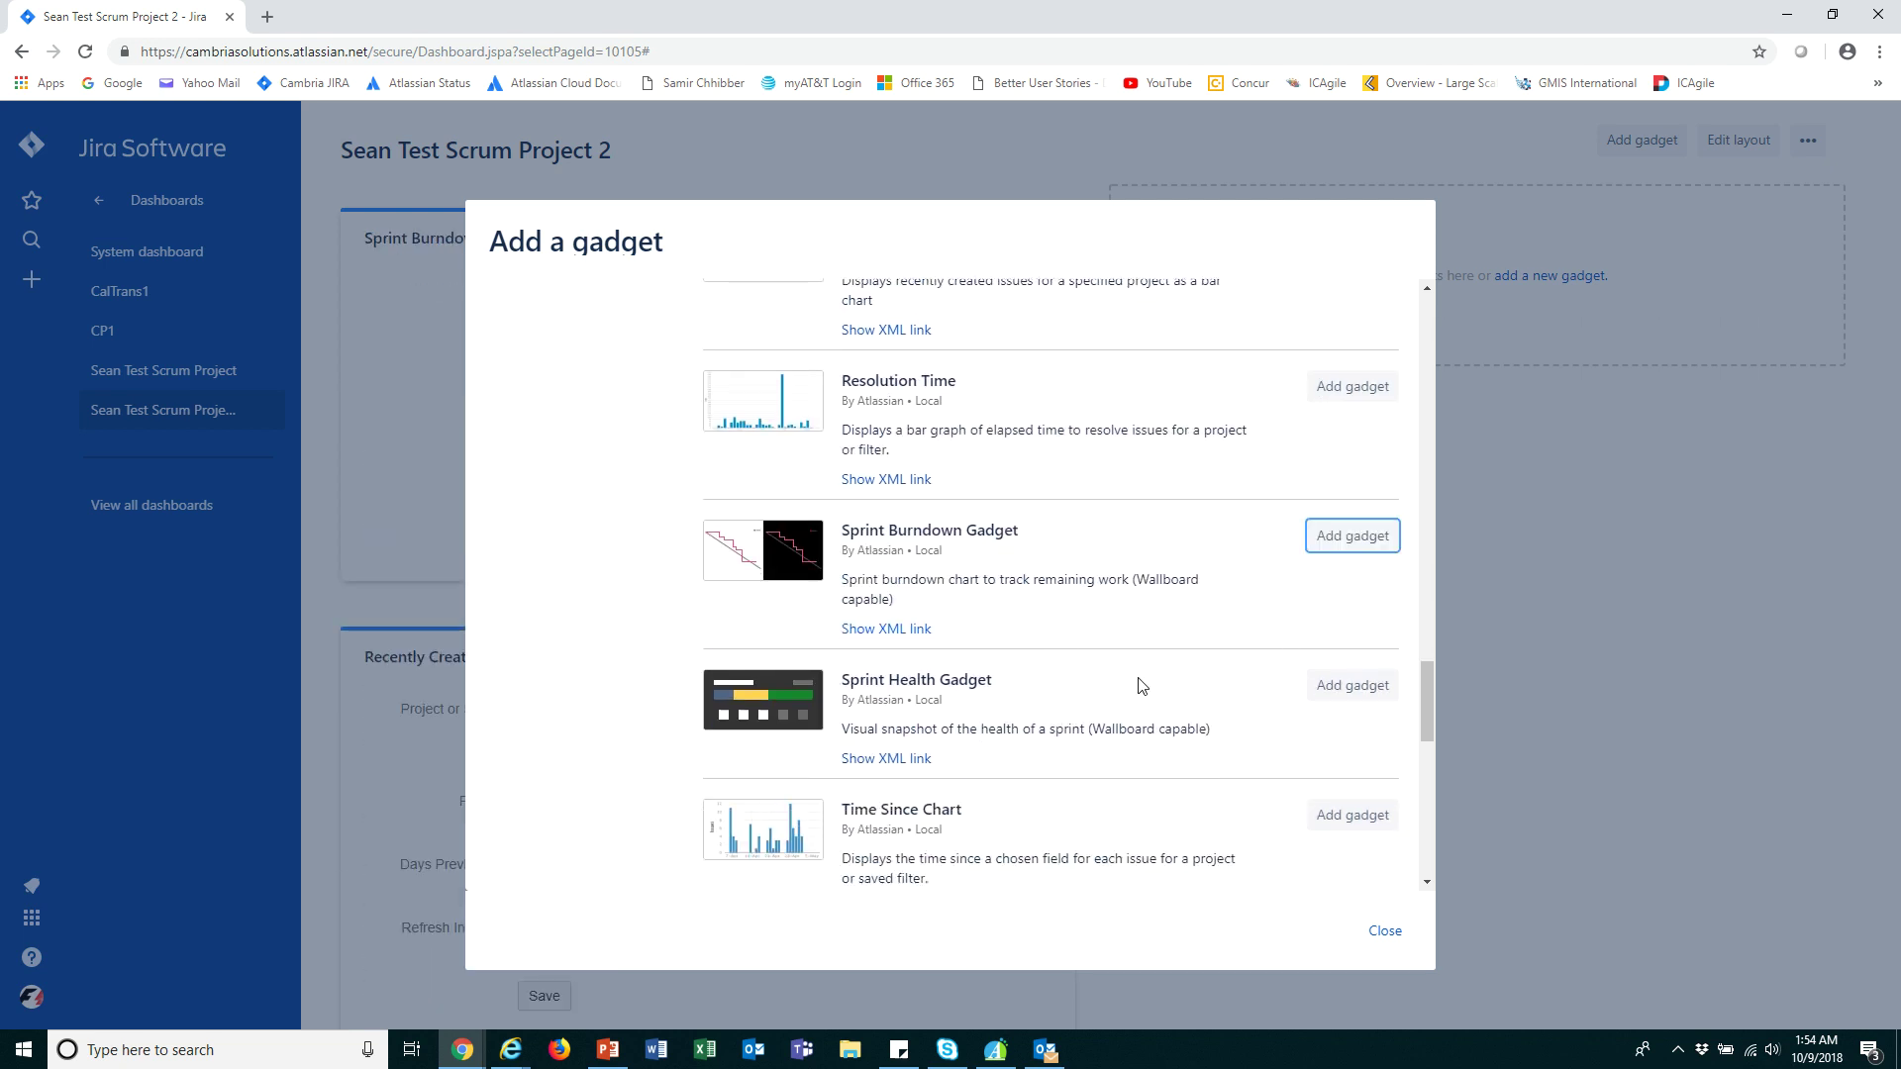
{"action": "scroll", "coordinate": [1142, 685], "scroll_direction": "down", "scroll_amount": 5}
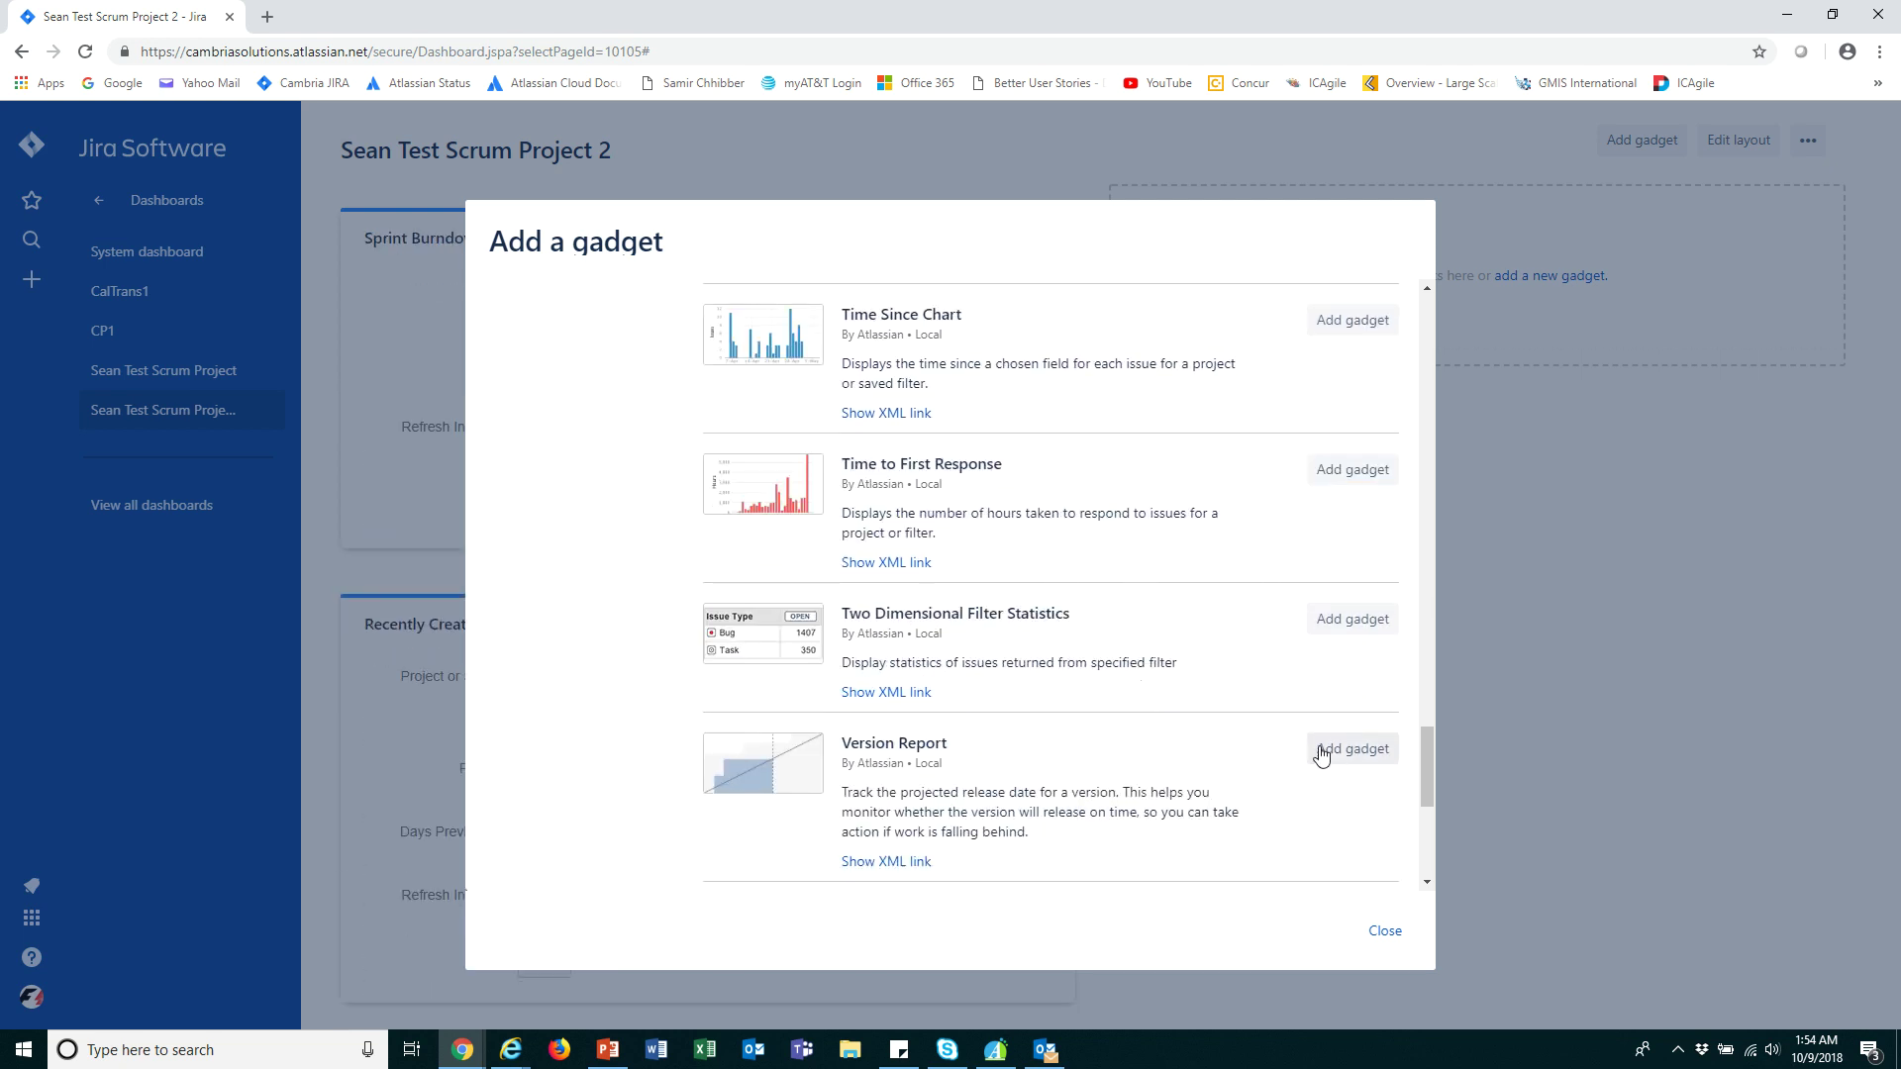
{"action": "left_click", "coordinate": [1350, 750]}
{"action": "scroll", "coordinate": [1086, 679], "scroll_direction": "down", "scroll_amount": 5}
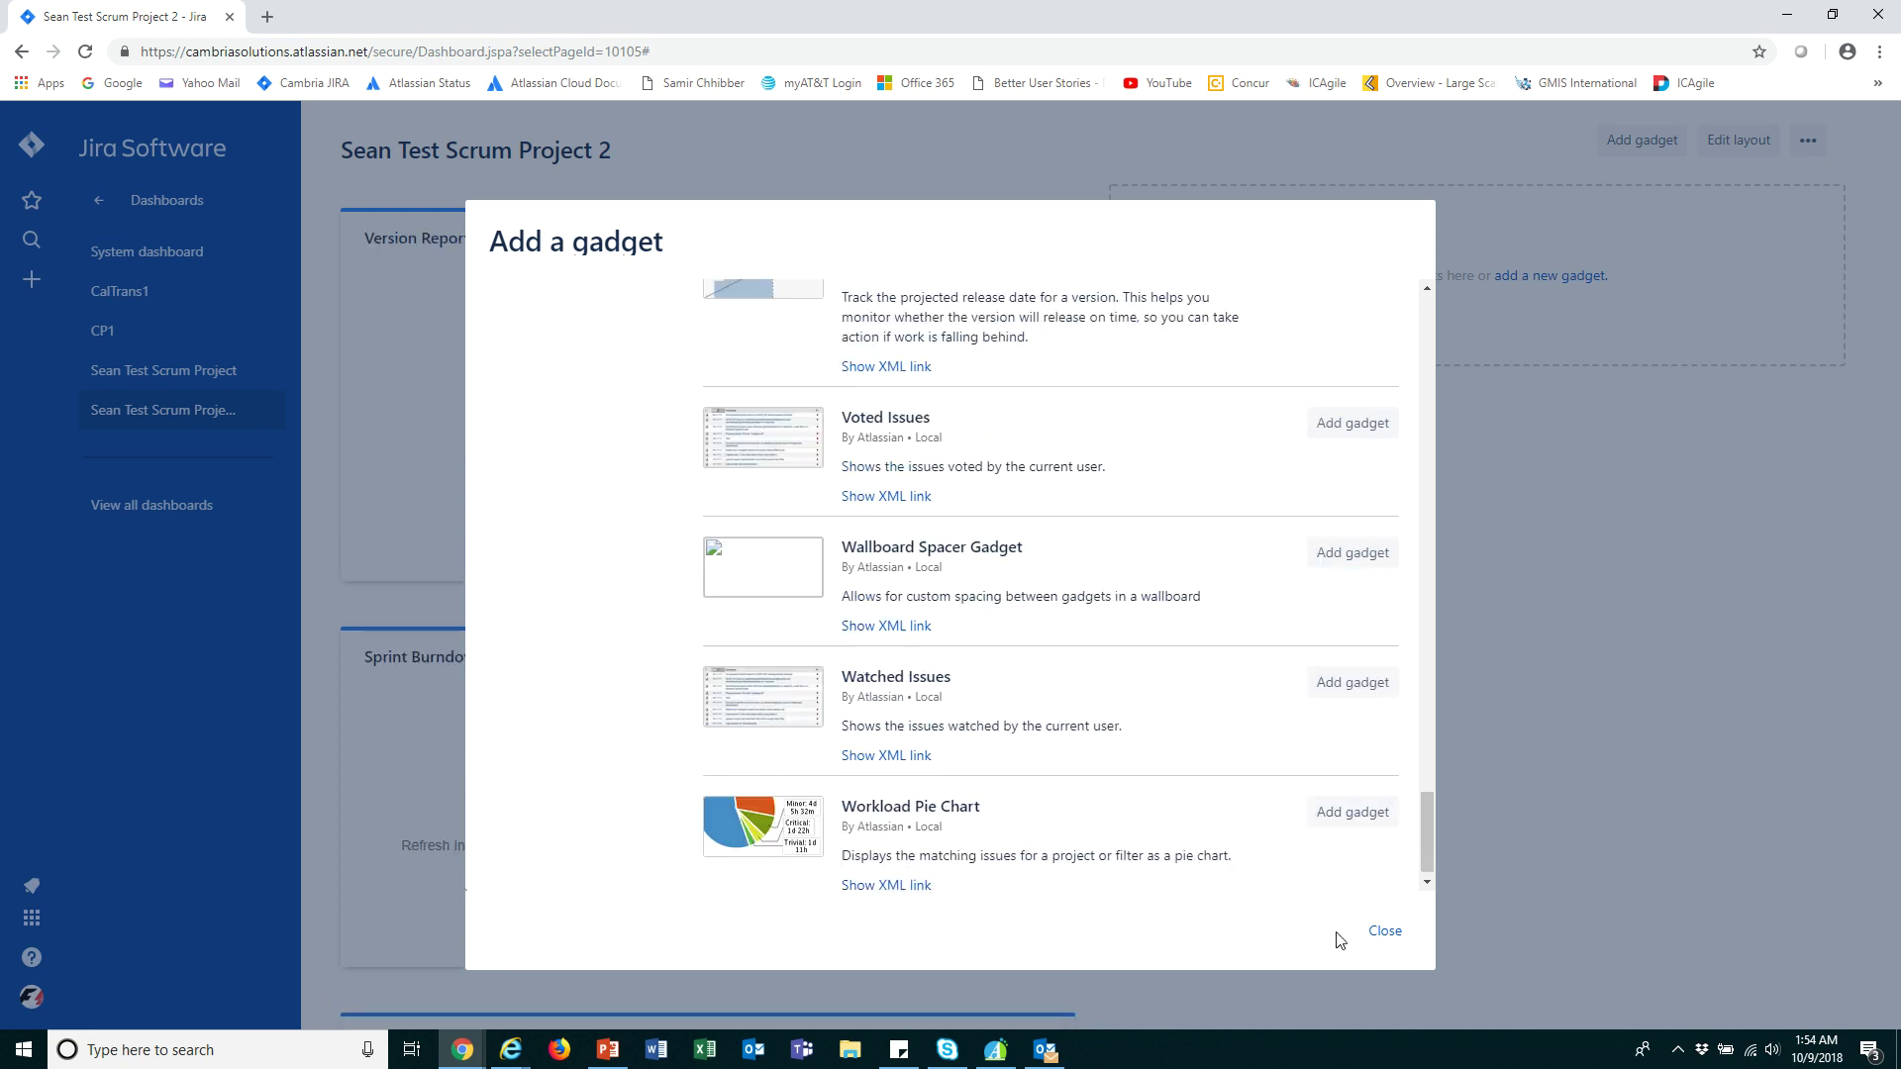
{"action": "scroll", "coordinate": [1175, 819], "scroll_direction": "down", "scroll_amount": 1}
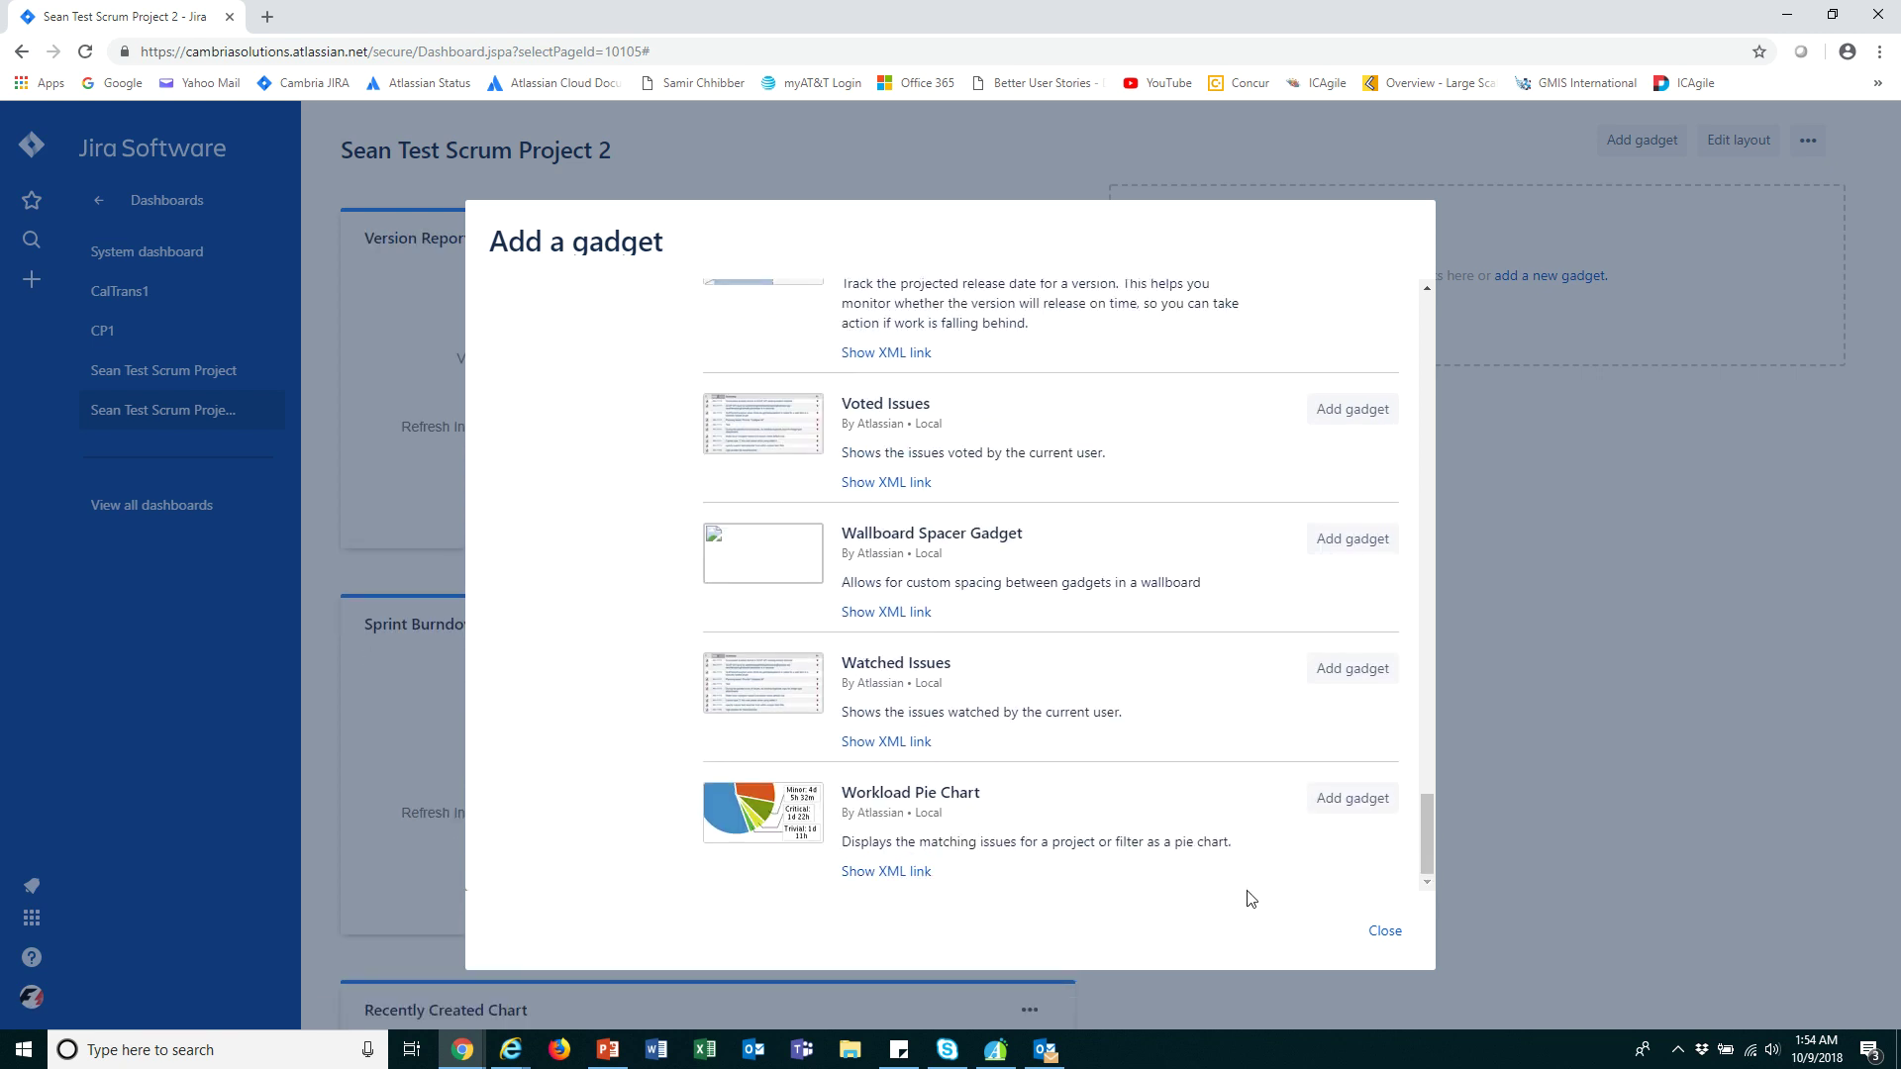
{"action": "left_click", "coordinate": [1384, 933]}
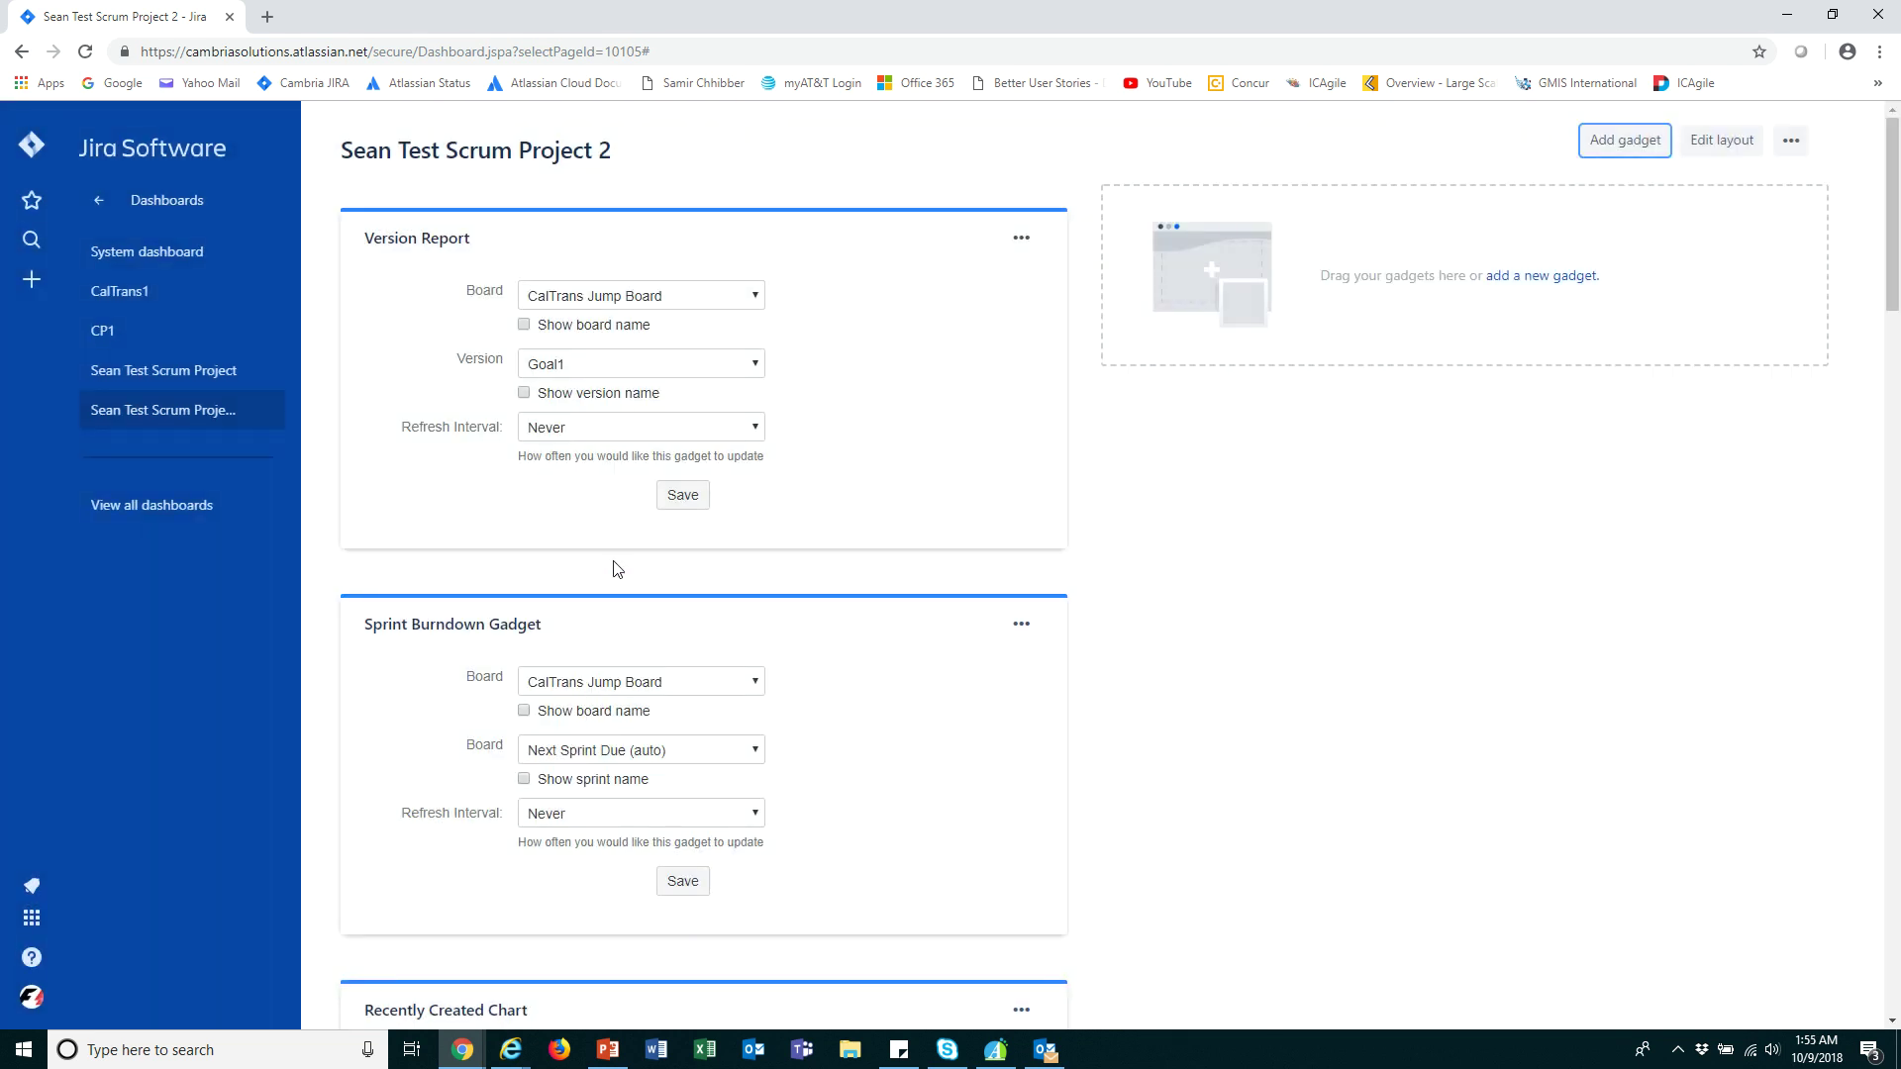
Point the Version Report at the first Test Scrum Board, show the board name and choose version Wife is Gone wk1.
{"action": "left_click", "coordinate": [754, 297]}
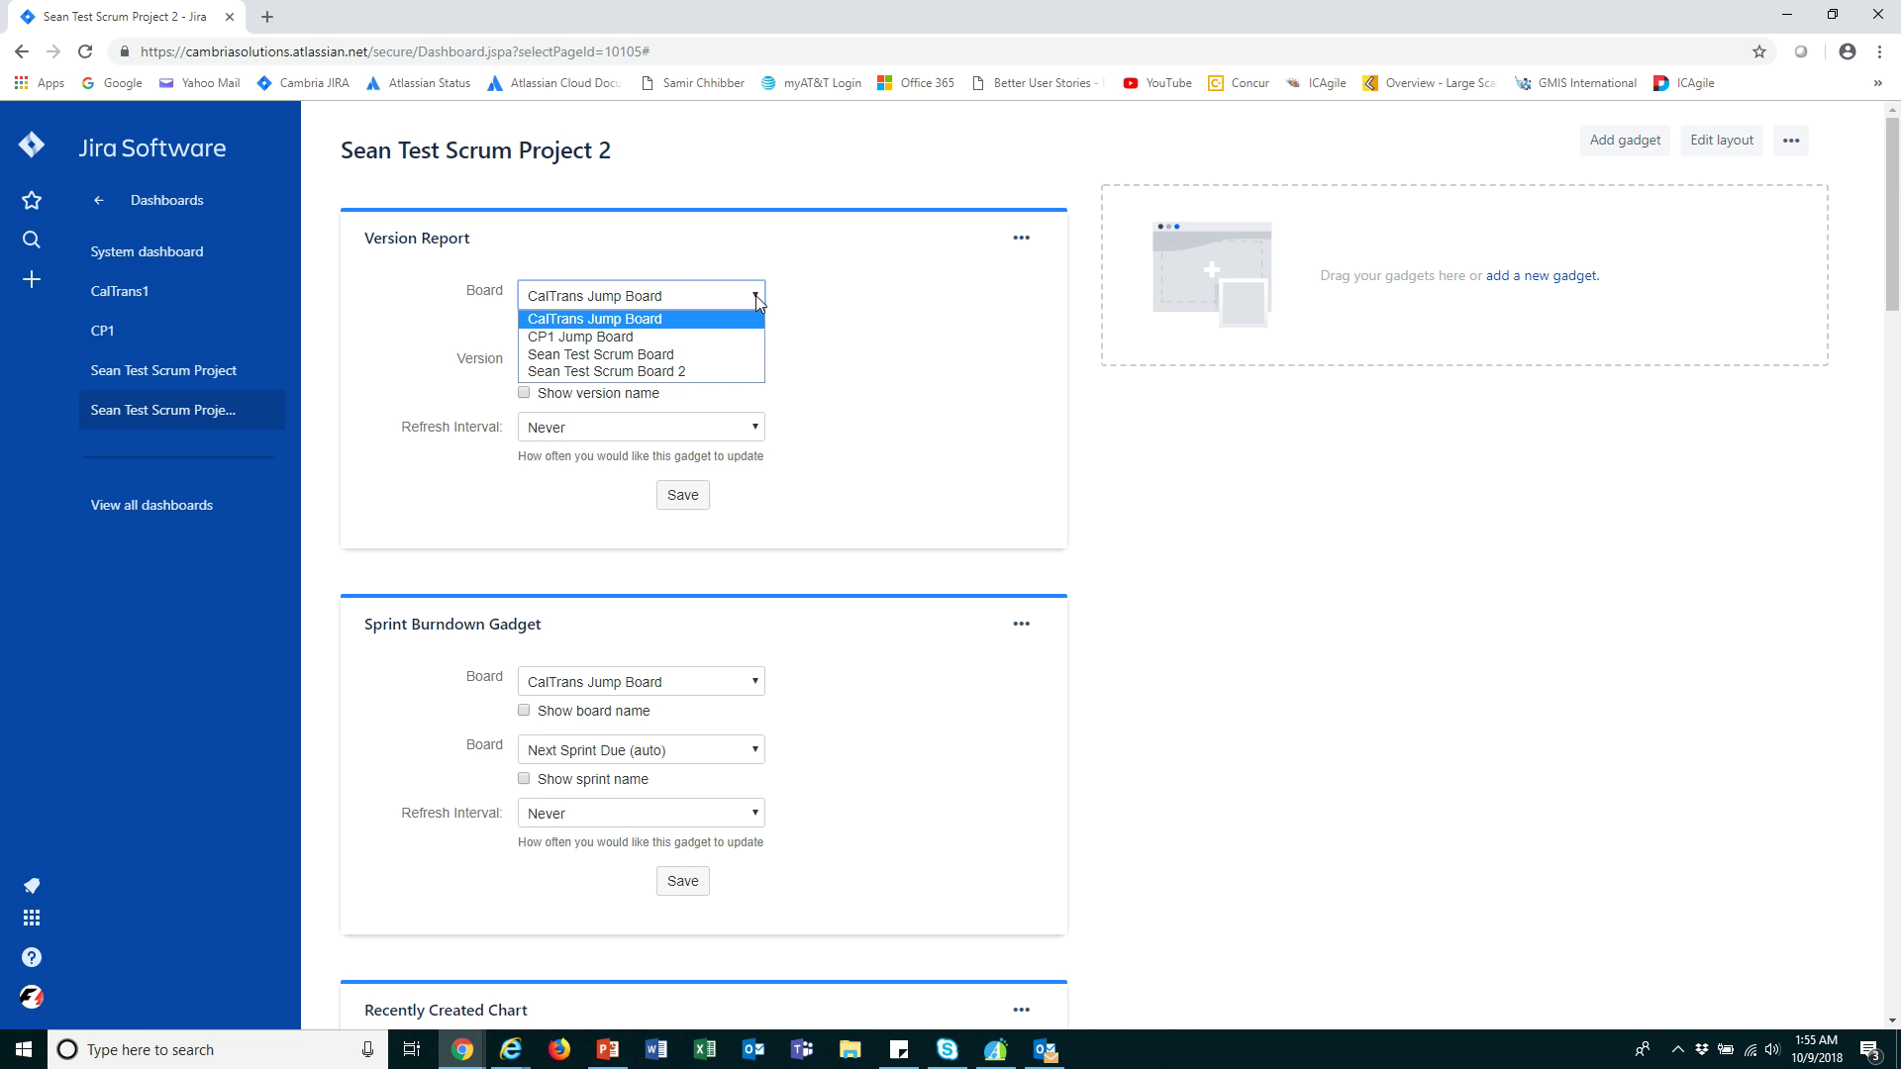
{"action": "left_click", "coordinate": [668, 357]}
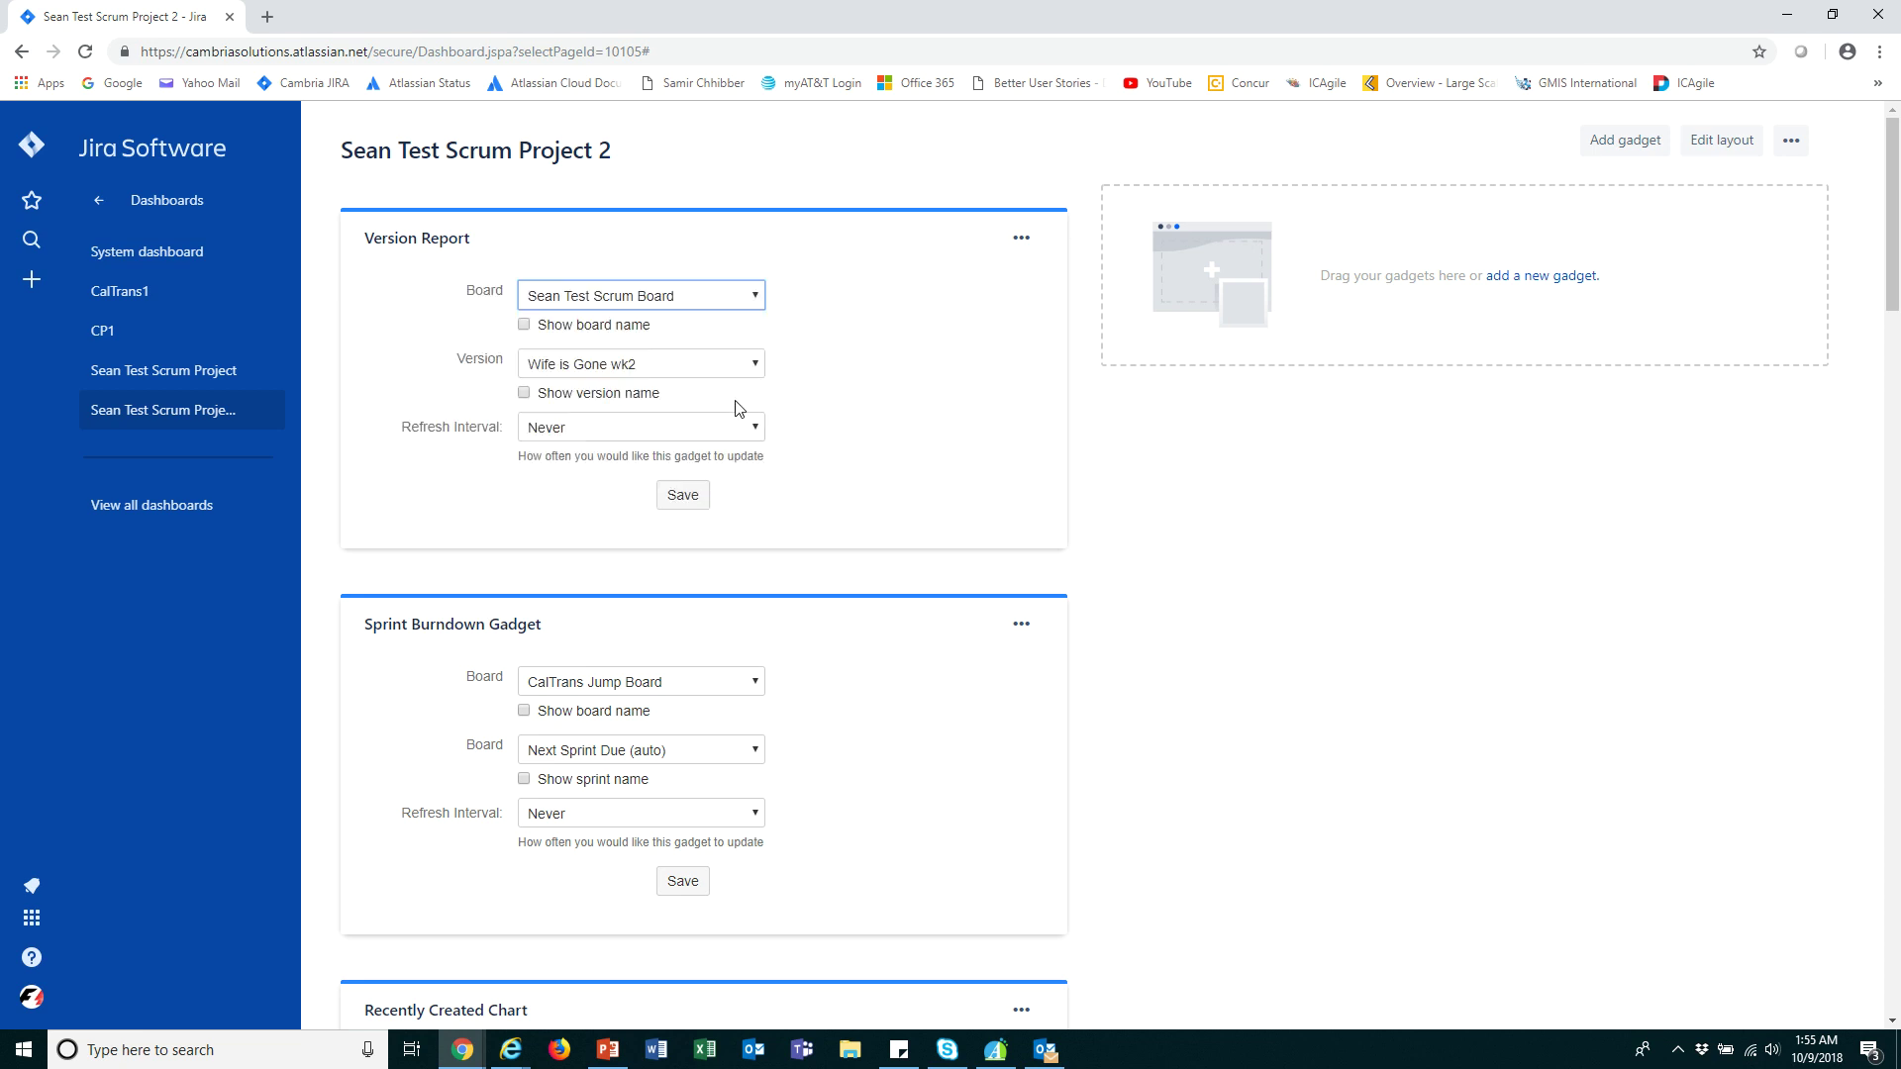
{"action": "left_click", "coordinate": [525, 325]}
{"action": "left_click", "coordinate": [756, 364]}
{"action": "left_click", "coordinate": [668, 401]}
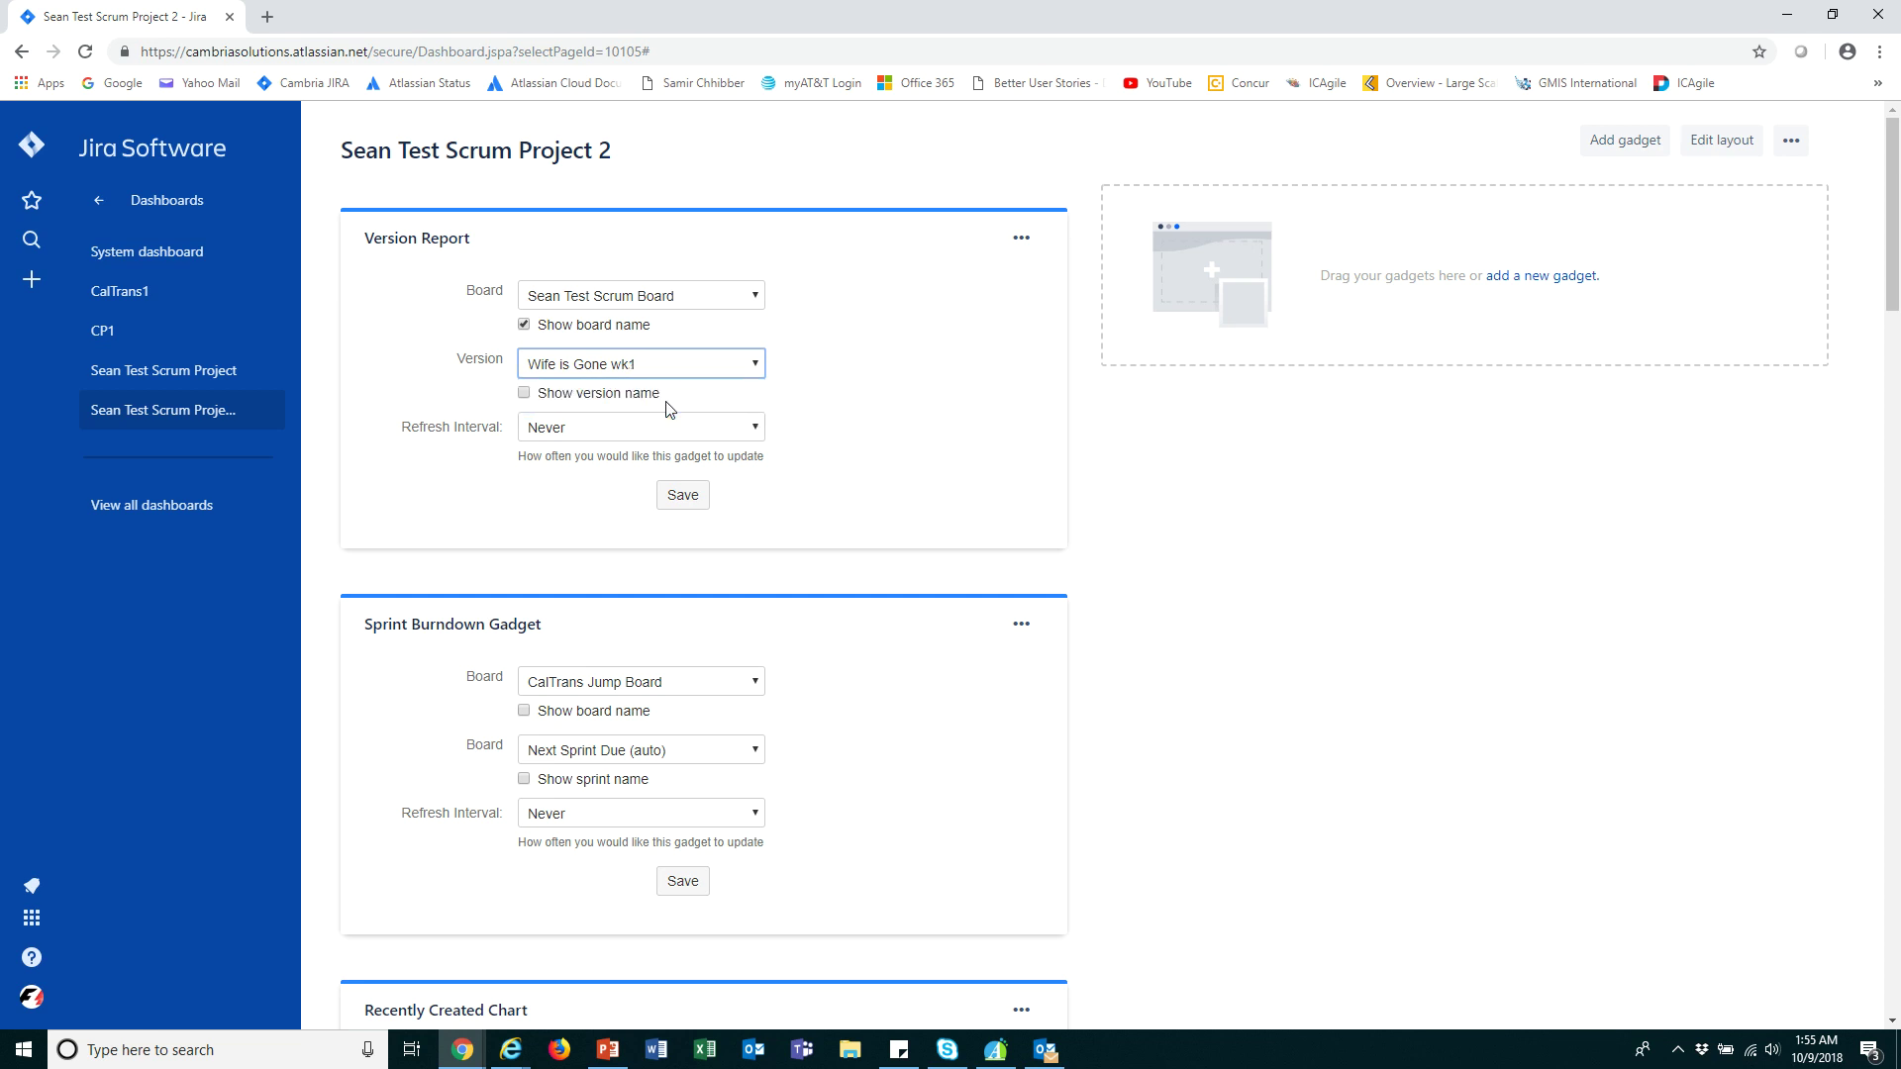
Set the Version Report's refresh interval to Every 15 Minutes and save the gadget.
{"action": "left_click", "coordinate": [752, 430]}
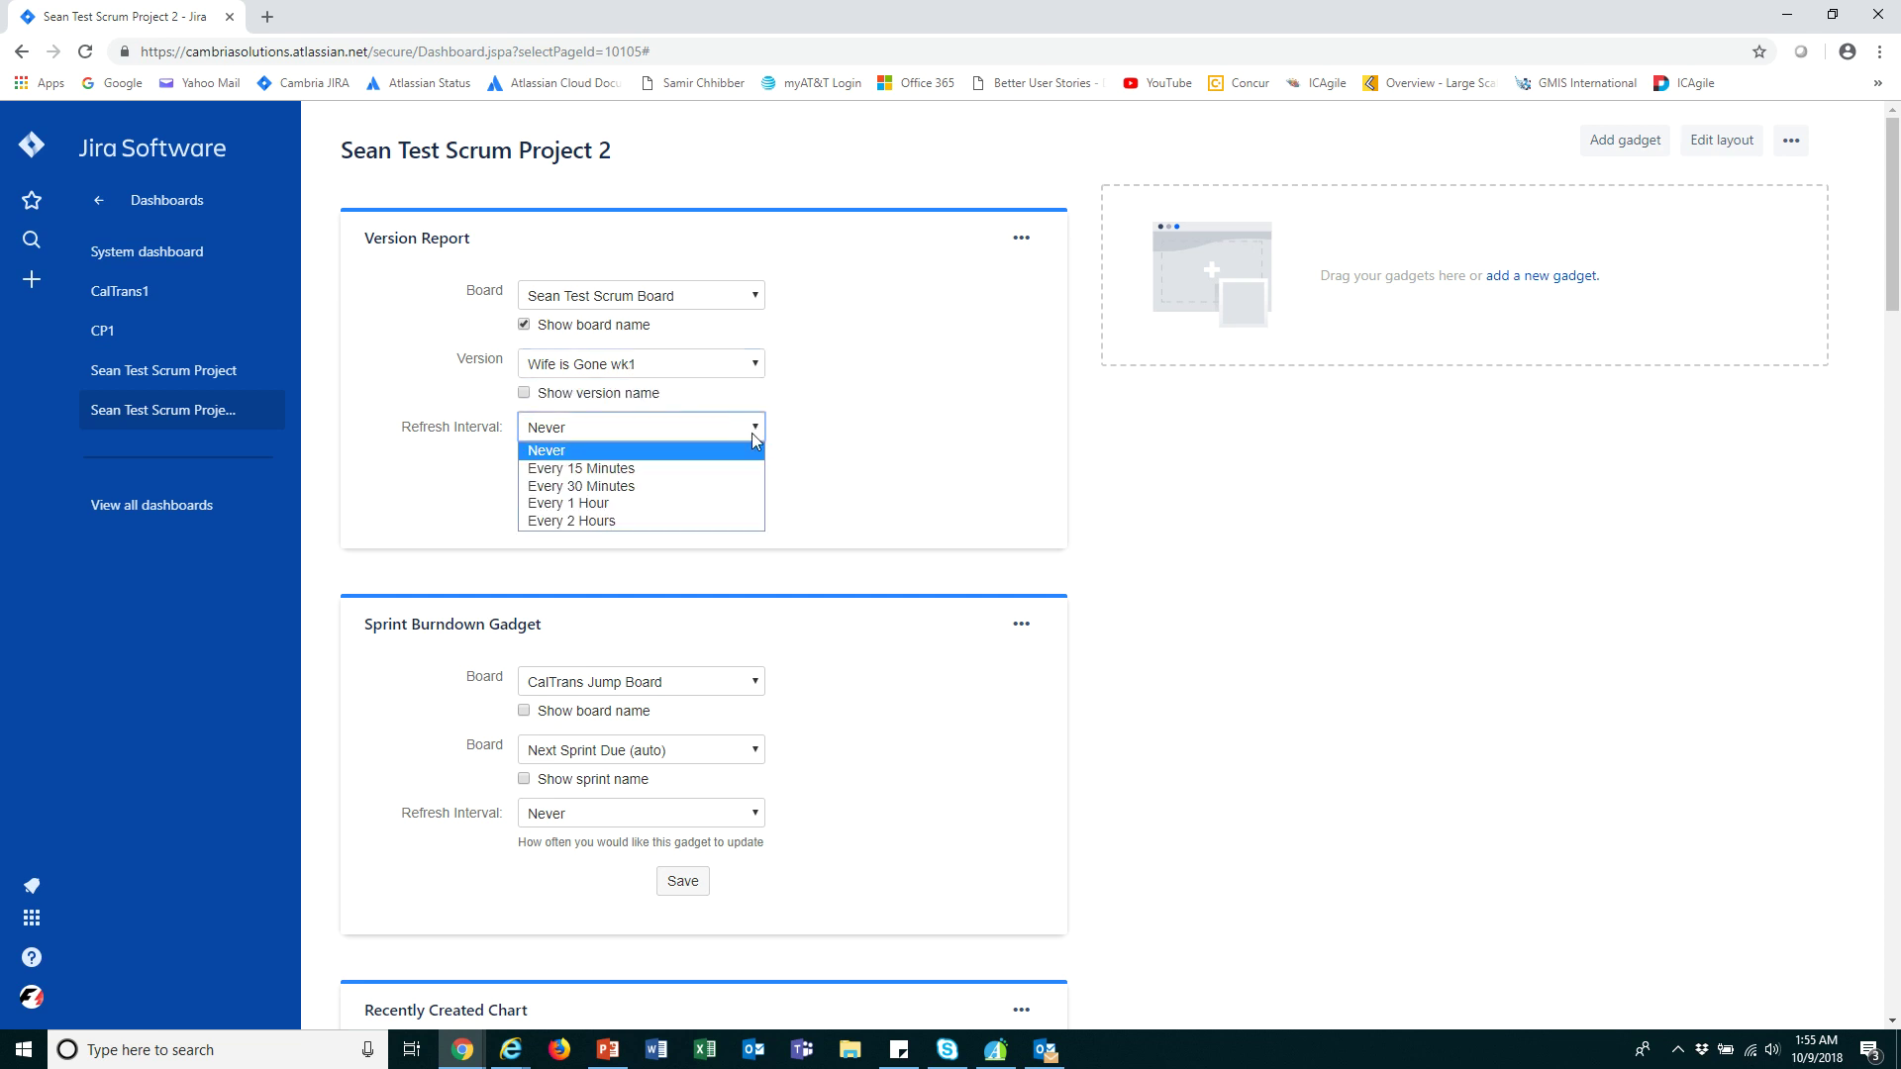
{"action": "left_click", "coordinate": [630, 471]}
{"action": "left_click", "coordinate": [689, 501]}
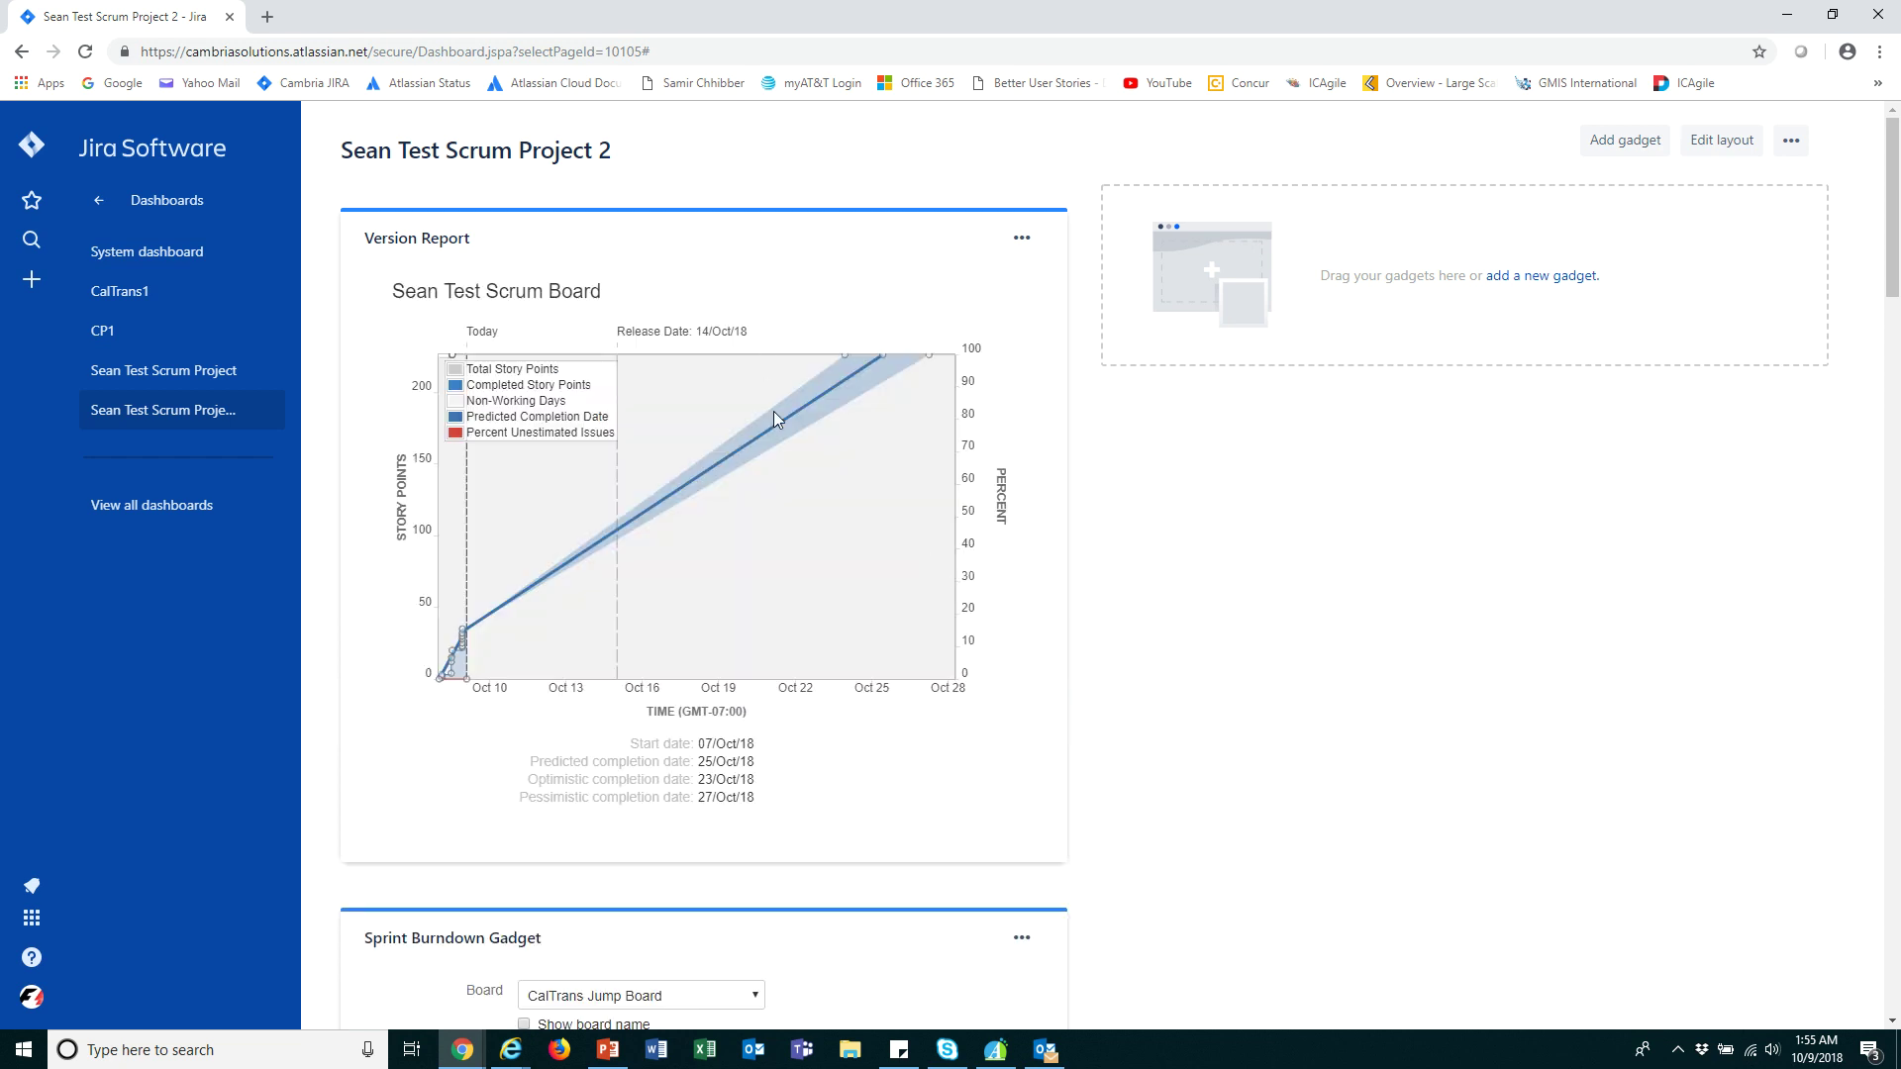
Point the Sprint Burndown Gadget at the first Test Scrum Board, show the board name and keep Next Sprint Due (auto) as its sprint.
{"action": "scroll", "coordinate": [751, 555], "scroll_direction": "down", "scroll_amount": 4}
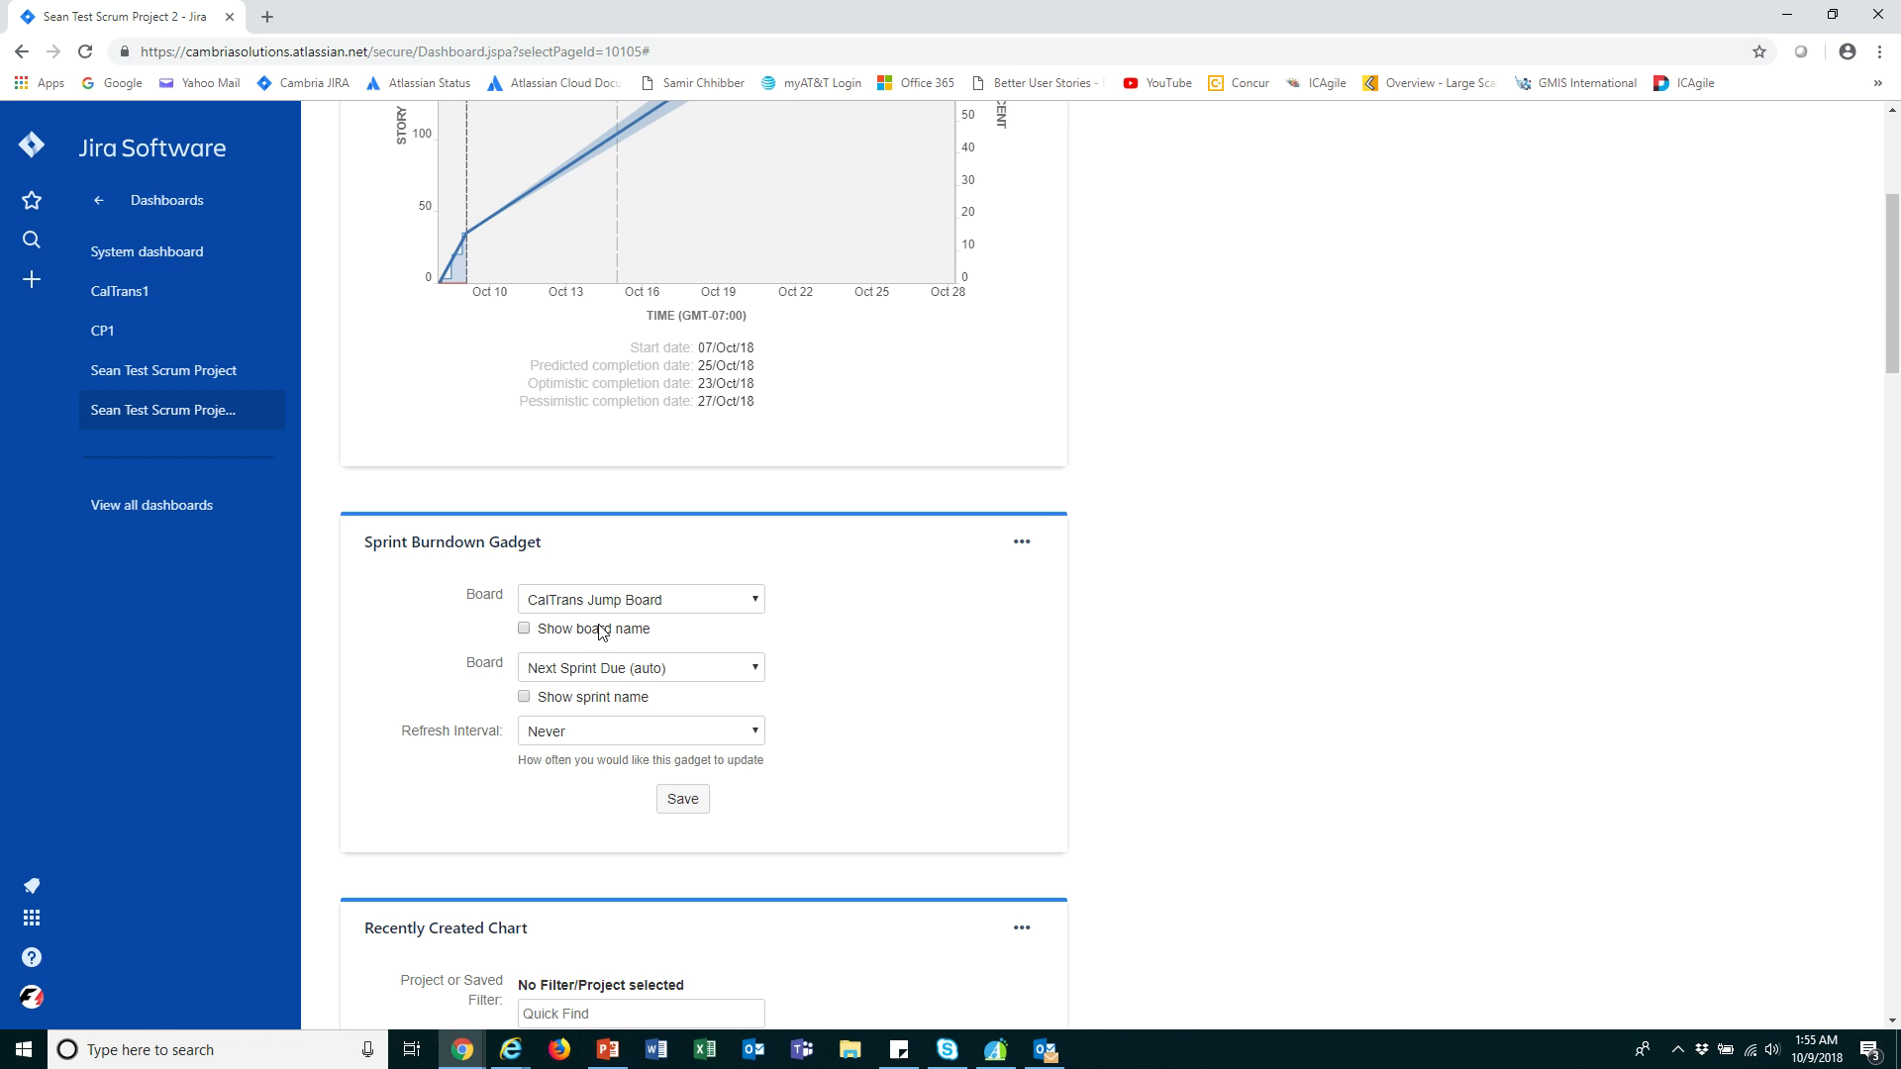
{"action": "scroll", "coordinate": [721, 629], "scroll_direction": "down", "scroll_amount": 1}
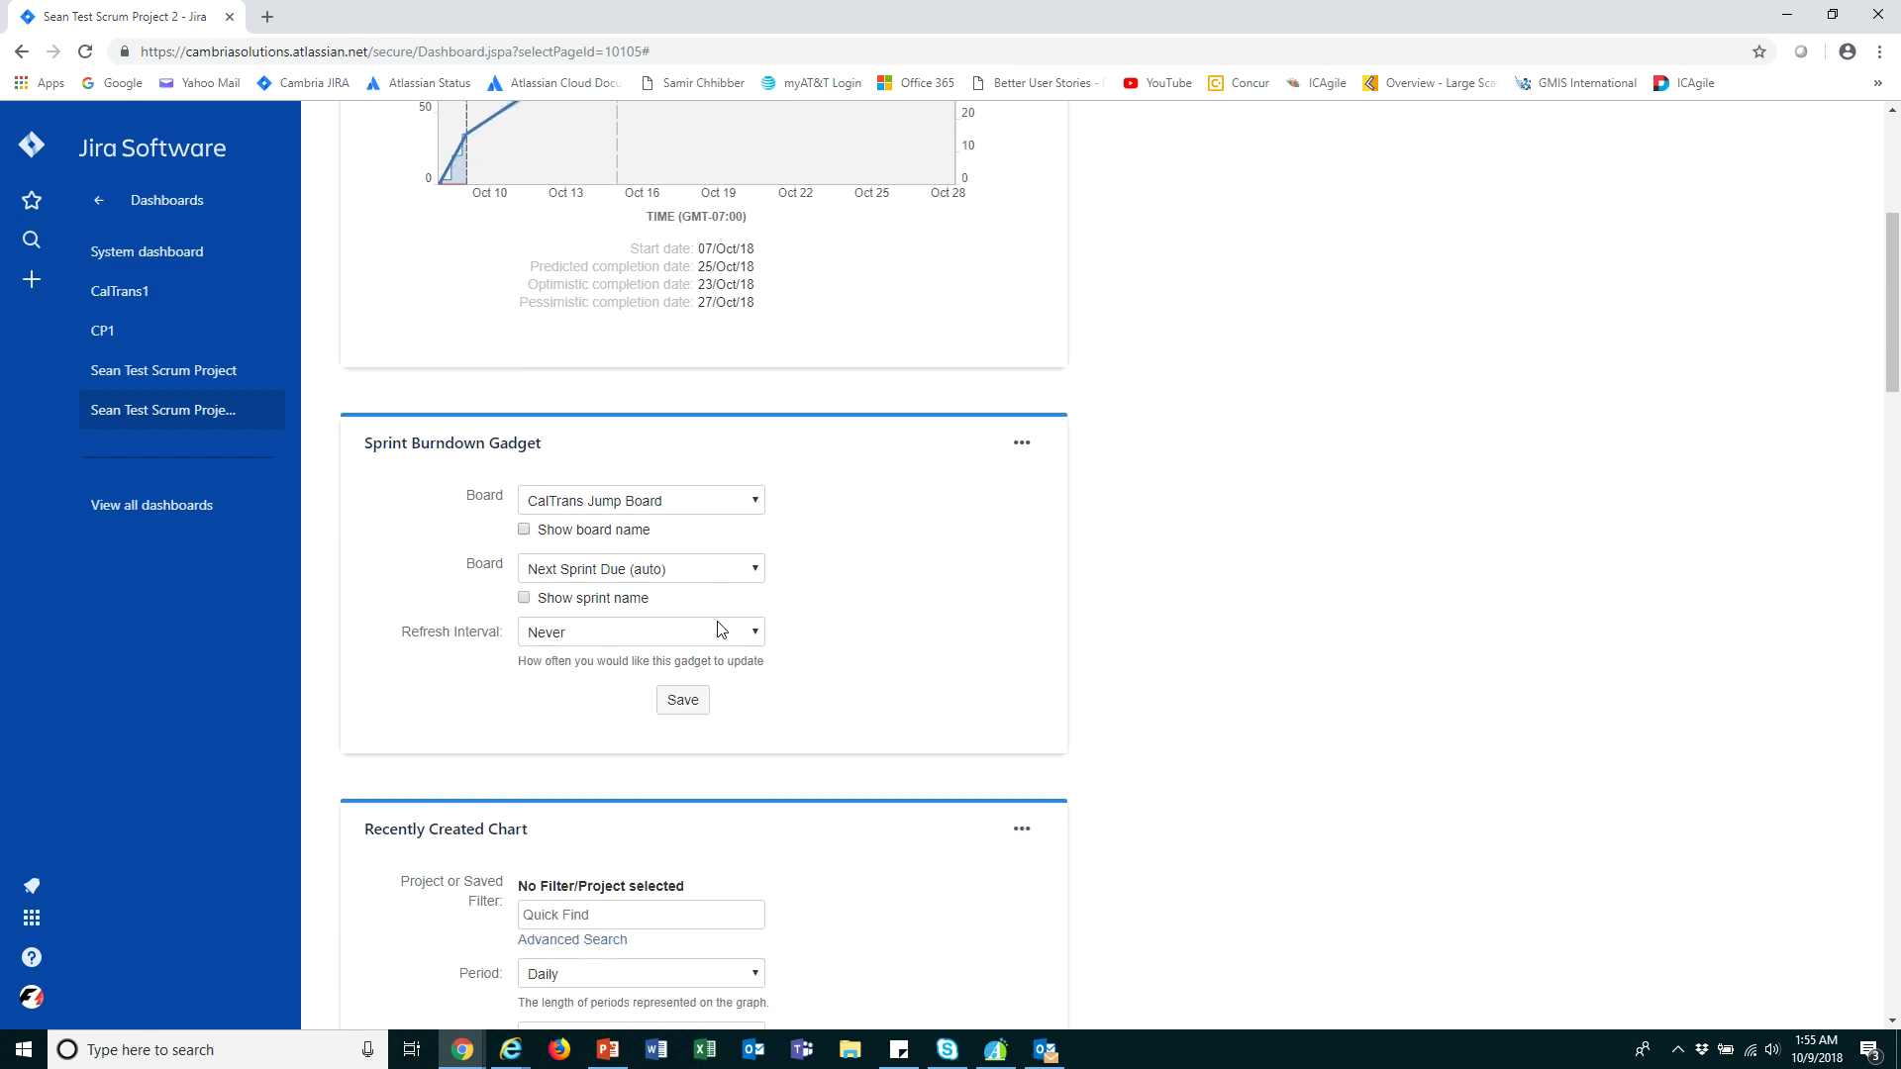
{"action": "left_click", "coordinate": [749, 500]}
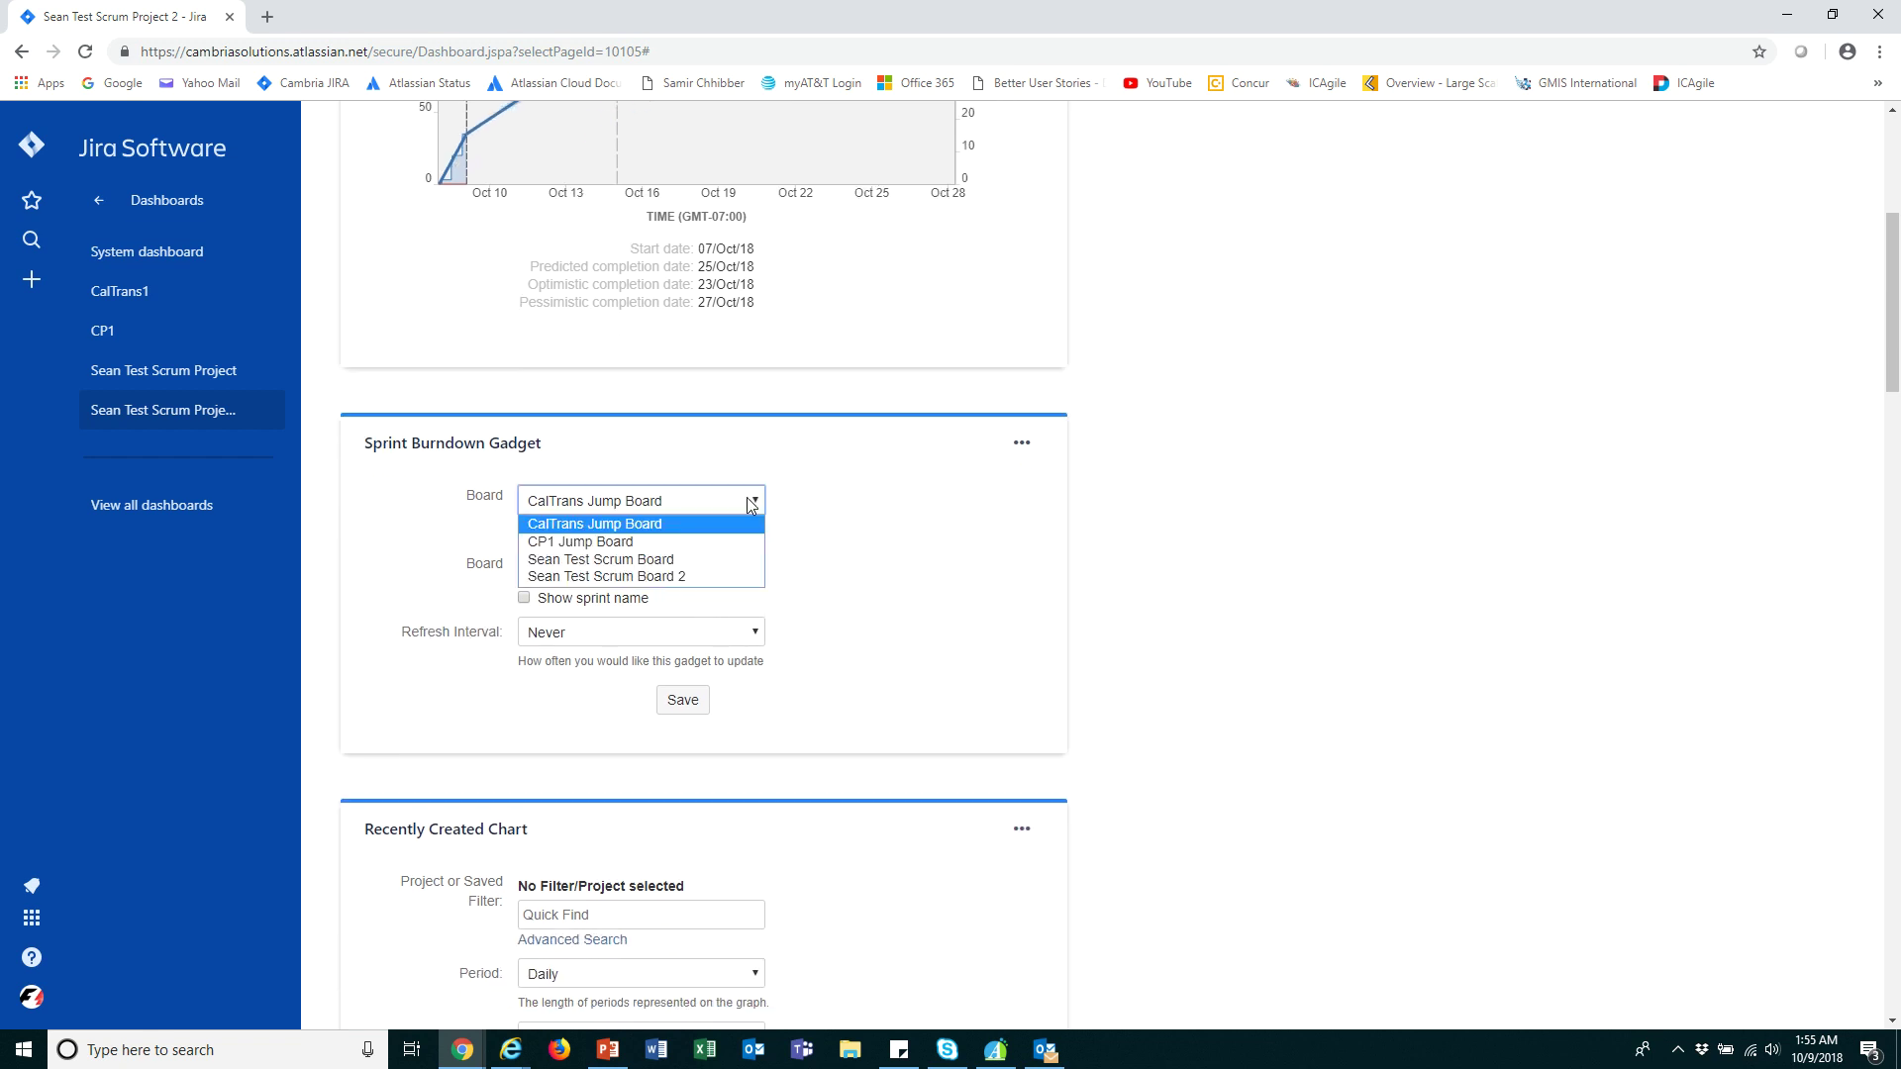
{"action": "left_click", "coordinate": [679, 560]}
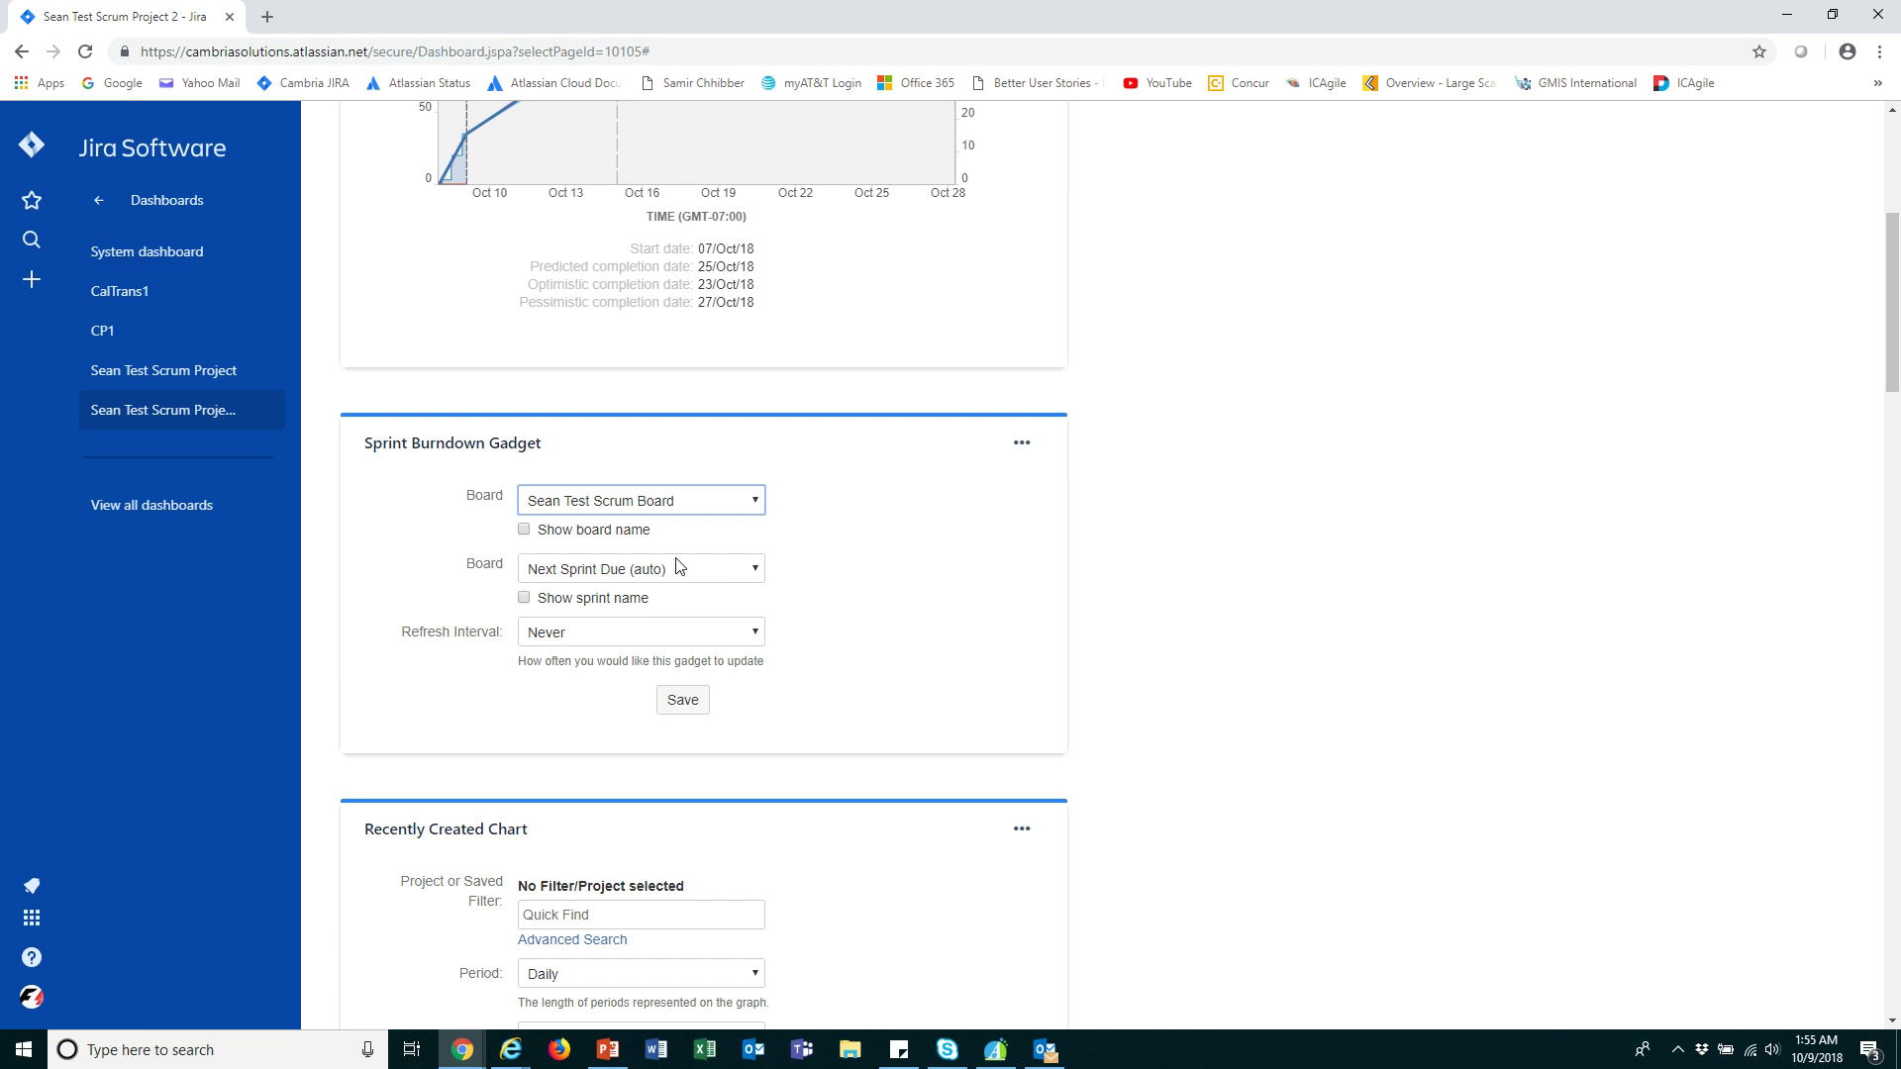
{"action": "left_click", "coordinate": [525, 532]}
{"action": "left_click", "coordinate": [758, 580]}
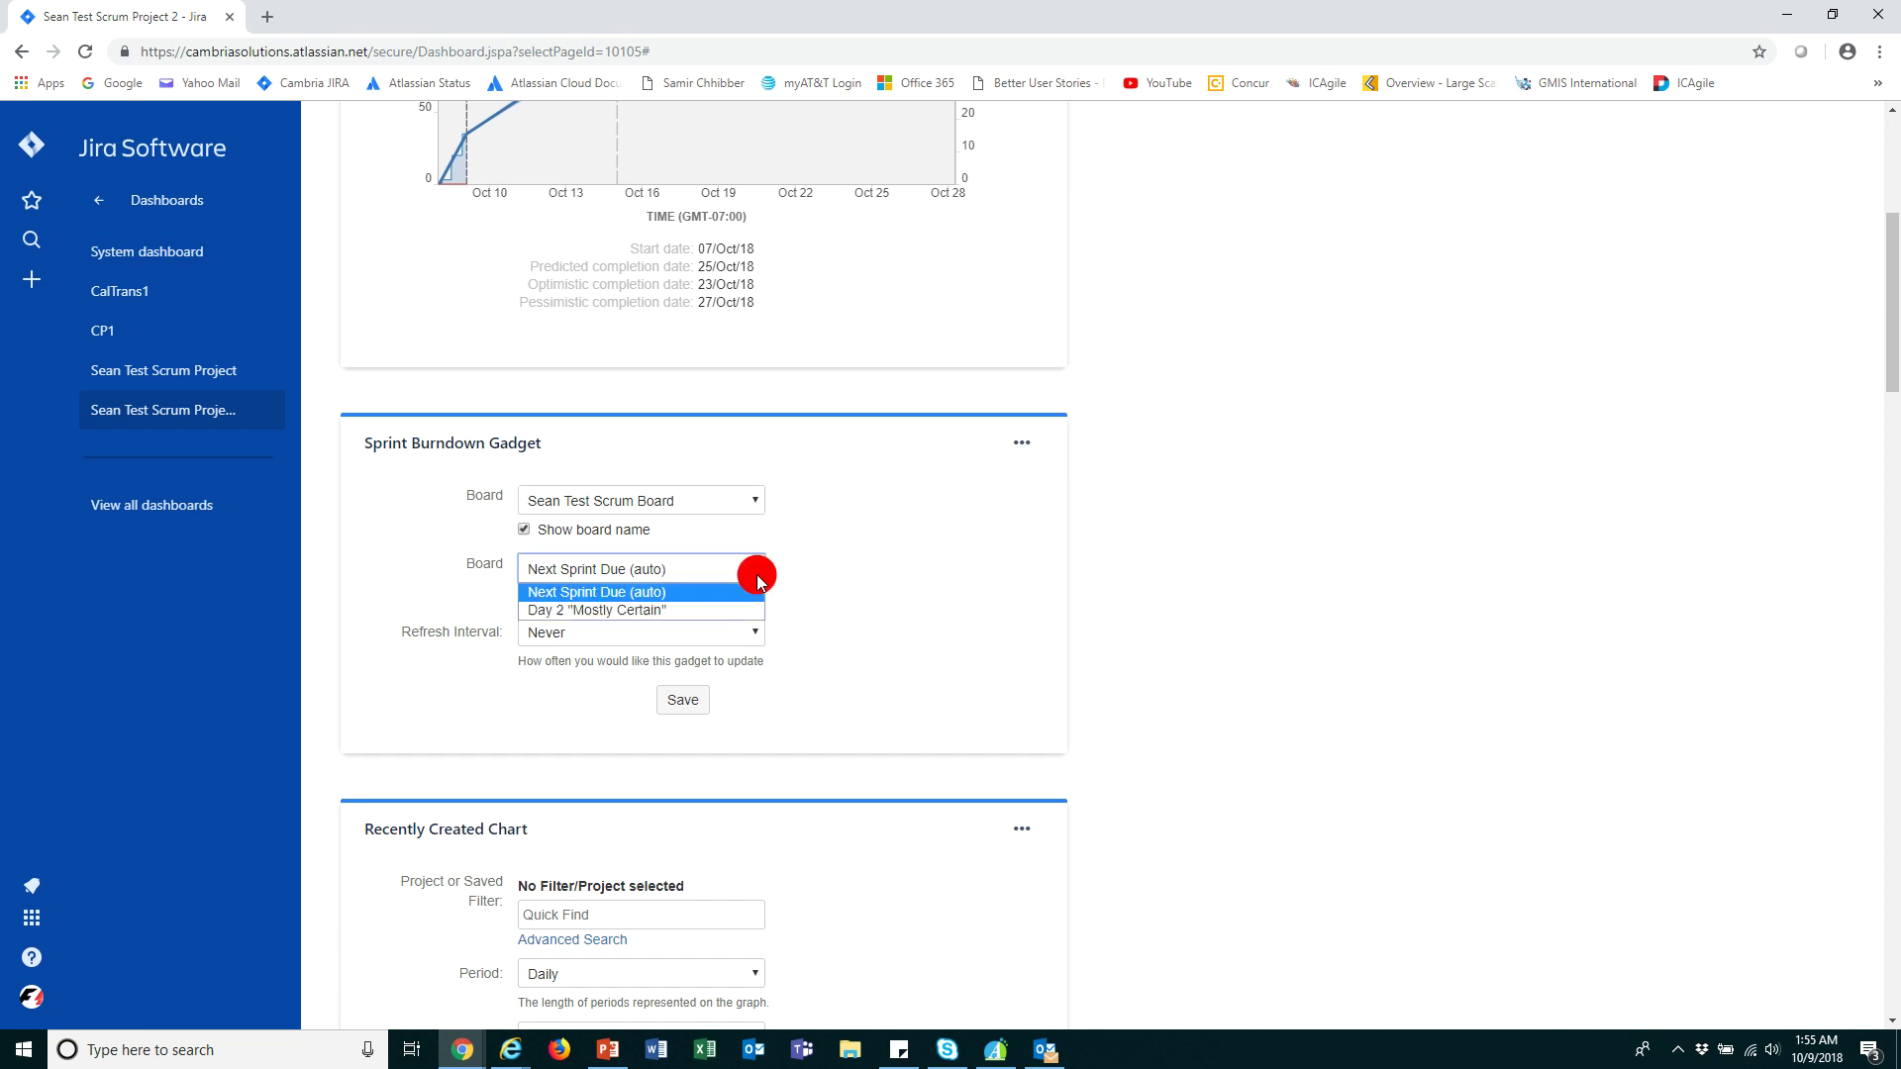
{"action": "left_click", "coordinate": [689, 594]}
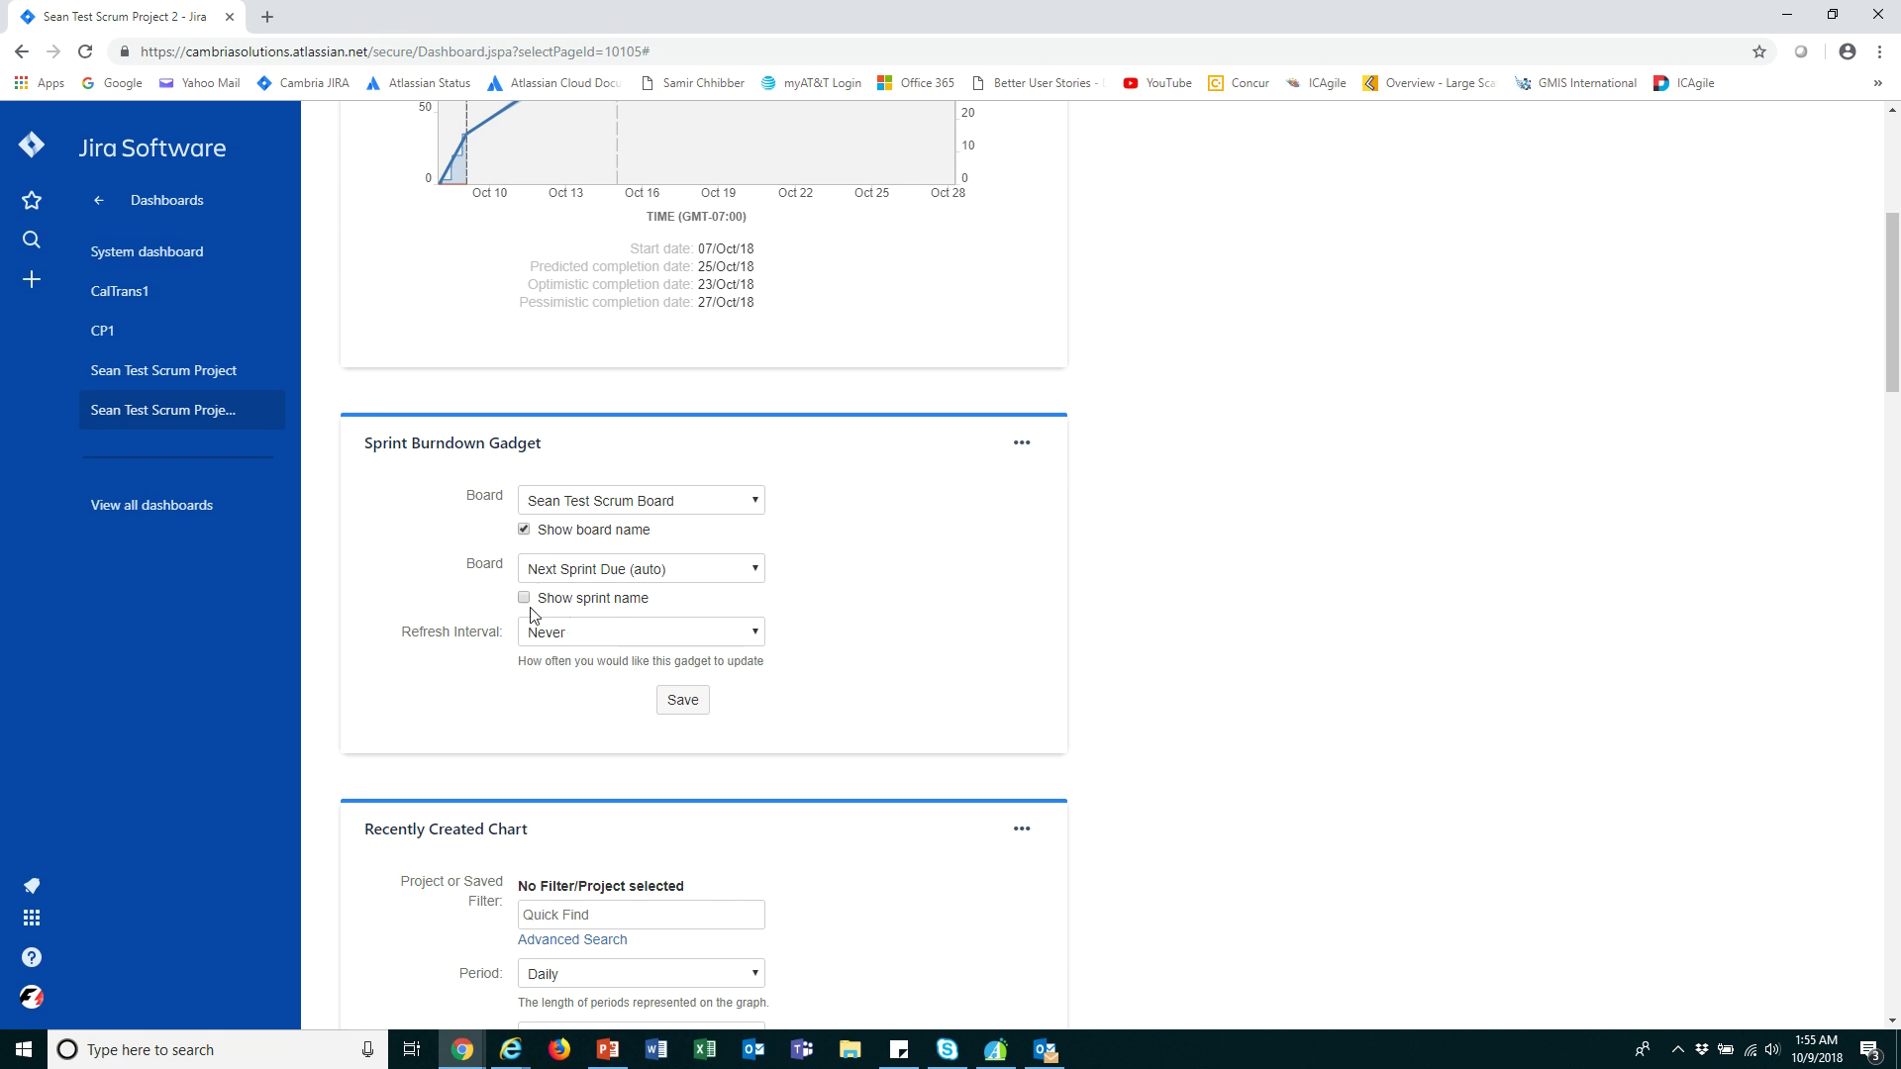
Show the sprint name in the Sprint Burndown Gadget, set its refresh interval to Every 15 Minutes and save it.
{"action": "left_click", "coordinate": [750, 634]}
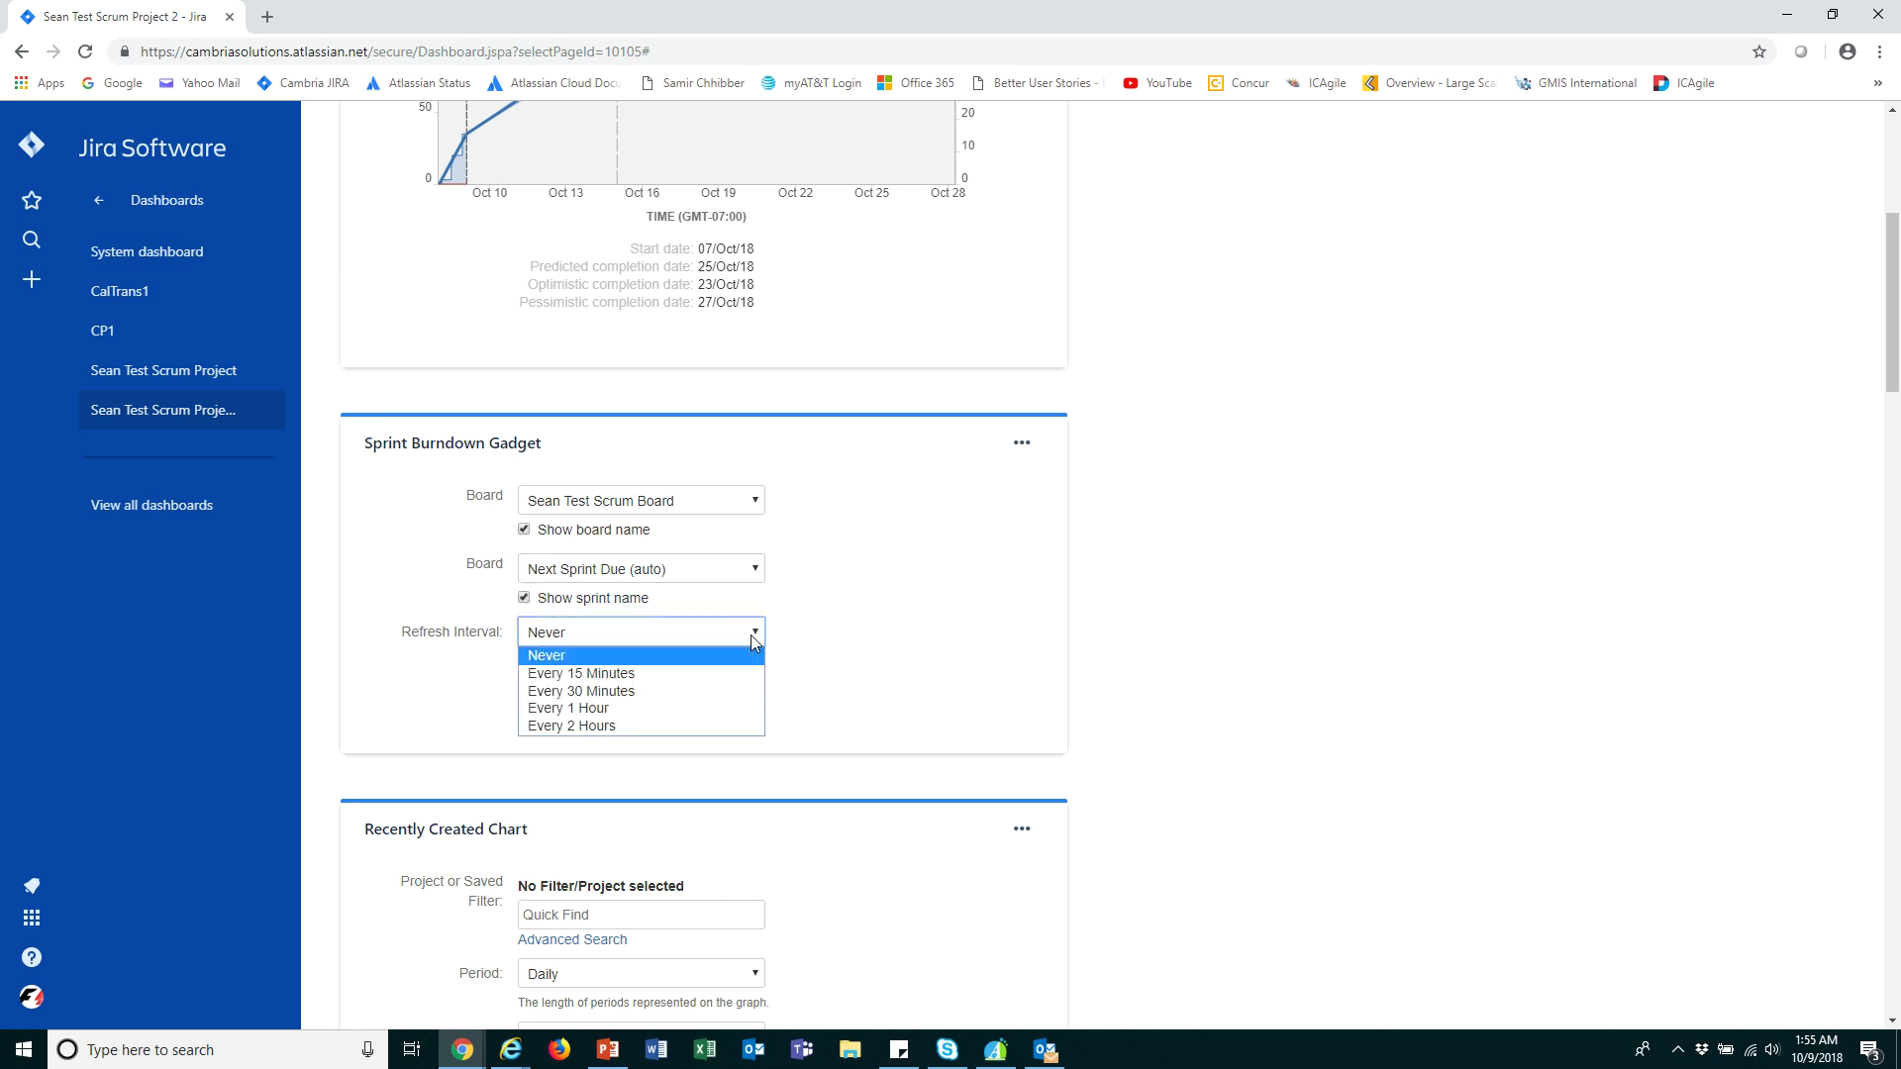
{"action": "left_click", "coordinate": [633, 674]}
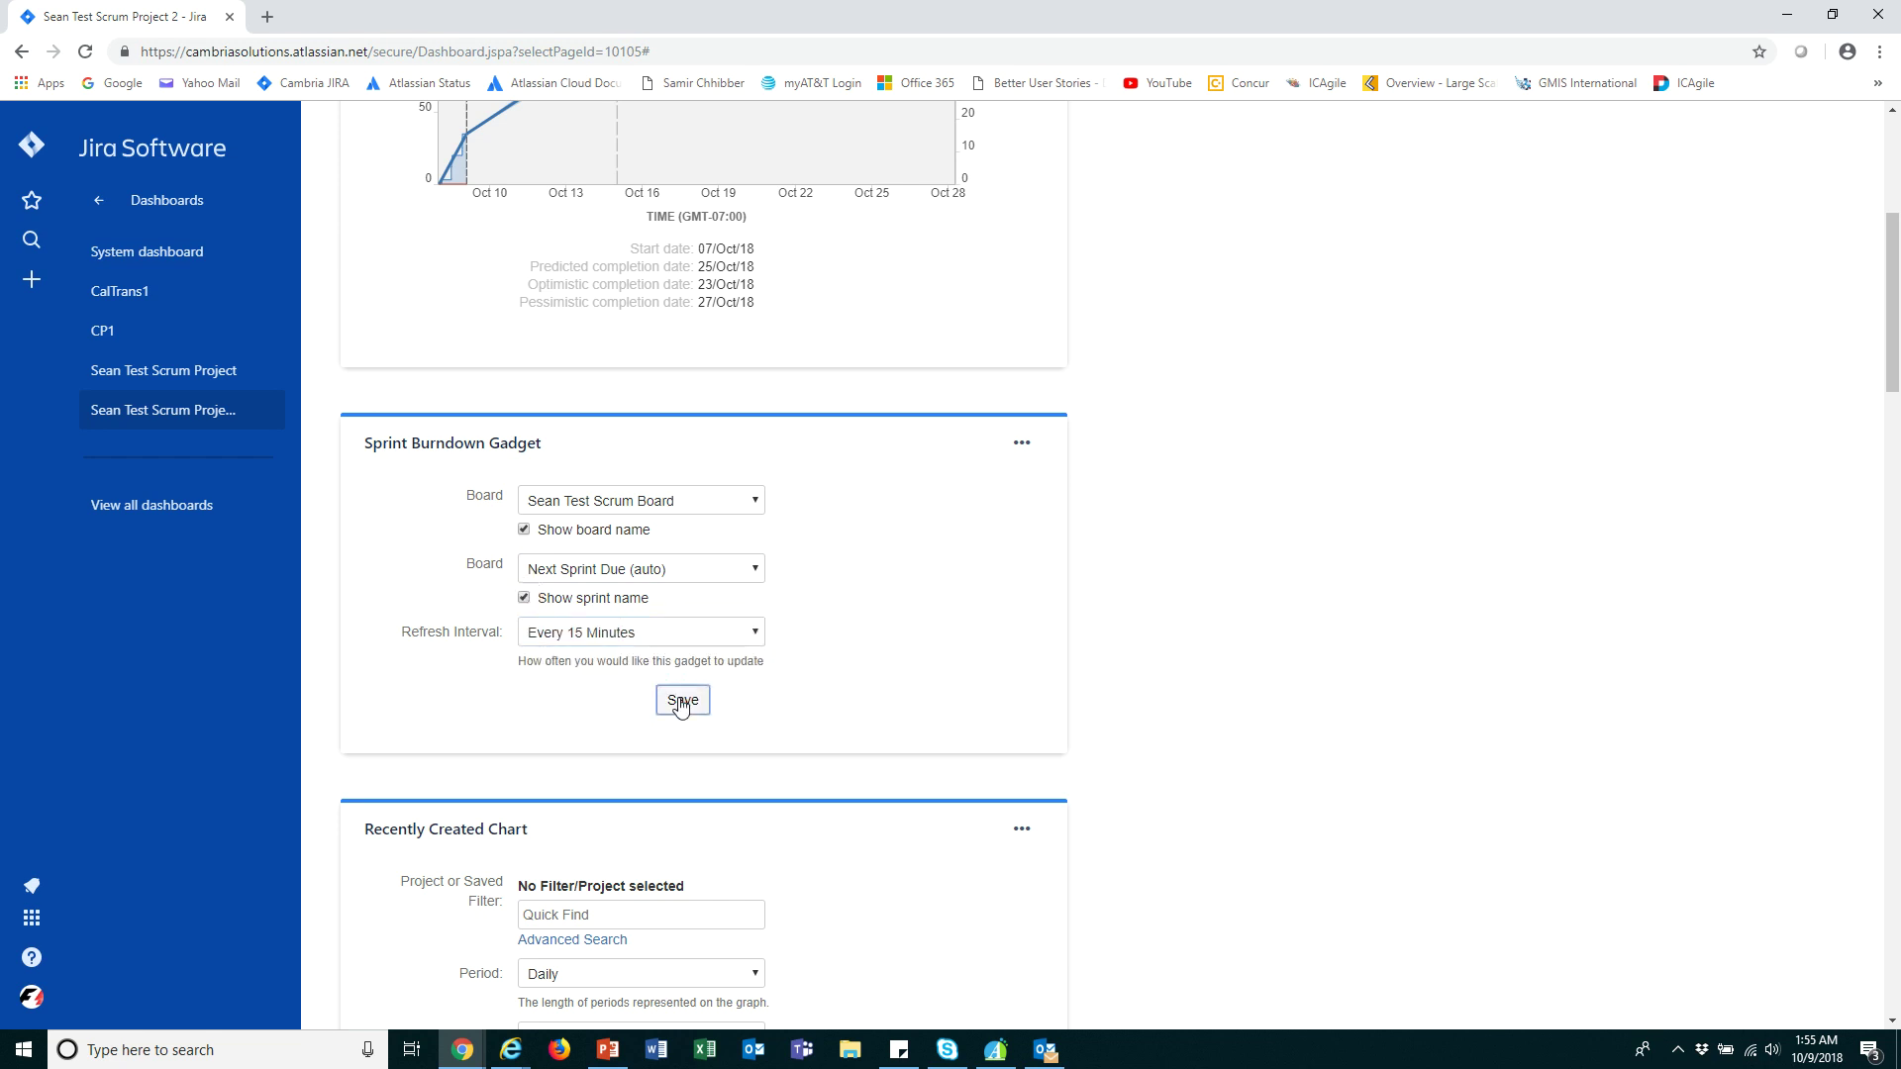
{"action": "left_click", "coordinate": [681, 701]}
Find the Scrum Test Project and select it as the project for the Recently Created Chart.
{"action": "scroll", "coordinate": [798, 681], "scroll_direction": "down", "scroll_amount": 7}
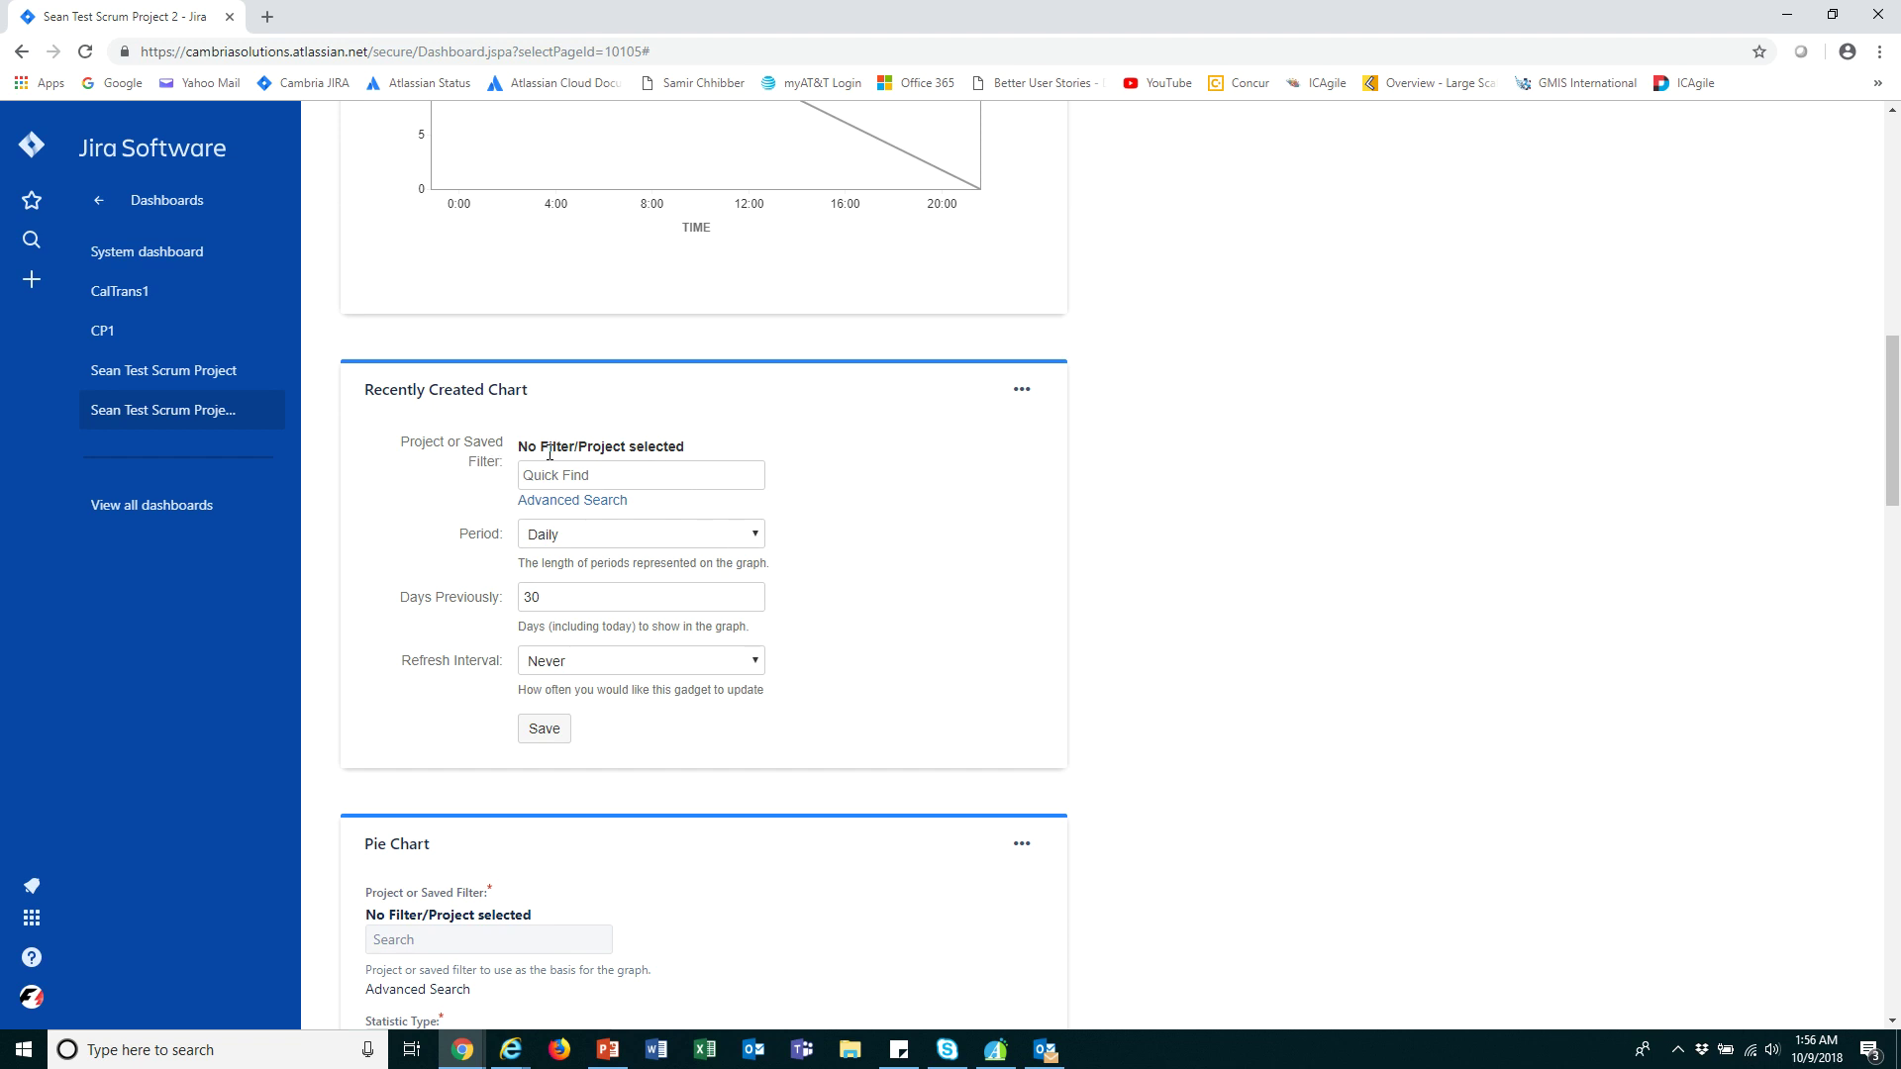
{"action": "left_click", "coordinate": [578, 470]}
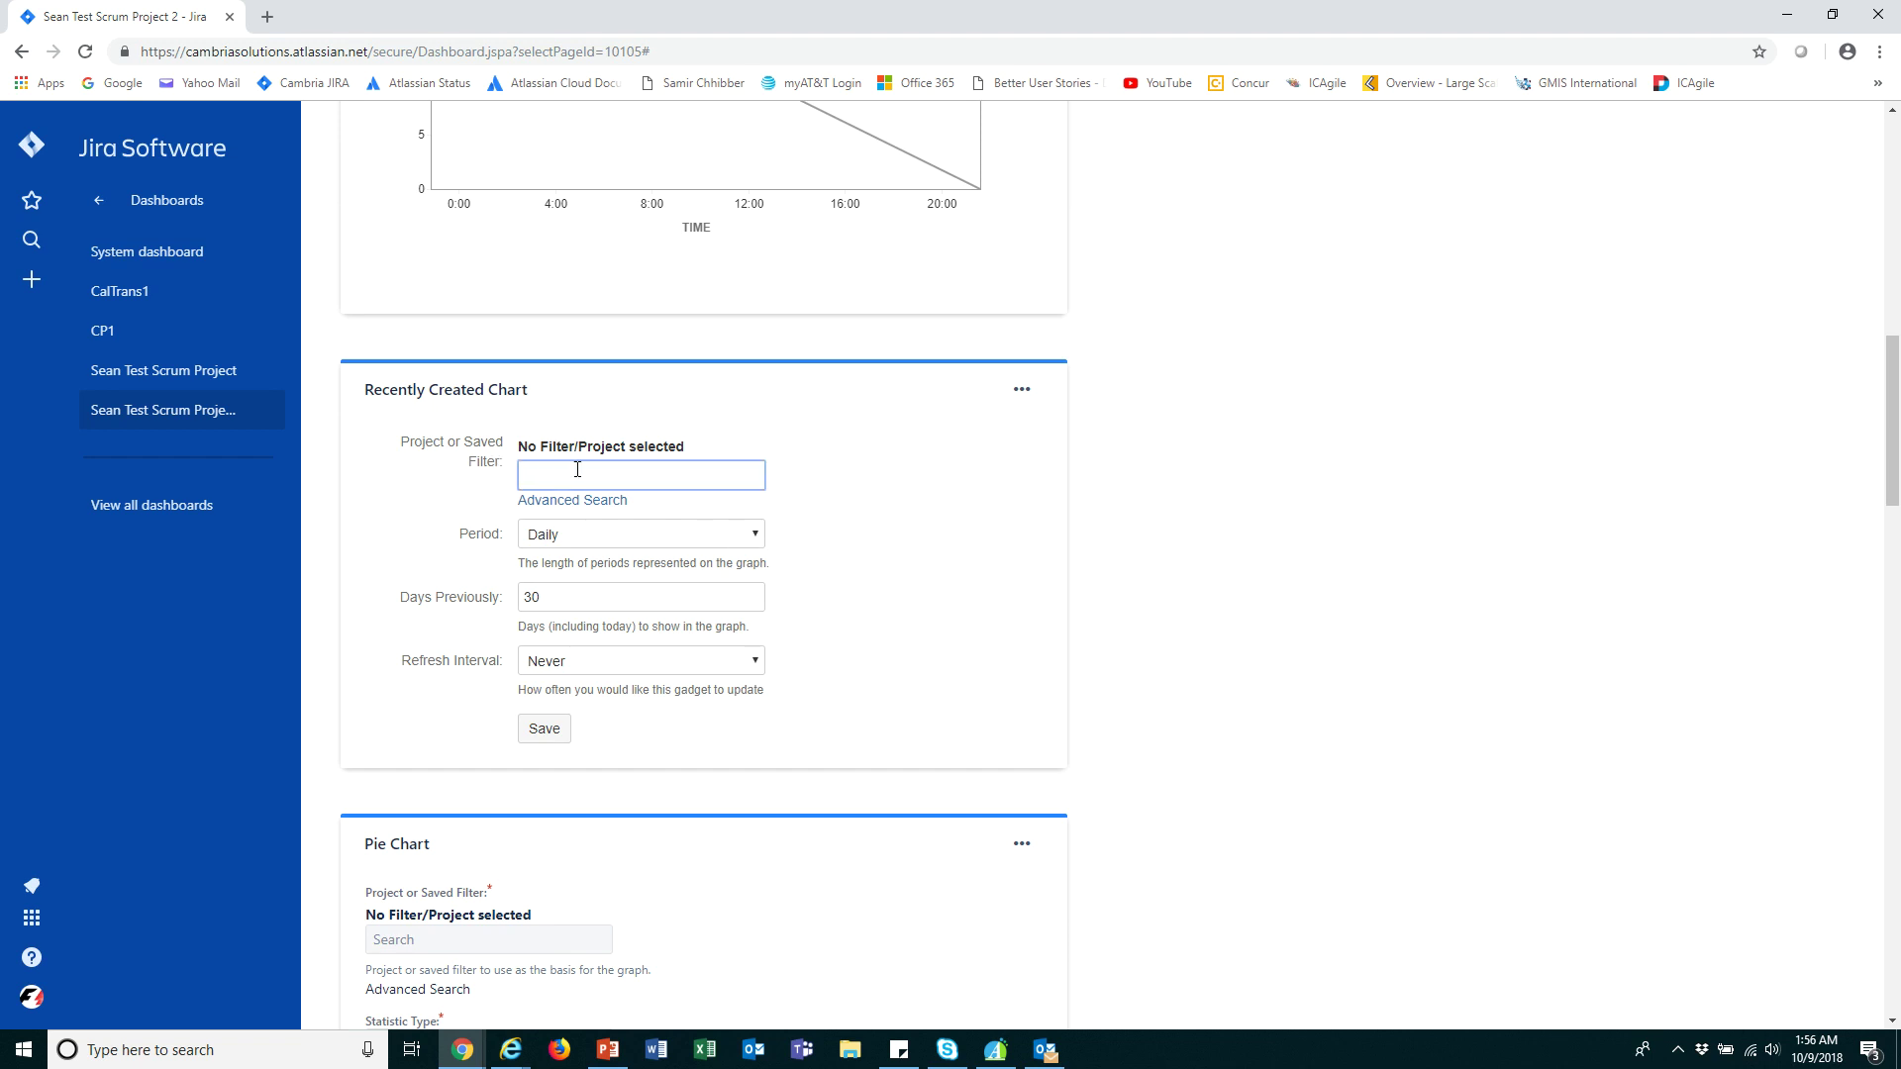
{"action": "type", "text": "se"}
{"action": "left_click", "coordinate": [598, 535]}
{"action": "left_click", "coordinate": [750, 539]}
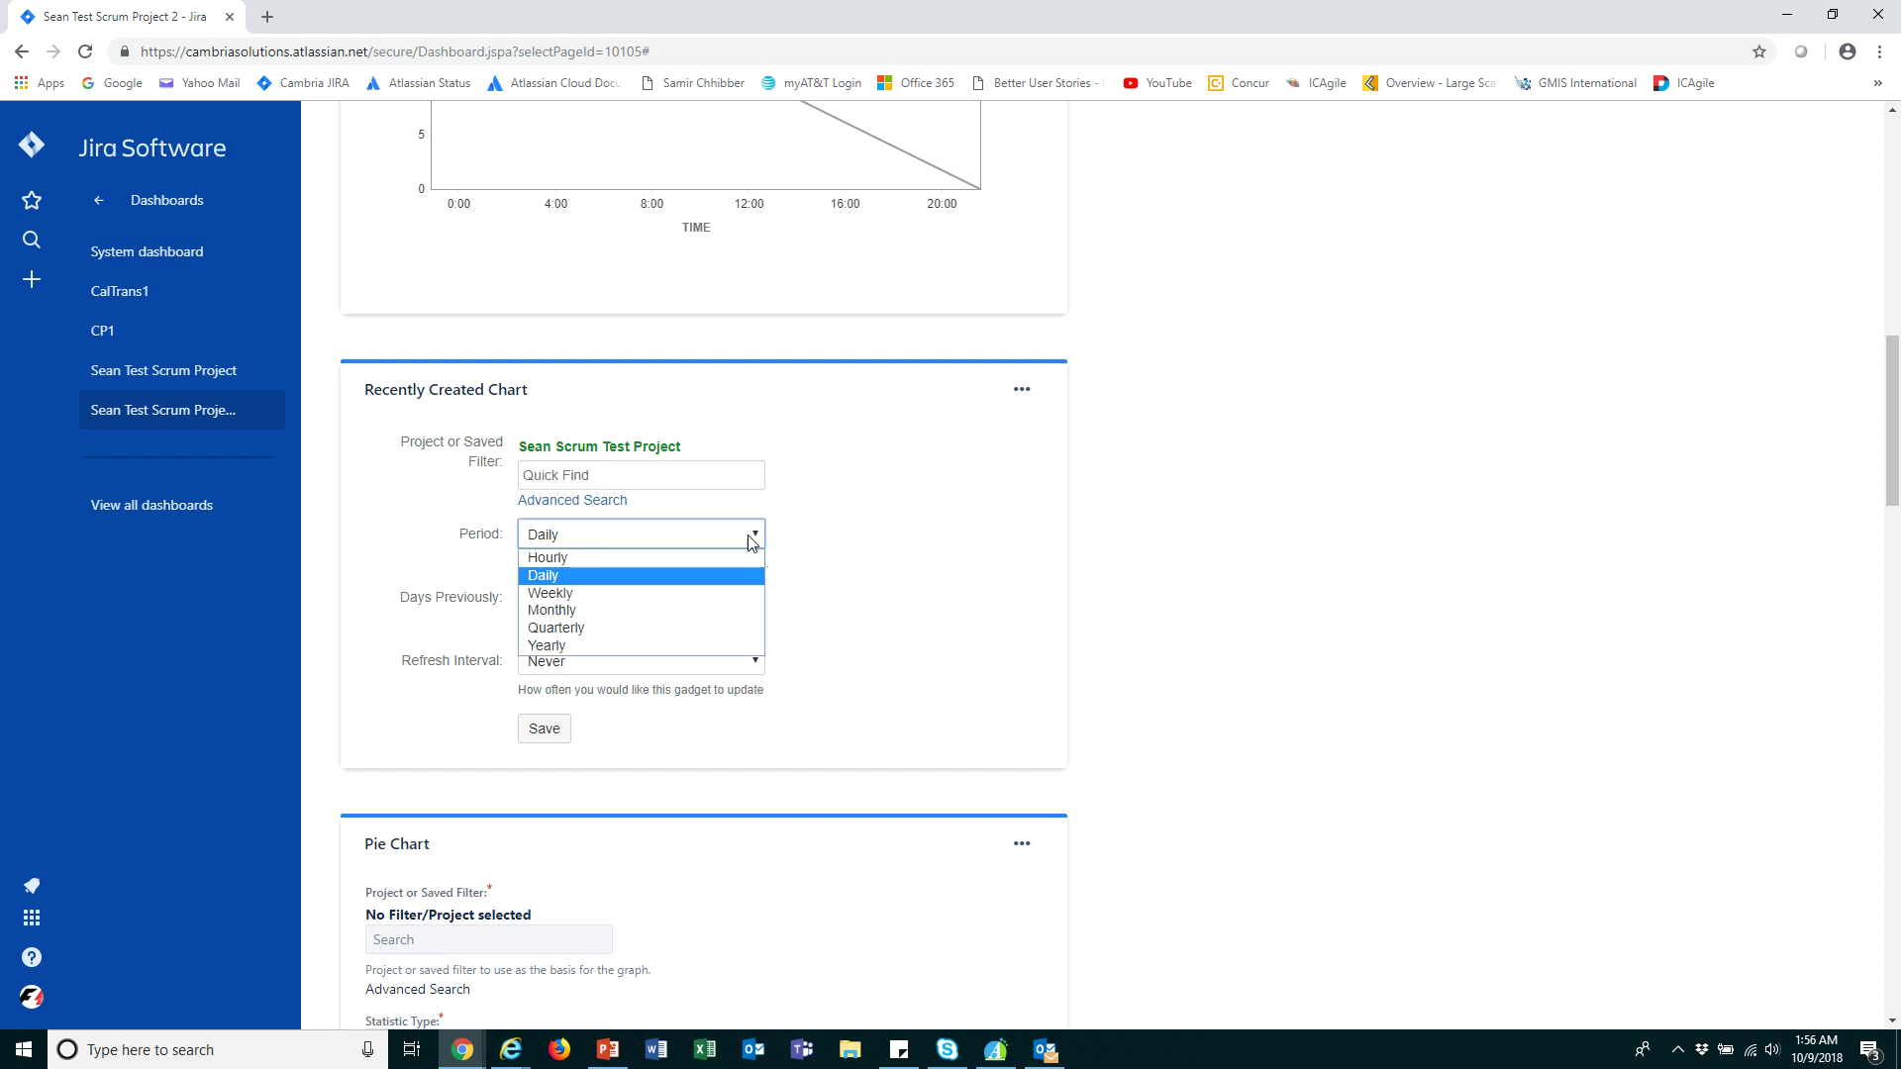
{"action": "left_click", "coordinate": [633, 559]}
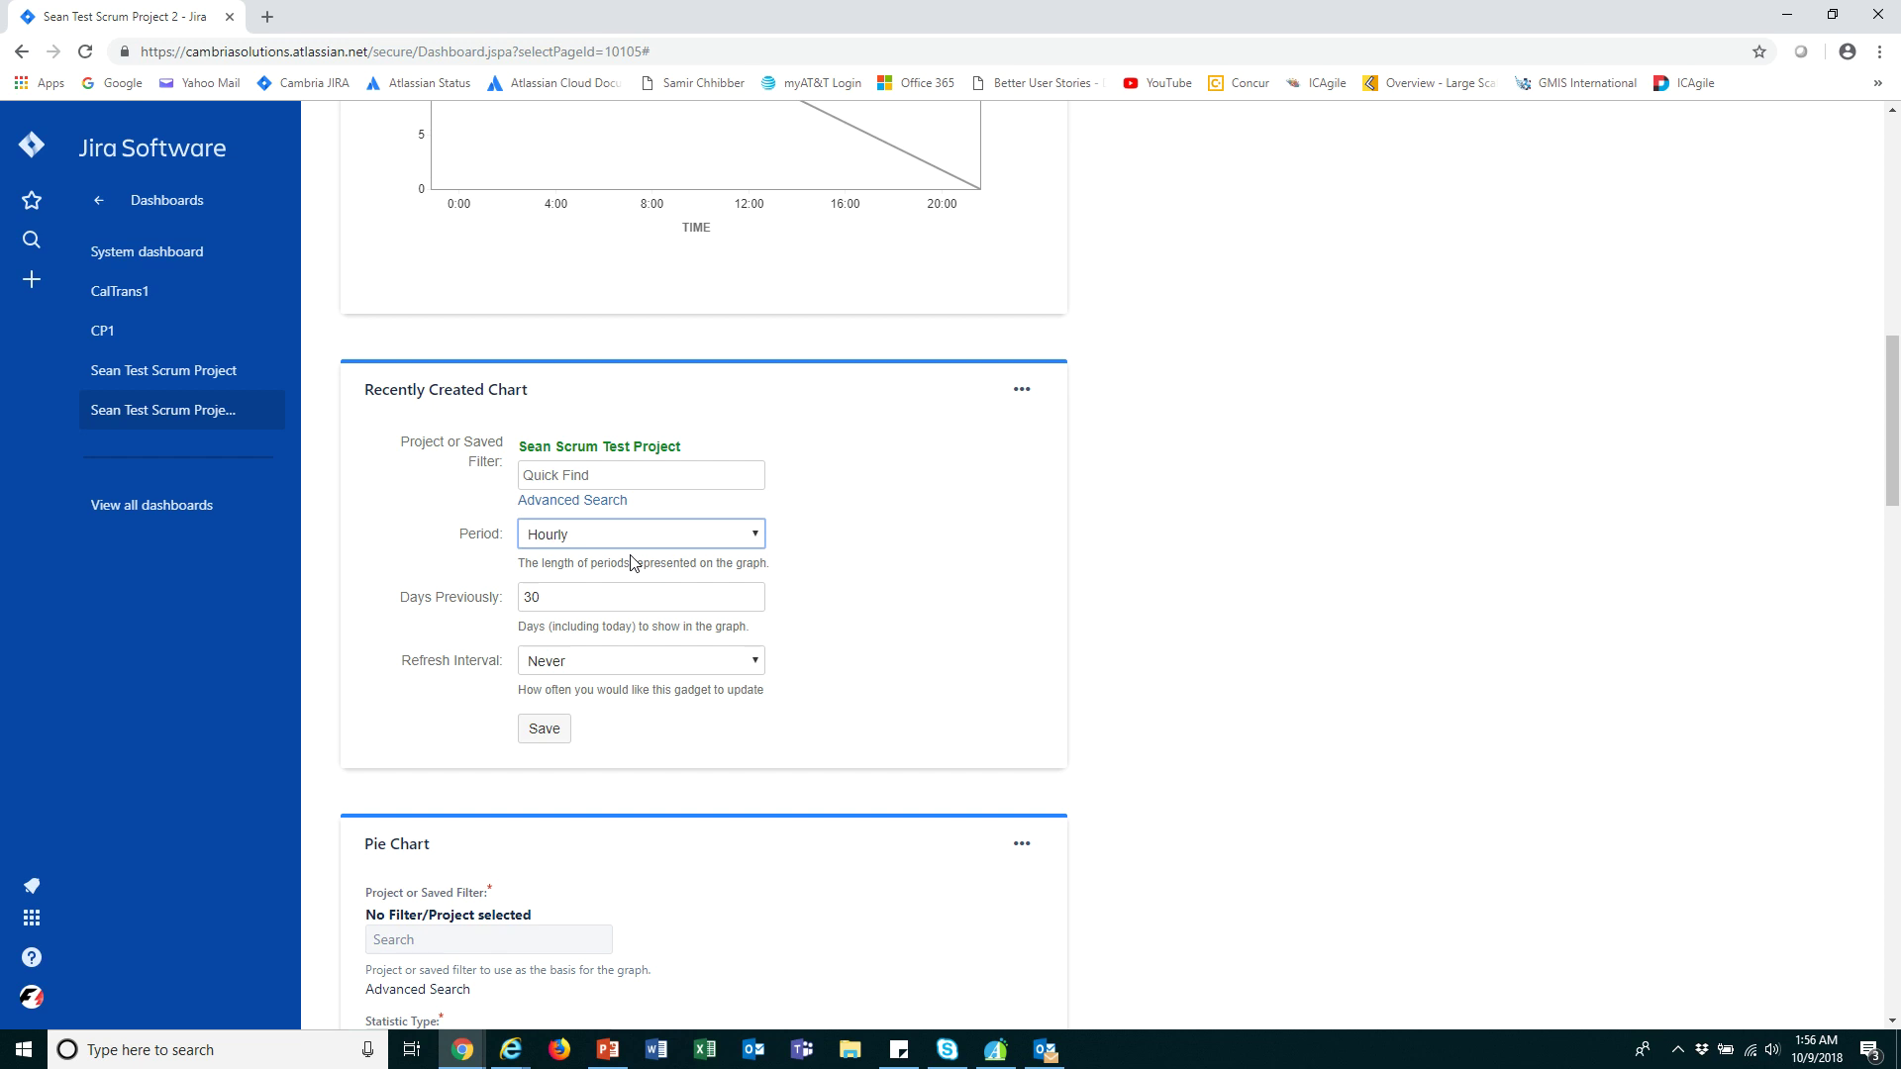
{"action": "left_click", "coordinate": [757, 537]}
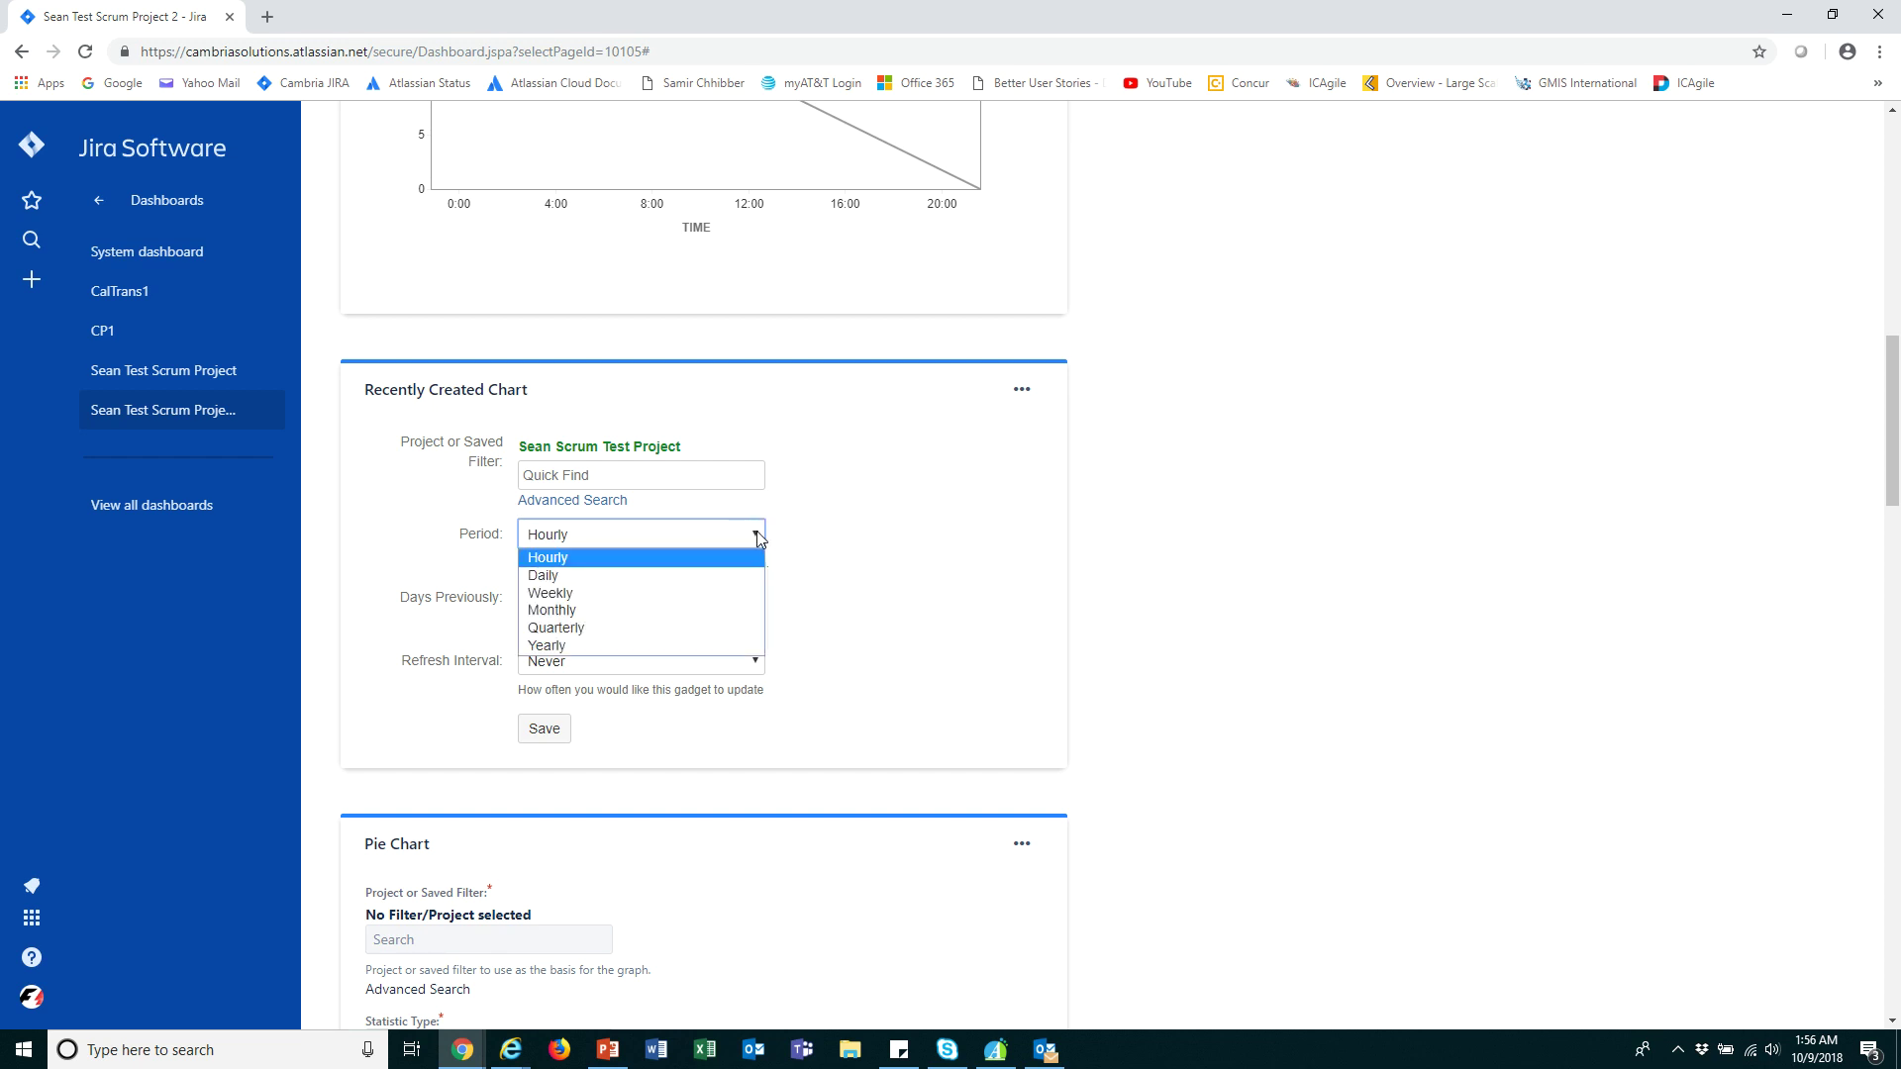
{"action": "left_click", "coordinate": [638, 578]}
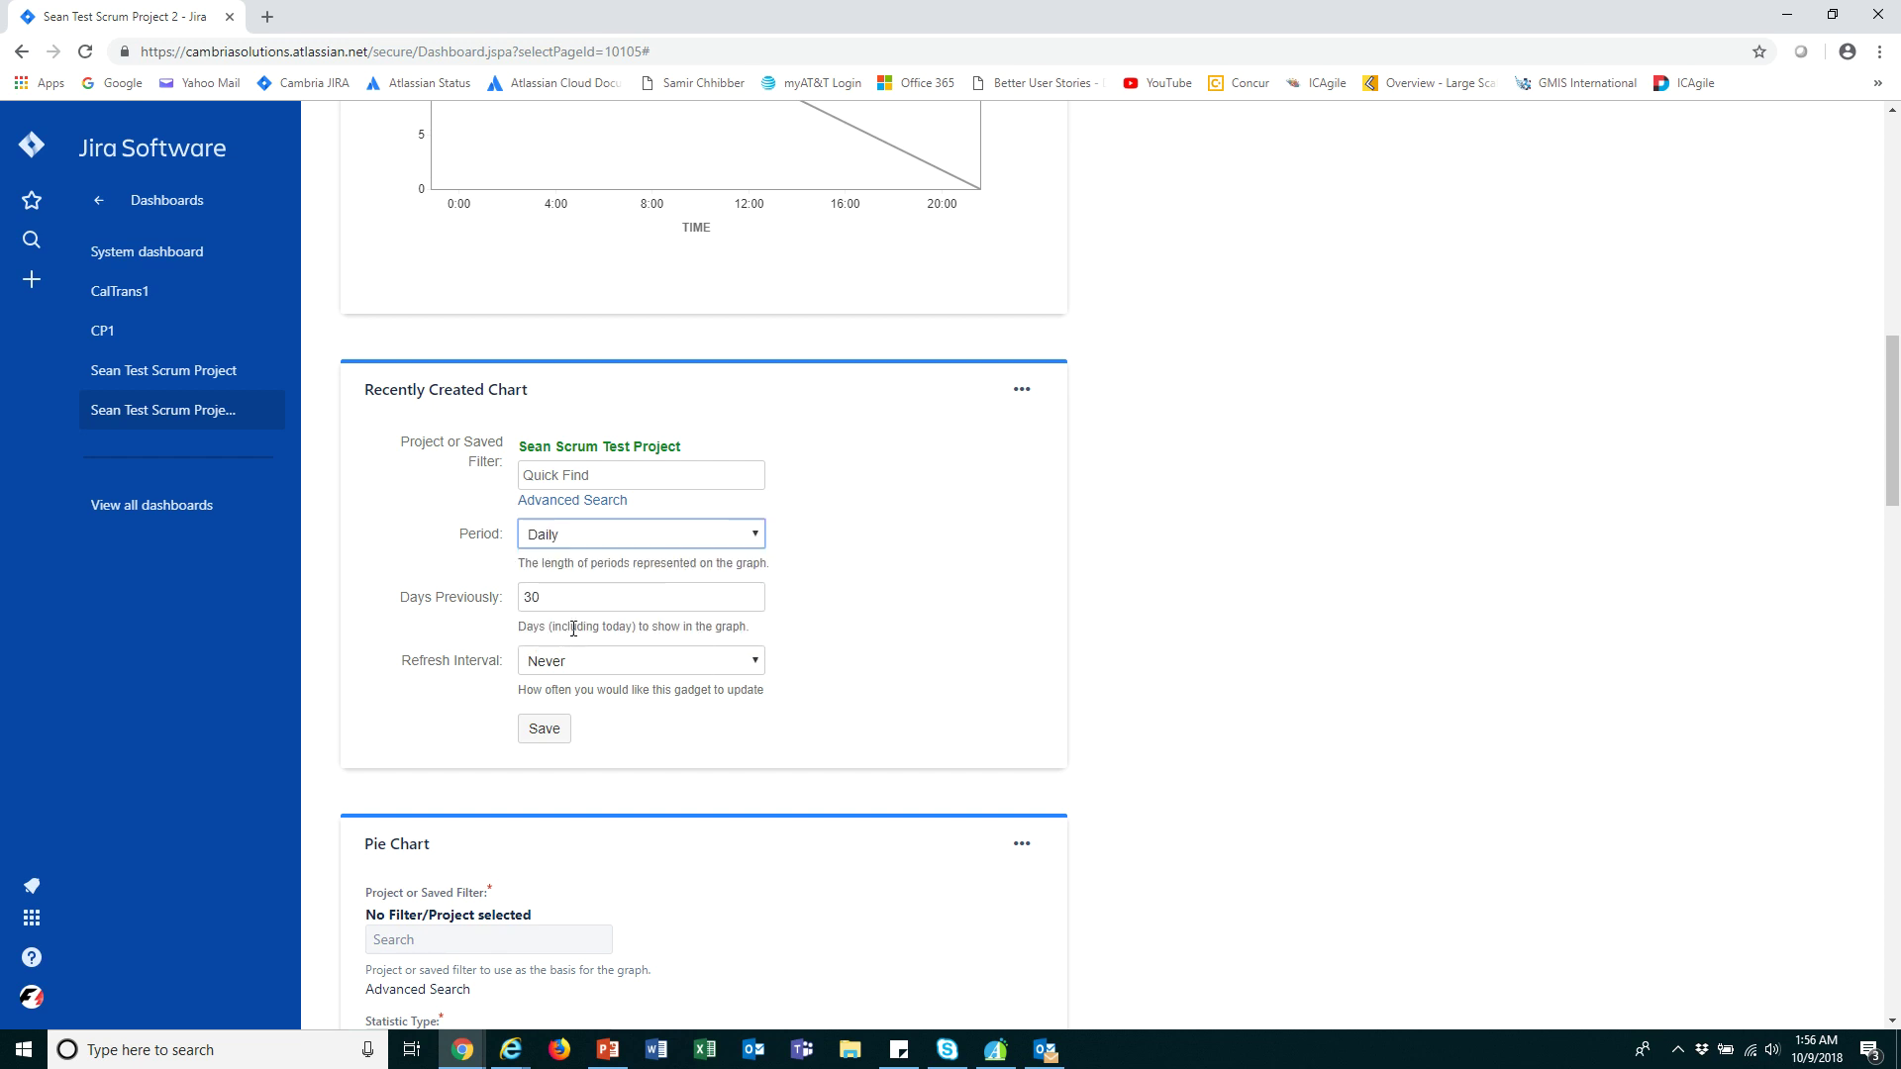
Set the Recently Created Chart to 5 days previously with a refresh every 15 minutes, and save the gadget.
{"action": "key", "text": "Tab"}
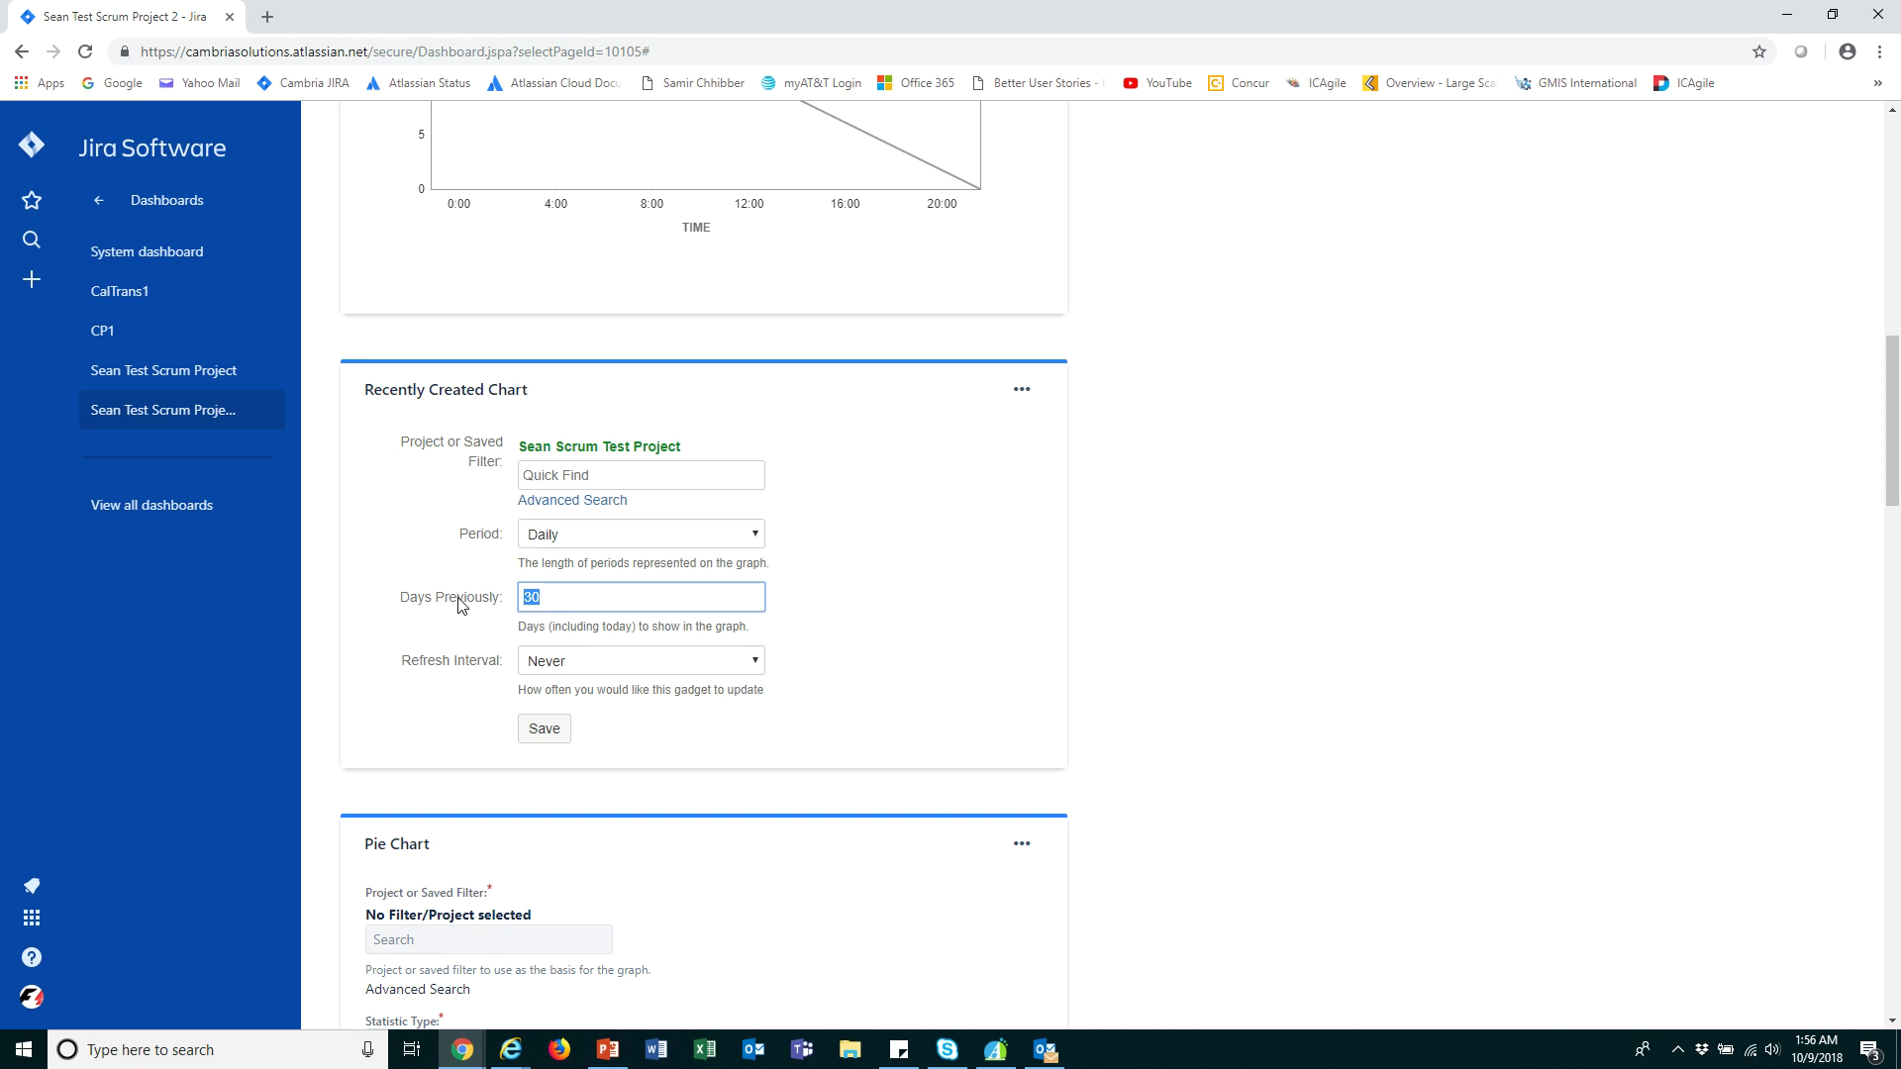
{"action": "type", "text": "5"}
{"action": "left_click", "coordinate": [881, 596]}
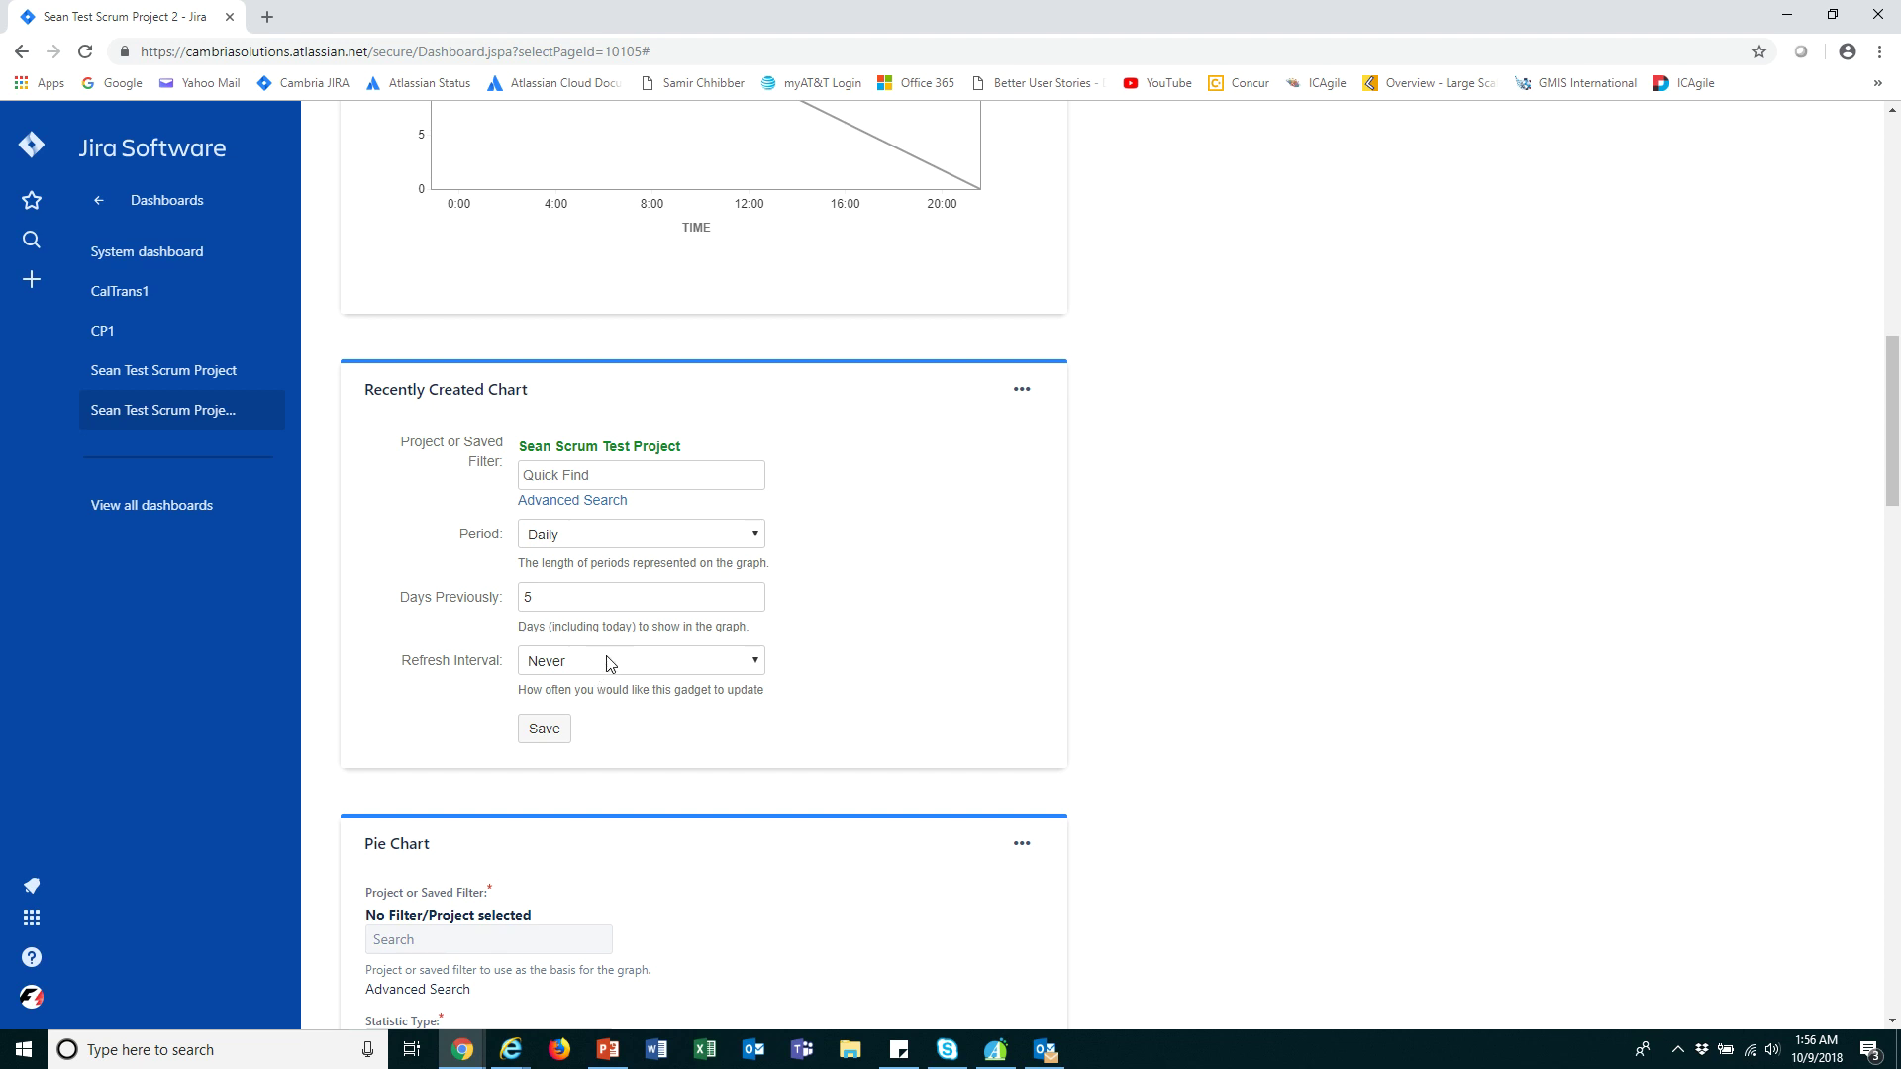
{"action": "left_click", "coordinate": [749, 664]}
{"action": "left_click", "coordinate": [651, 701]}
{"action": "left_click", "coordinate": [542, 728]}
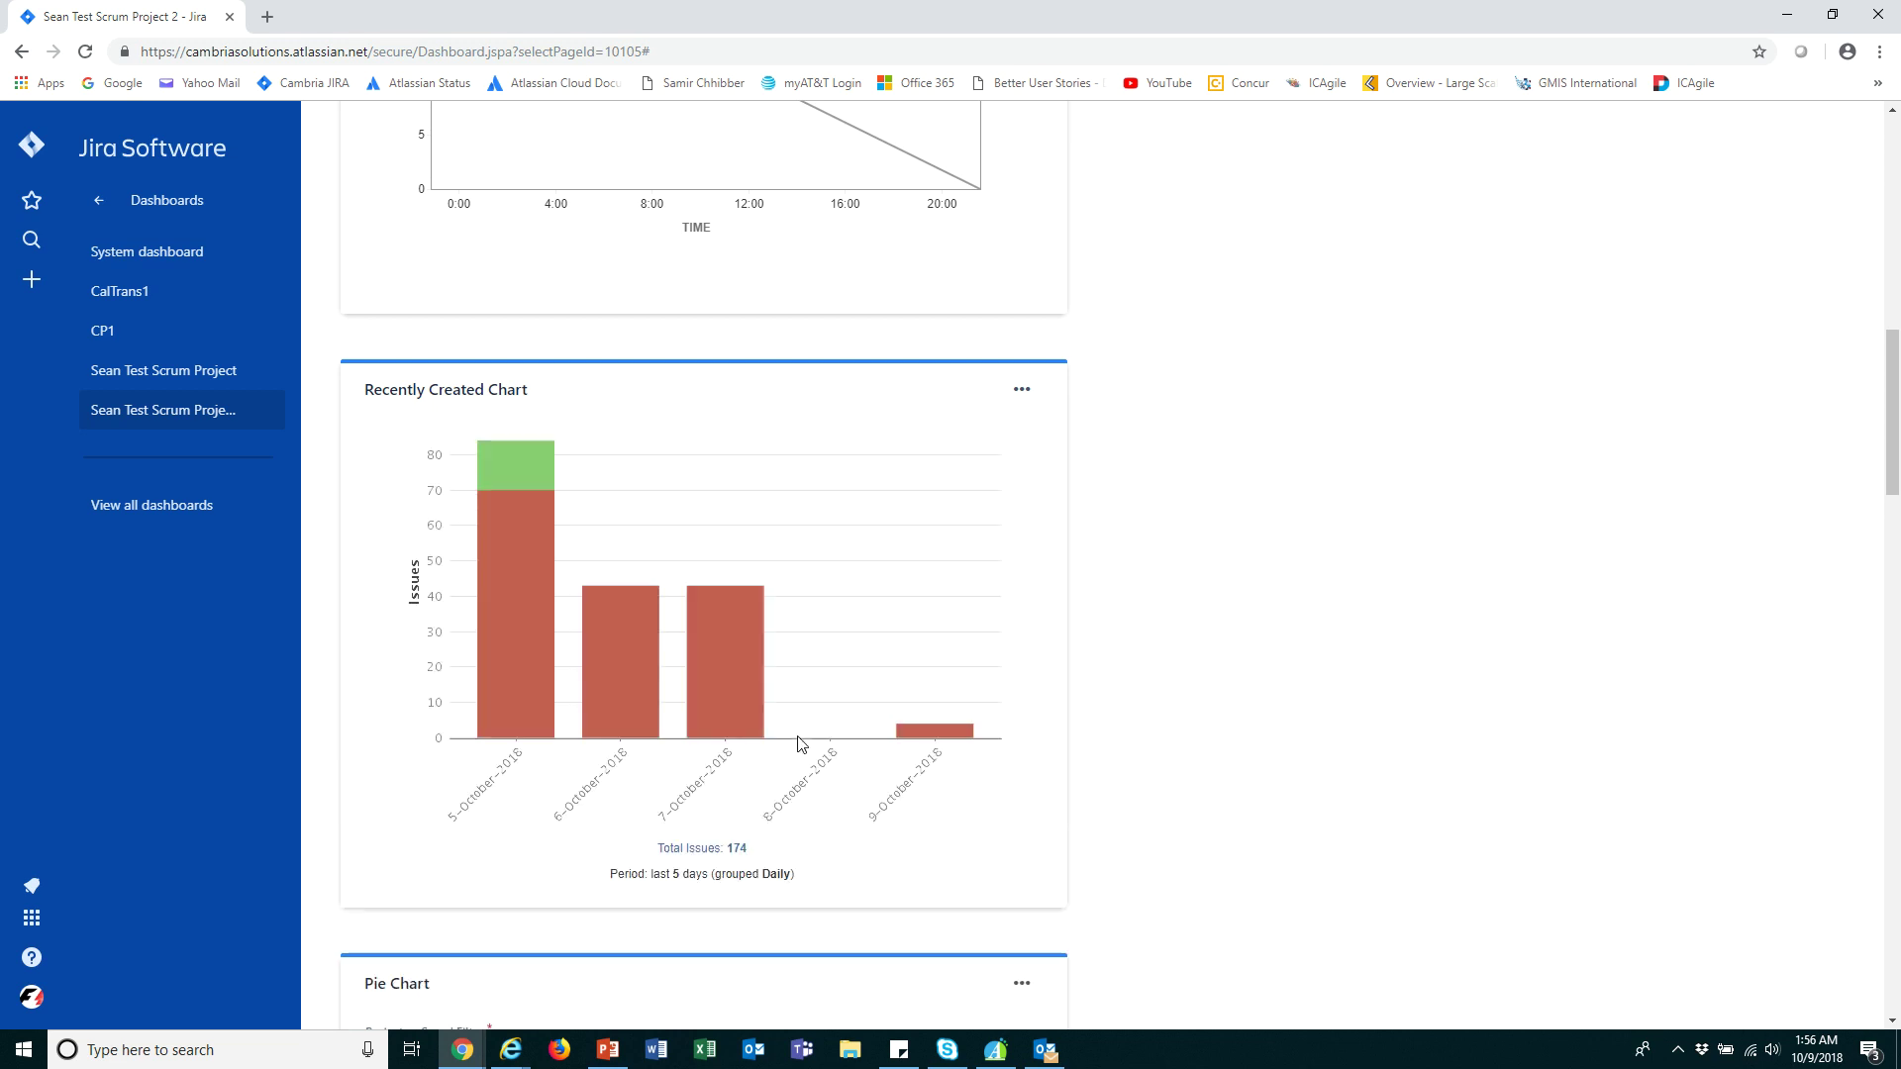
Find the Scrum Test Project and select it as the basis for the Pie Chart gadget.
{"action": "scroll", "coordinate": [799, 742], "scroll_direction": "down", "scroll_amount": 6}
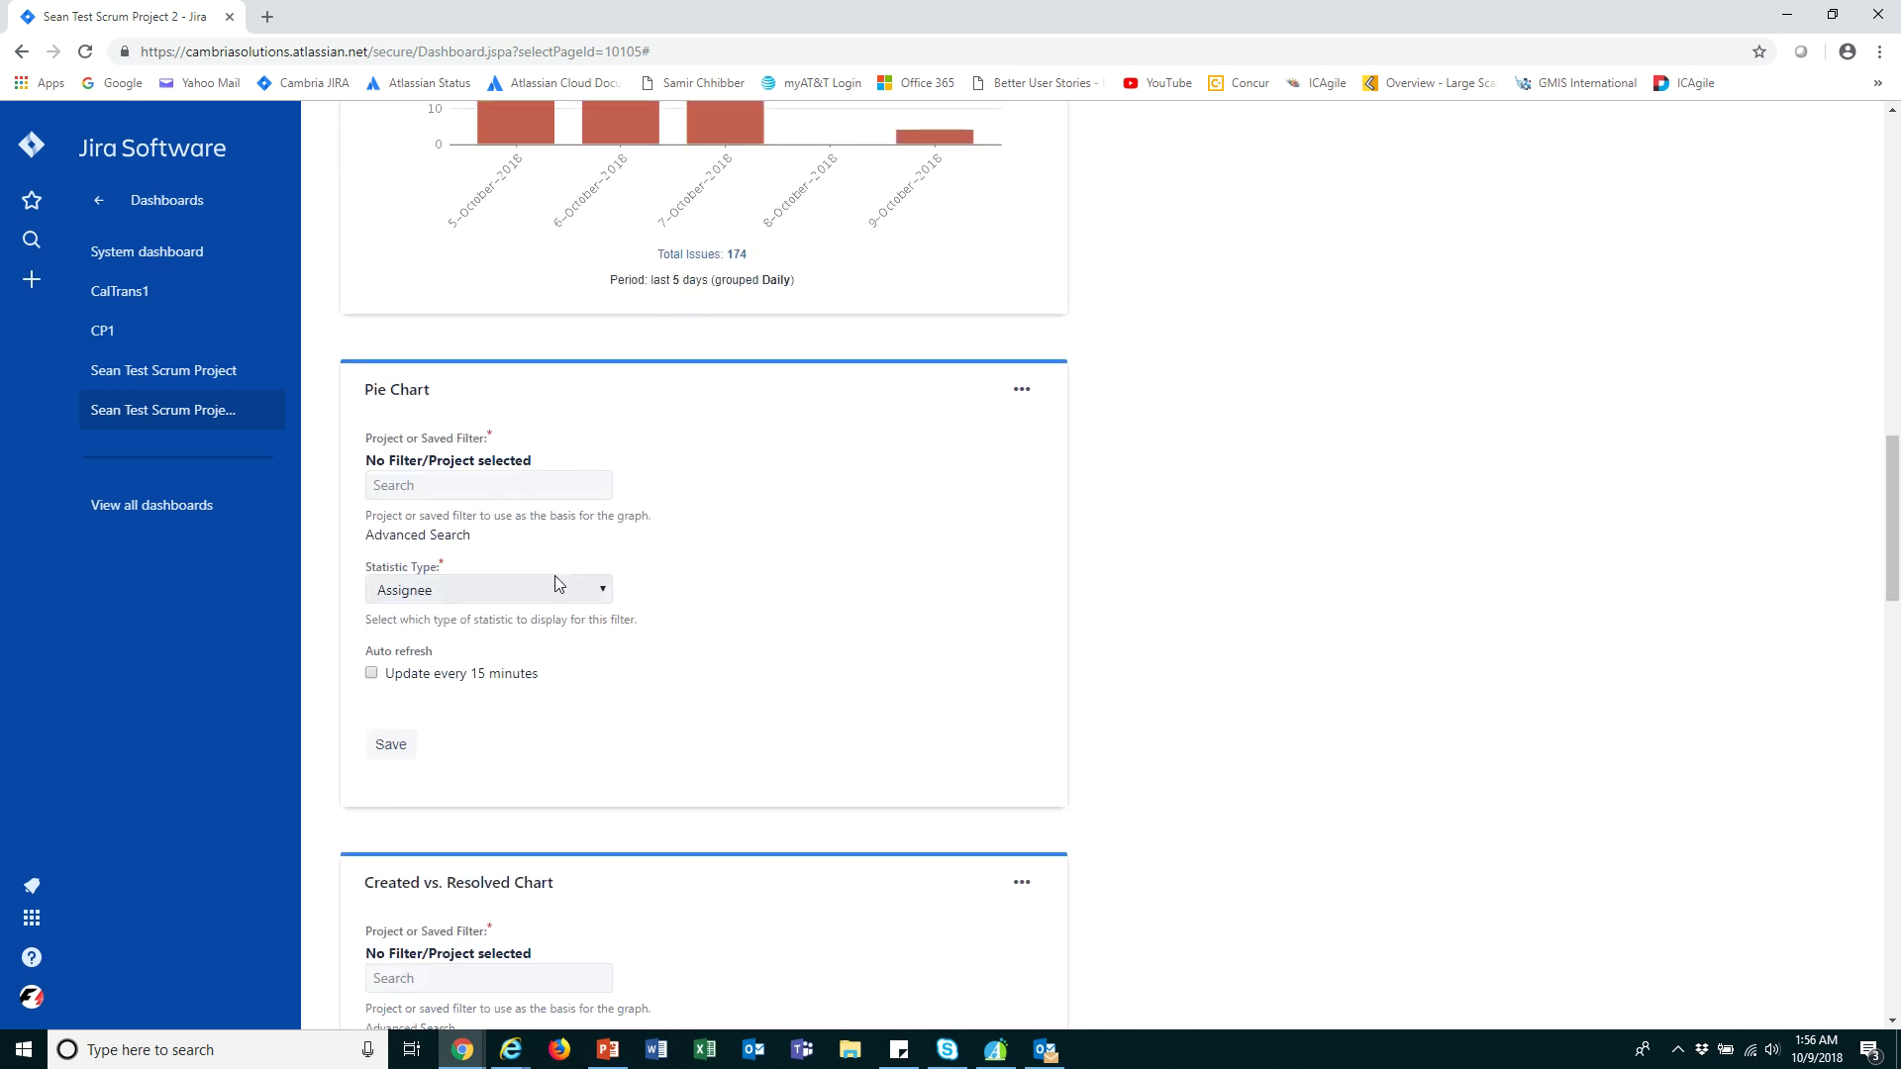
{"action": "left_click", "coordinate": [469, 485]}
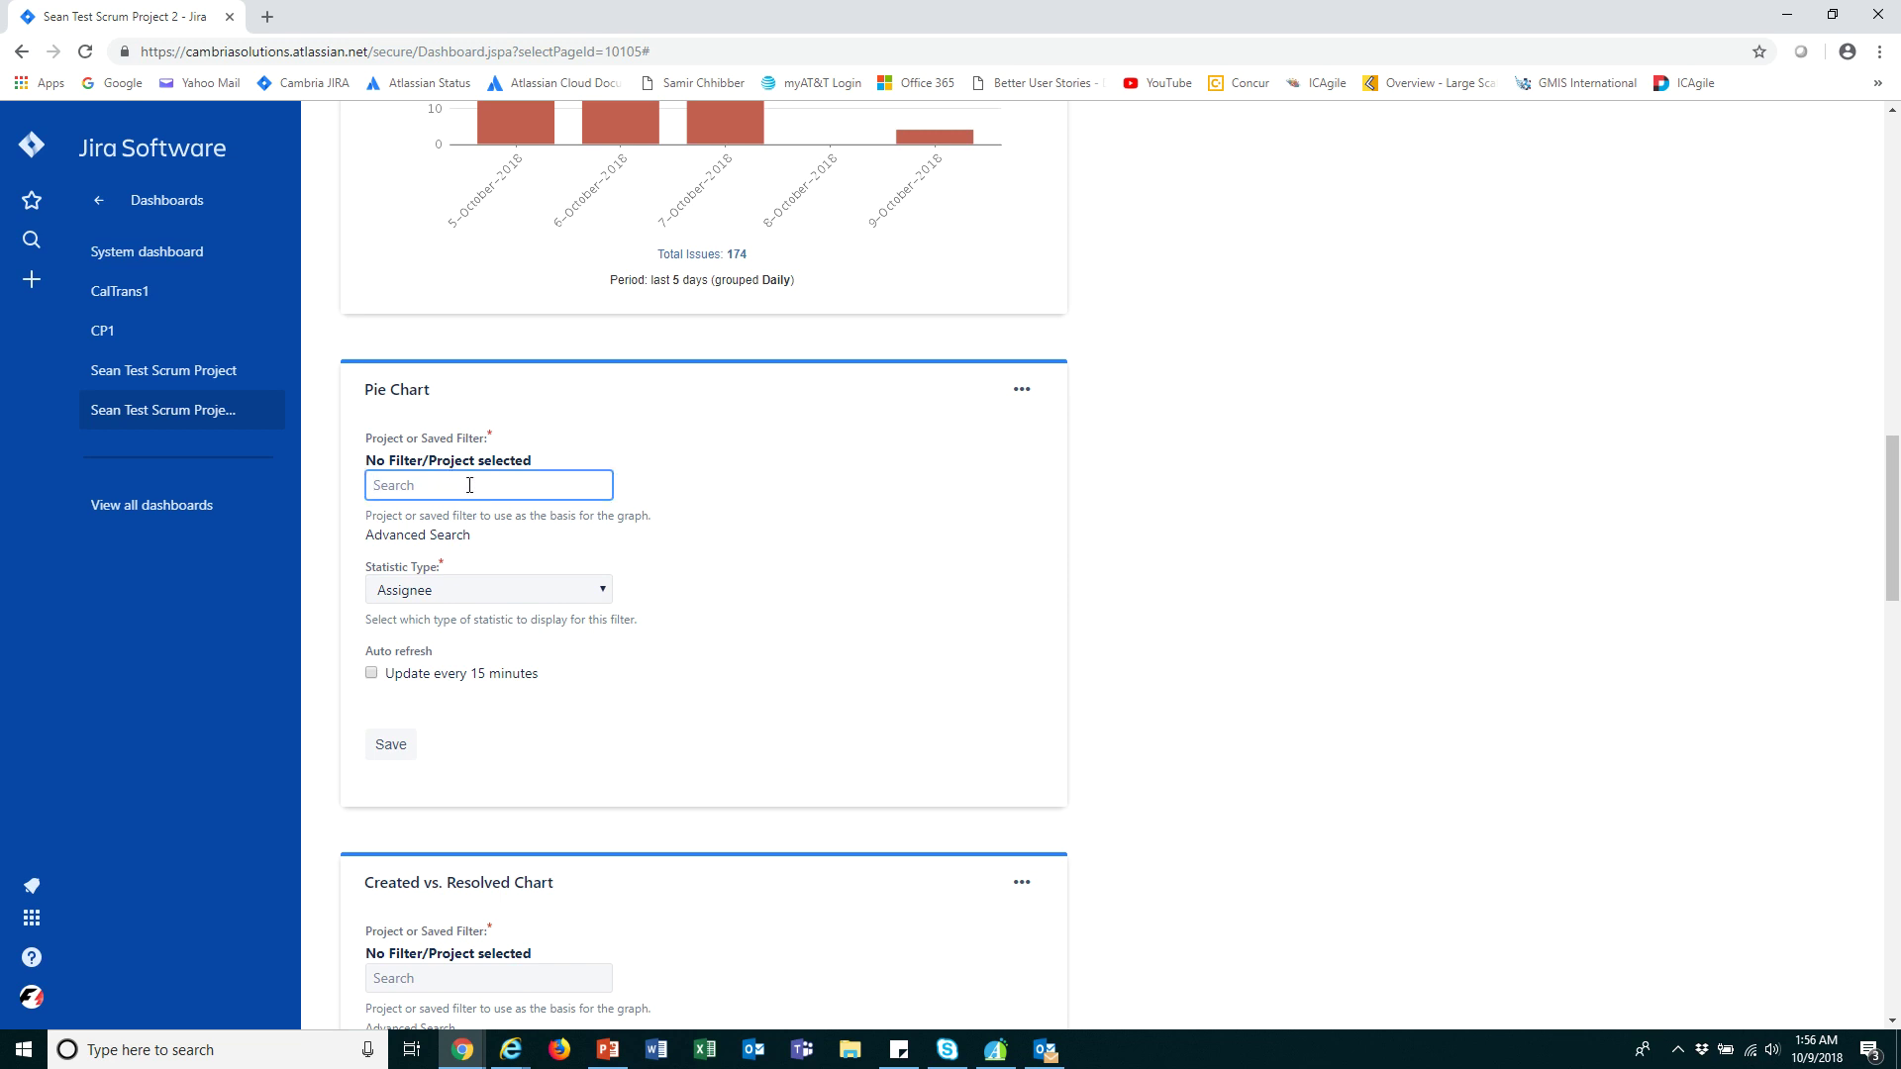
{"action": "type", "text": "sea"}
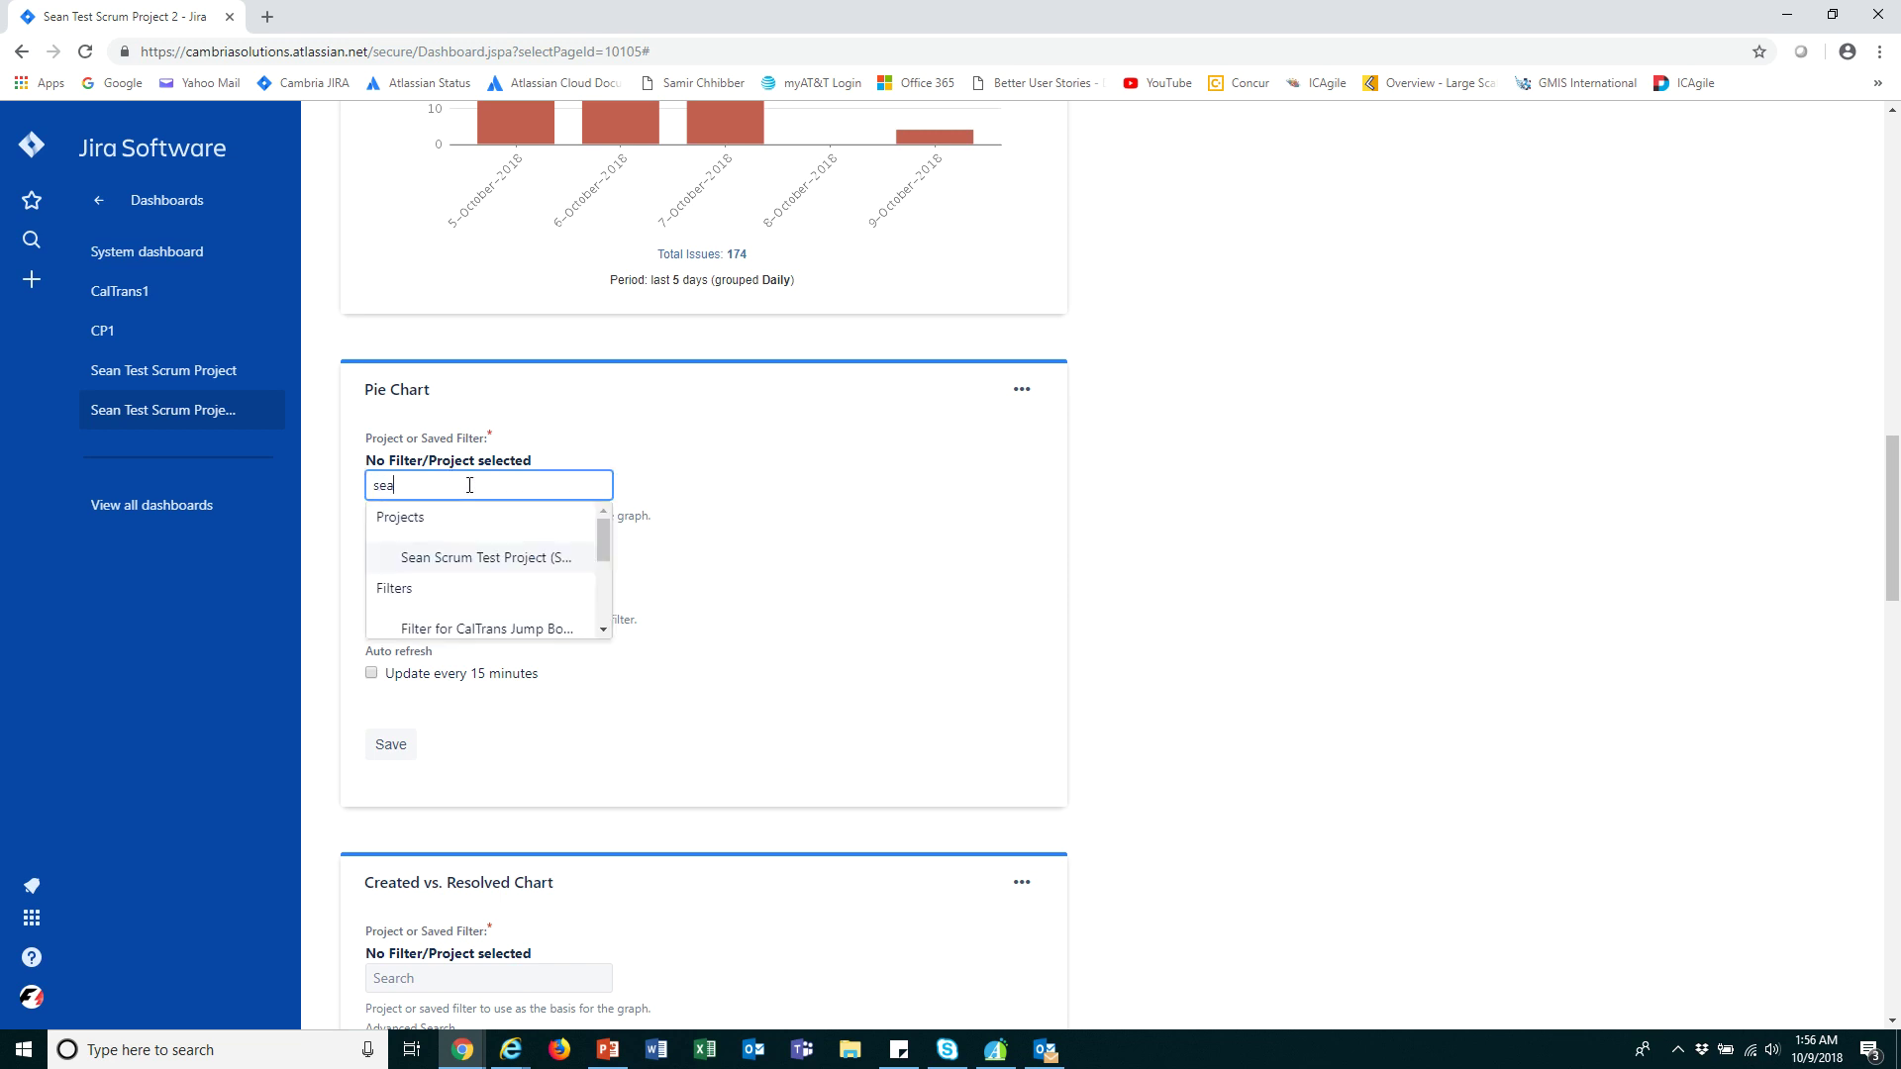
{"action": "left_click", "coordinate": [472, 560]}
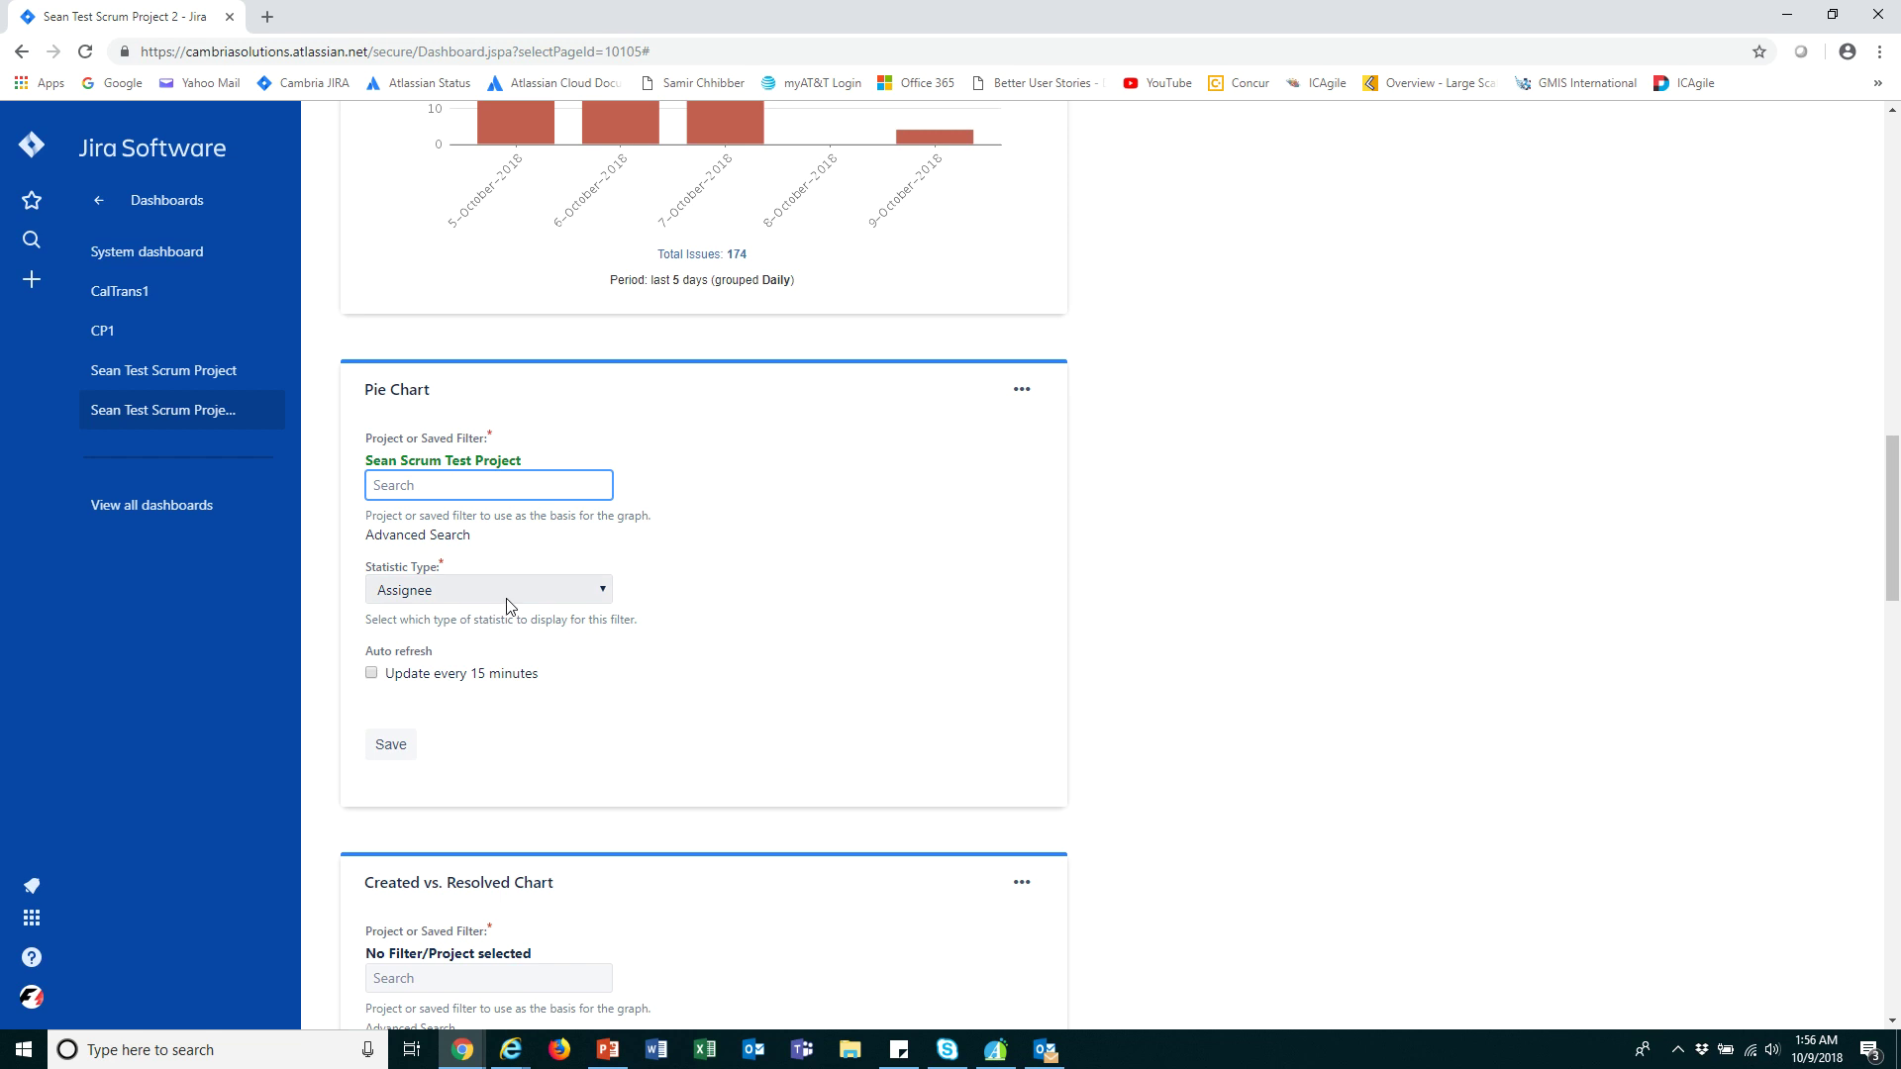
Set the Pie Chart's statistic type to Components, enable automatic updates every 15 minutes and save the gadget.
{"action": "left_click", "coordinate": [587, 594]}
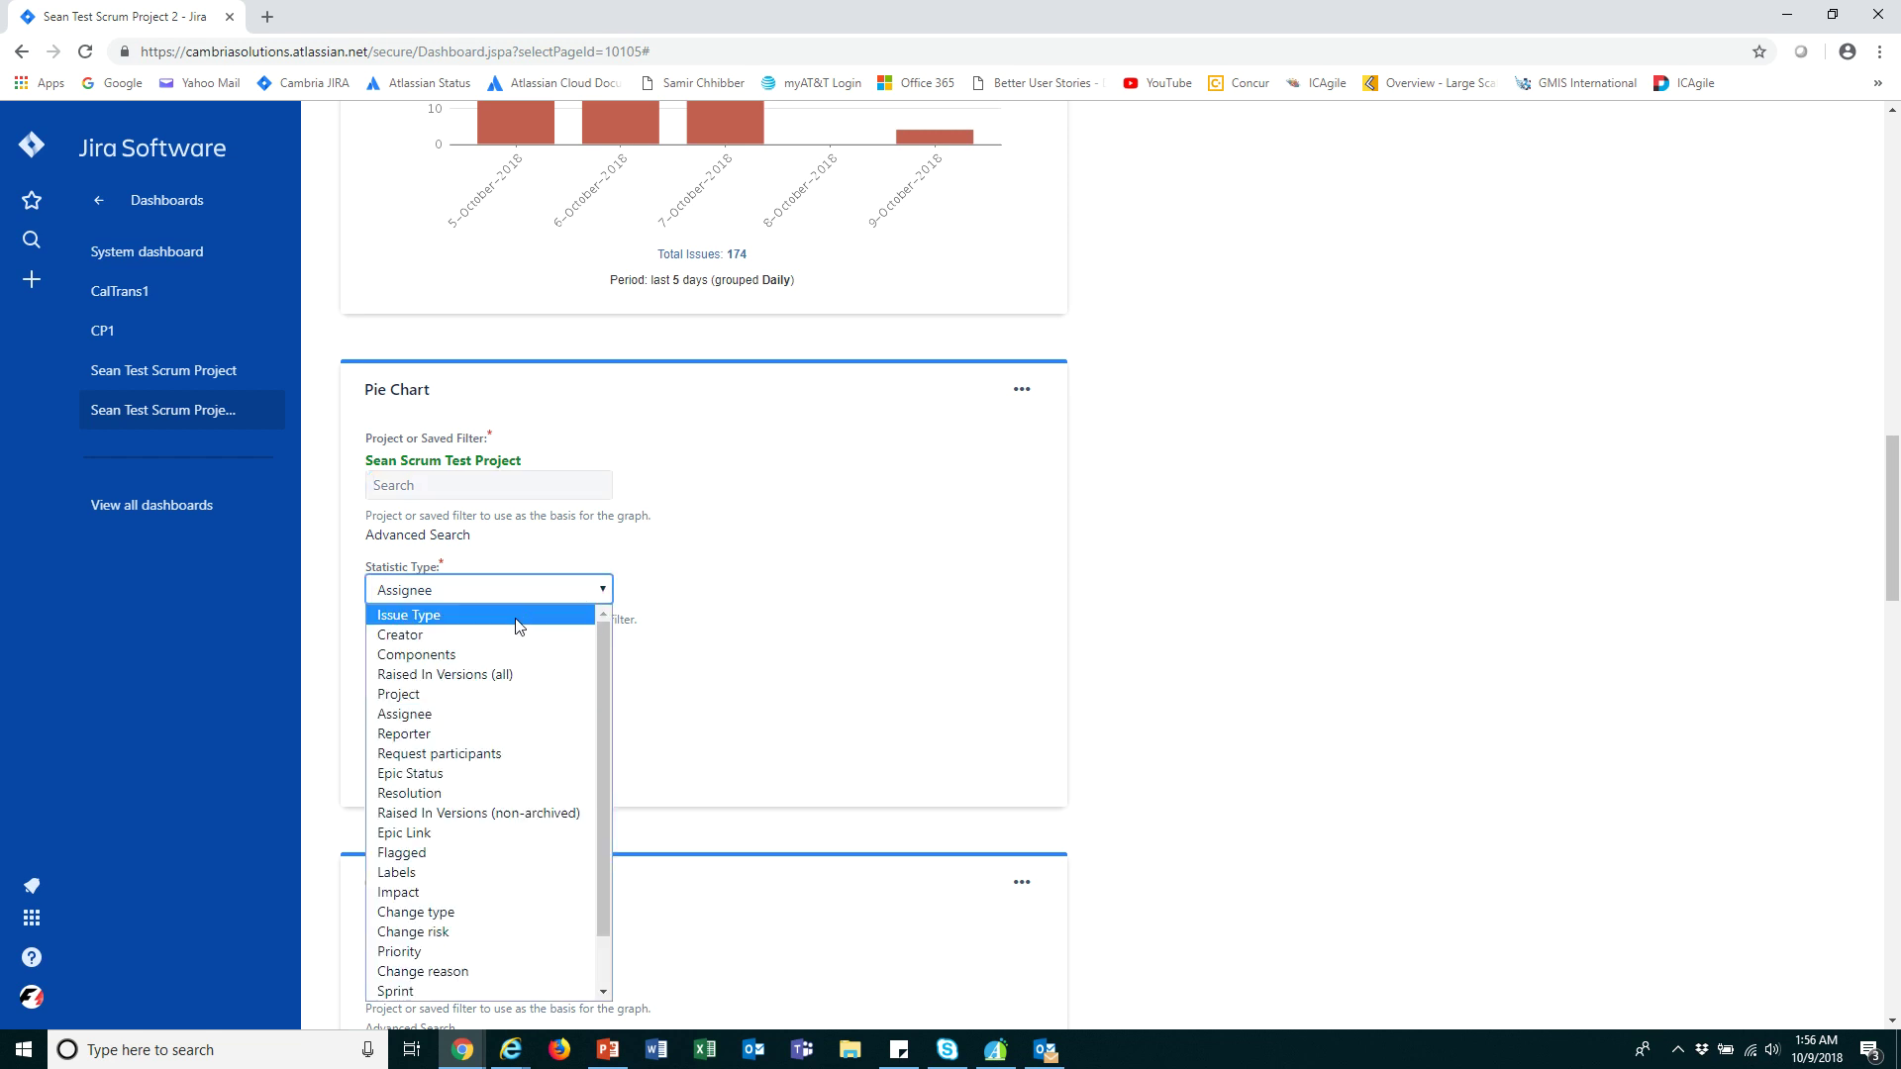
{"action": "left_click", "coordinate": [487, 654]}
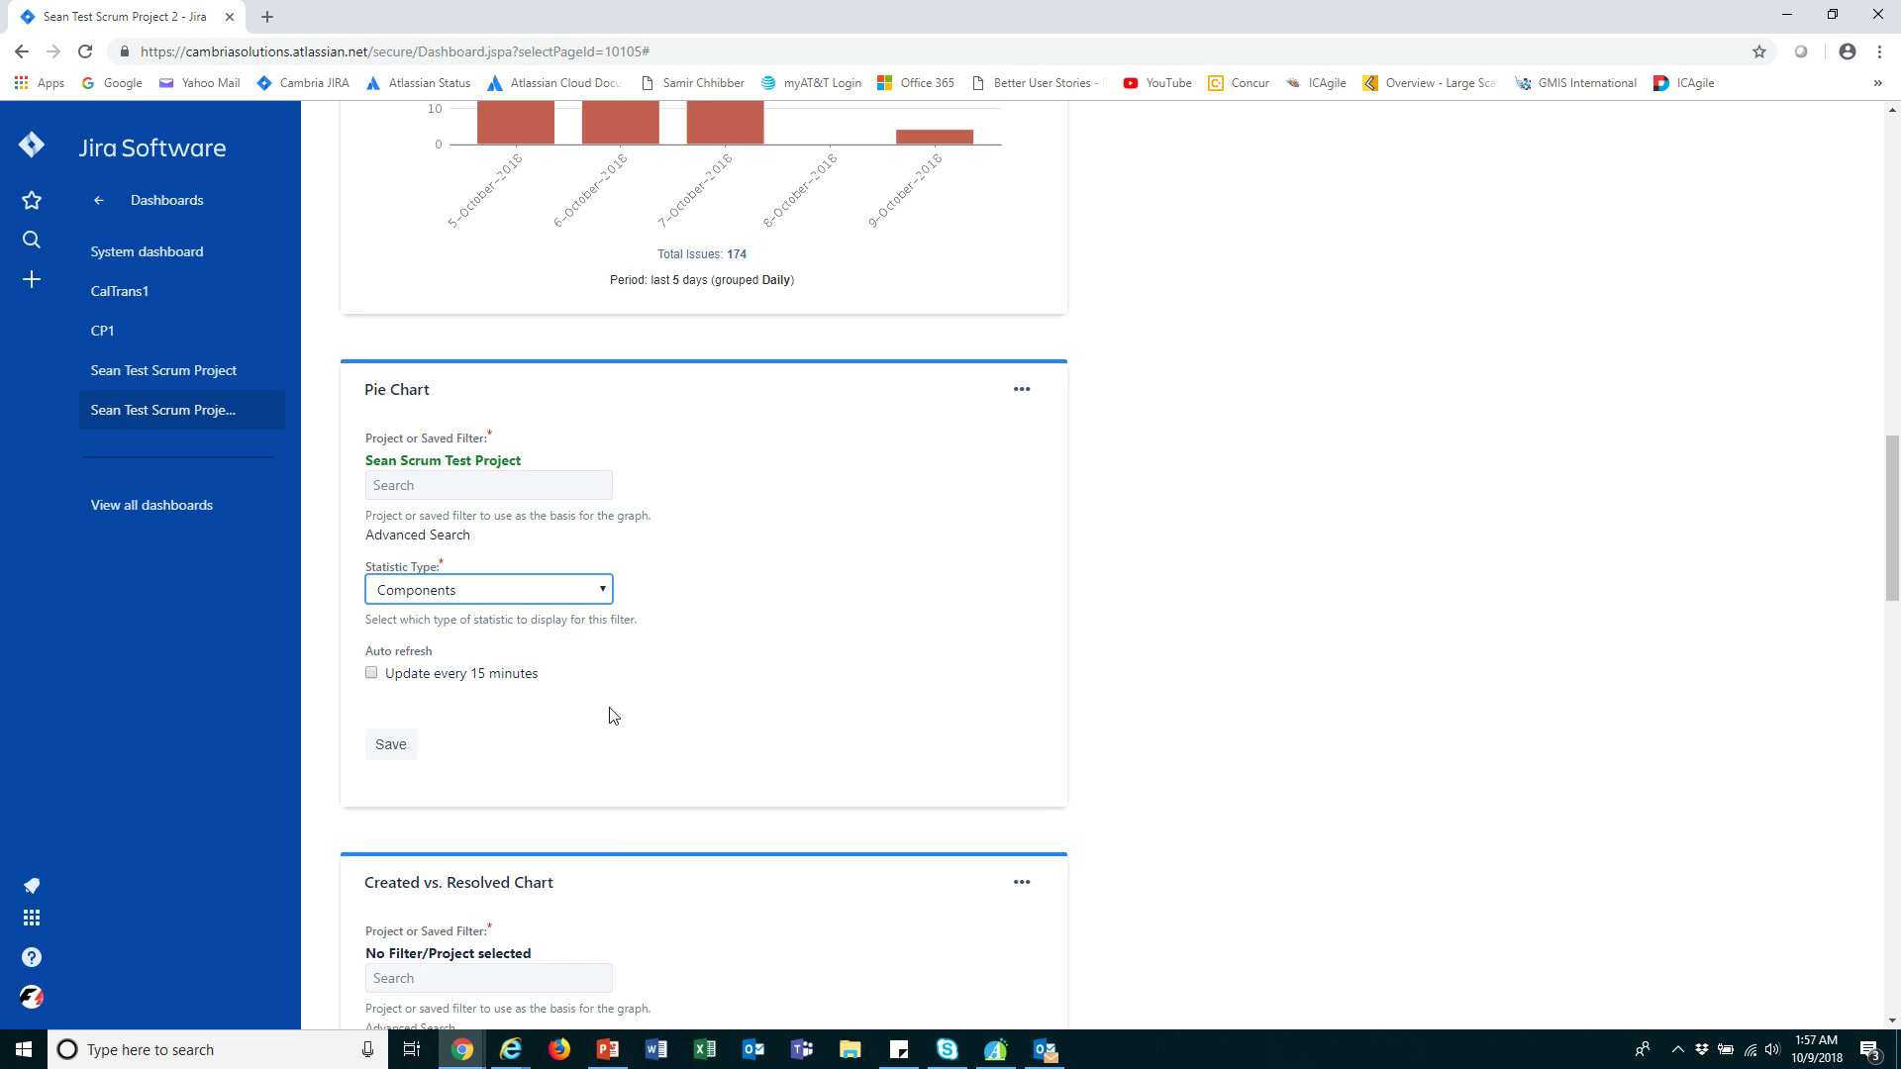
{"action": "left_click", "coordinate": [372, 675]}
{"action": "left_click", "coordinate": [389, 744]}
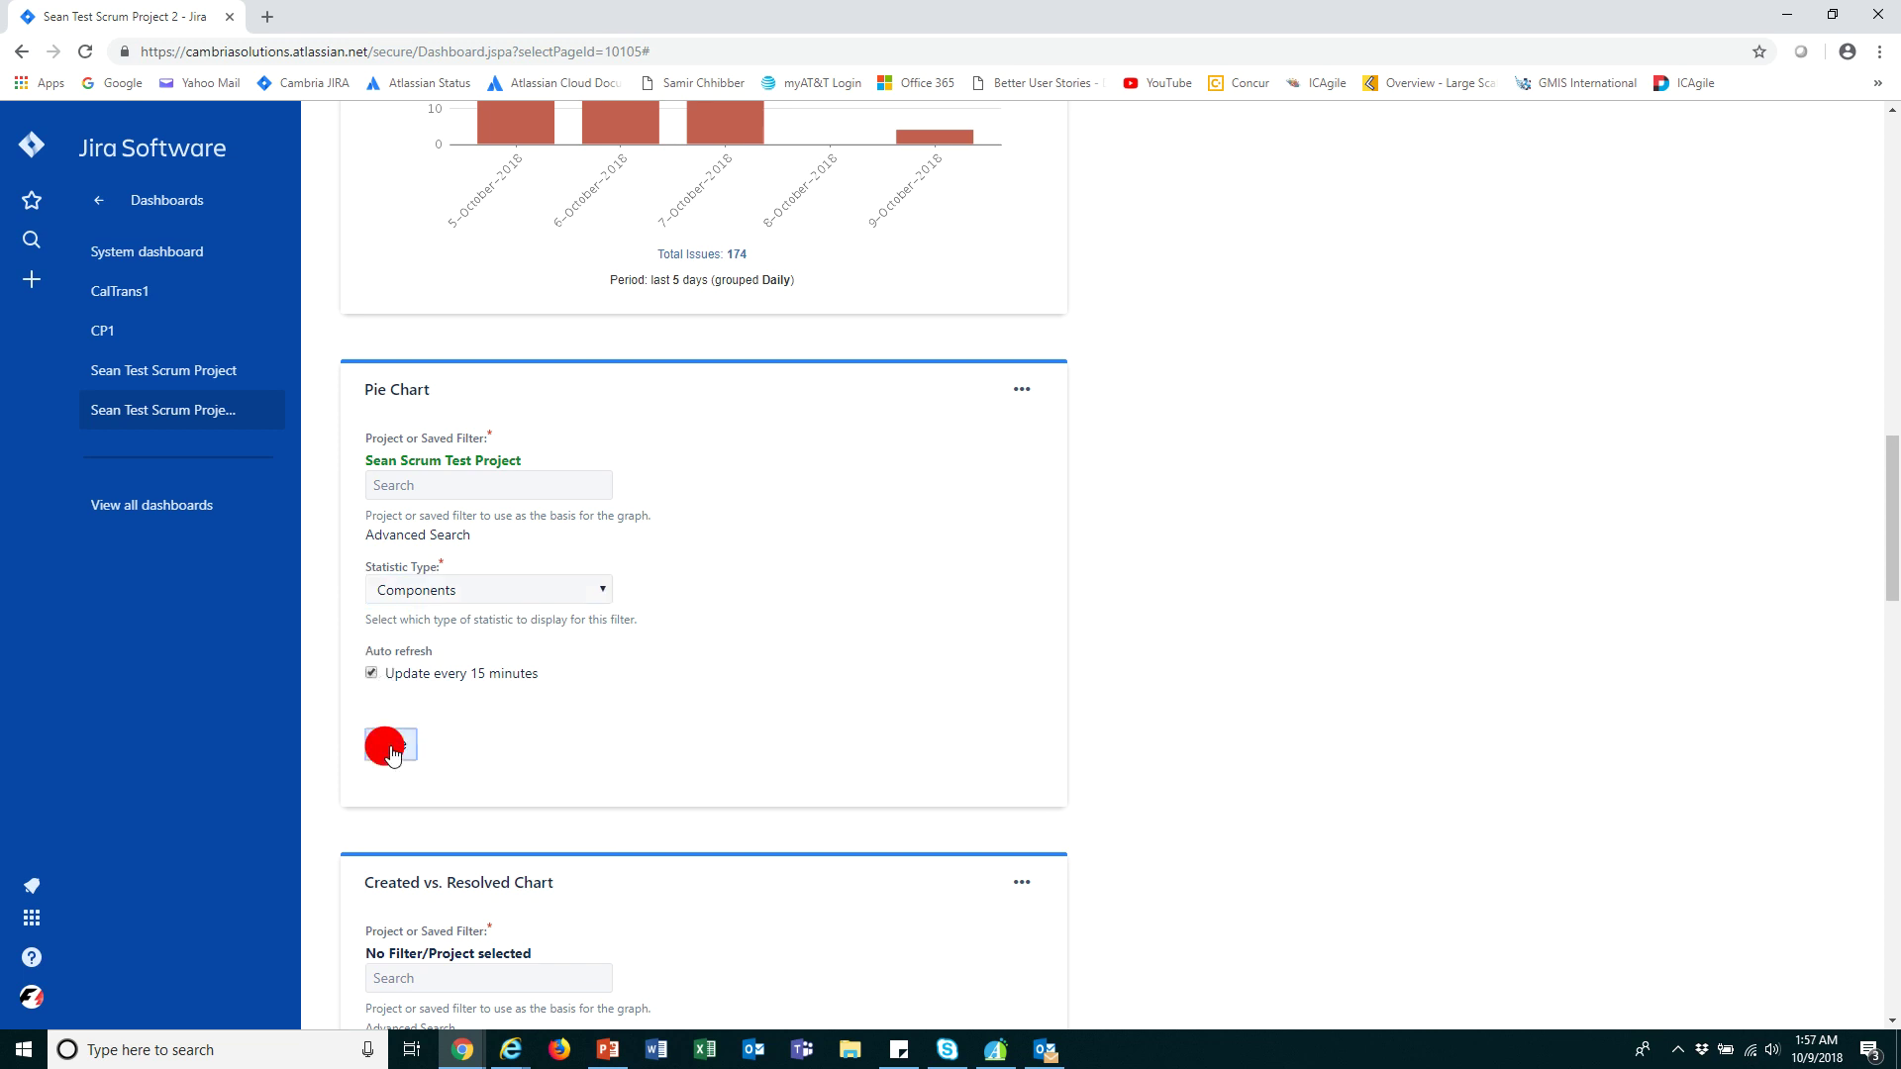
Find the Scrum Test Project and select it as the basis for the Created vs. Resolved Chart.
{"action": "scroll", "coordinate": [590, 777], "scroll_direction": "down", "scroll_amount": 12}
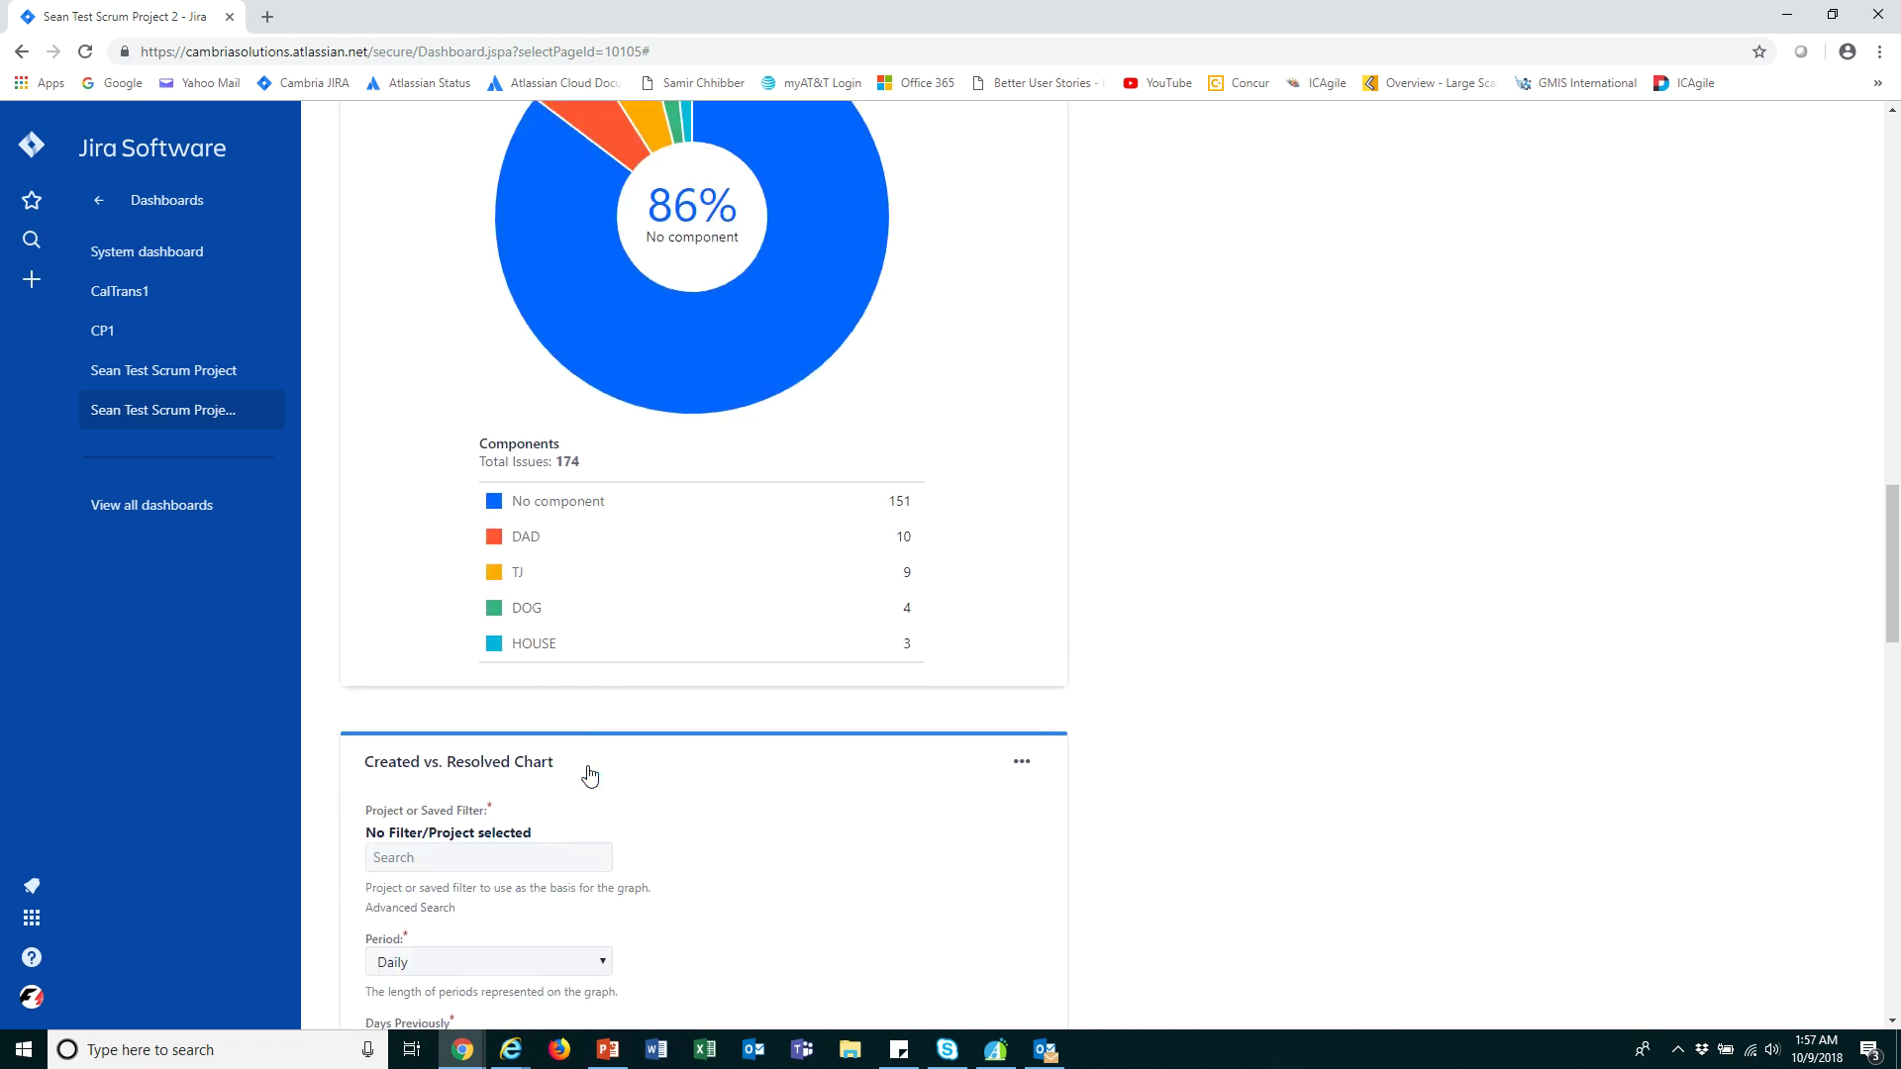
{"action": "left_click", "coordinate": [451, 361]}
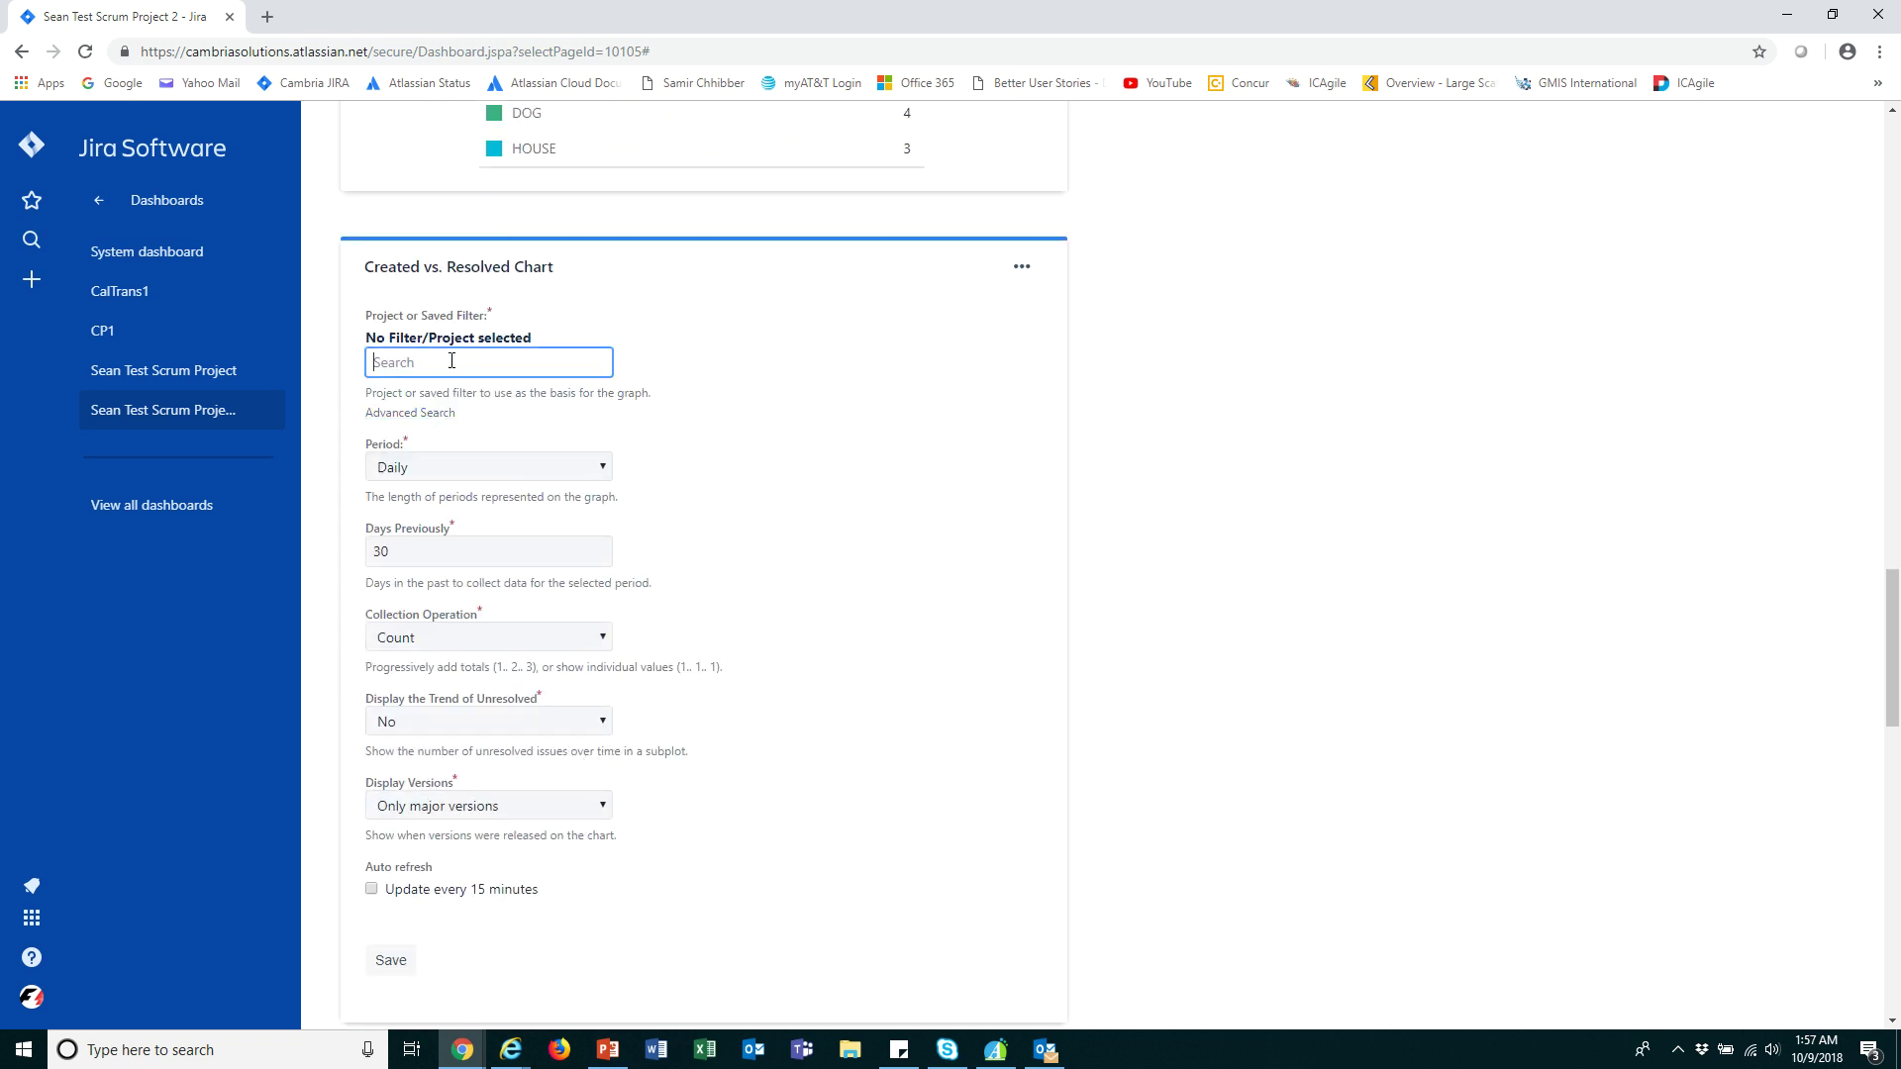
{"action": "type", "text": "sea"}
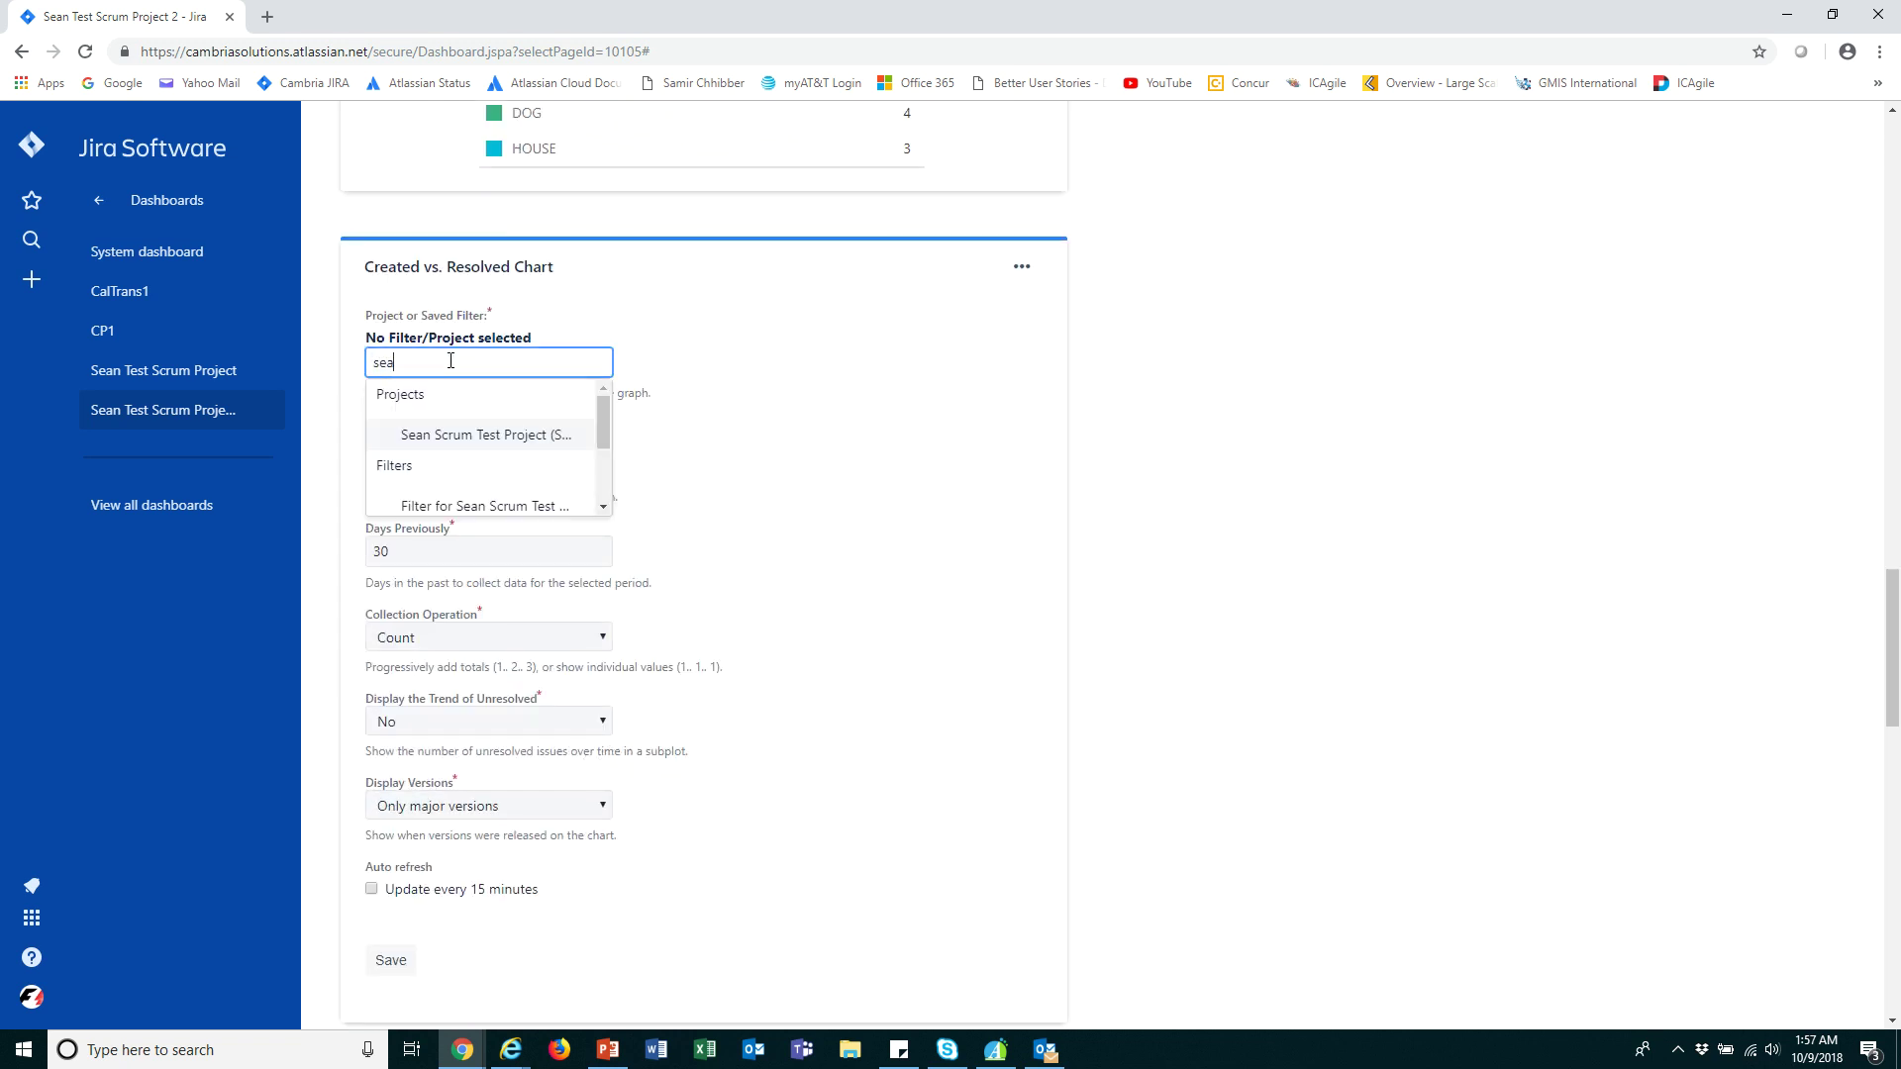
{"action": "left_click", "coordinate": [452, 435]}
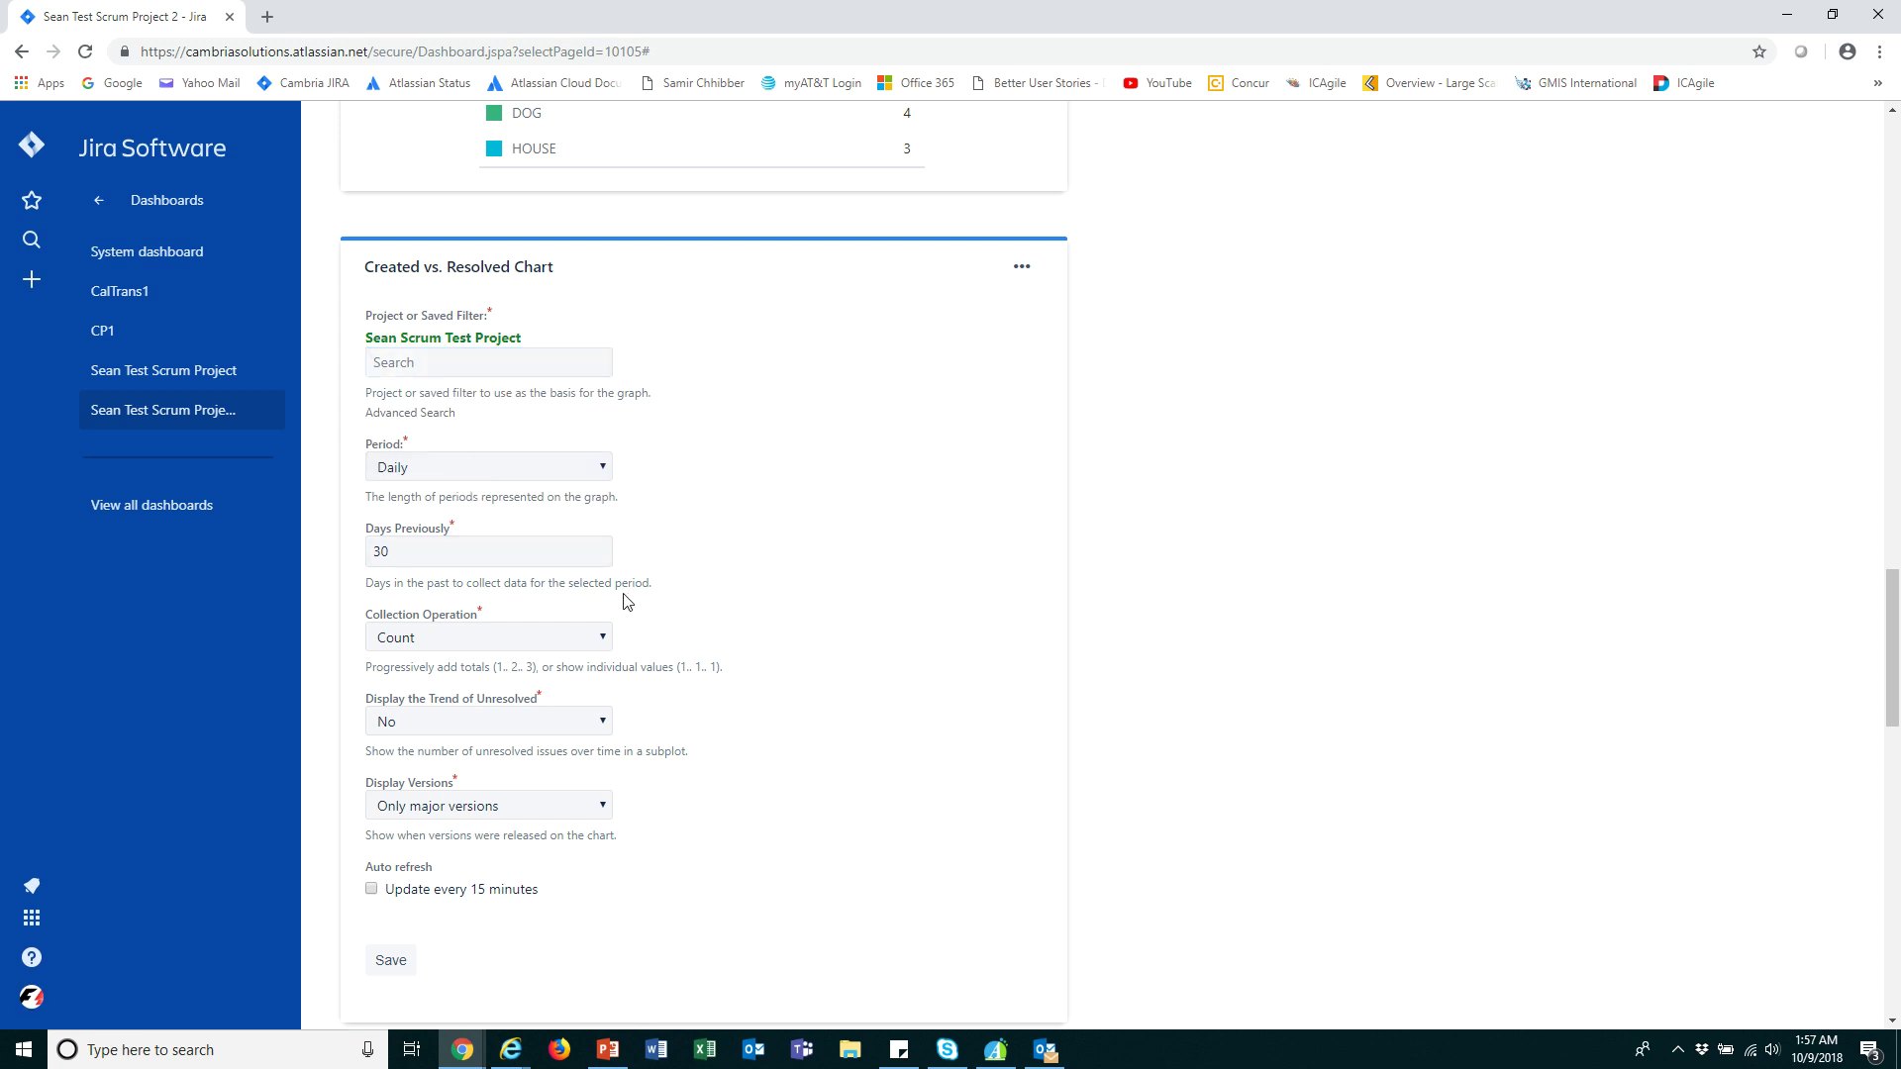
Set the Days Previously value of the Created vs. Resolved Chart to 5.
{"action": "left_click", "coordinate": [451, 549]}
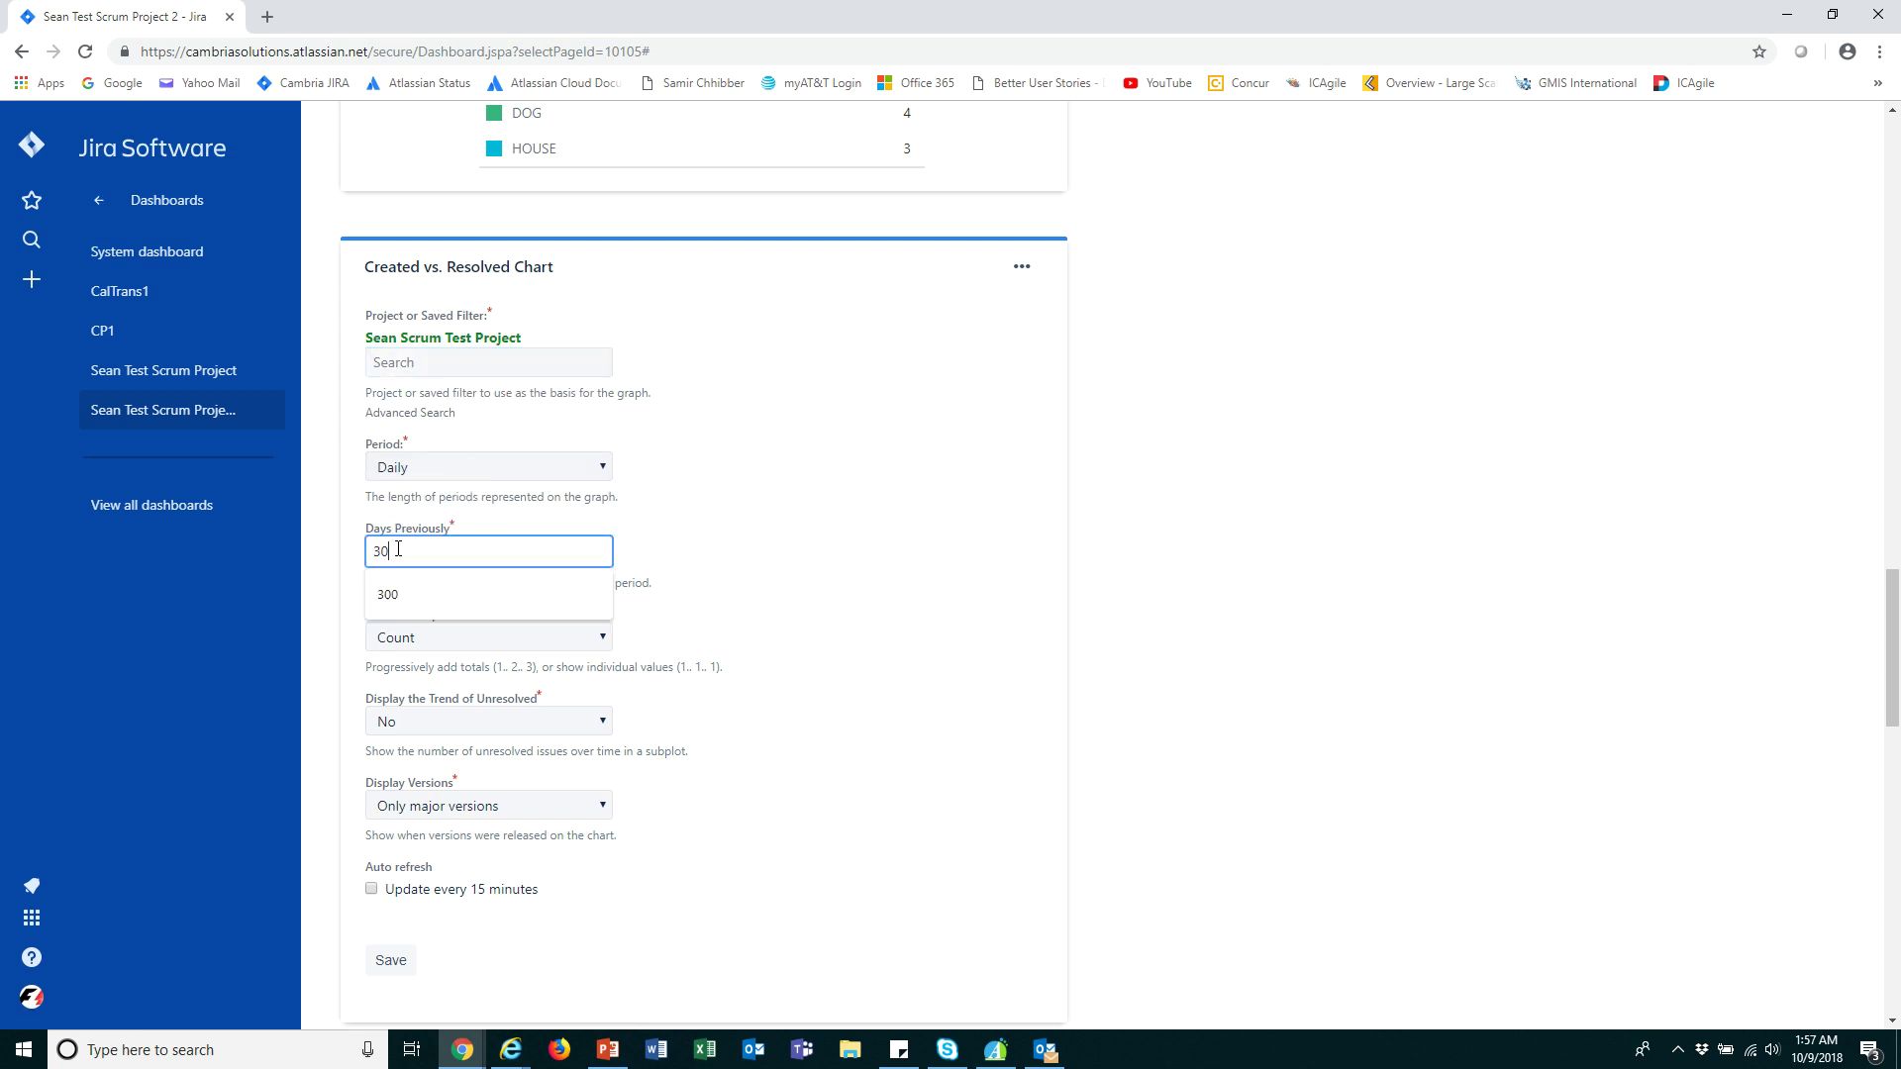
{"action": "key", "text": "BackSpace"}
{"action": "key", "text": "BackSpace"}
{"action": "type", "text": "5"}
{"action": "left_click", "coordinate": [693, 552]}
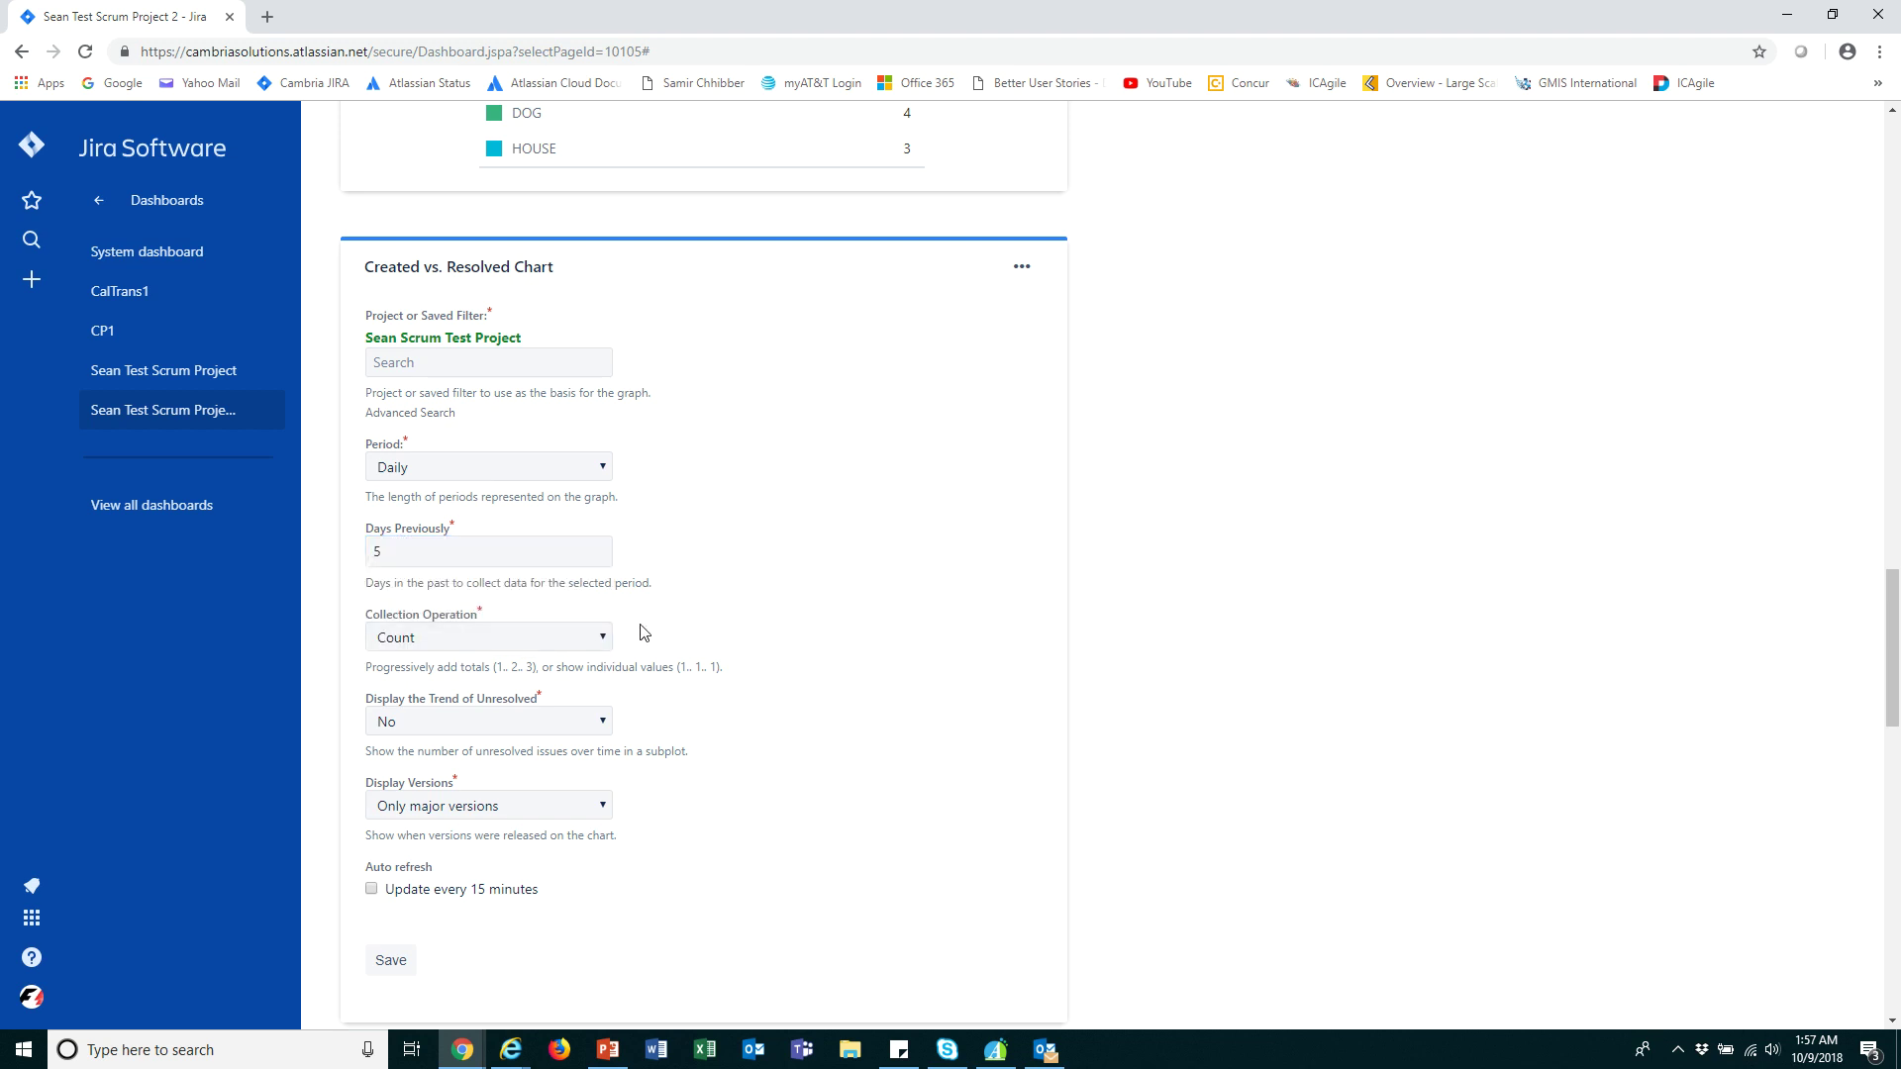
Set the Created vs. Resolved Chart's collection operation to Cumulative and its Display the Trend of Unresolved option to Yes.
{"action": "left_click", "coordinate": [602, 642]}
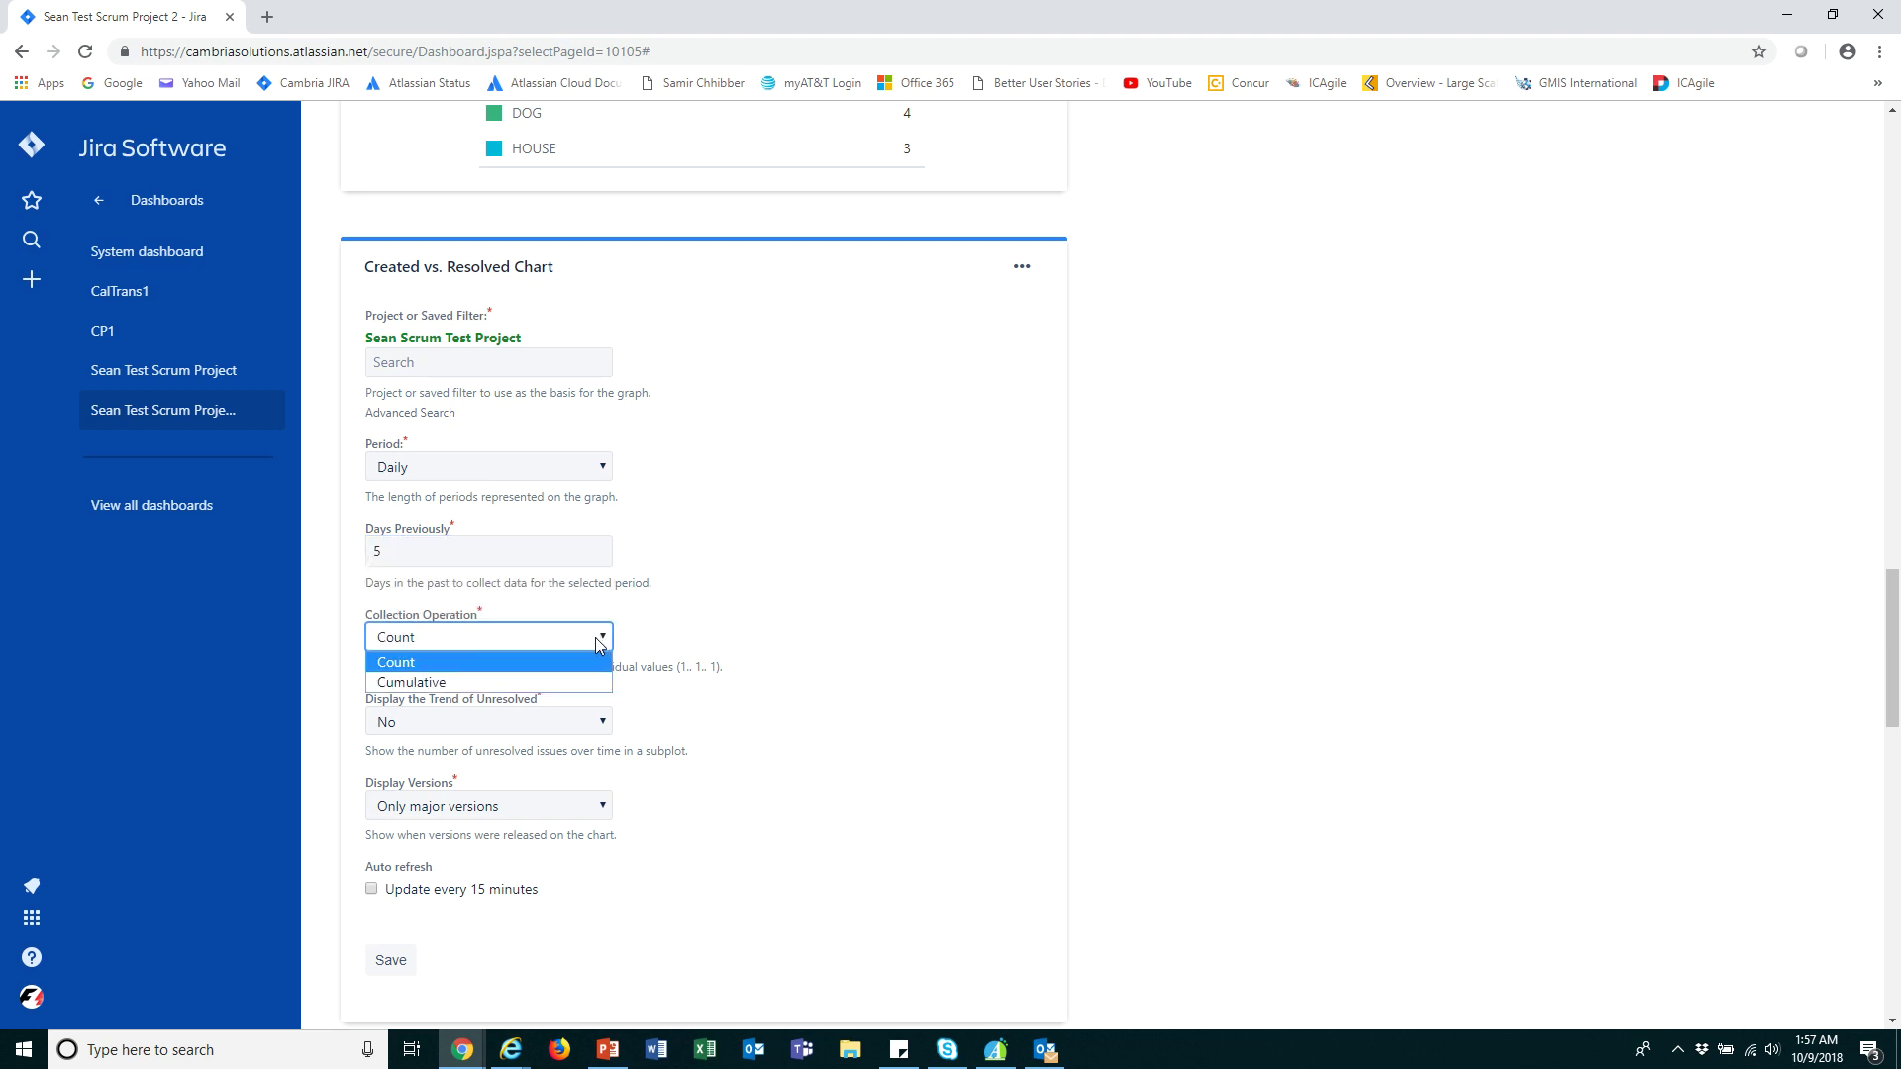
{"action": "left_click", "coordinate": [554, 663]}
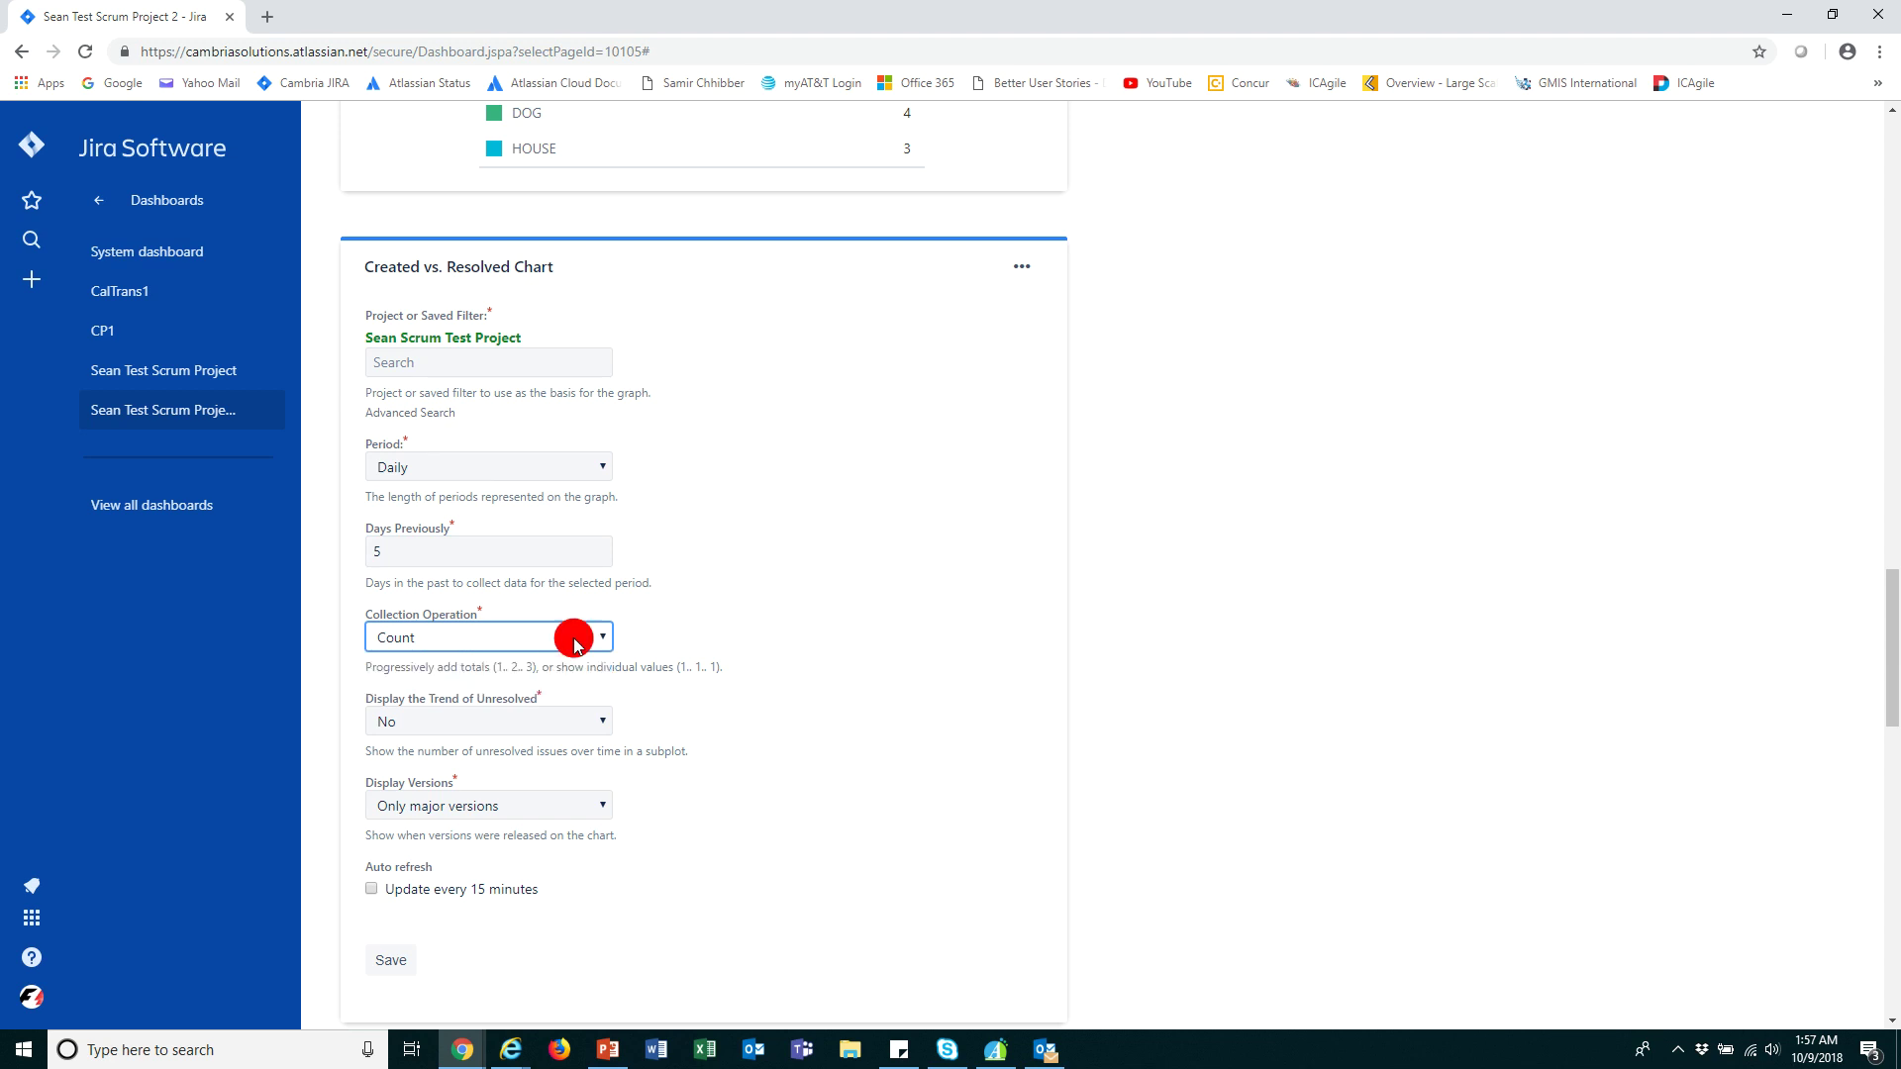
{"action": "left_click", "coordinate": [562, 636]}
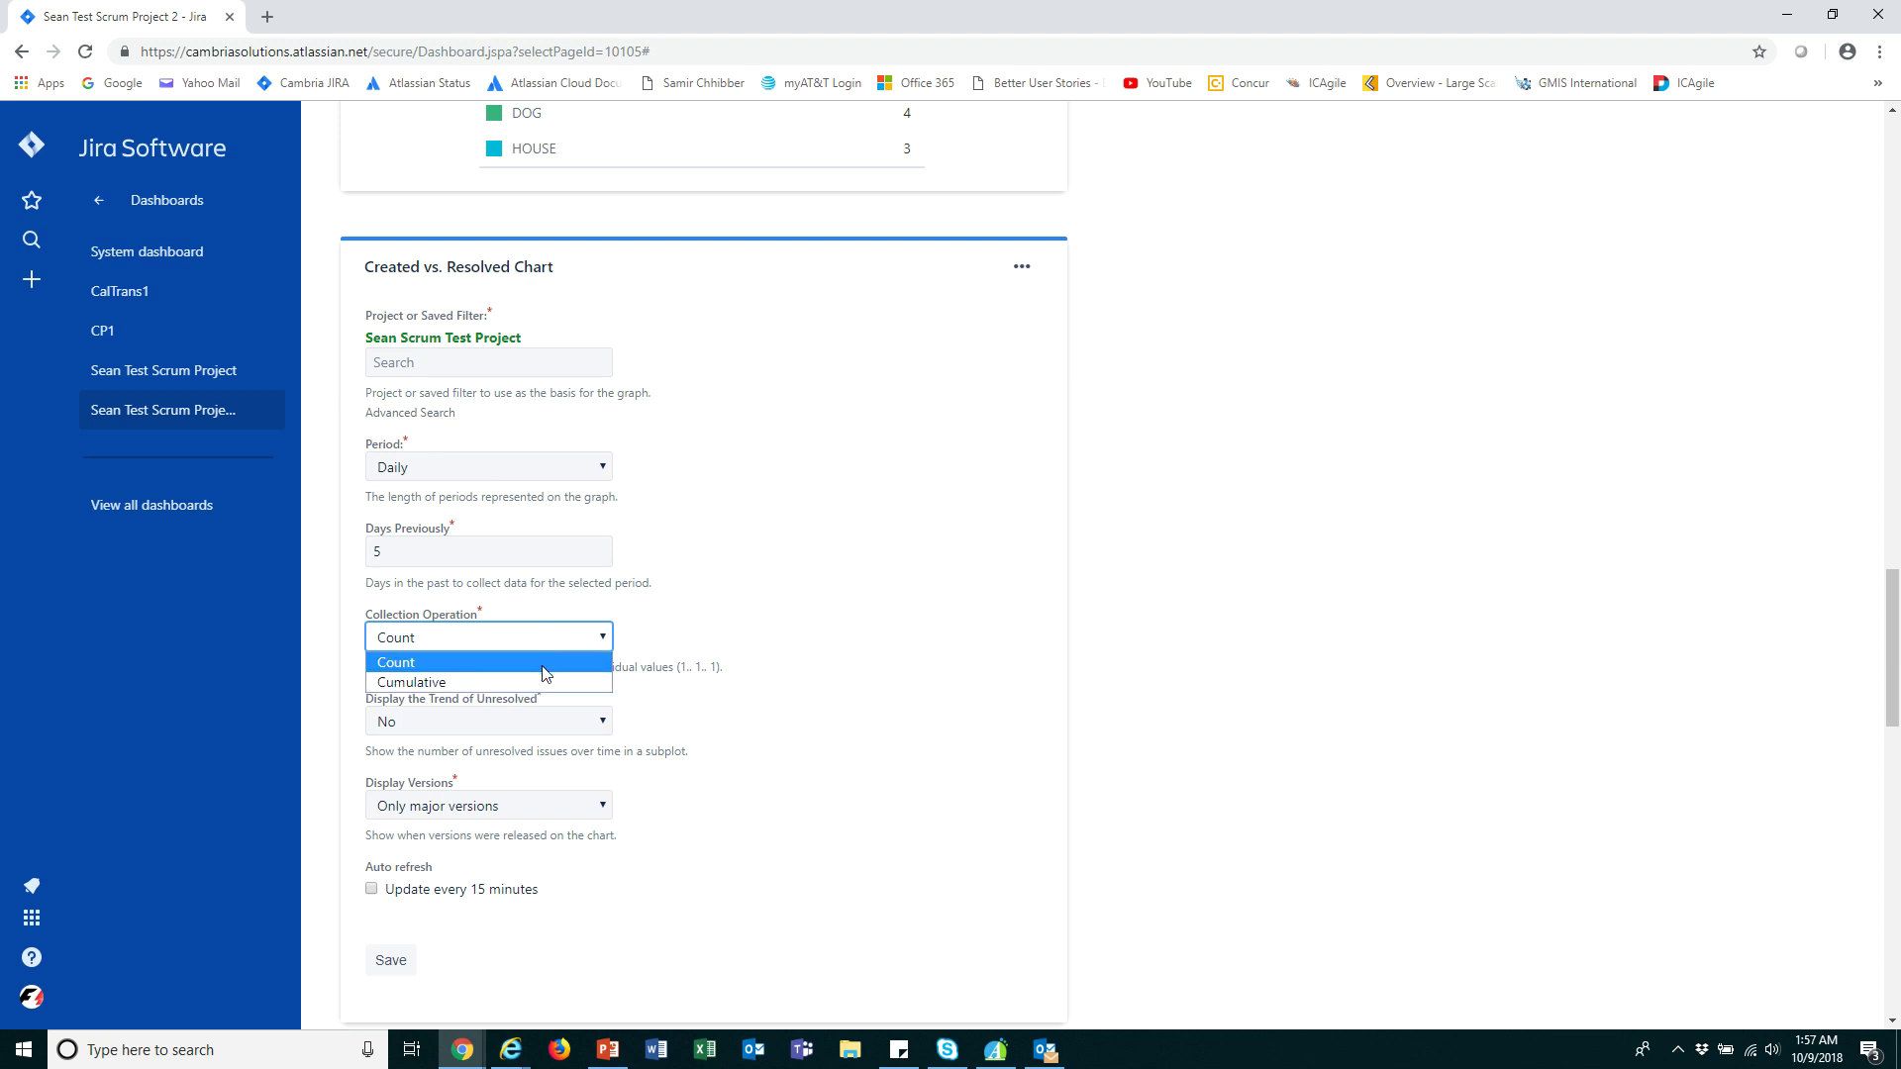
{"action": "left_click", "coordinate": [440, 681]}
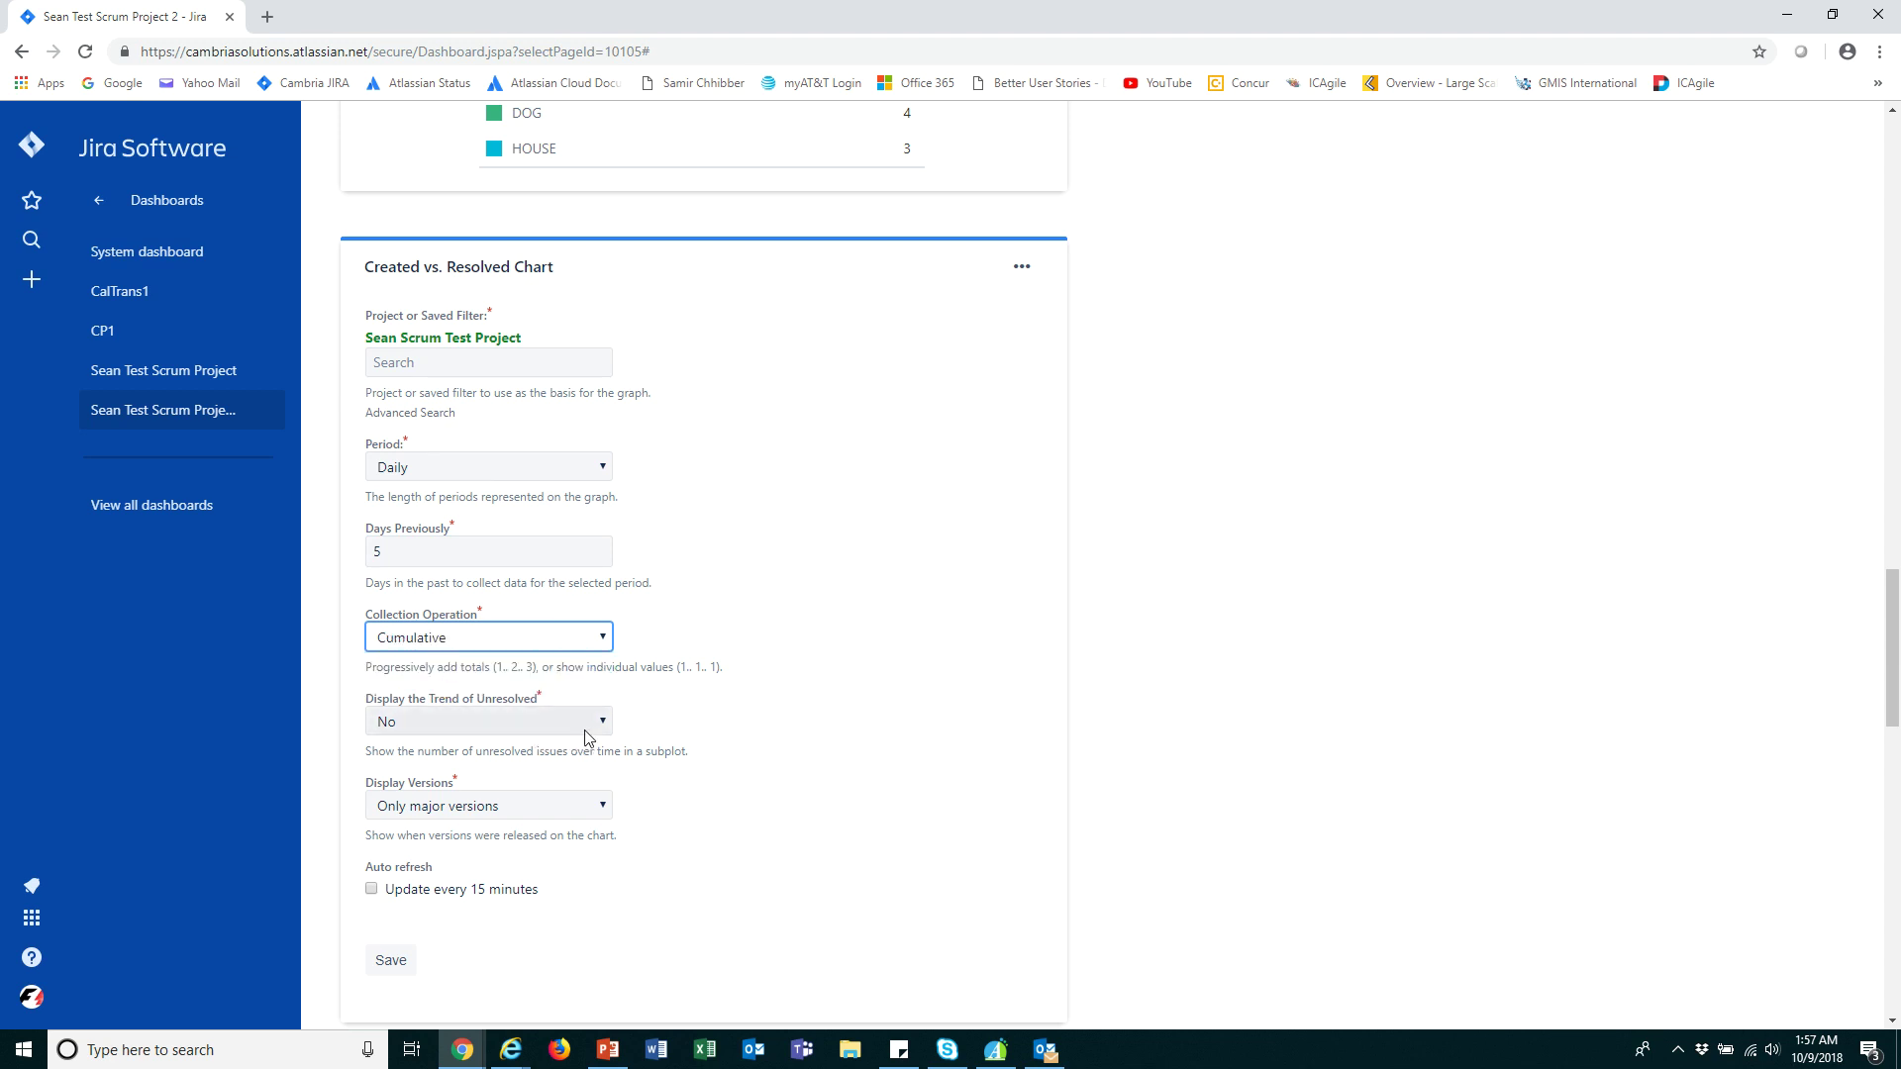
{"action": "scroll", "coordinate": [607, 729], "scroll_direction": "down", "scroll_amount": 1}
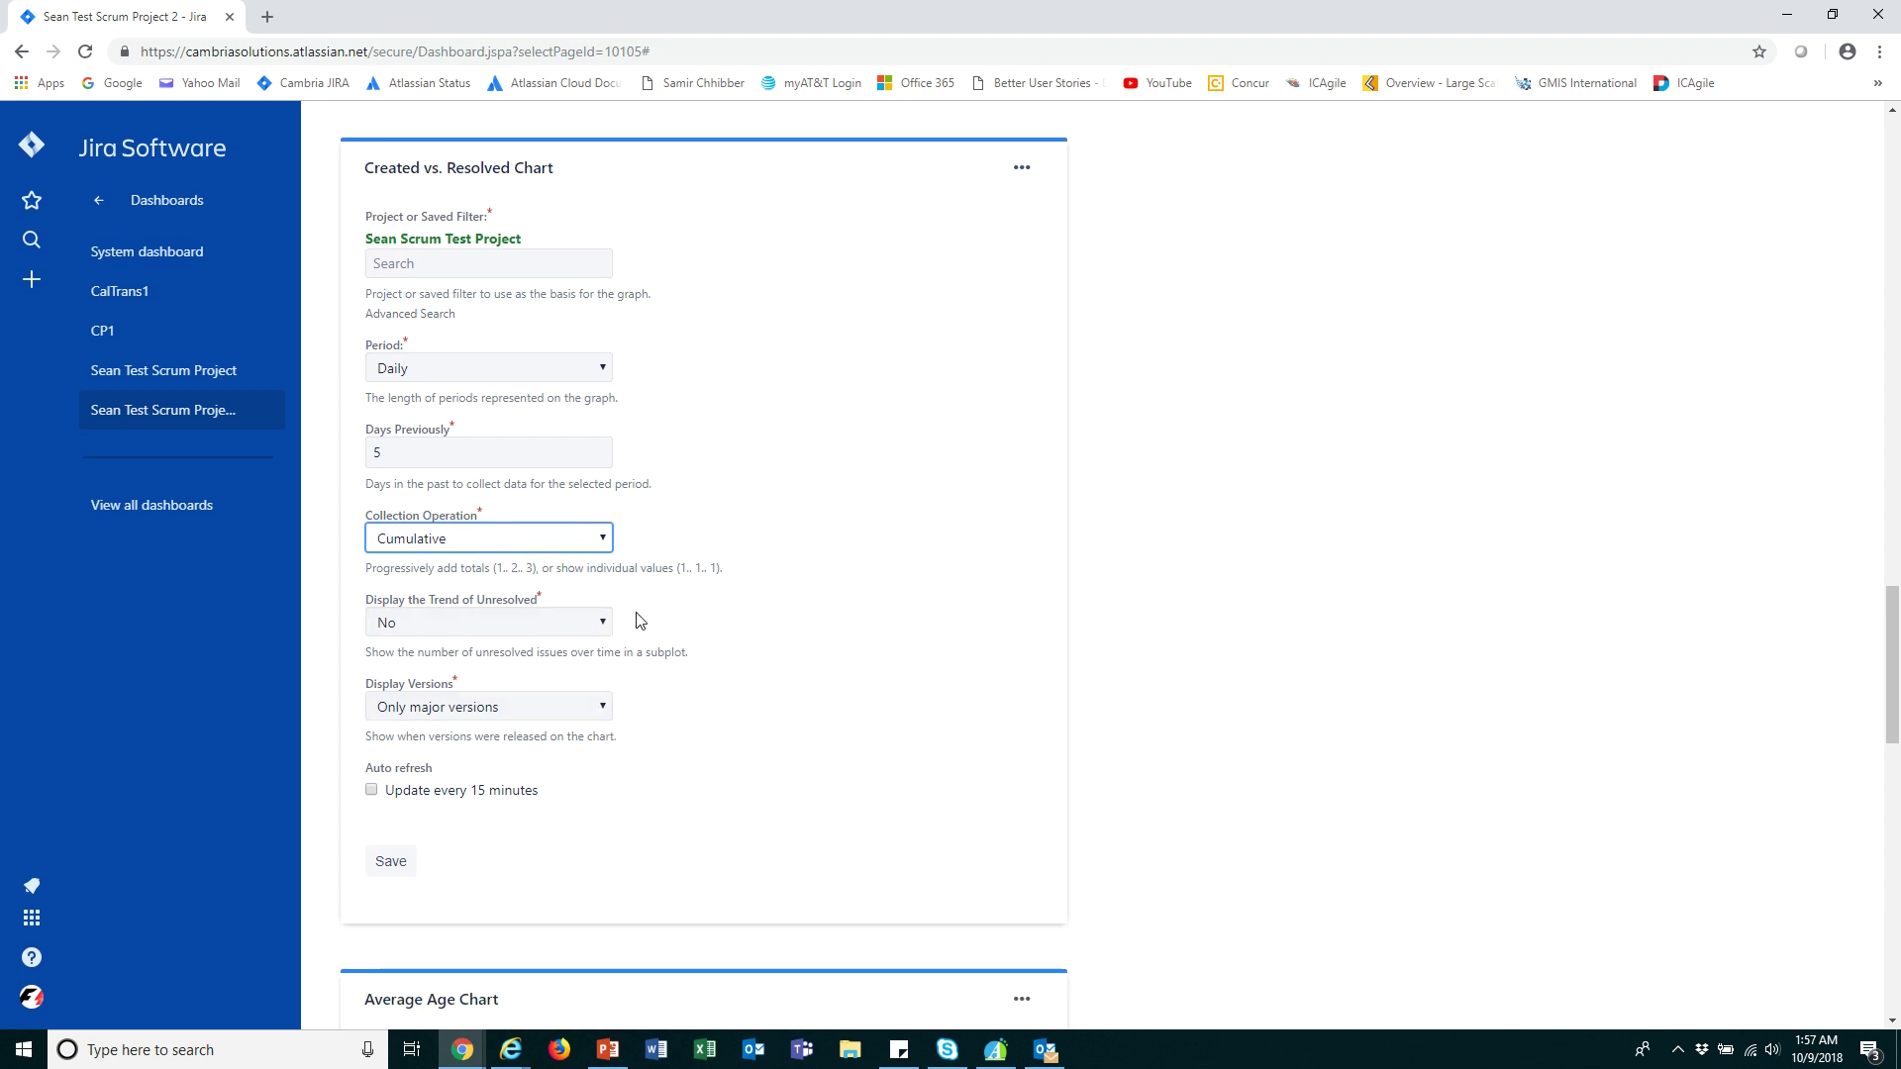
{"action": "left_click", "coordinate": [605, 629]}
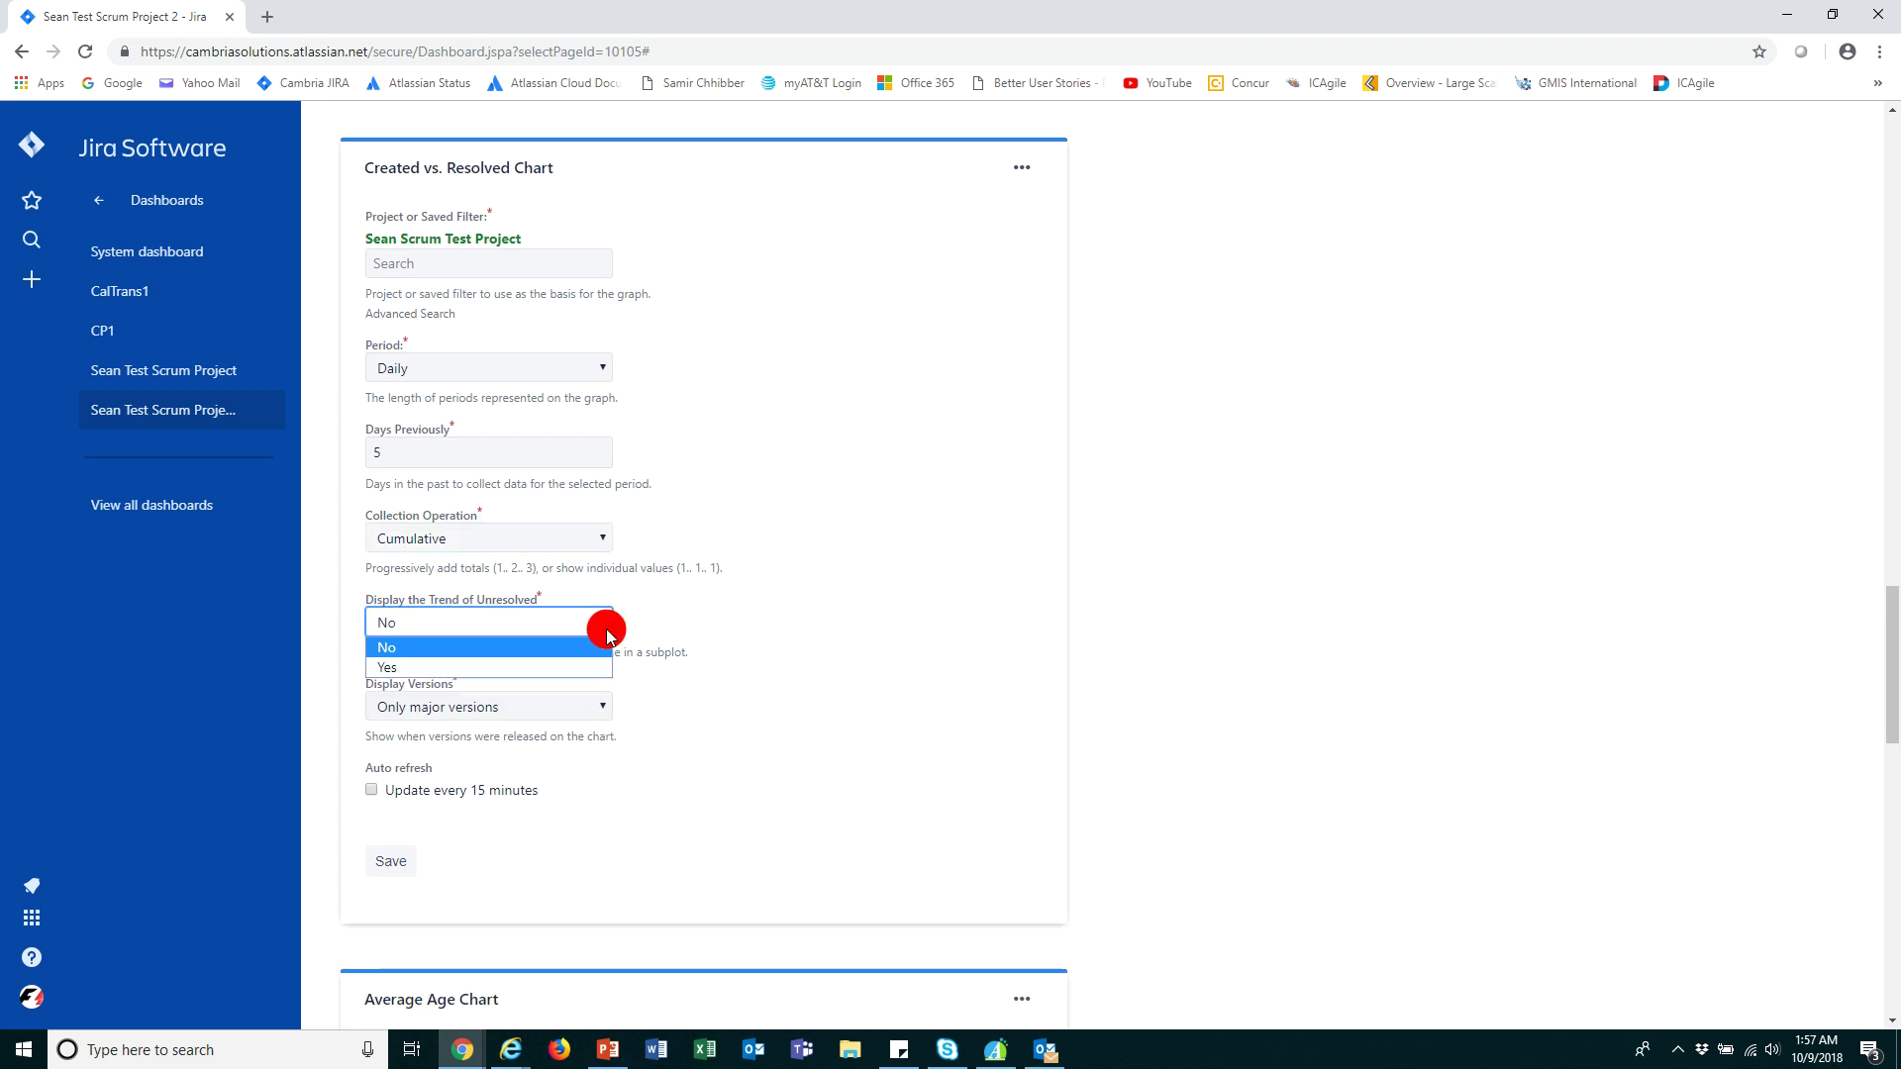
{"action": "left_click", "coordinate": [542, 663]}
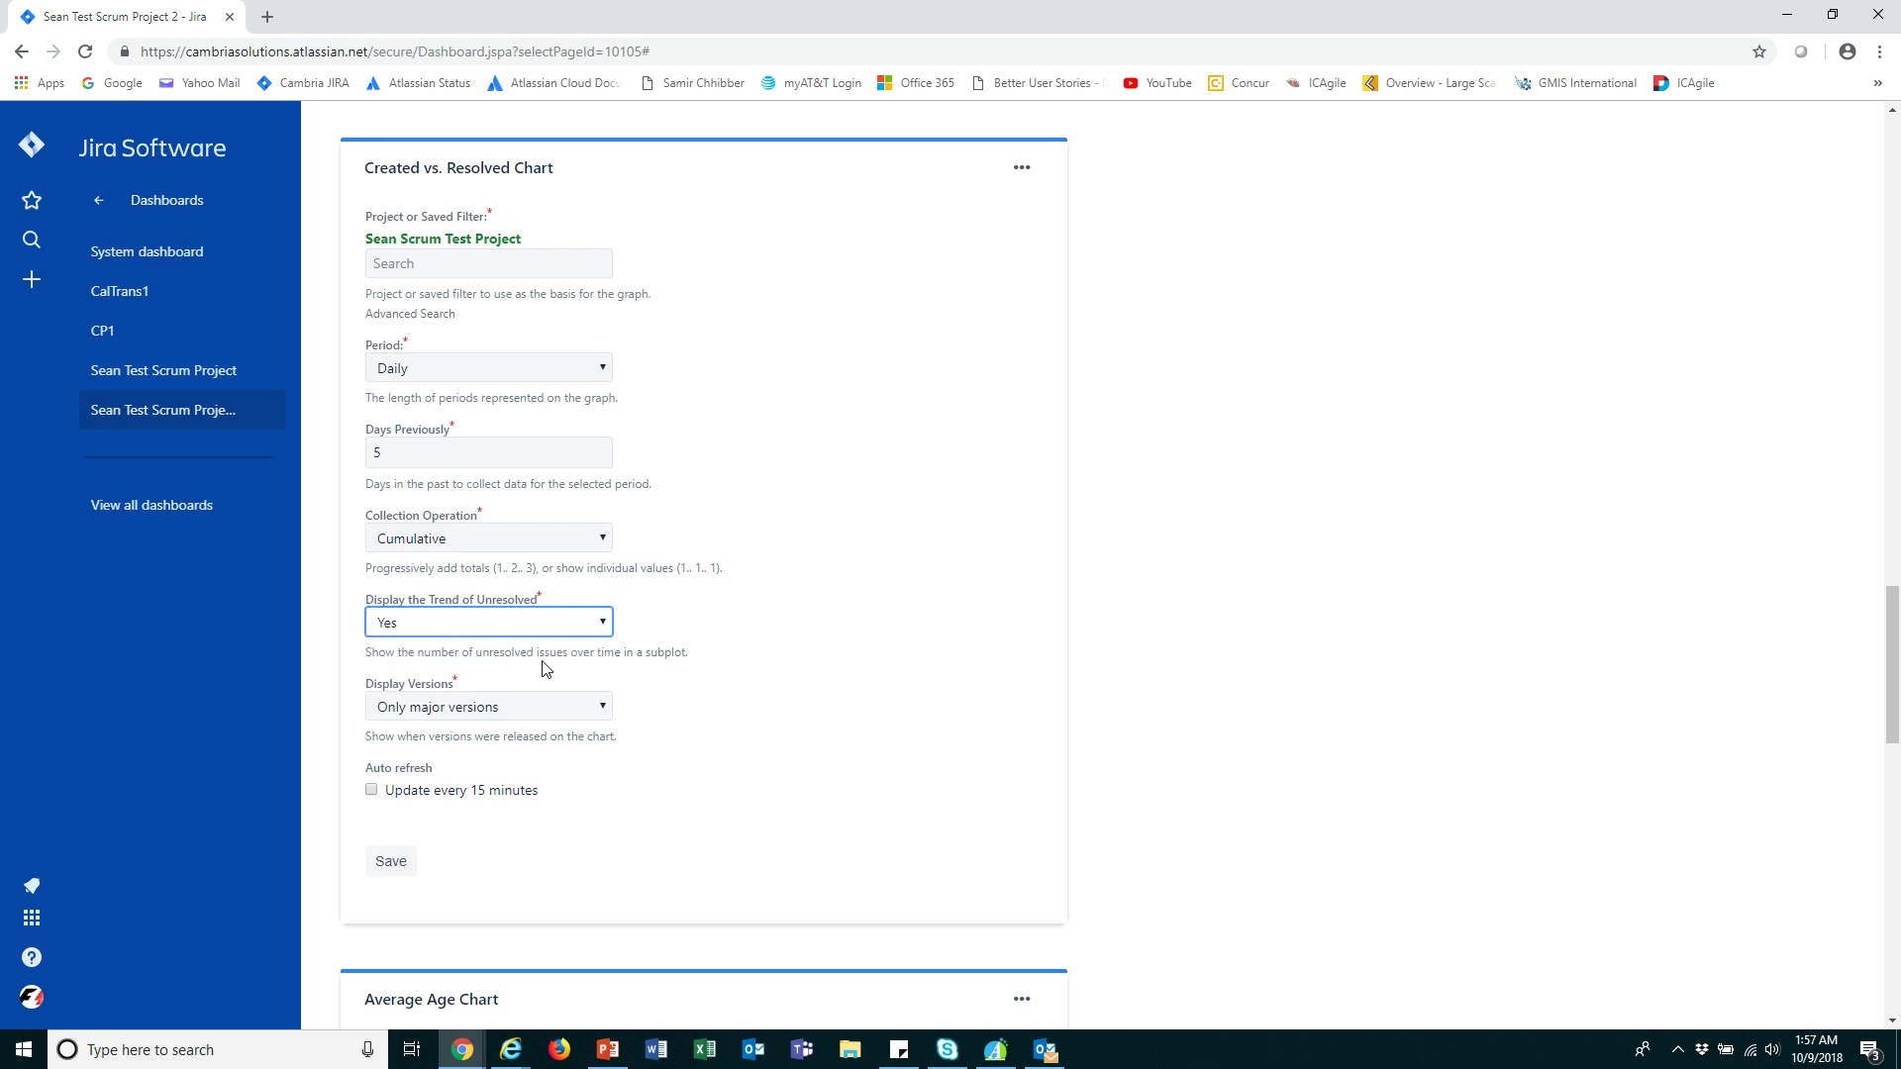
Enable automatic updates every 15 minutes for the Created vs. Resolved Chart and save the gadget.
{"action": "left_click", "coordinate": [601, 713]}
{"action": "left_click", "coordinate": [656, 723]}
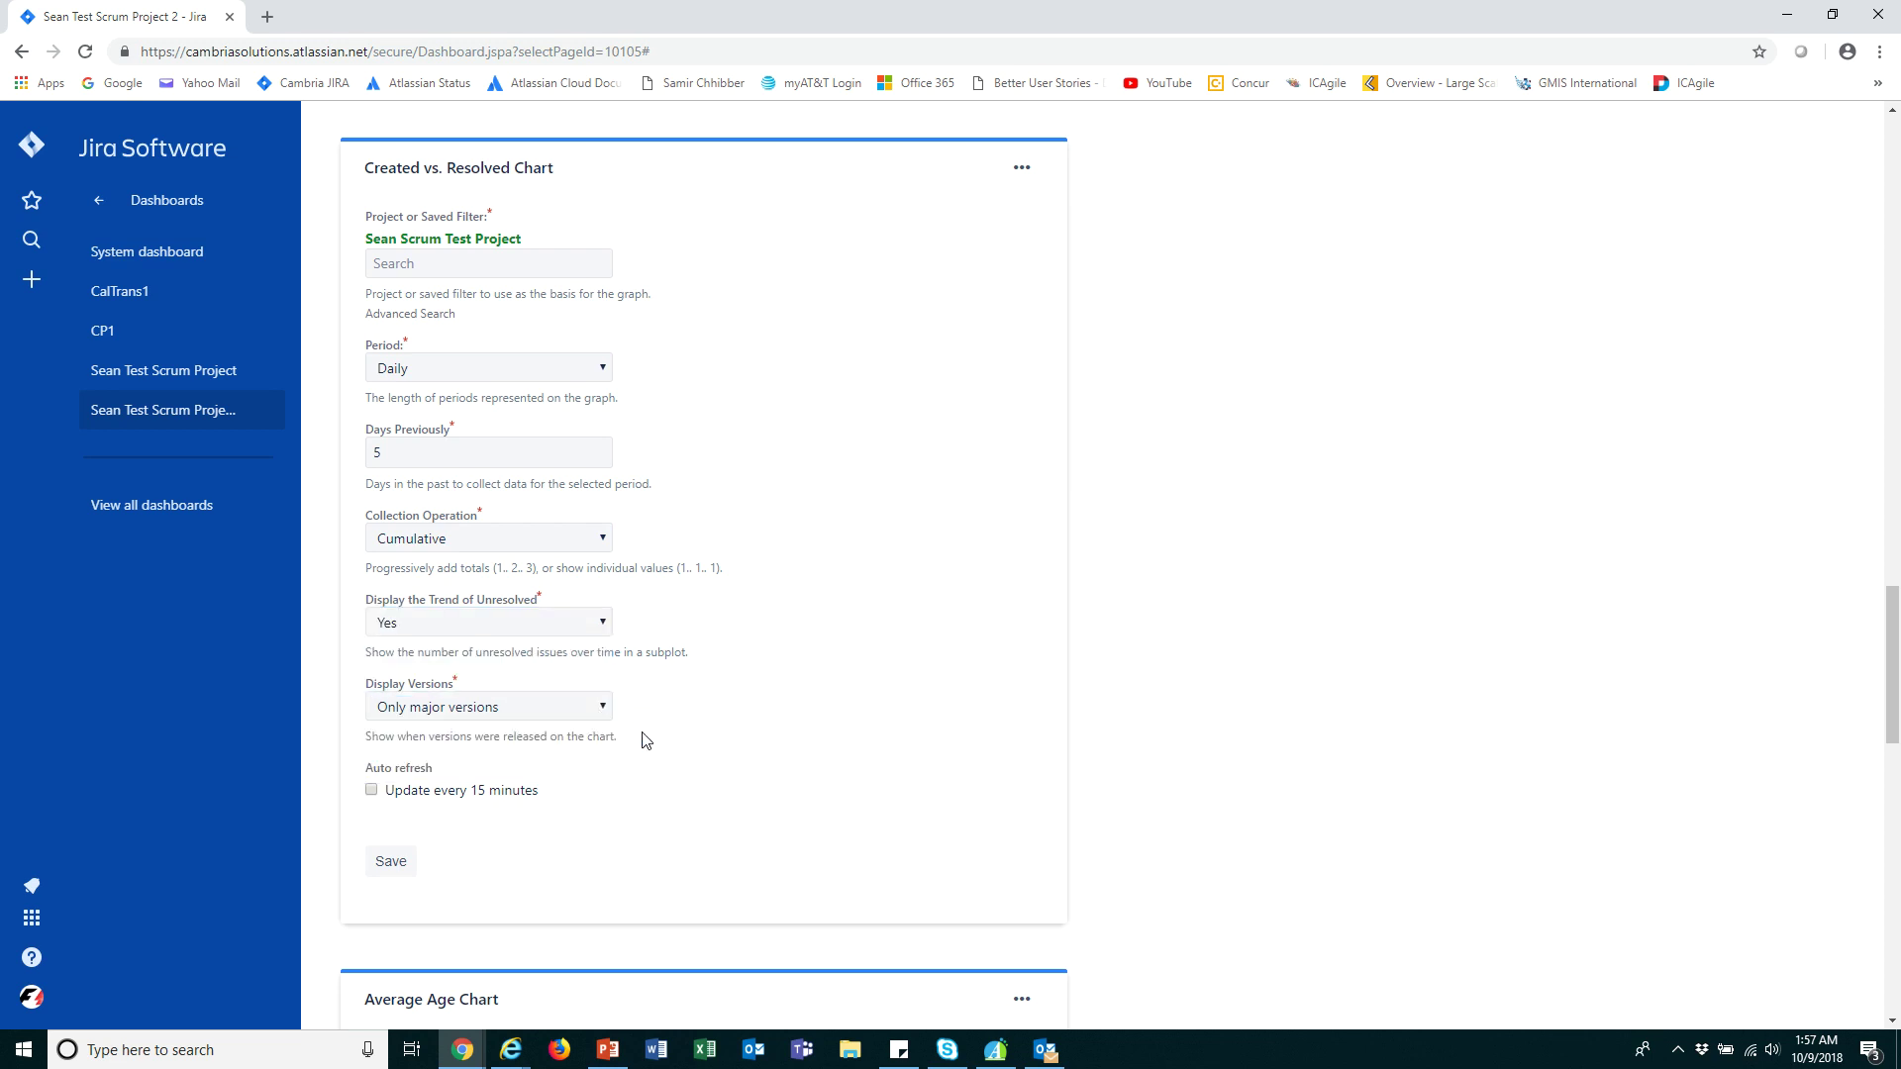
{"action": "left_click", "coordinate": [371, 790]}
{"action": "left_click", "coordinate": [390, 862]}
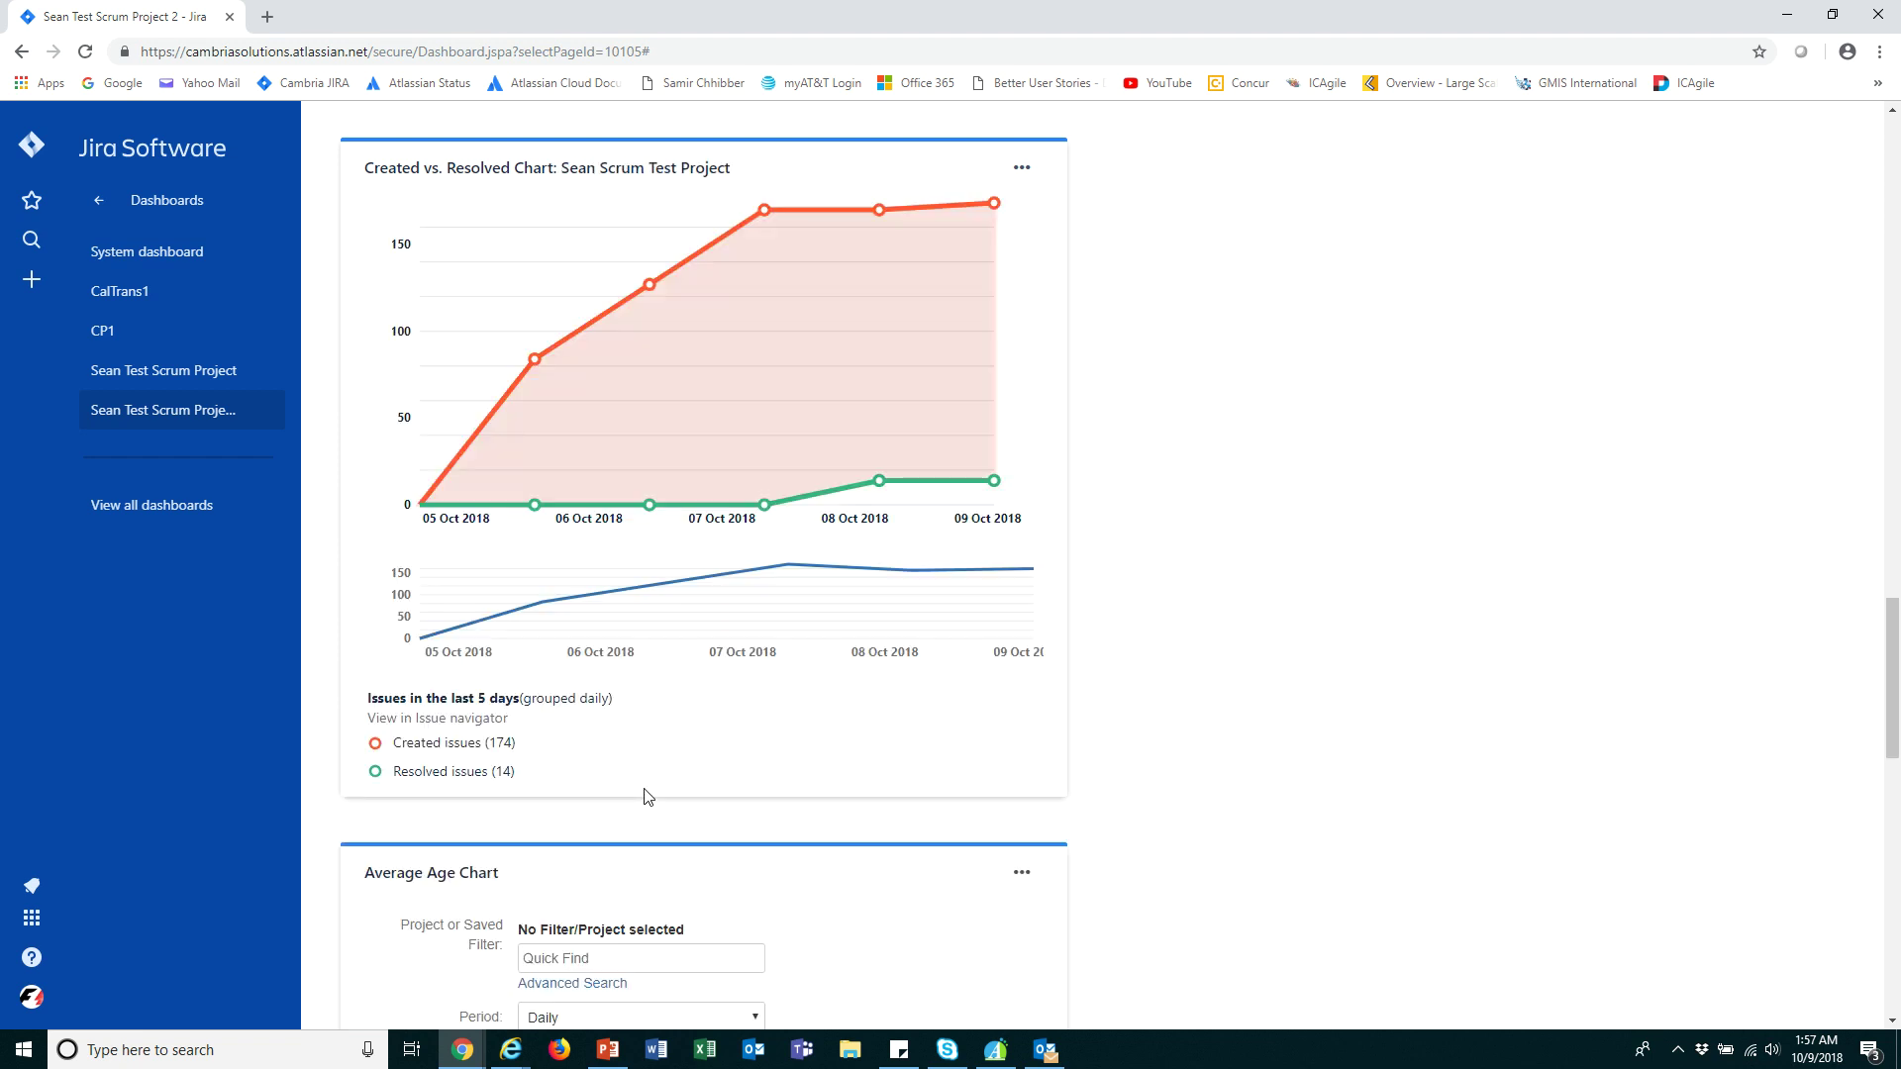
Find the Scrum Test Project and select it as the basis for the Average Age Chart.
{"action": "scroll", "coordinate": [645, 797], "scroll_direction": "down", "scroll_amount": 5}
{"action": "left_click", "coordinate": [597, 457]}
{"action": "type", "text": "sea"}
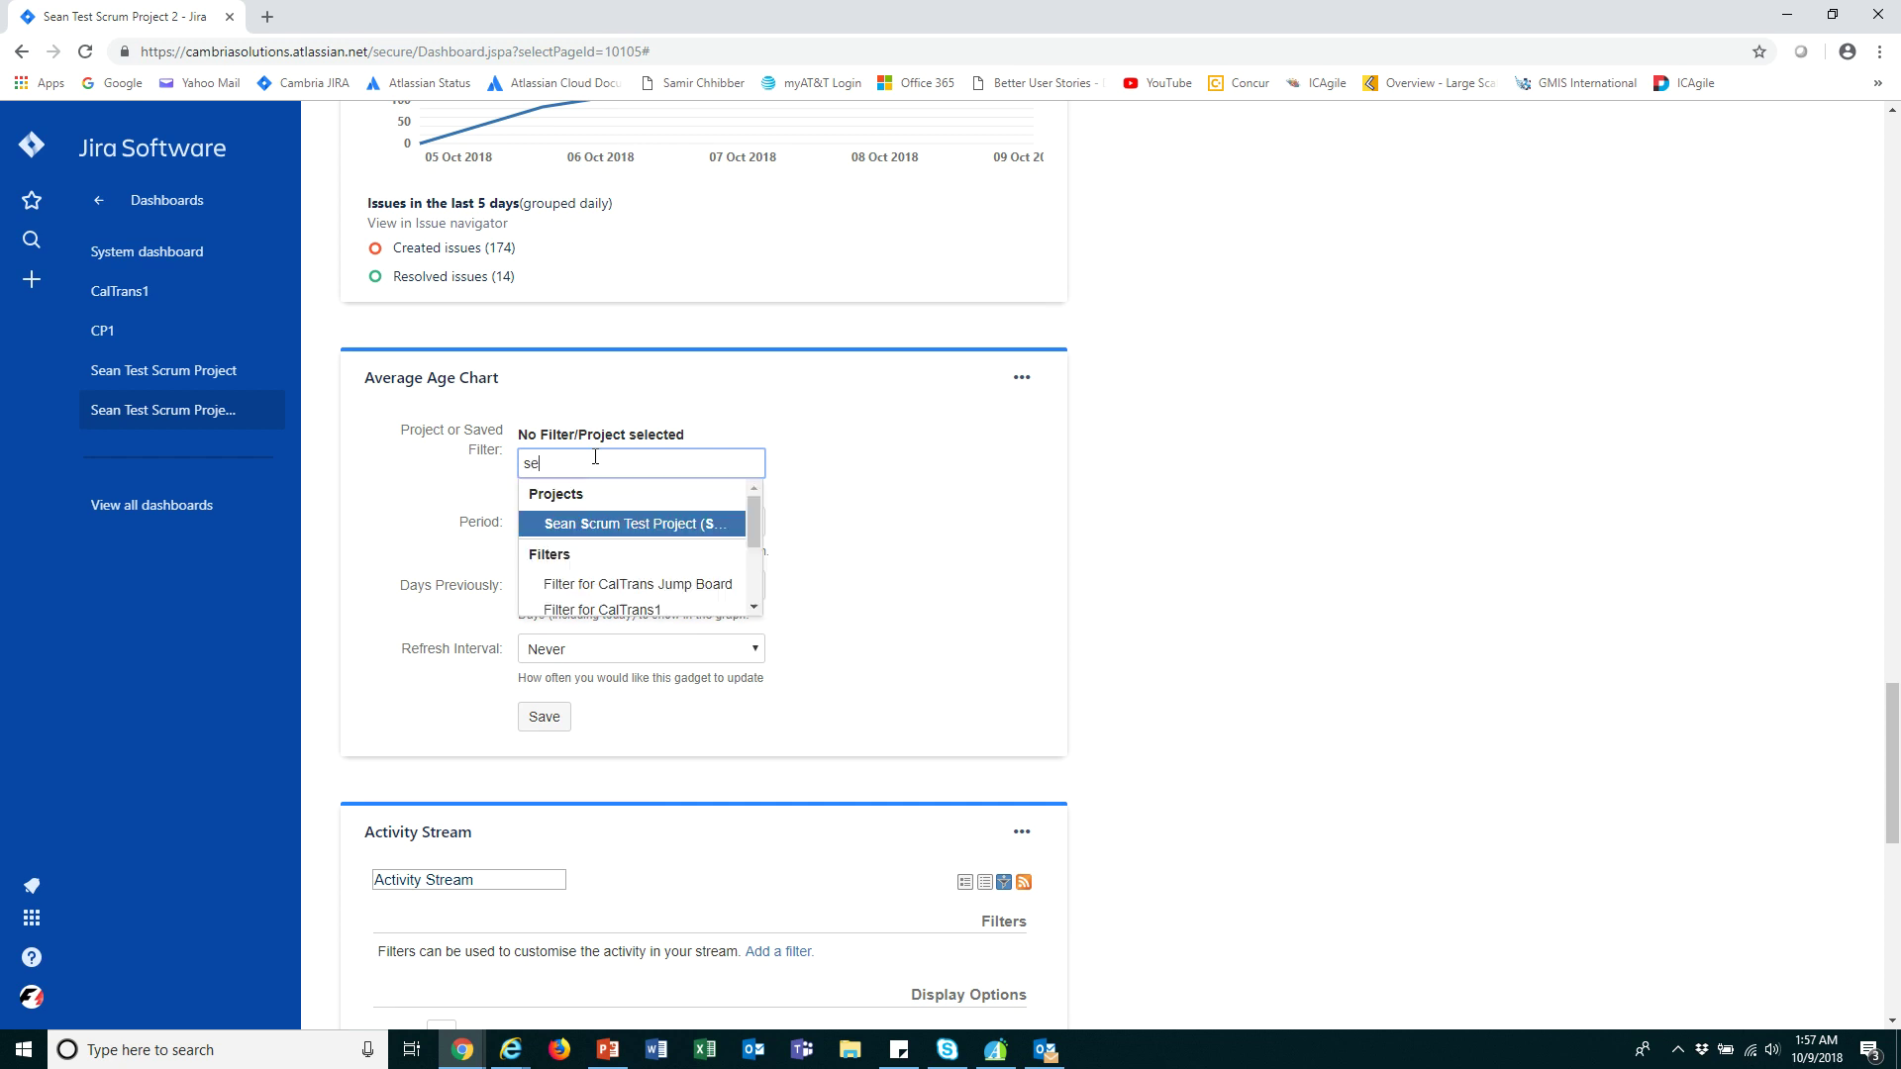
{"action": "left_click", "coordinate": [602, 528]}
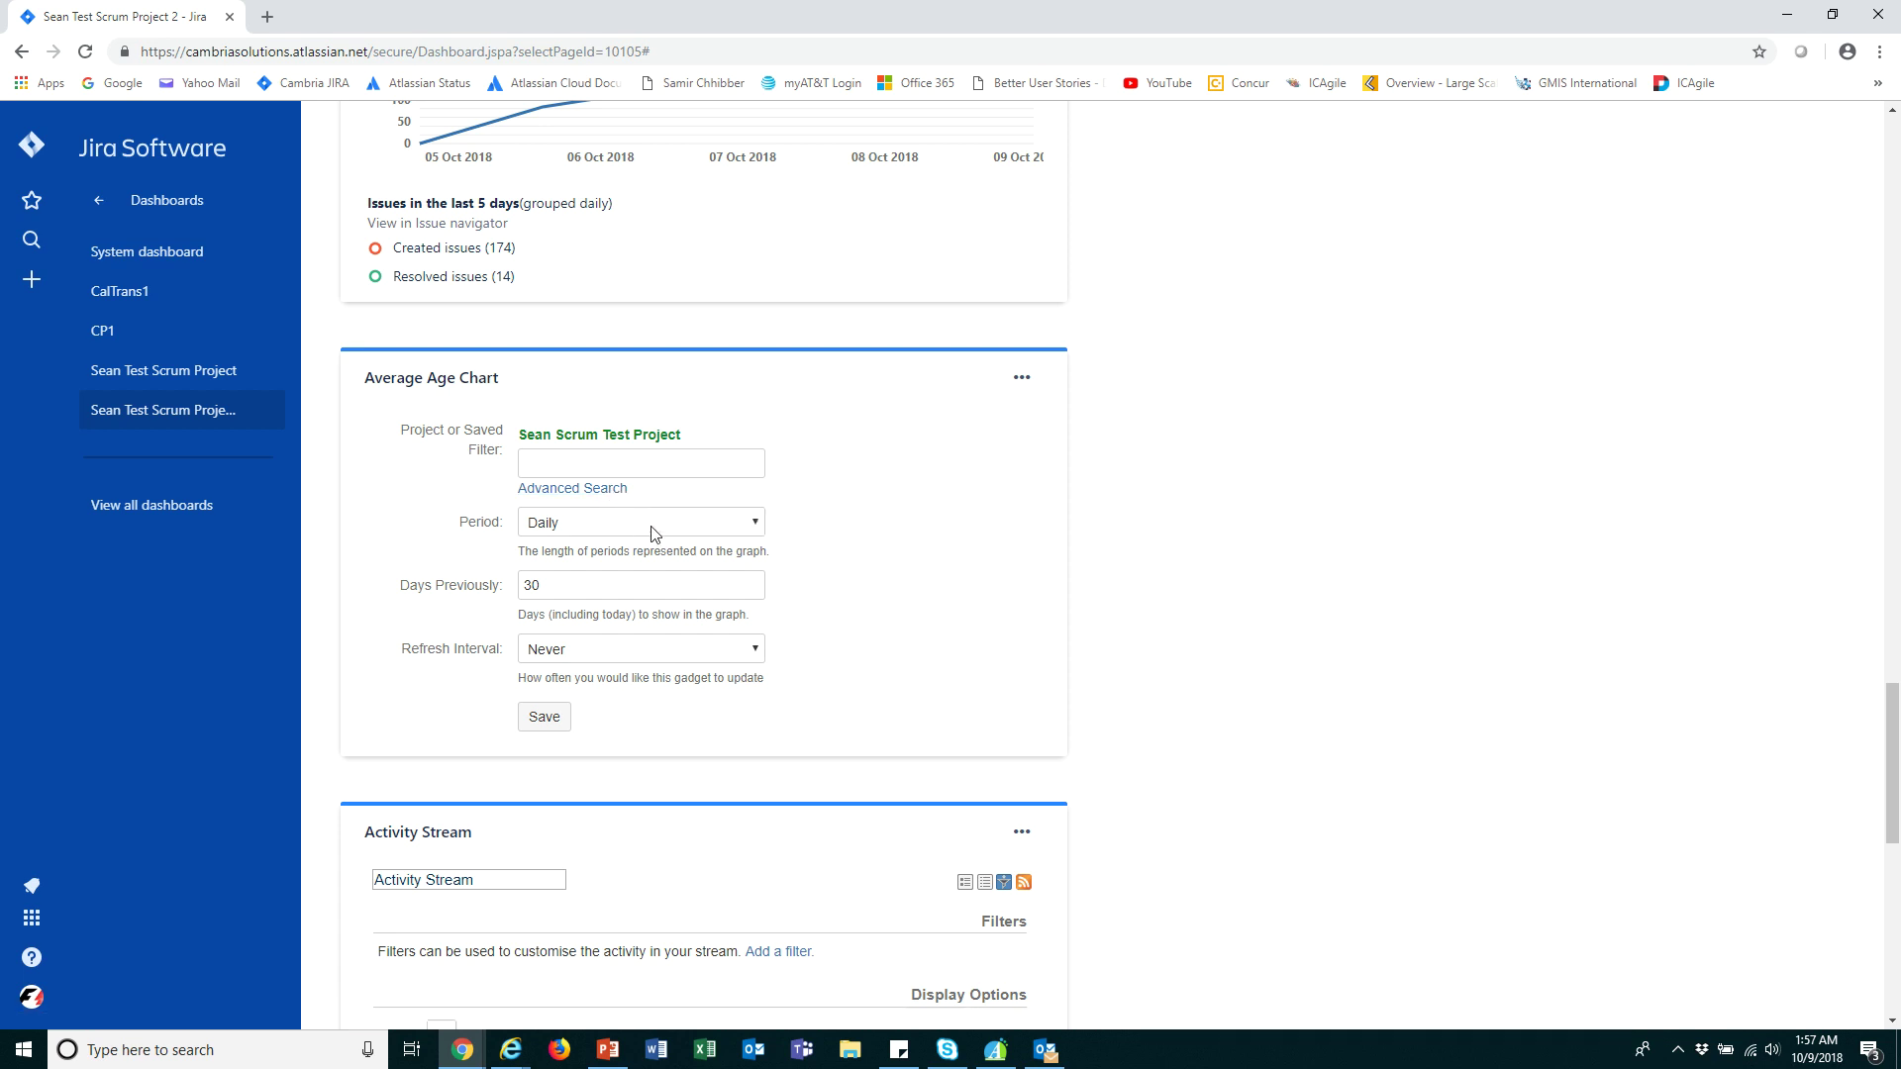
Set the Average Age Chart's period to Daily and its Days Previously value to 5.
{"action": "left_click", "coordinate": [701, 528]}
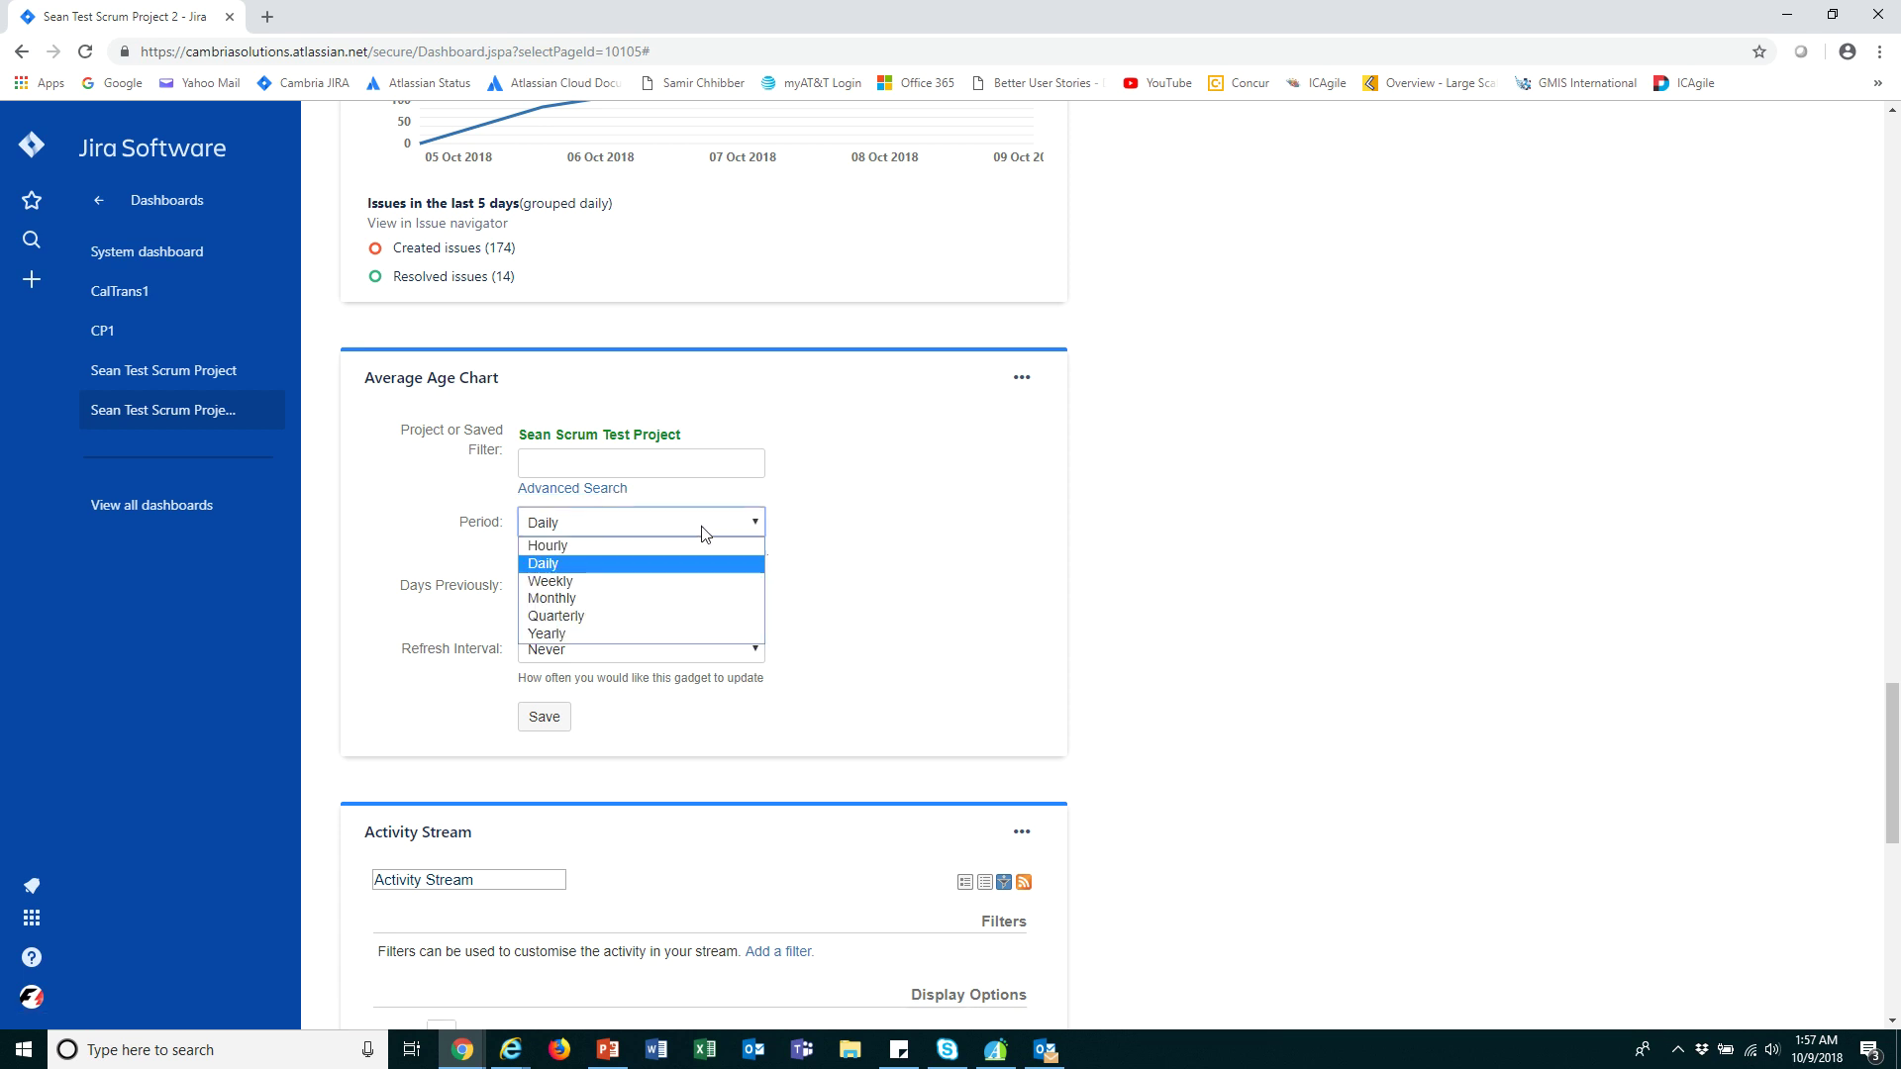
{"action": "left_click", "coordinate": [616, 582]}
{"action": "left_click", "coordinate": [758, 525]}
{"action": "left_click", "coordinate": [628, 562]}
{"action": "double_click", "coordinate": [555, 584]}
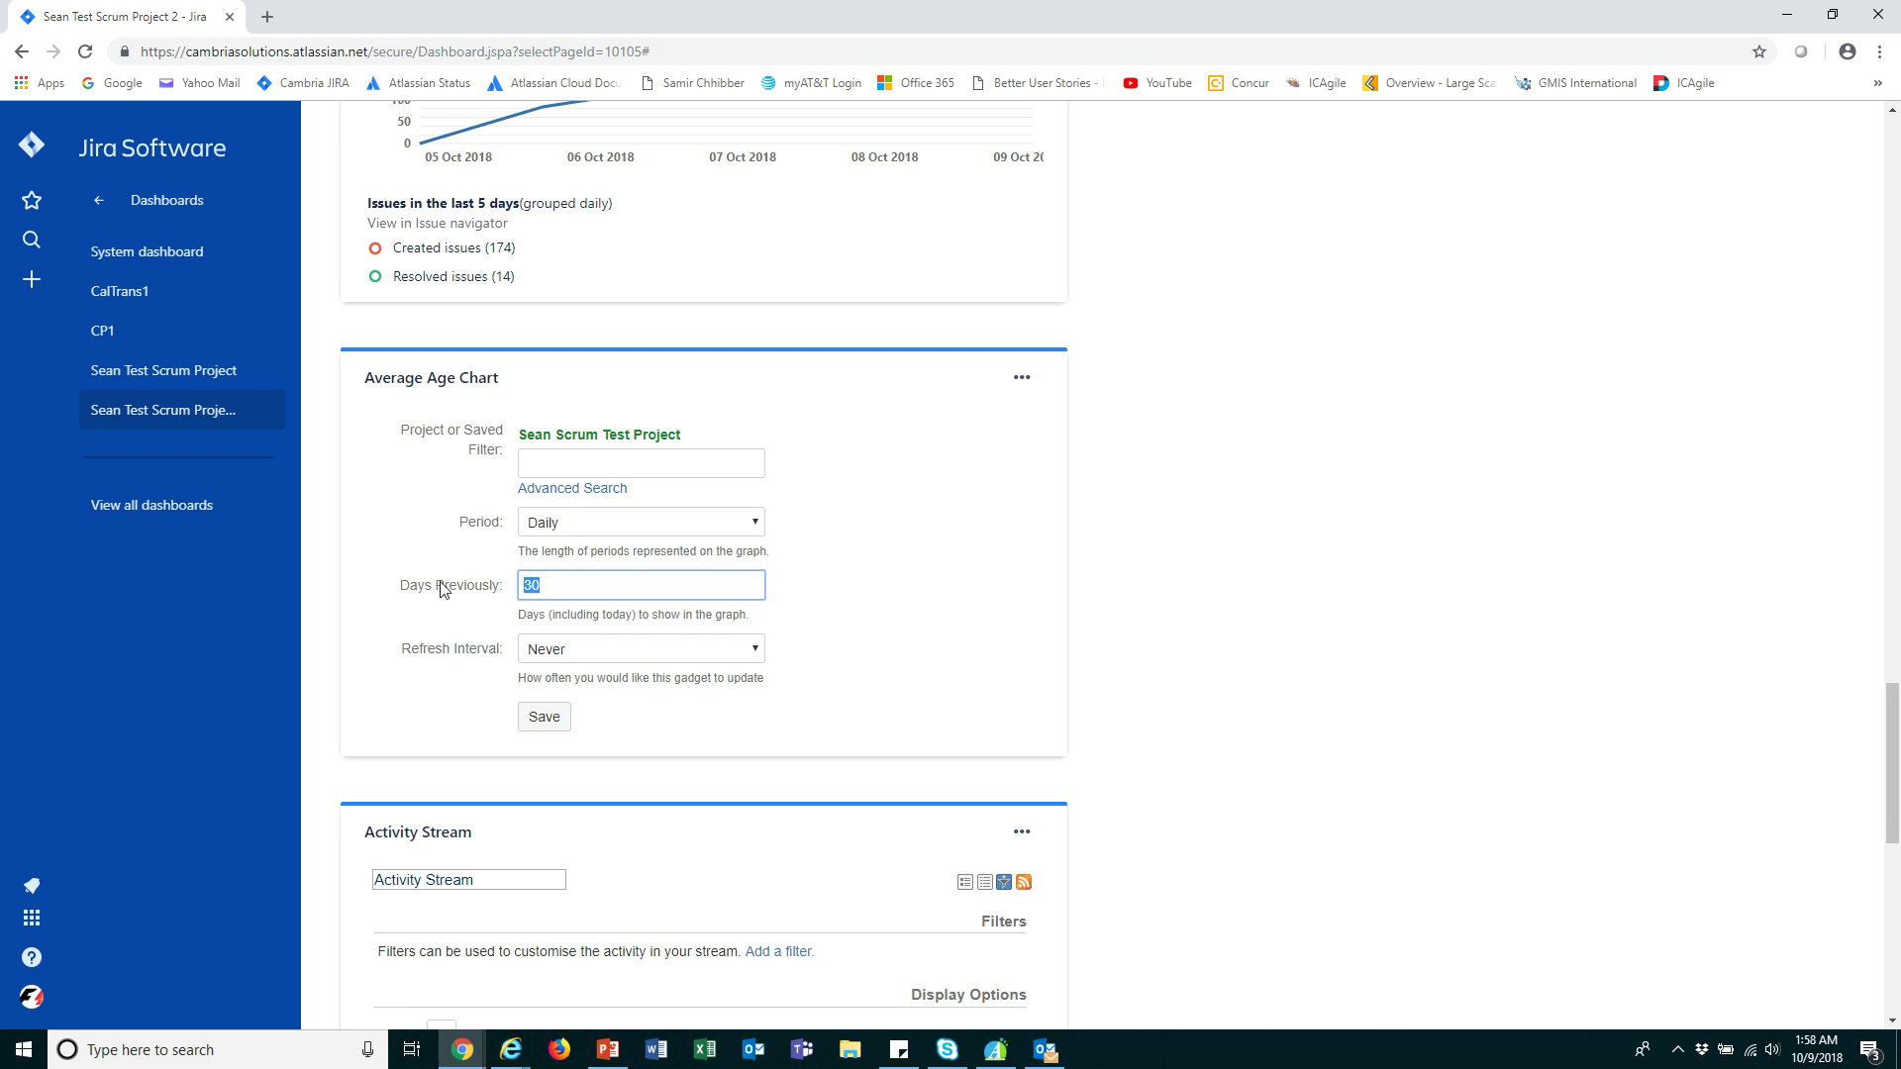
{"action": "type", "text": "5"}
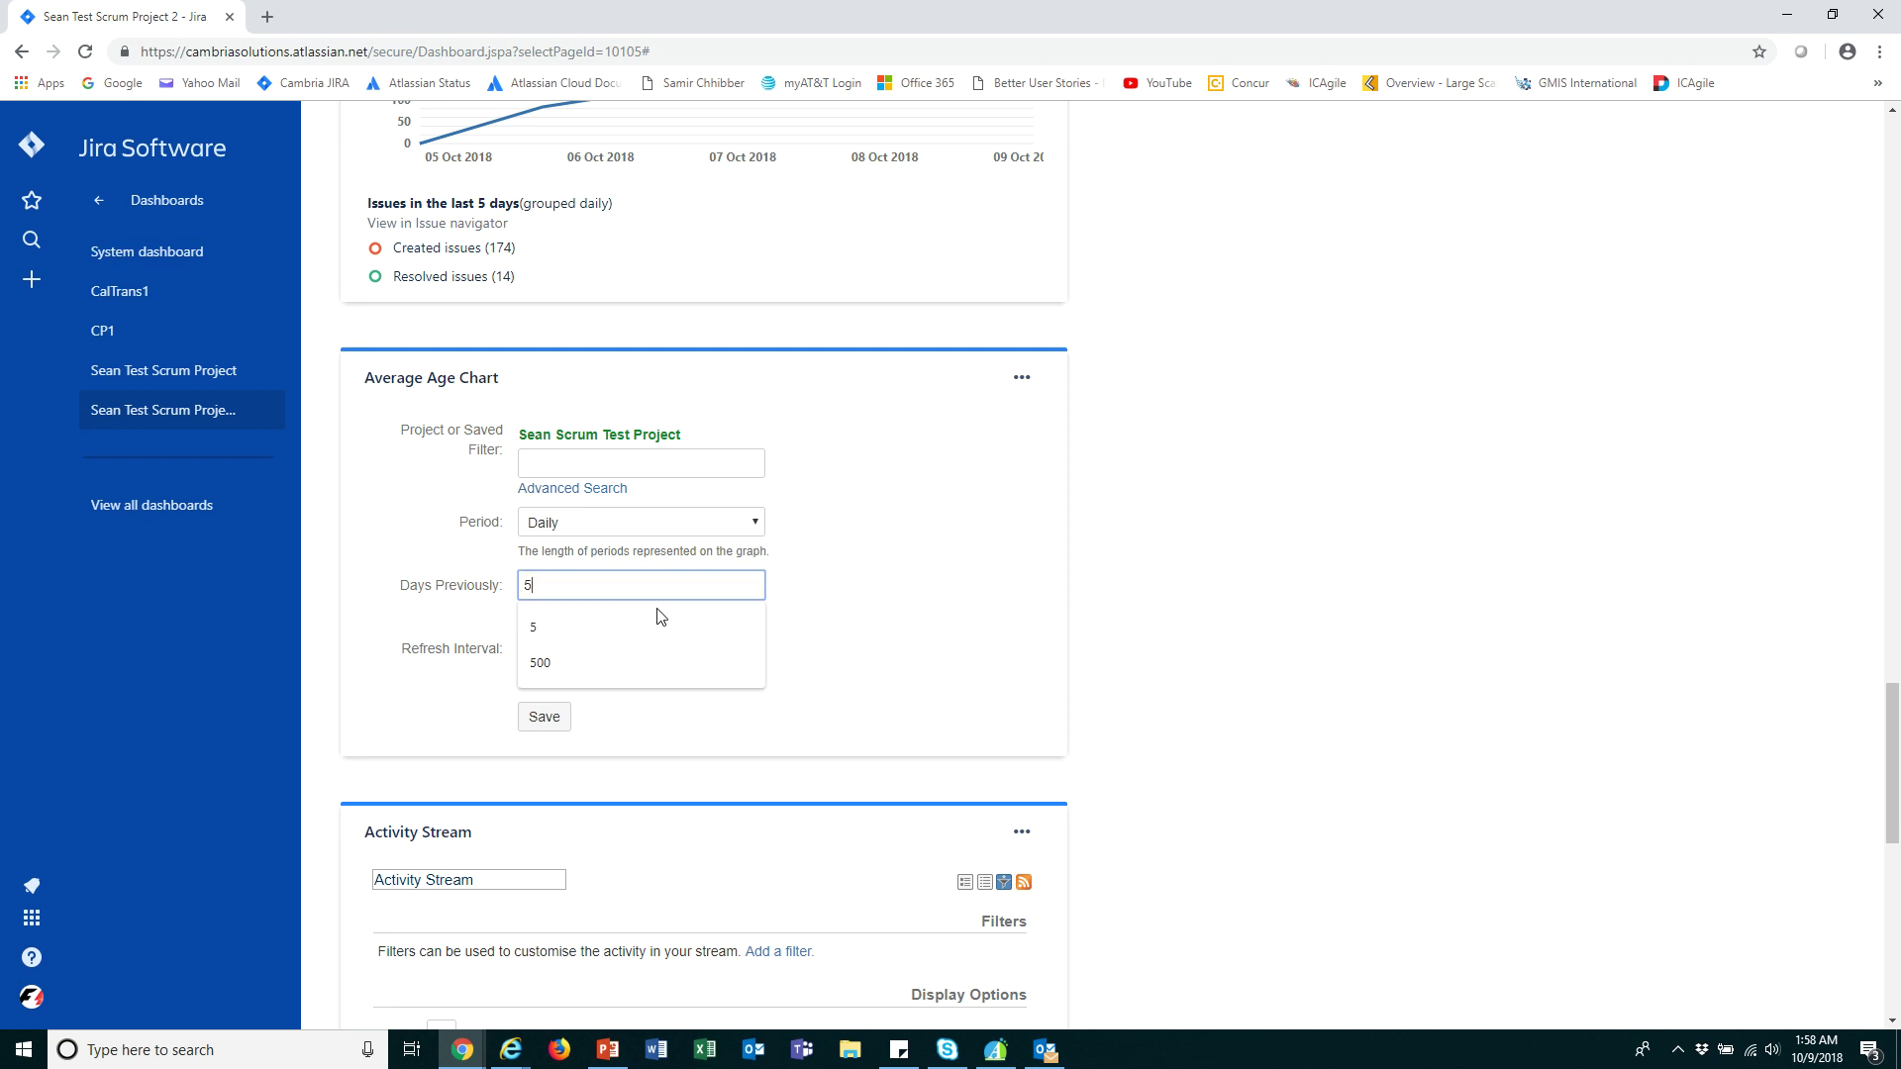
{"action": "left_click", "coordinate": [831, 606]}
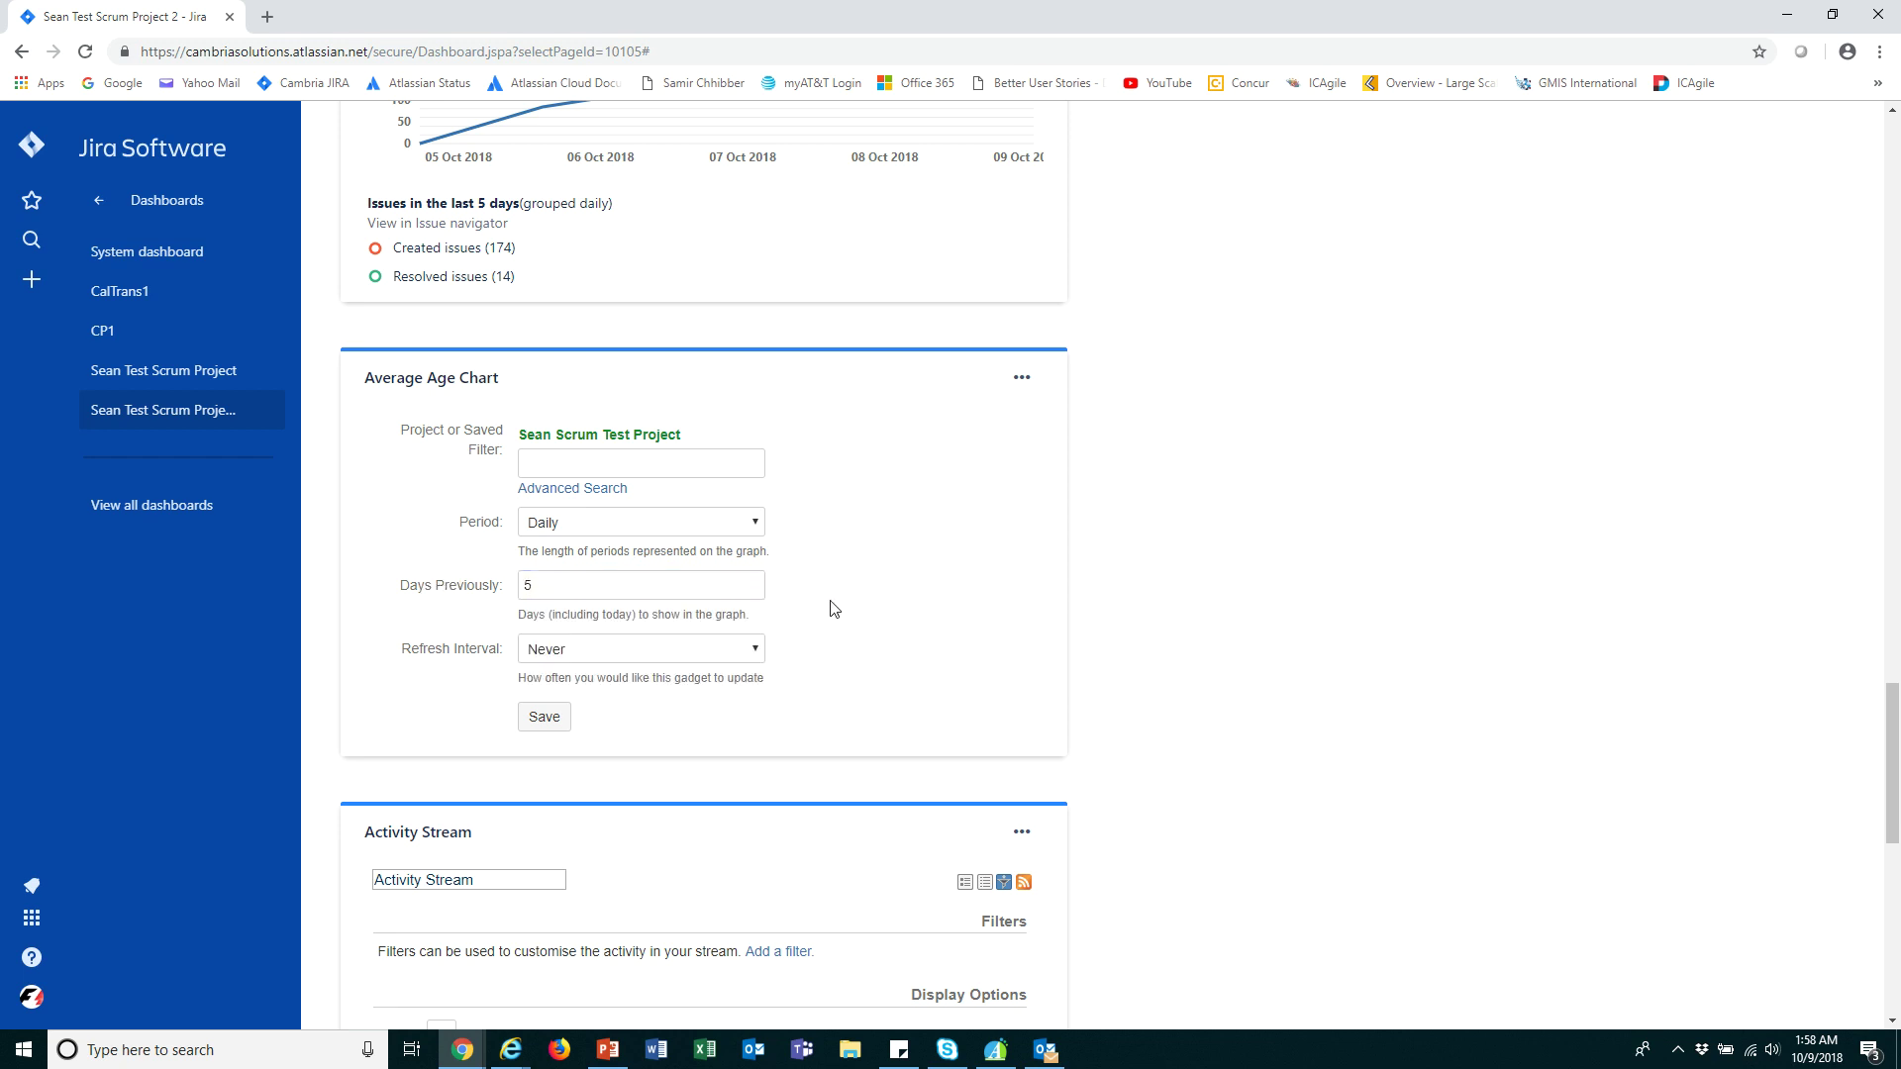
Choose a refresh interval for the Average Age Chart and save the gadget.
{"action": "left_click", "coordinate": [689, 659]}
{"action": "left_click", "coordinate": [594, 683]}
{"action": "left_click", "coordinate": [553, 725]}
Enable automatic refresh every 15 minutes for the Activity Stream gadget and save its settings.
{"action": "scroll", "coordinate": [665, 722], "scroll_direction": "down", "scroll_amount": 6}
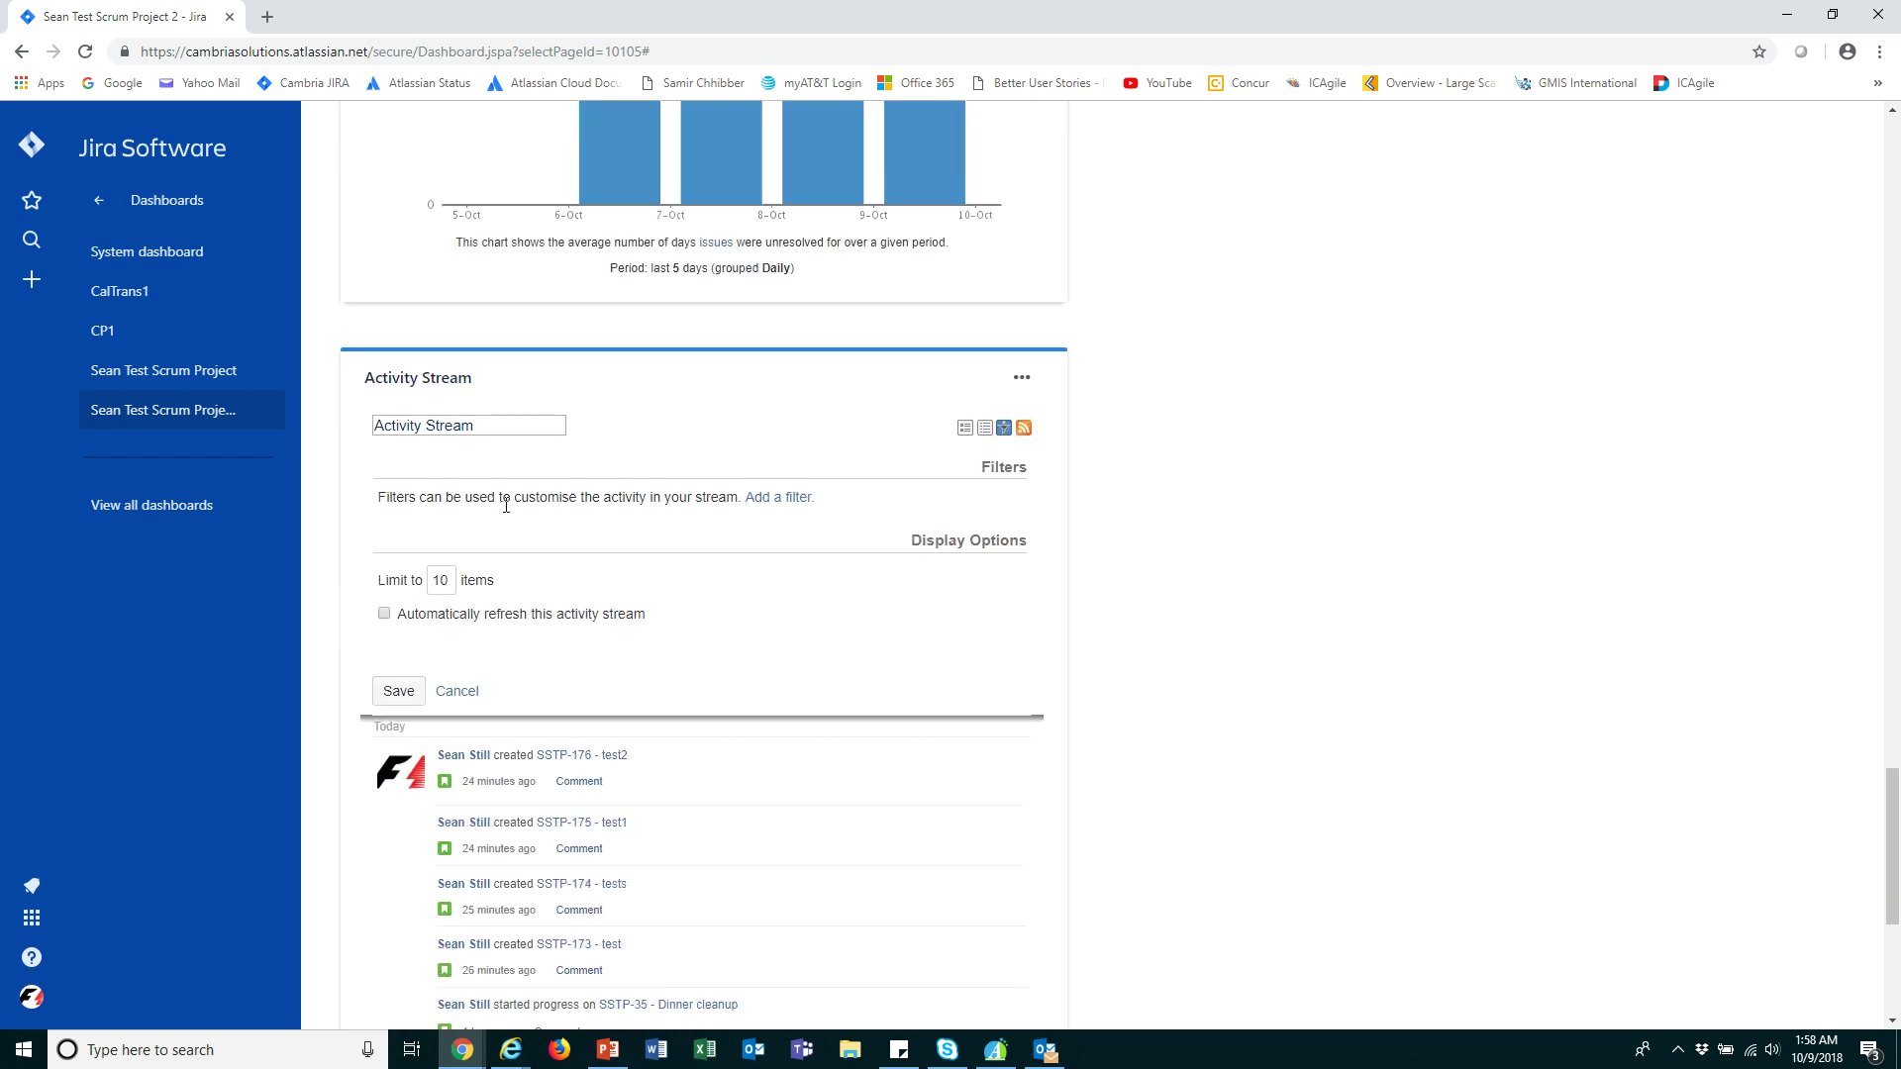
{"action": "scroll", "coordinate": [522, 518], "scroll_direction": "down", "scroll_amount": 1}
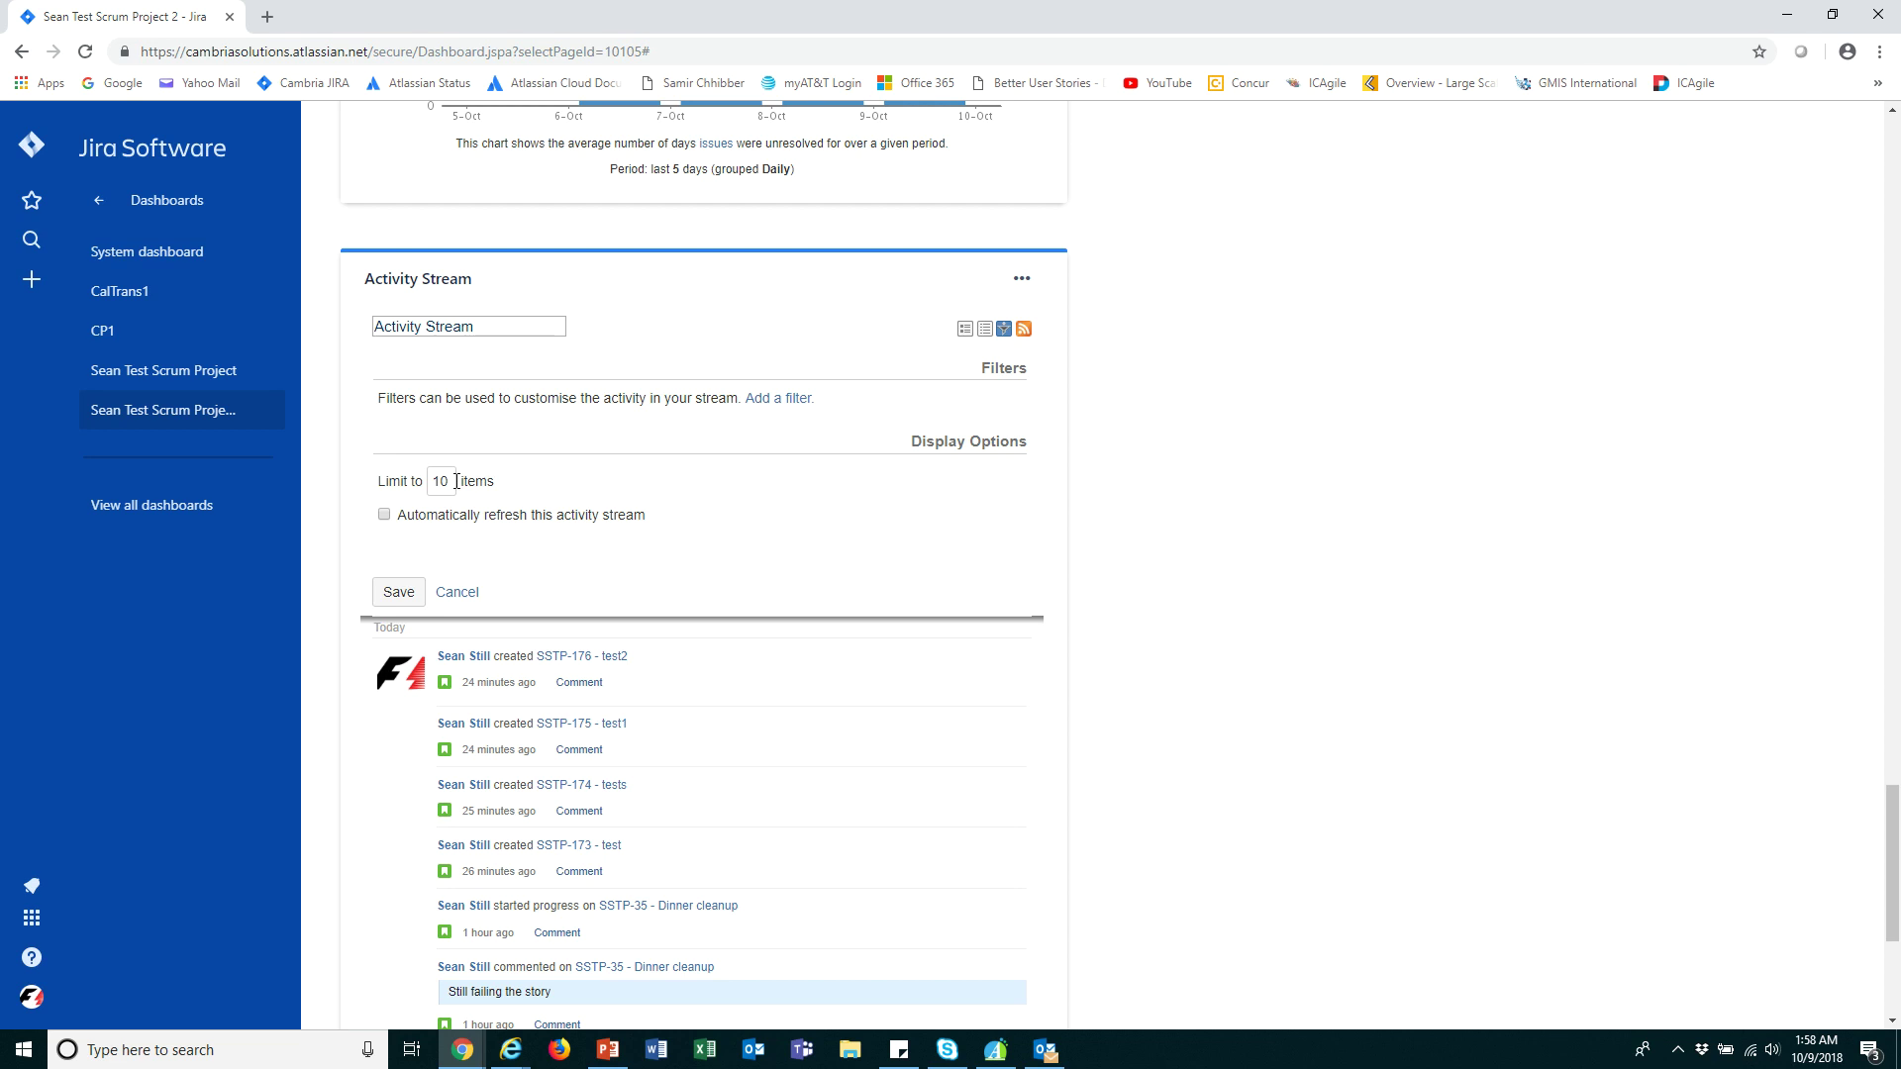
{"action": "left_click", "coordinate": [384, 514]}
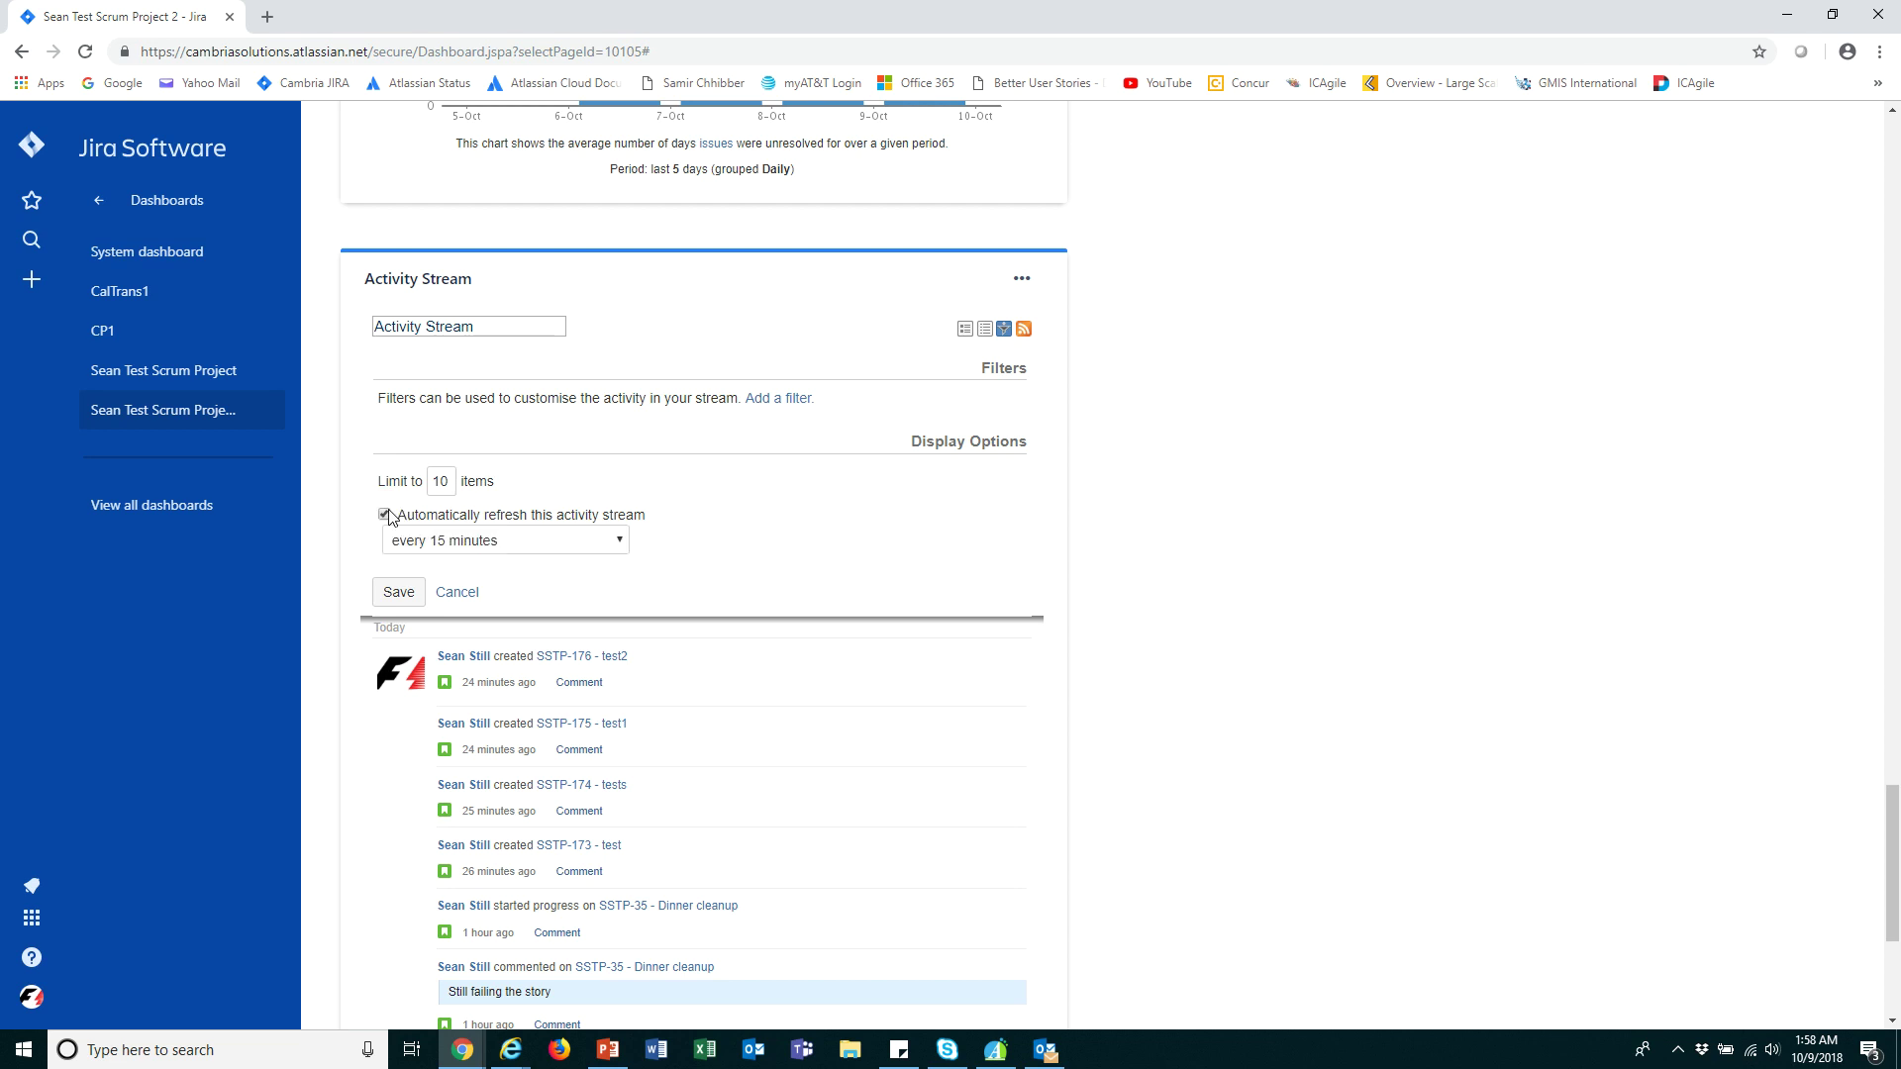
{"action": "left_click", "coordinate": [398, 591]}
{"action": "scroll", "coordinate": [719, 642], "scroll_direction": "down", "scroll_amount": 2}
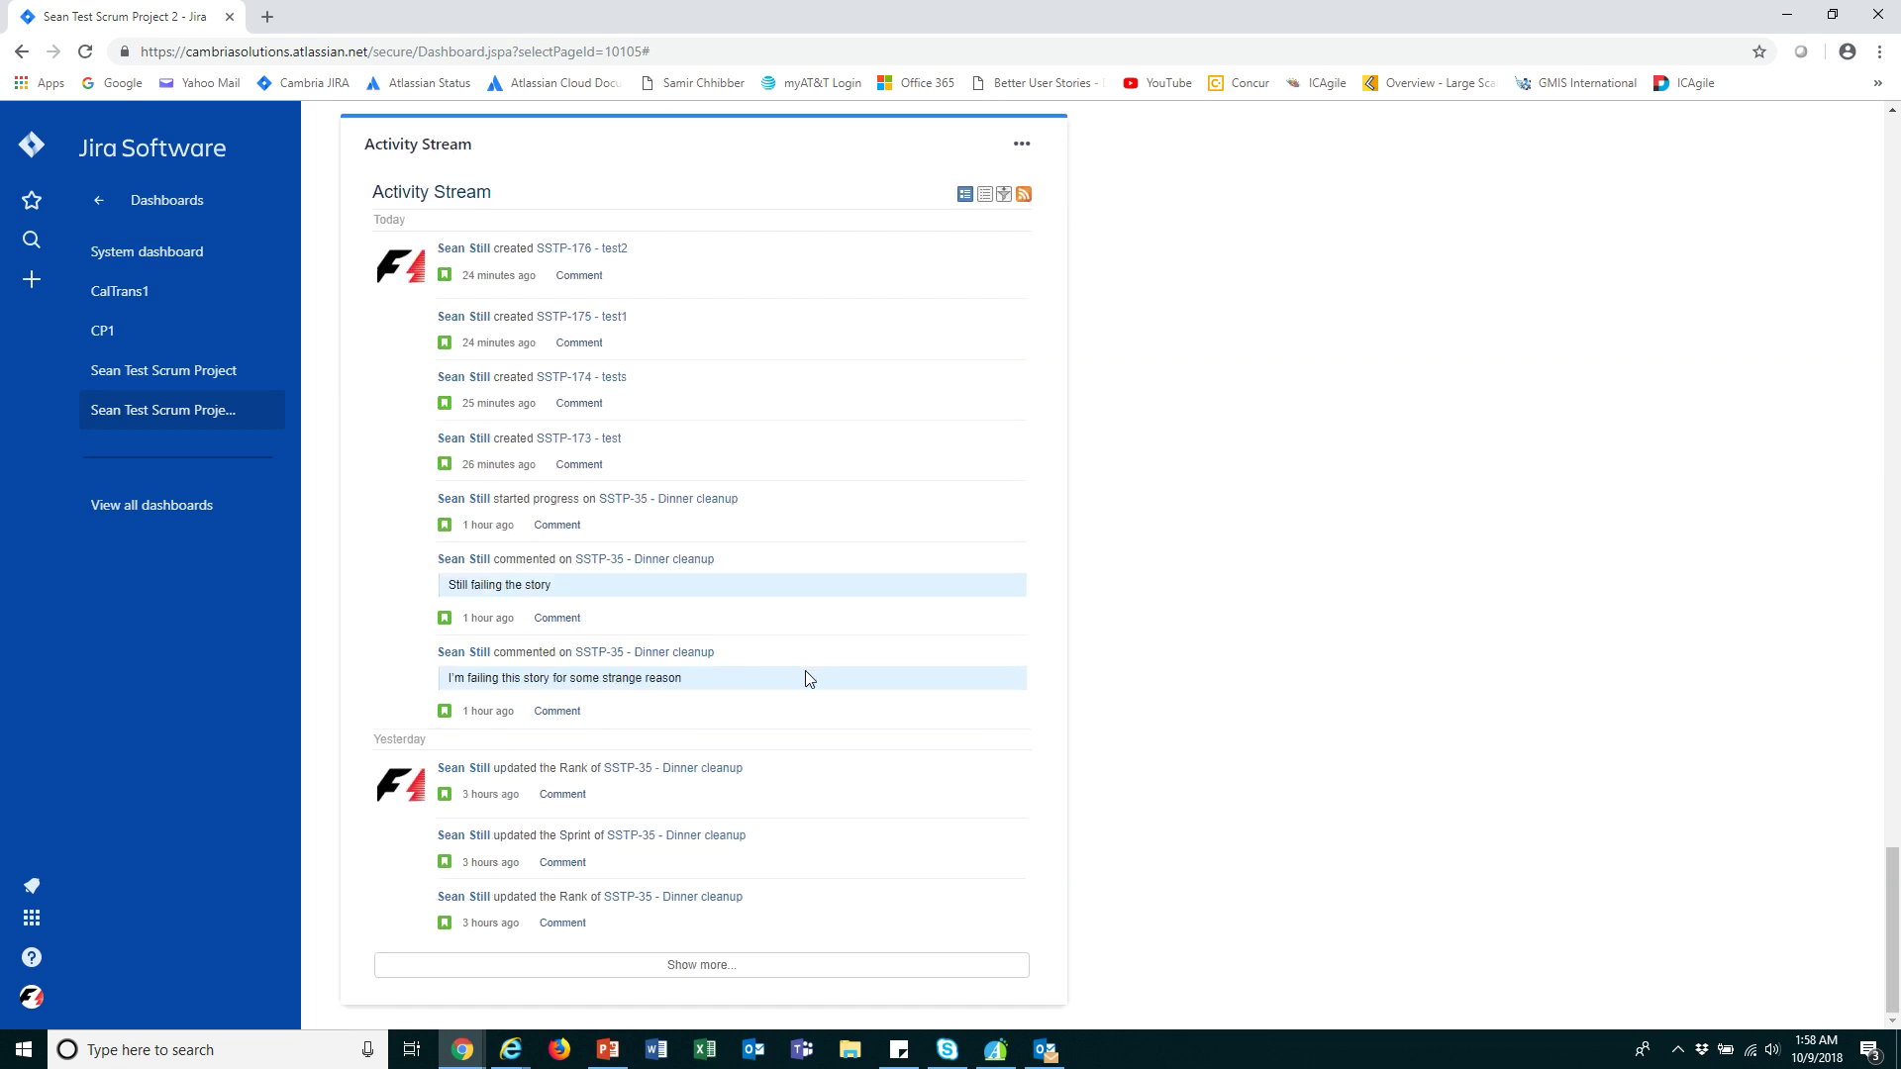
Move the Sprint Burndown Gadget to the top of the dashboard's second column and place the Recently Created Chart beneath it.
{"action": "scroll", "coordinate": [807, 678], "scroll_direction": "up", "scroll_amount": 20}
{"action": "scroll", "coordinate": [821, 690], "scroll_direction": "up", "scroll_amount": 1}
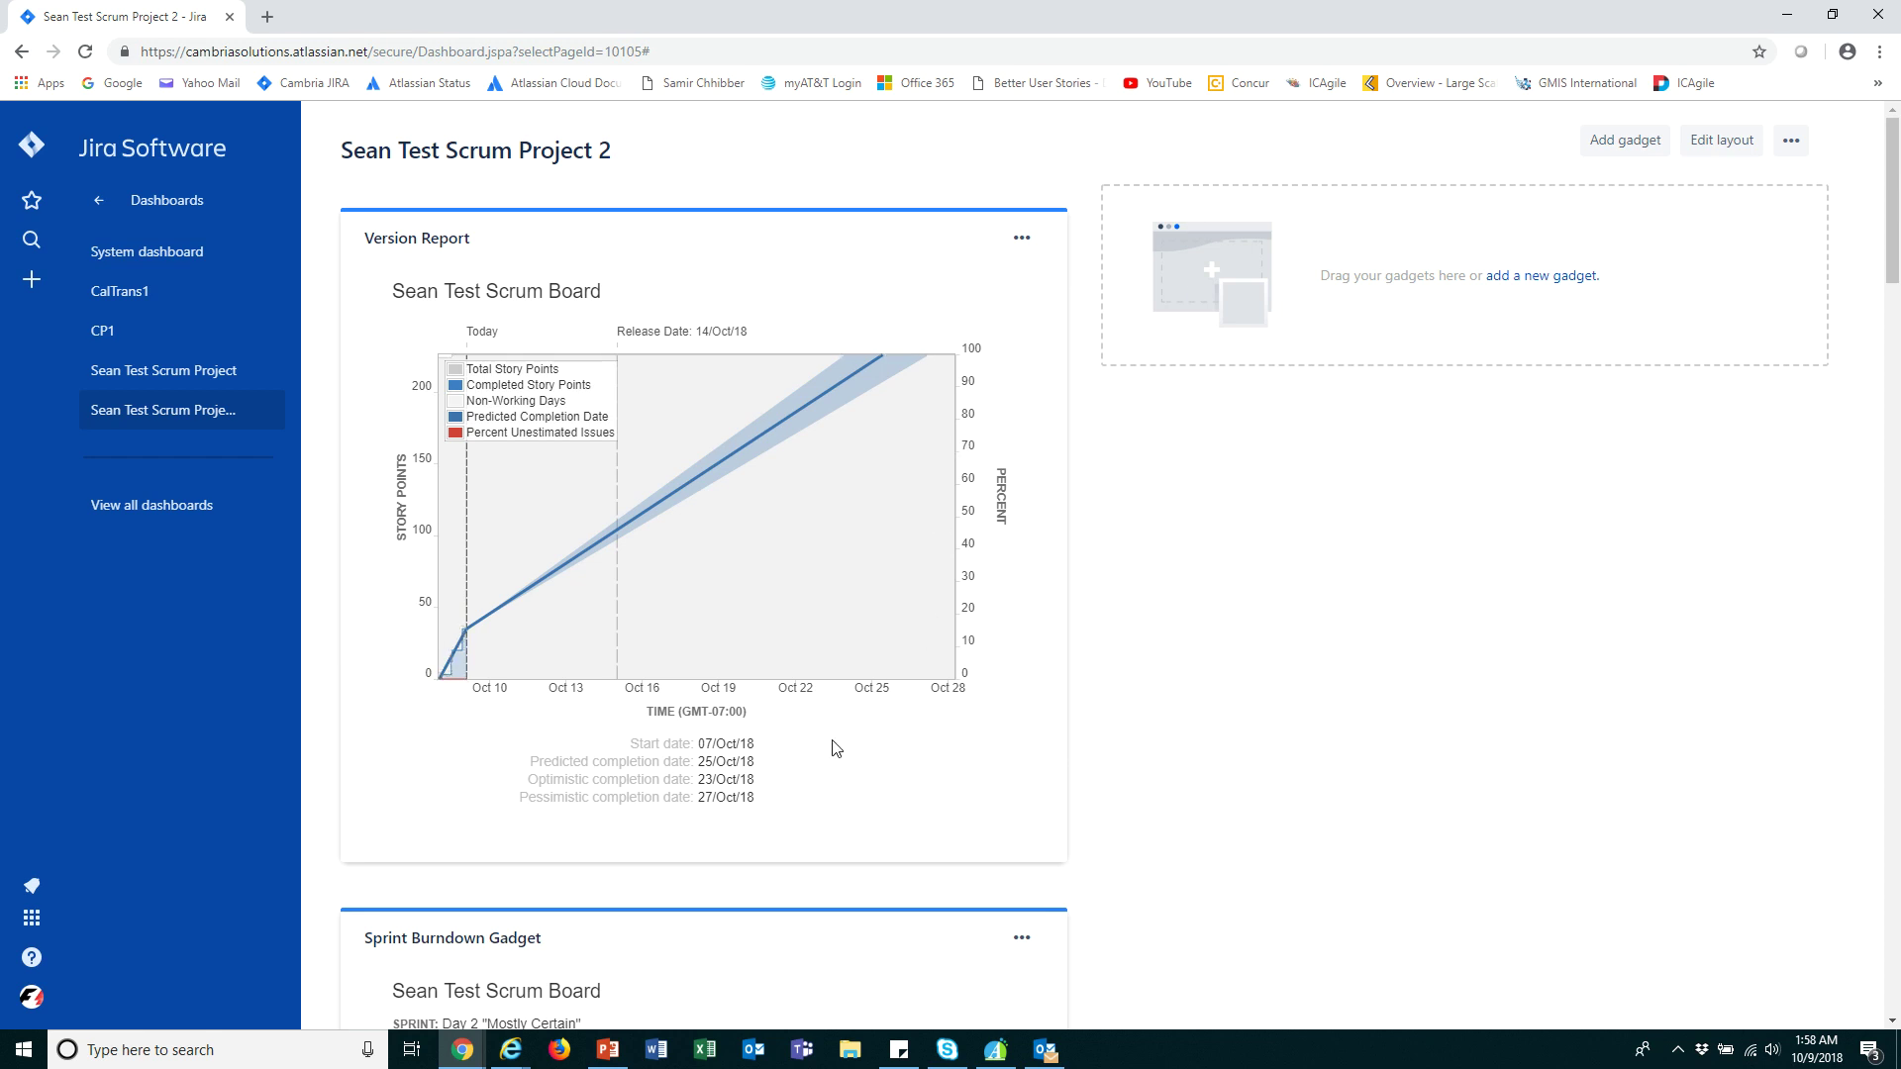
{"action": "left_click_drag", "start_coordinate": [742, 926], "coordinate": [1459, 187]}
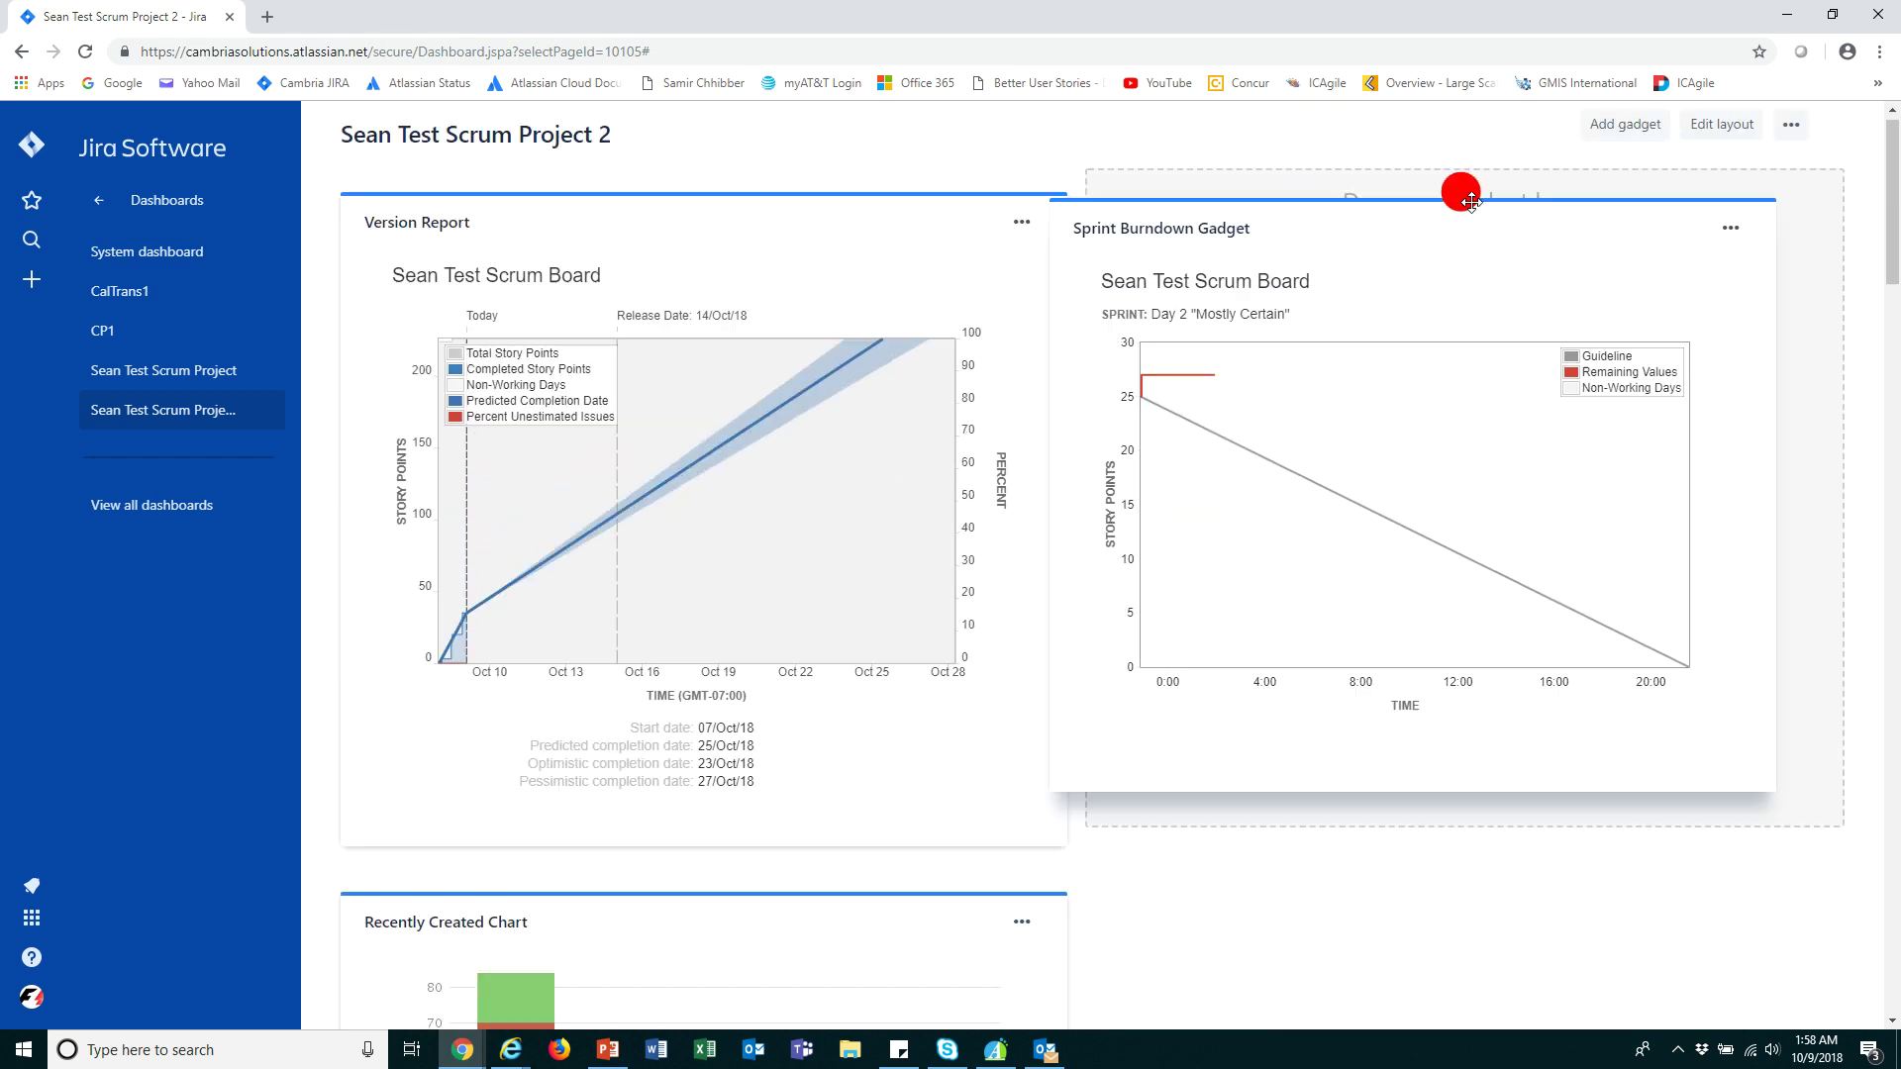
{"action": "scroll", "coordinate": [1125, 604], "scroll_direction": "down", "scroll_amount": 4}
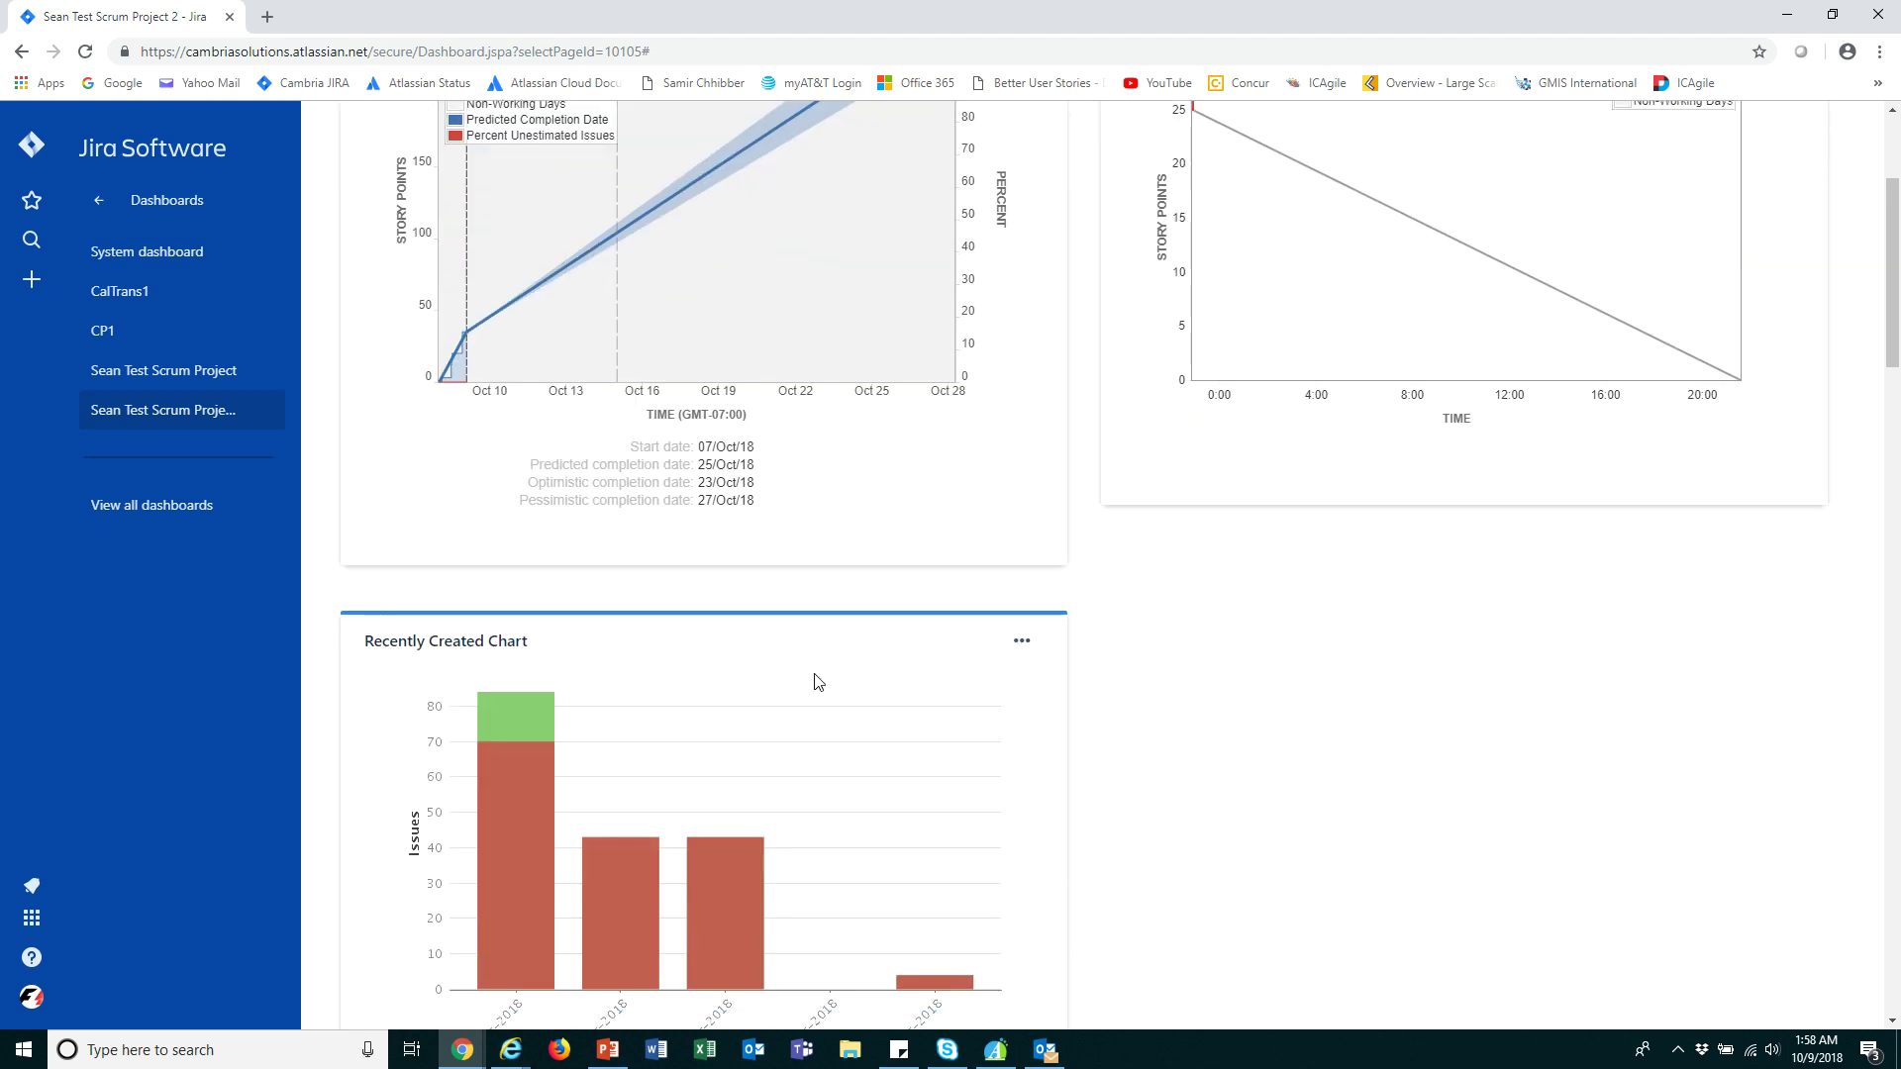
{"action": "left_click_drag", "start_coordinate": [757, 654], "coordinate": [1400, 602]}
Move the Created vs. Resolved Chart into the second column below the Recently Created Chart.
{"action": "scroll", "coordinate": [1388, 610], "scroll_direction": "down", "scroll_amount": 2}
{"action": "scroll", "coordinate": [1366, 634], "scroll_direction": "down", "scroll_amount": 6}
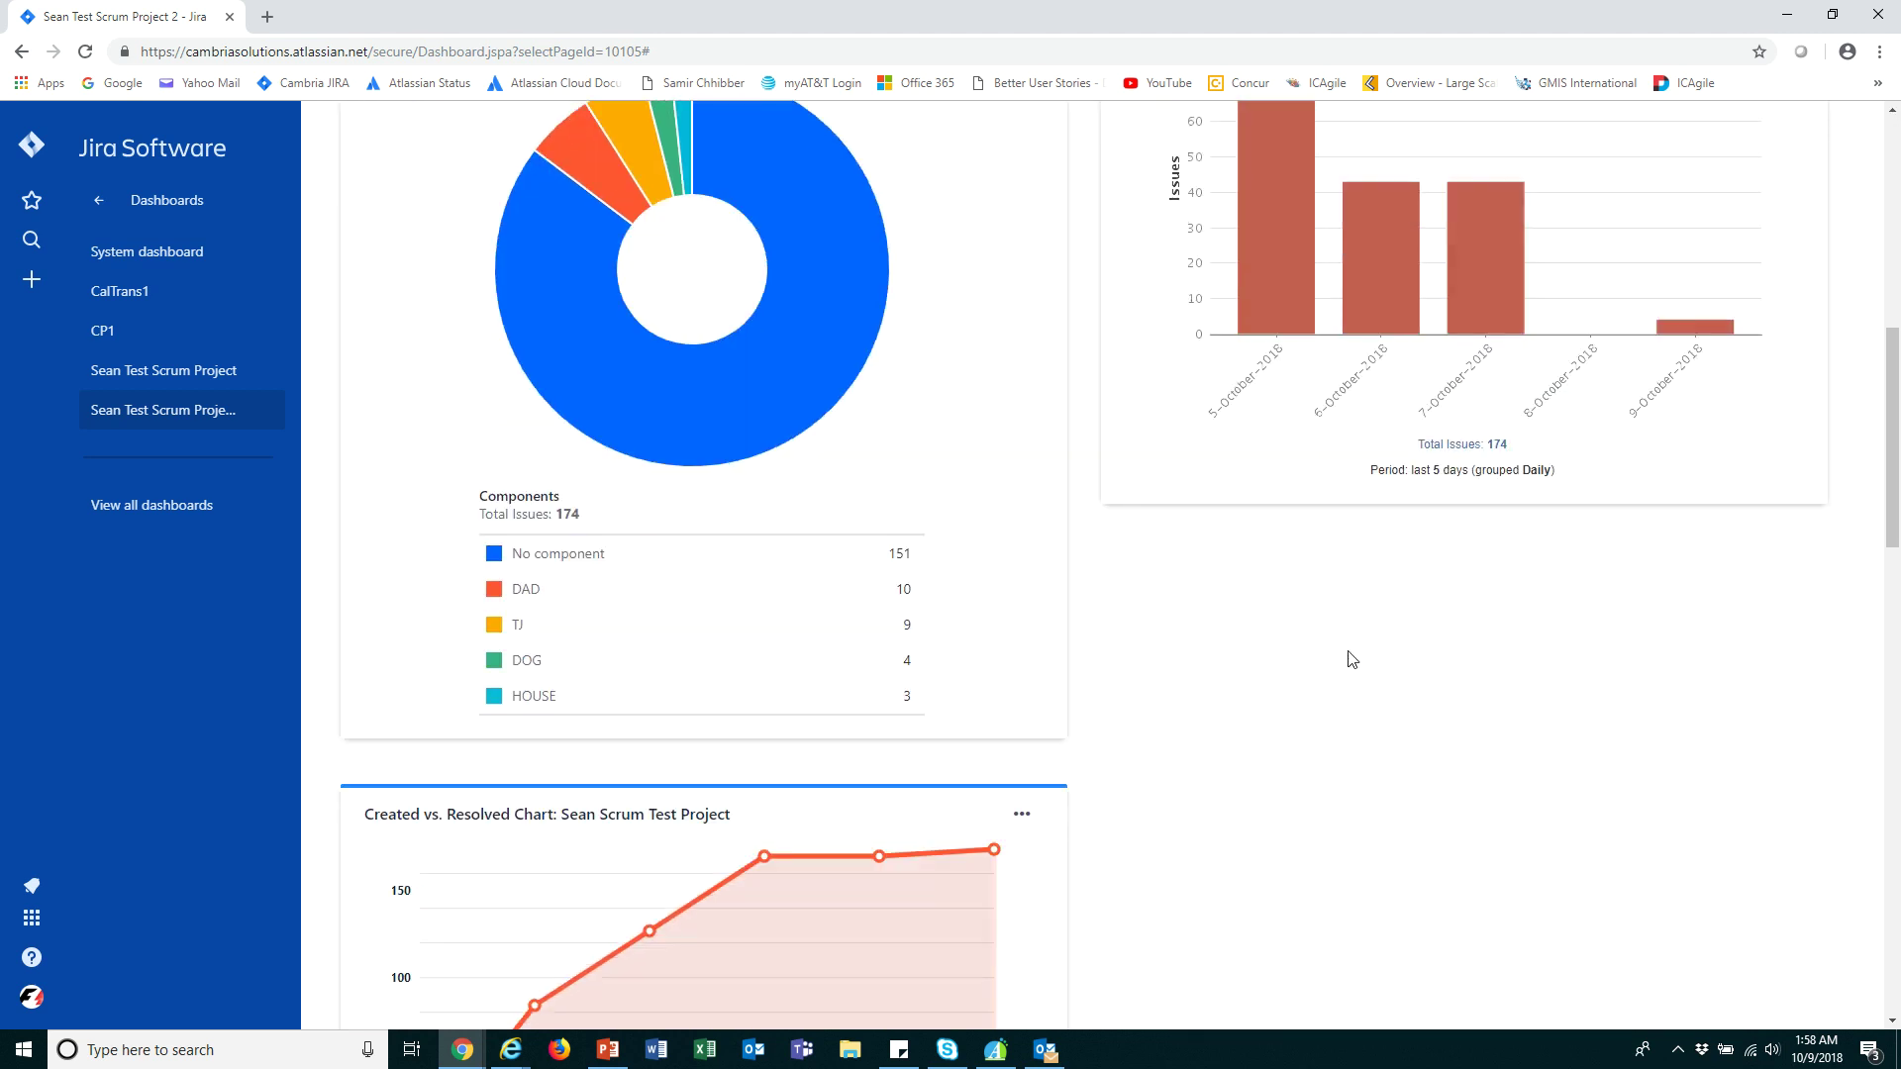
{"action": "left_click_drag", "start_coordinate": [795, 480], "coordinate": [1530, 537]}
{"action": "scroll", "coordinate": [1446, 305], "scroll_direction": "up", "scroll_amount": 2}
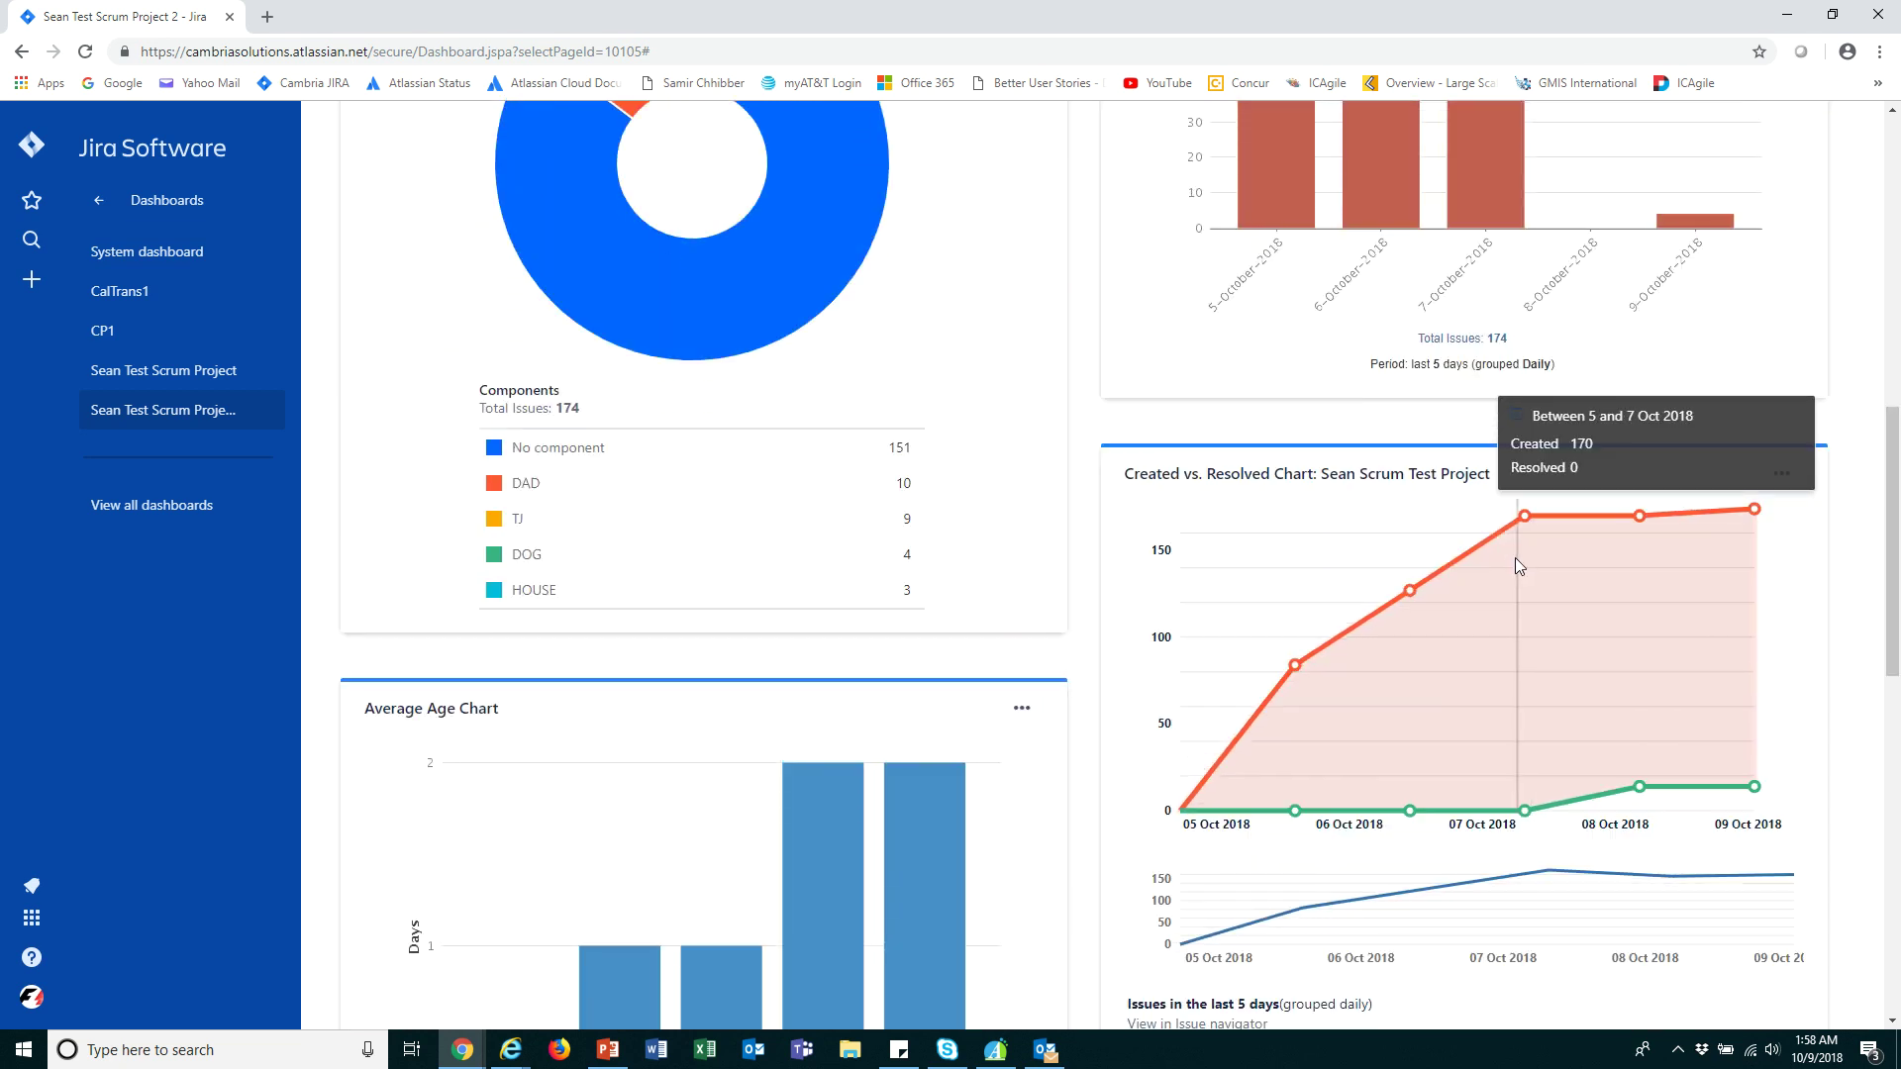
{"action": "scroll", "coordinate": [1472, 615], "scroll_direction": "down", "scroll_amount": 10}
{"action": "scroll", "coordinate": [1464, 628], "scroll_direction": "up", "scroll_amount": 15}
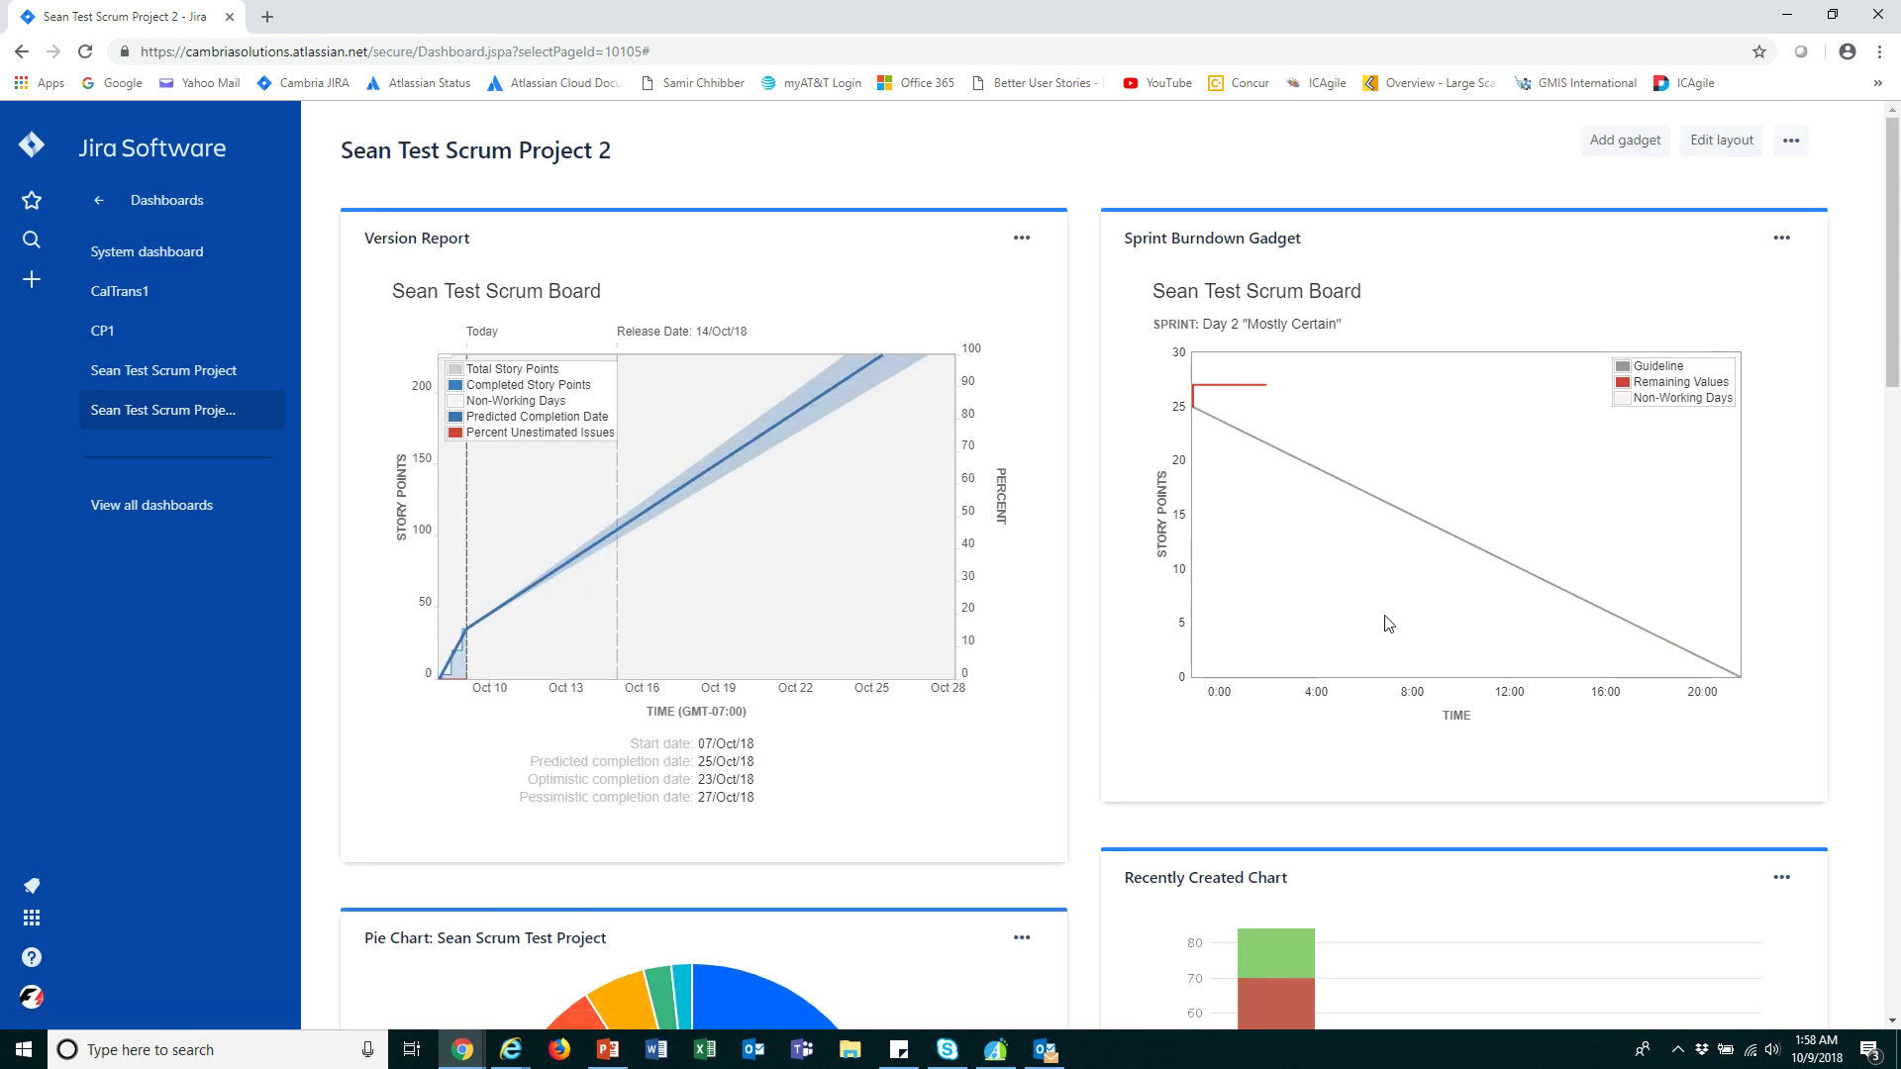
Change the dashboard layout to a single column and review the stacked gadgets.
{"action": "left_click", "coordinate": [1723, 144]}
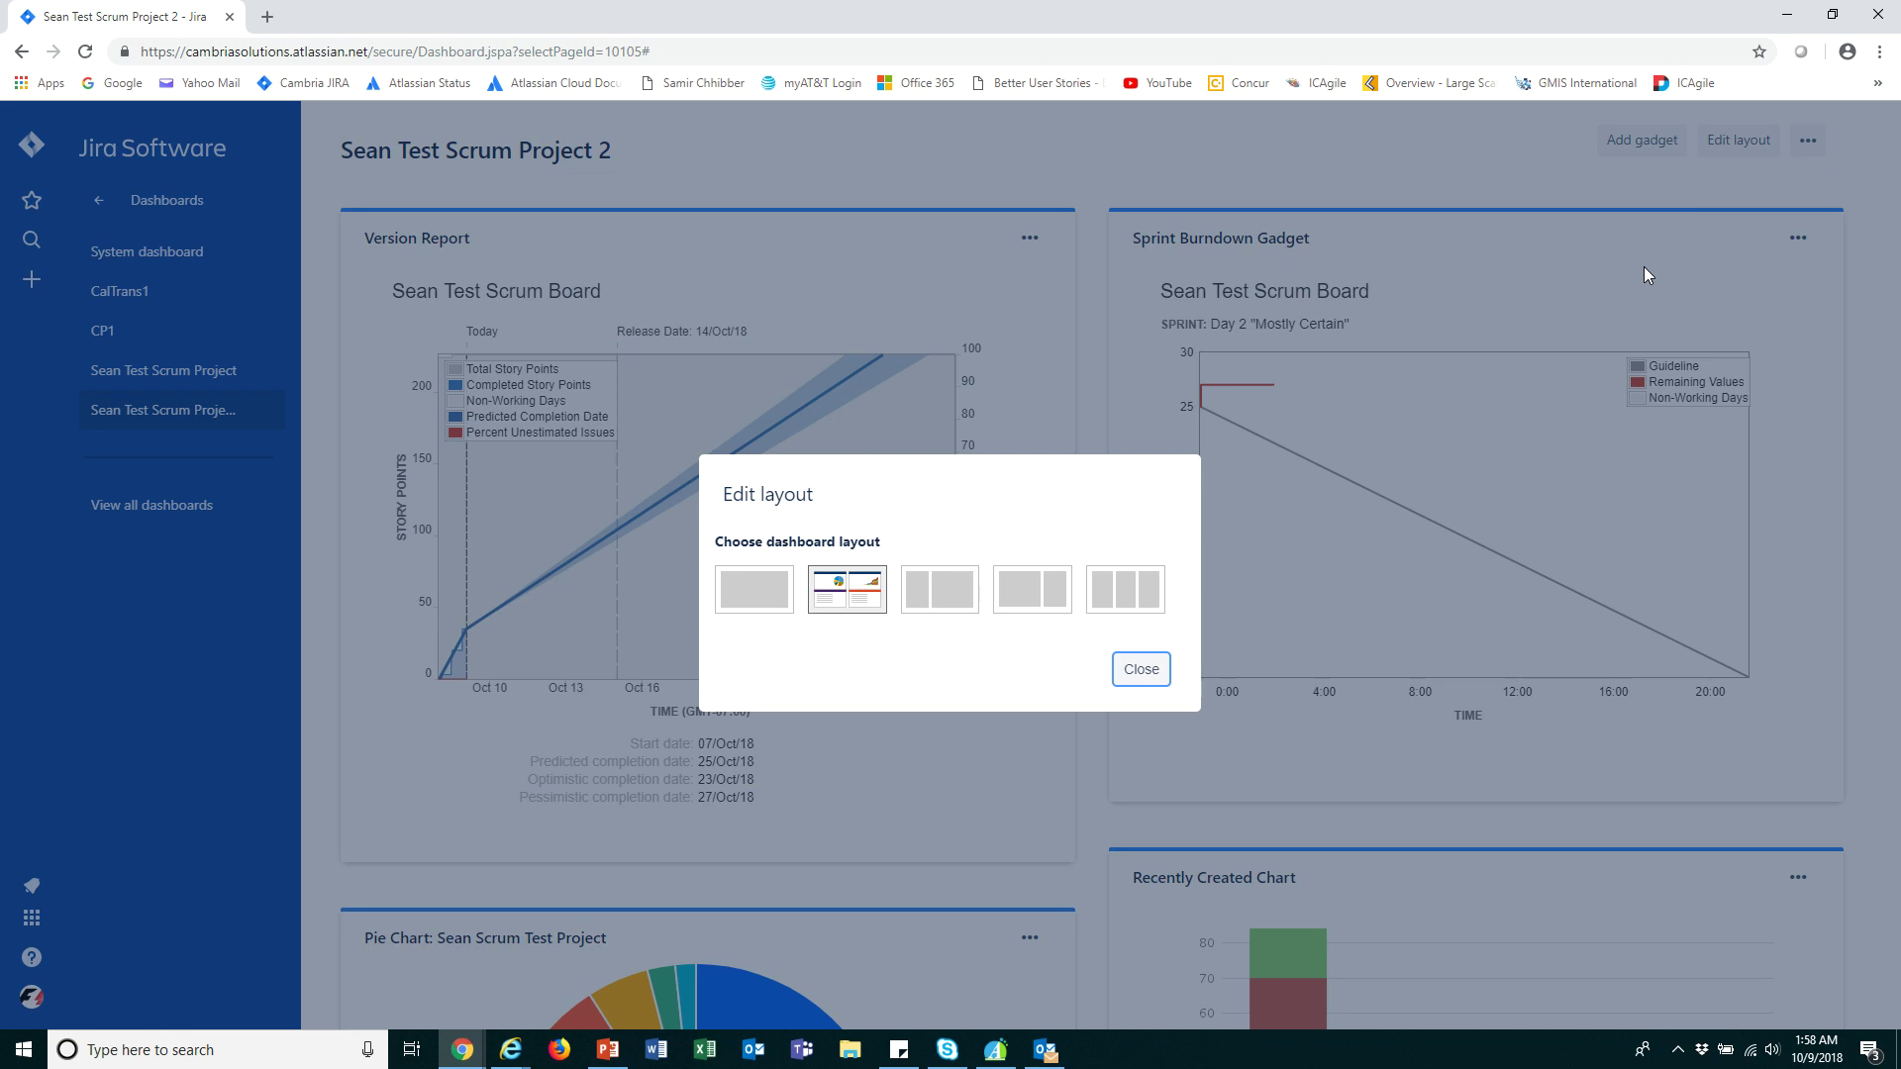
{"action": "left_click", "coordinate": [754, 594]}
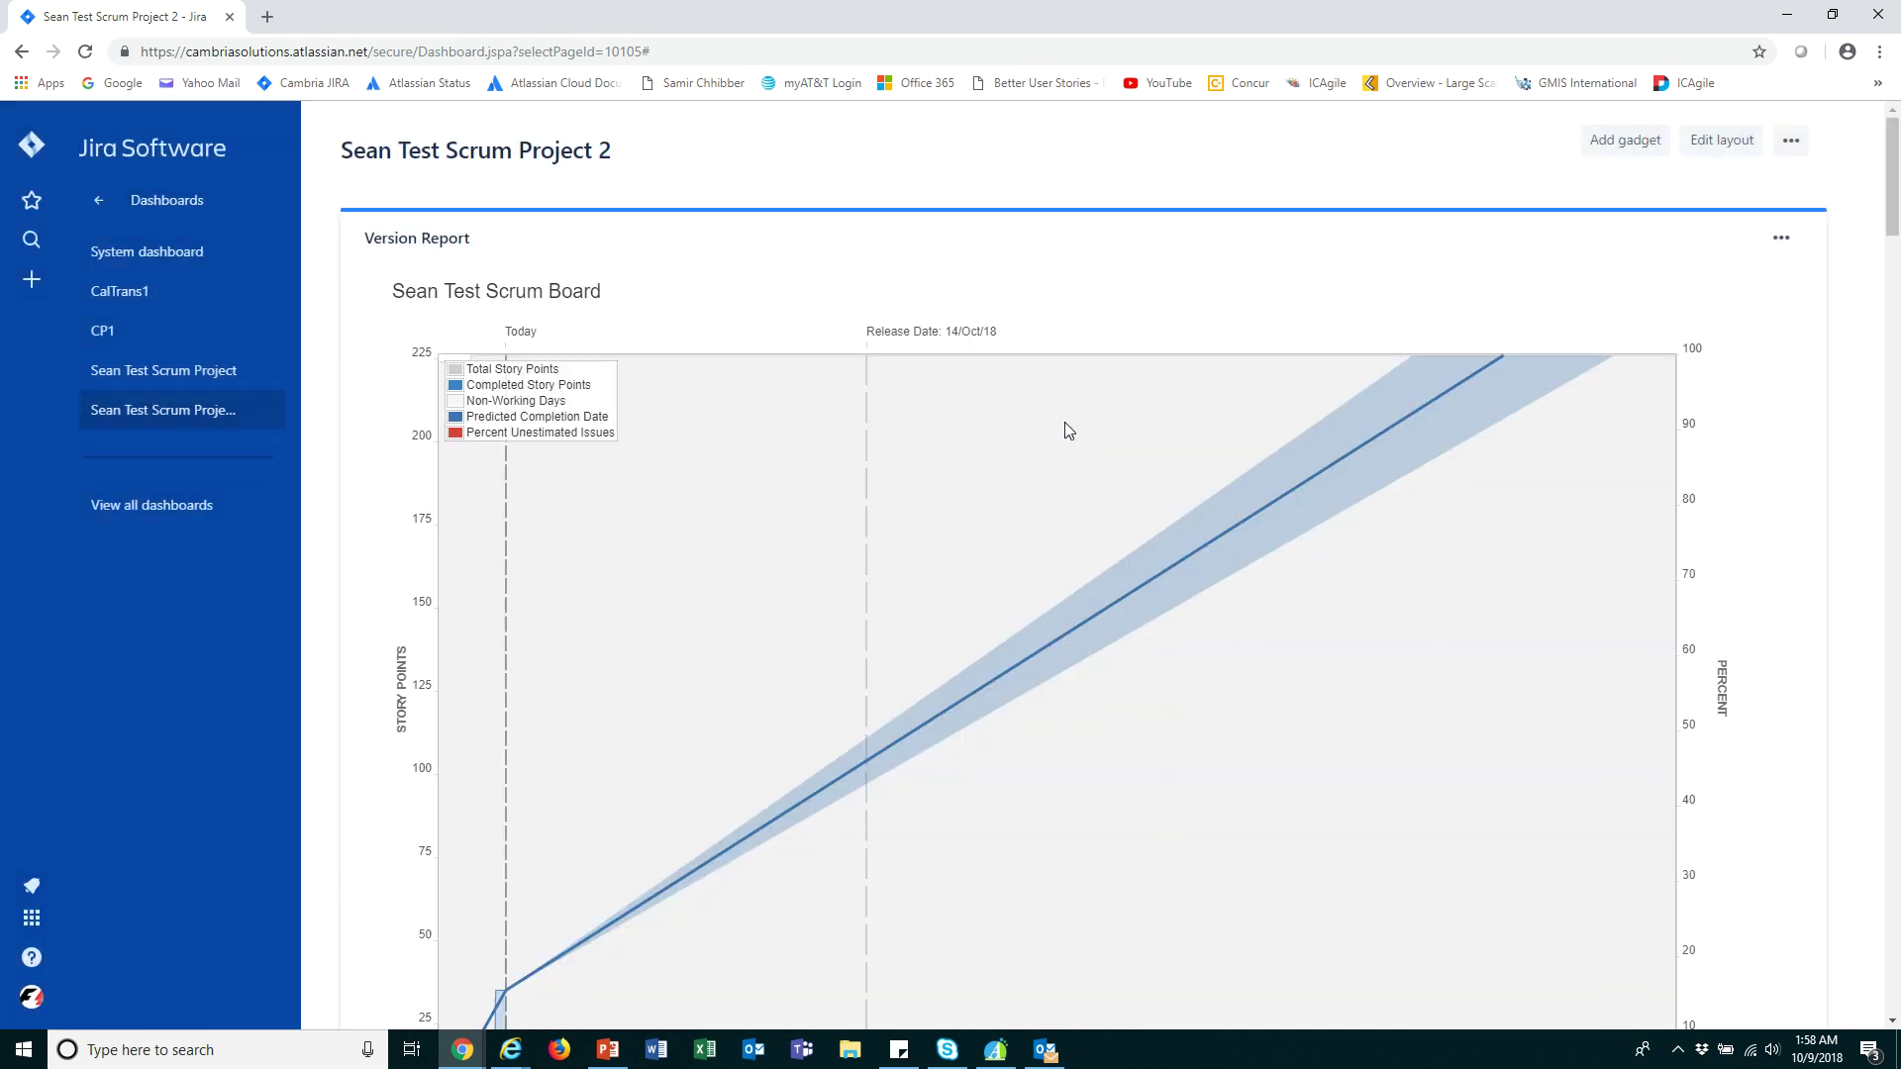
{"action": "scroll", "coordinate": [1061, 426], "scroll_direction": "down", "scroll_amount": 15}
{"action": "scroll", "coordinate": [1061, 436], "scroll_direction": "down", "scroll_amount": 20}
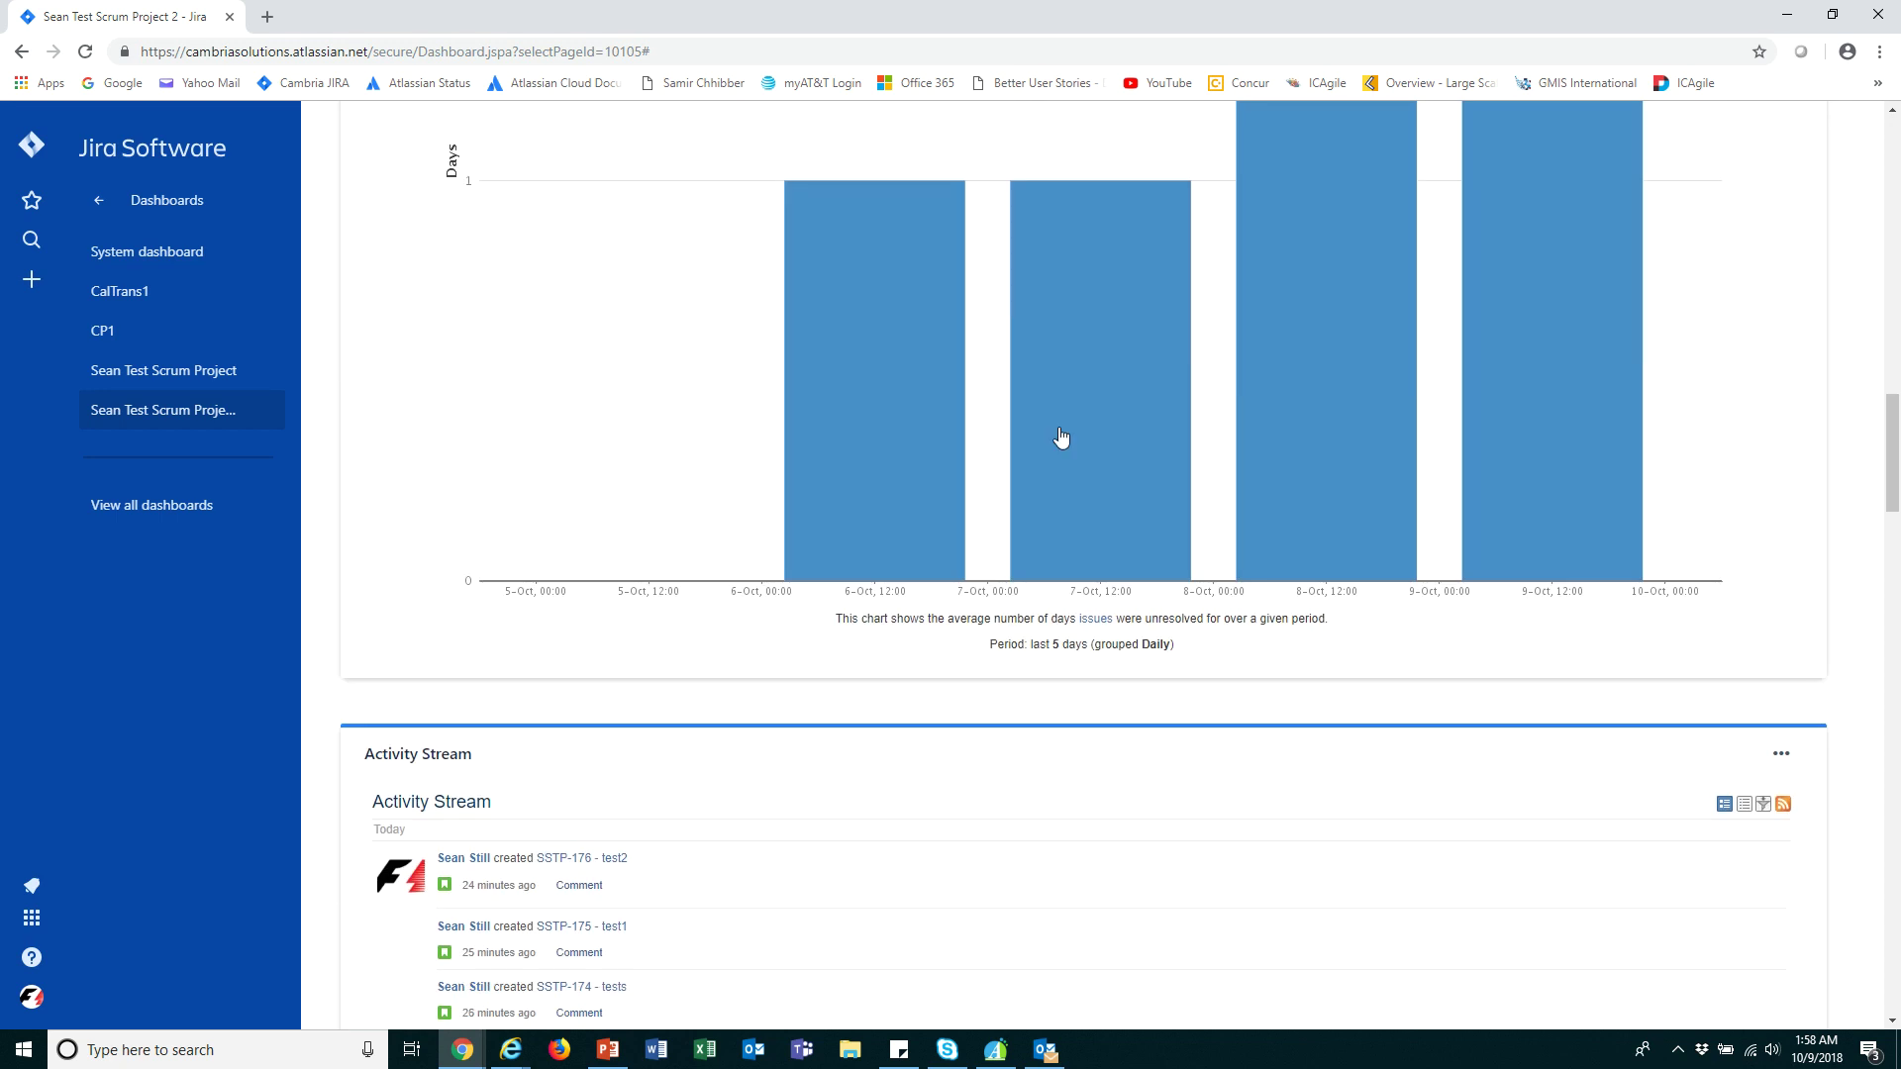
{"action": "scroll", "coordinate": [1058, 437], "scroll_direction": "down", "scroll_amount": 20}
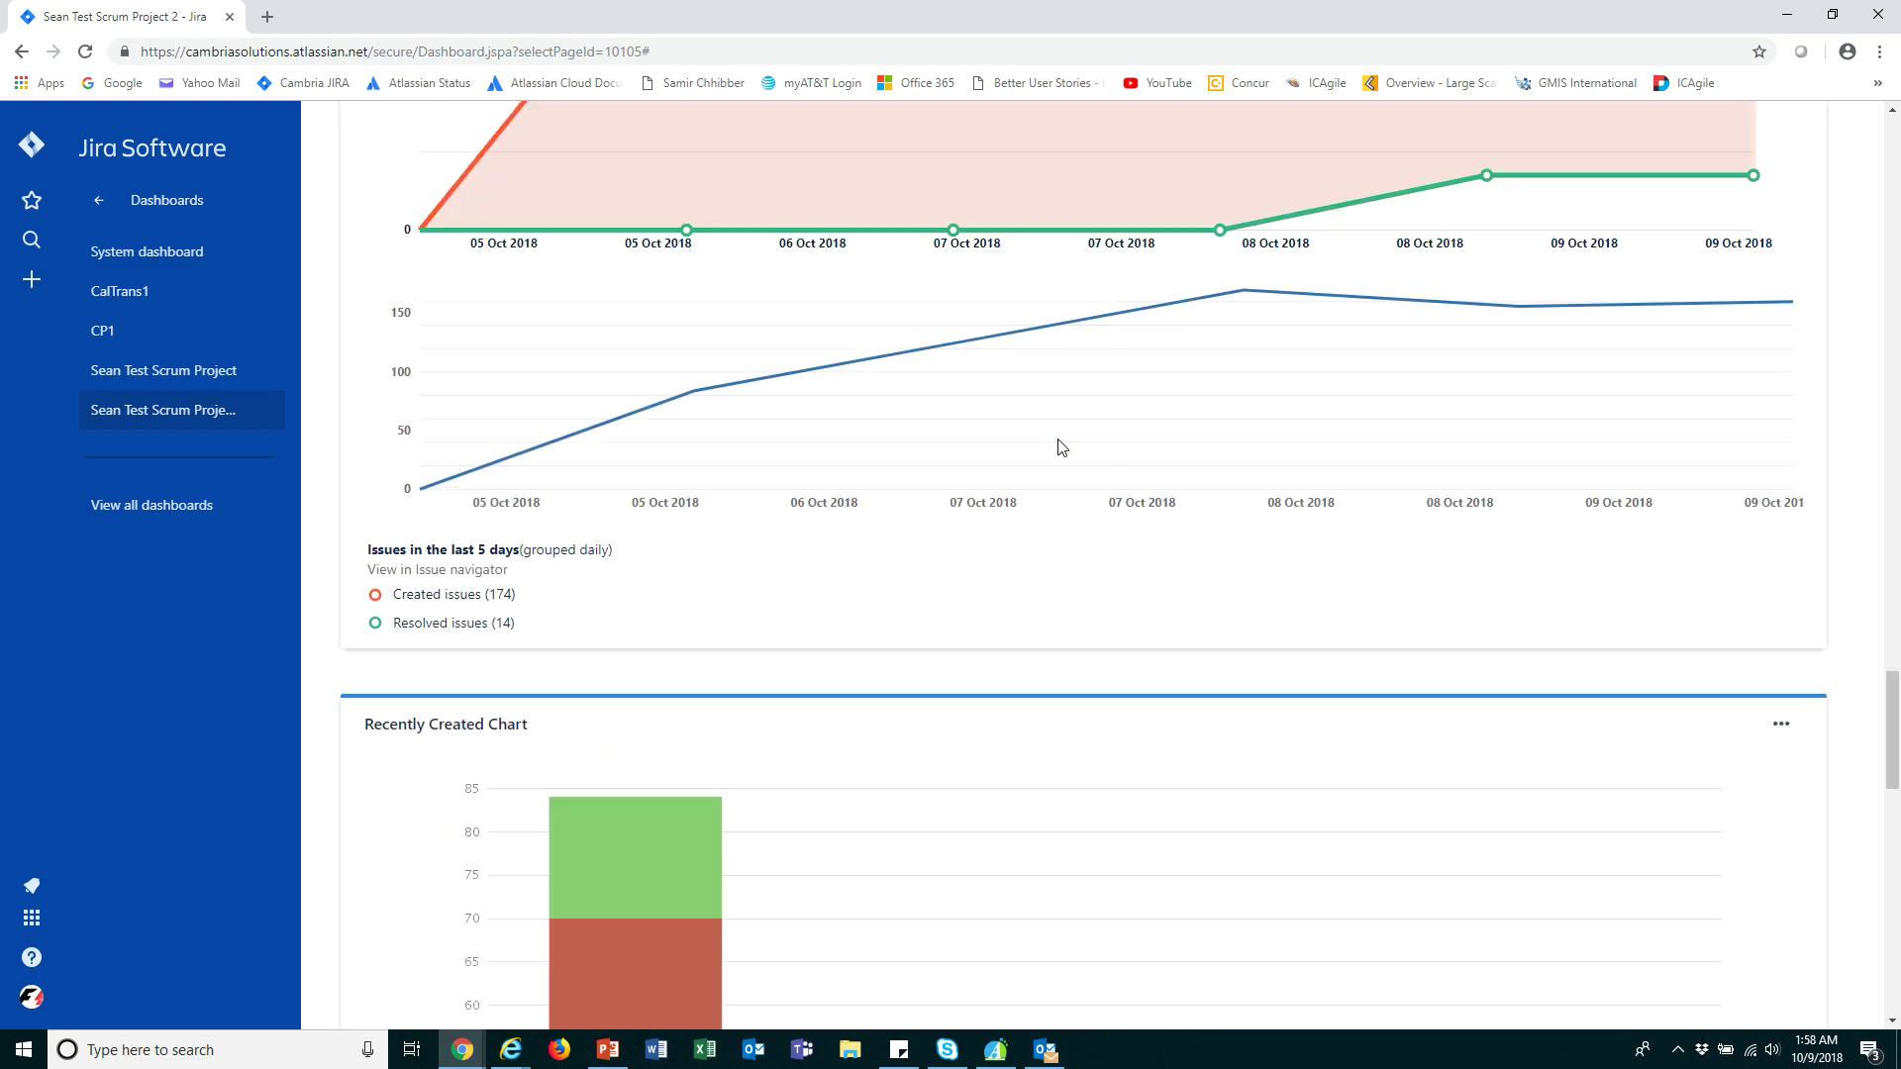
{"action": "scroll", "coordinate": [1059, 447], "scroll_direction": "down", "scroll_amount": 5}
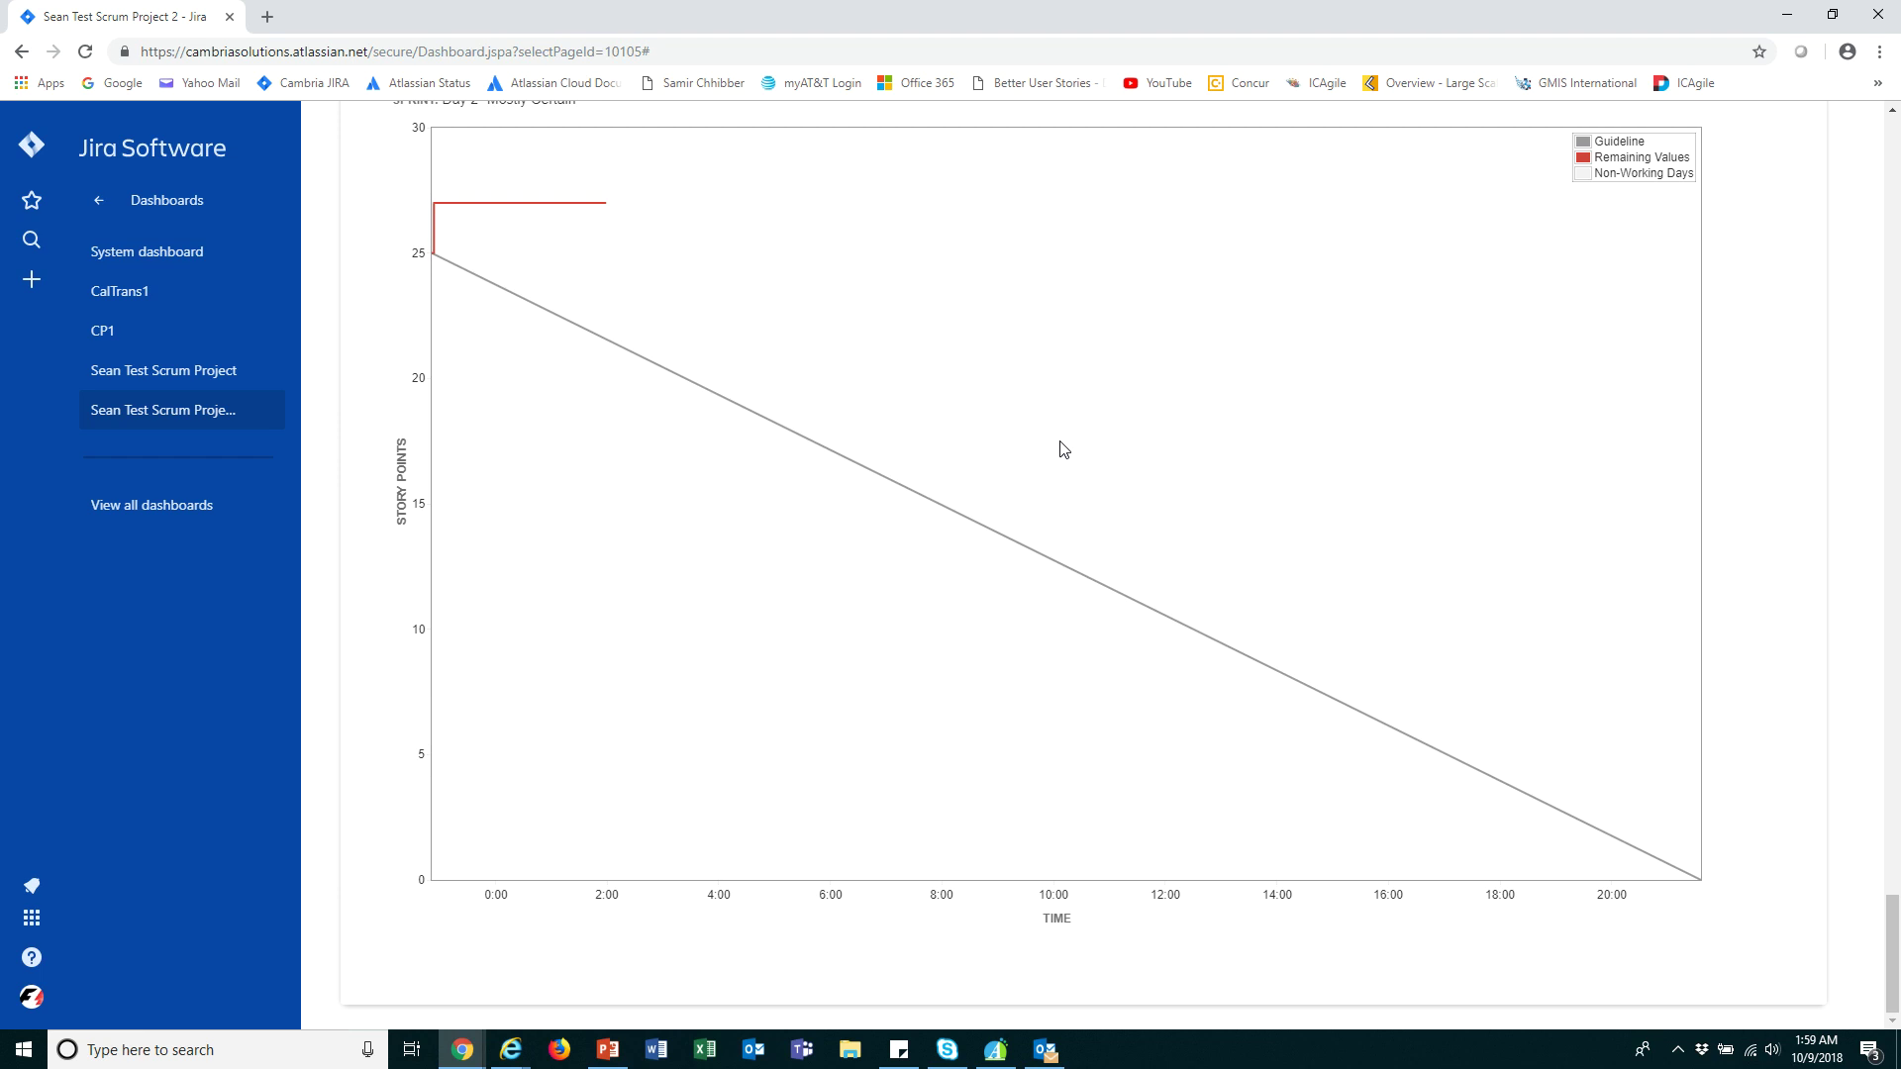
{"action": "scroll", "coordinate": [1063, 449], "scroll_direction": "up", "scroll_amount": 20}
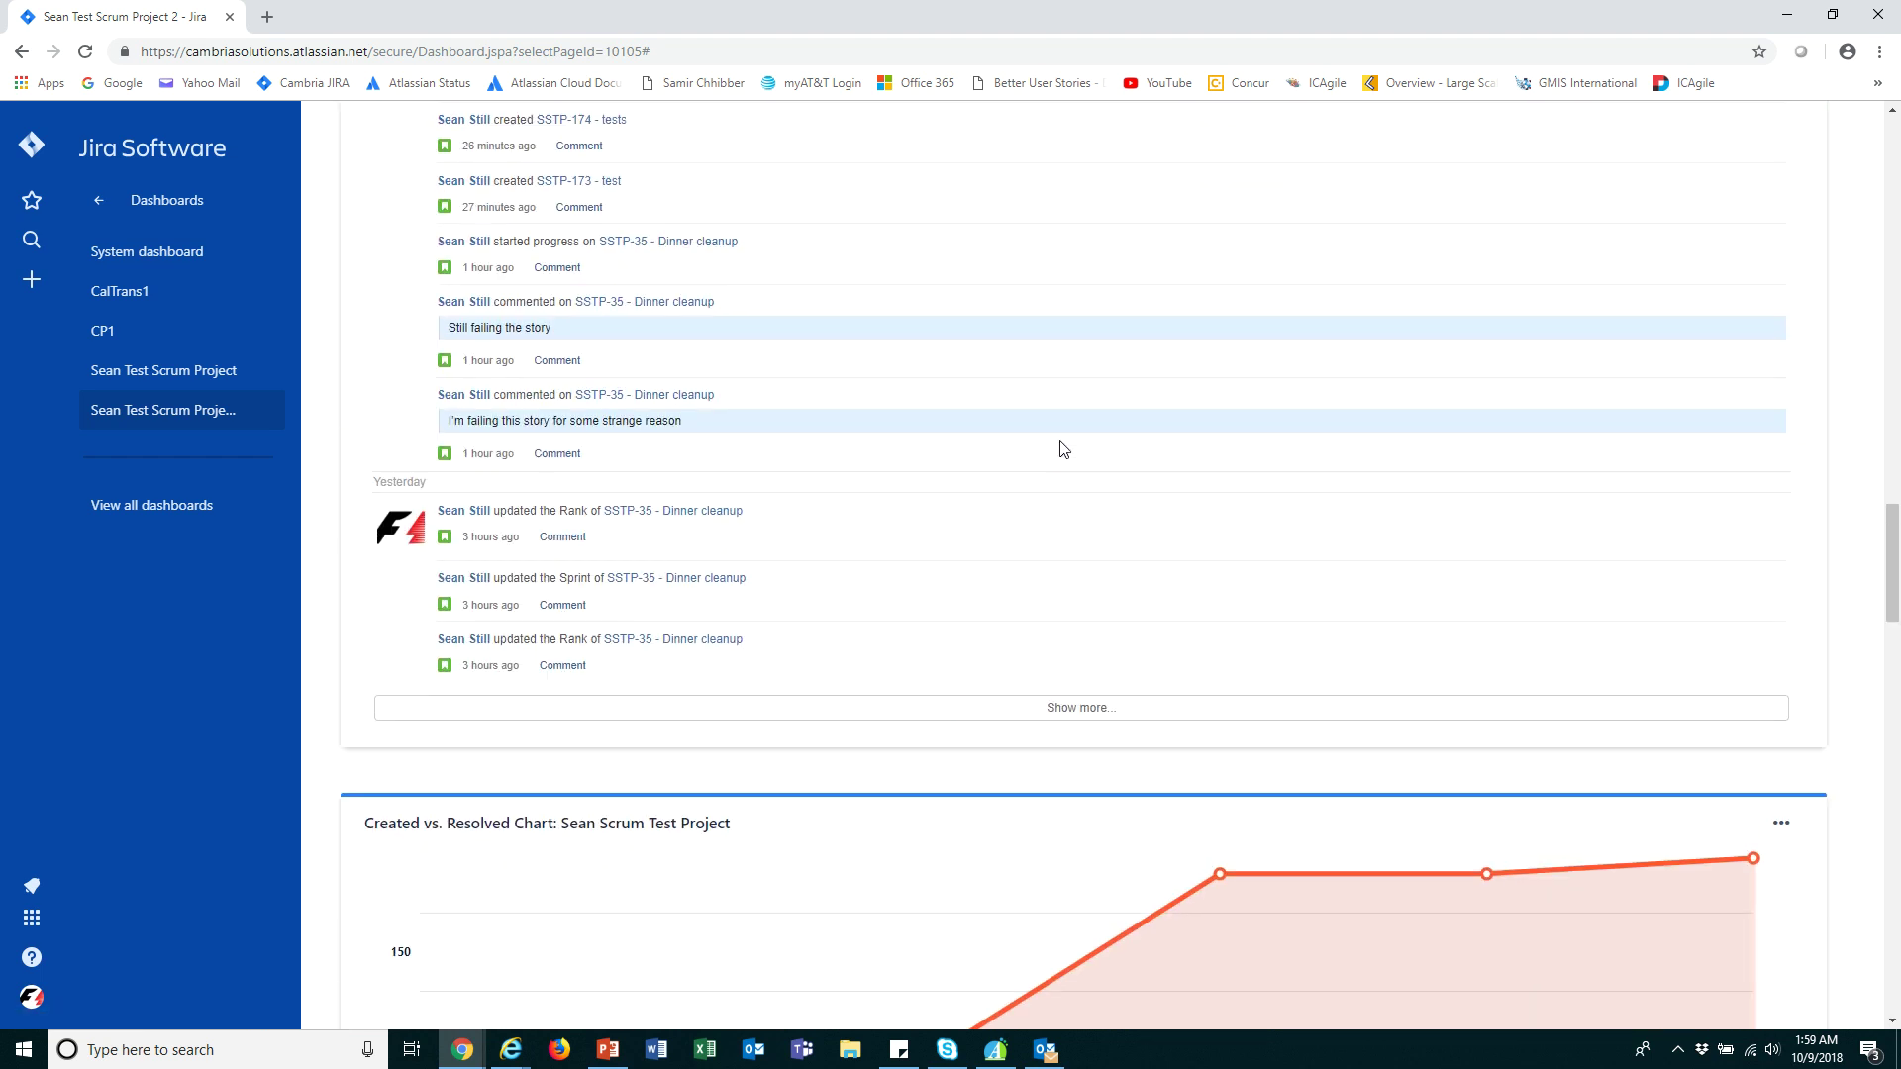
{"action": "scroll", "coordinate": [1062, 448], "scroll_direction": "up", "scroll_amount": 20}
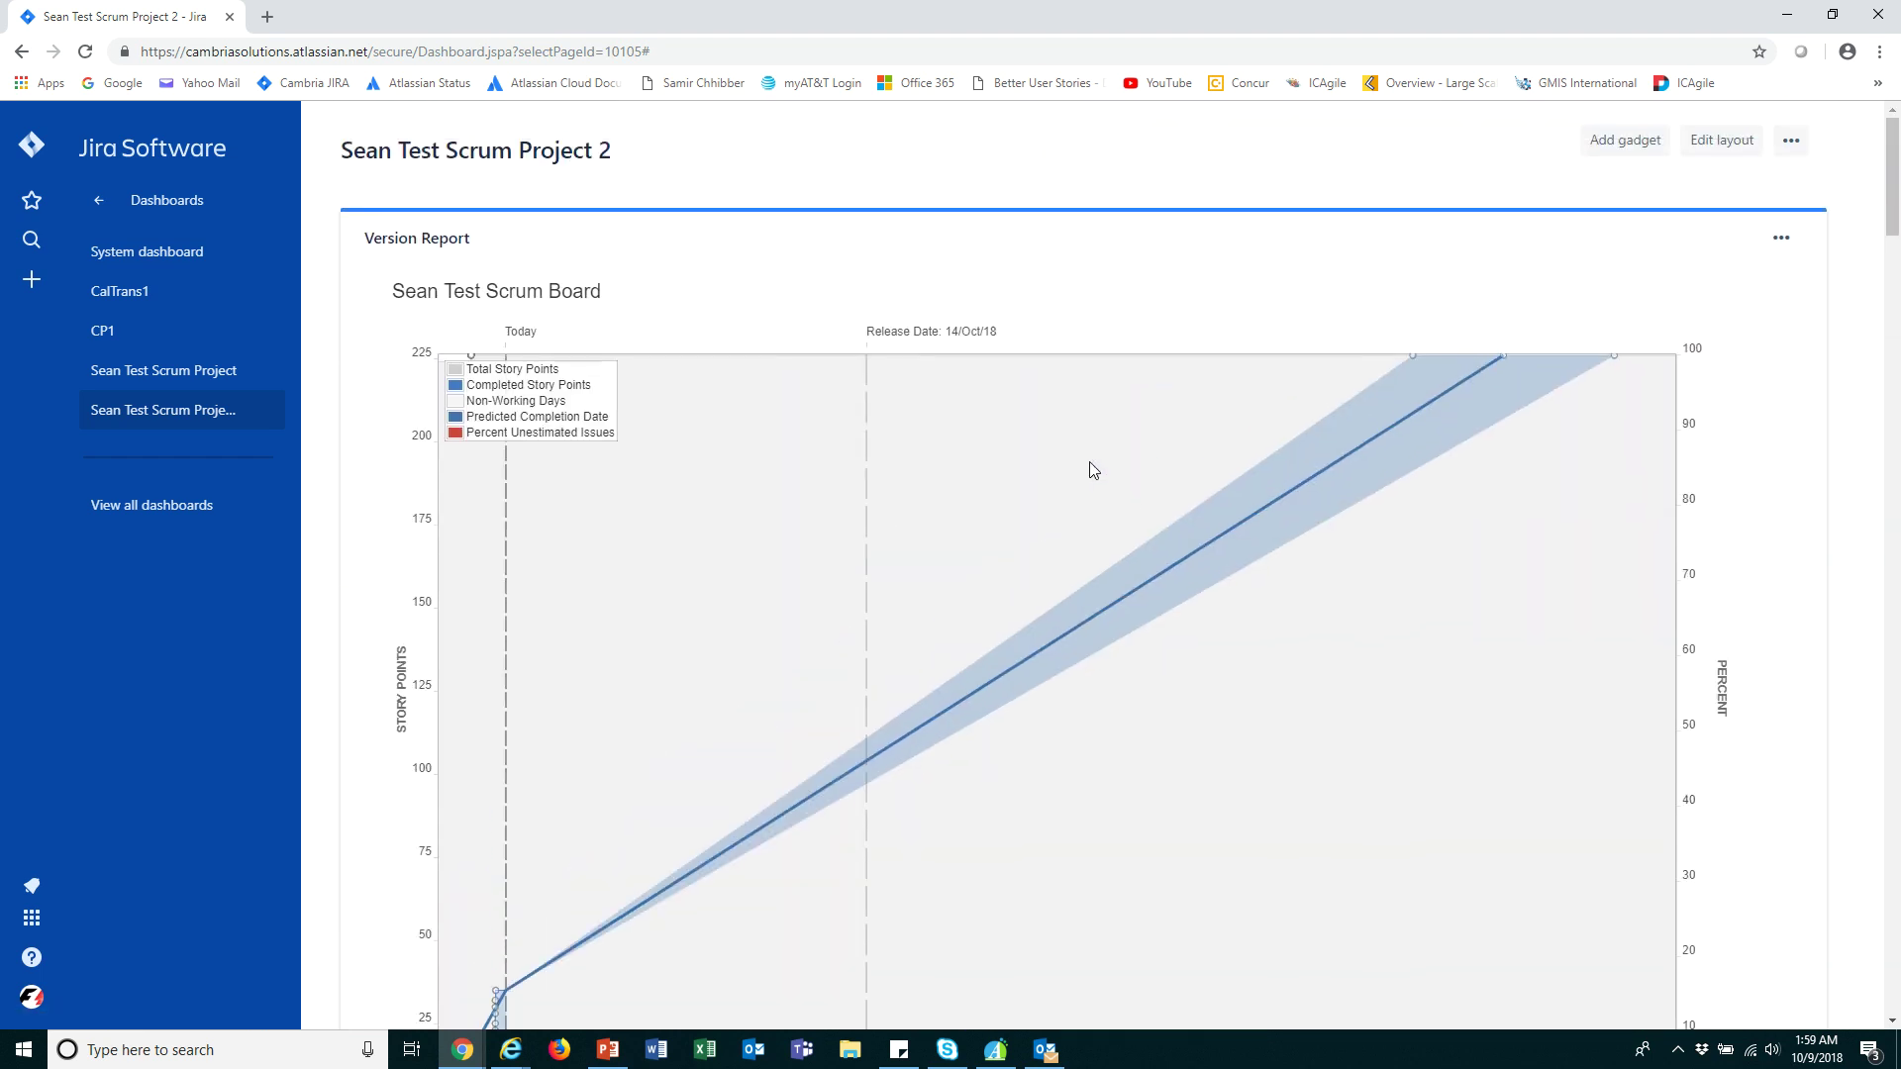
Switch the dashboard to the layout with two equal columns and move the Pie Chart and Average Age Chart into the second column.
{"action": "left_click", "coordinate": [1708, 142]}
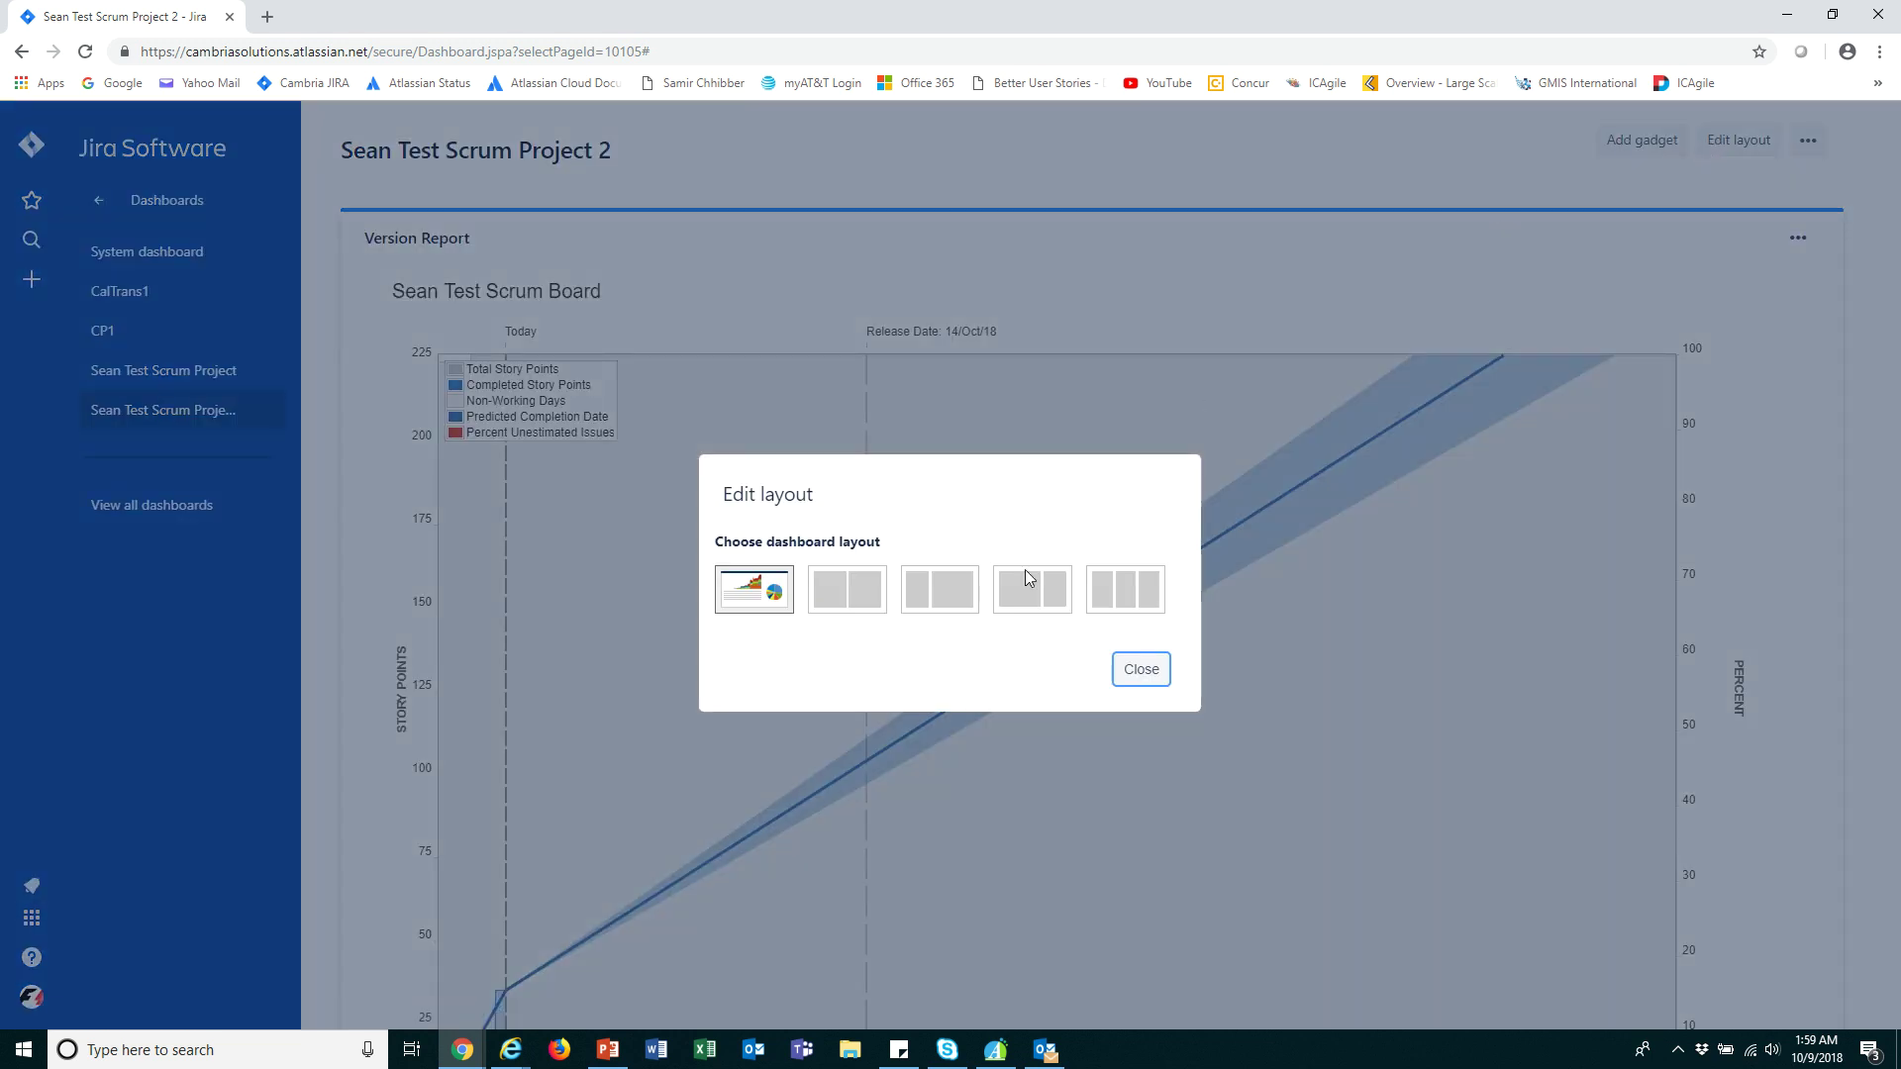
{"action": "left_click", "coordinate": [855, 611]}
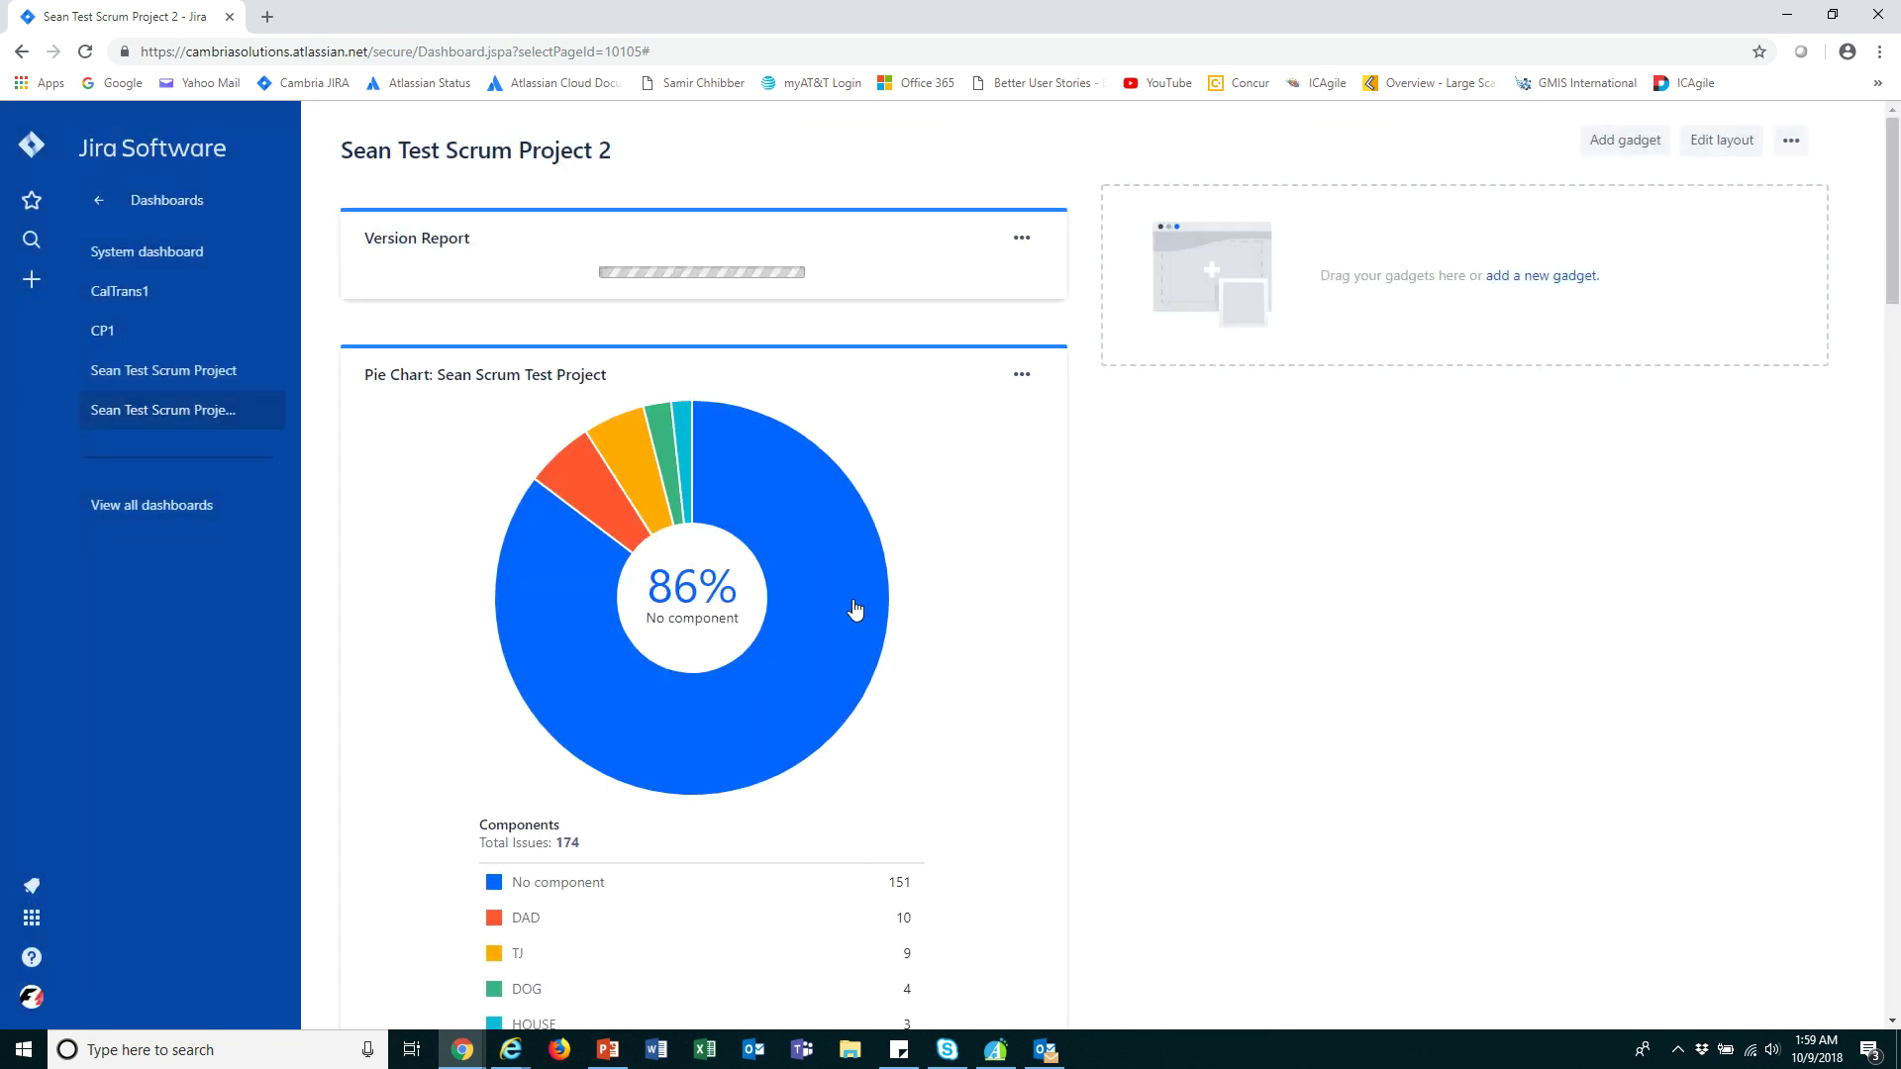
{"action": "left_click_drag", "start_coordinate": [1007, 611], "coordinate": [1379, 394]}
{"action": "left_click_drag", "start_coordinate": [930, 356], "coordinate": [1405, 316]}
{"action": "scroll", "coordinate": [958, 404], "scroll_direction": "down", "scroll_amount": 5}
{"action": "left_click_drag", "start_coordinate": [957, 404], "coordinate": [1258, 481]}
{"action": "scroll", "coordinate": [1138, 614], "scroll_direction": "down", "scroll_amount": 3}
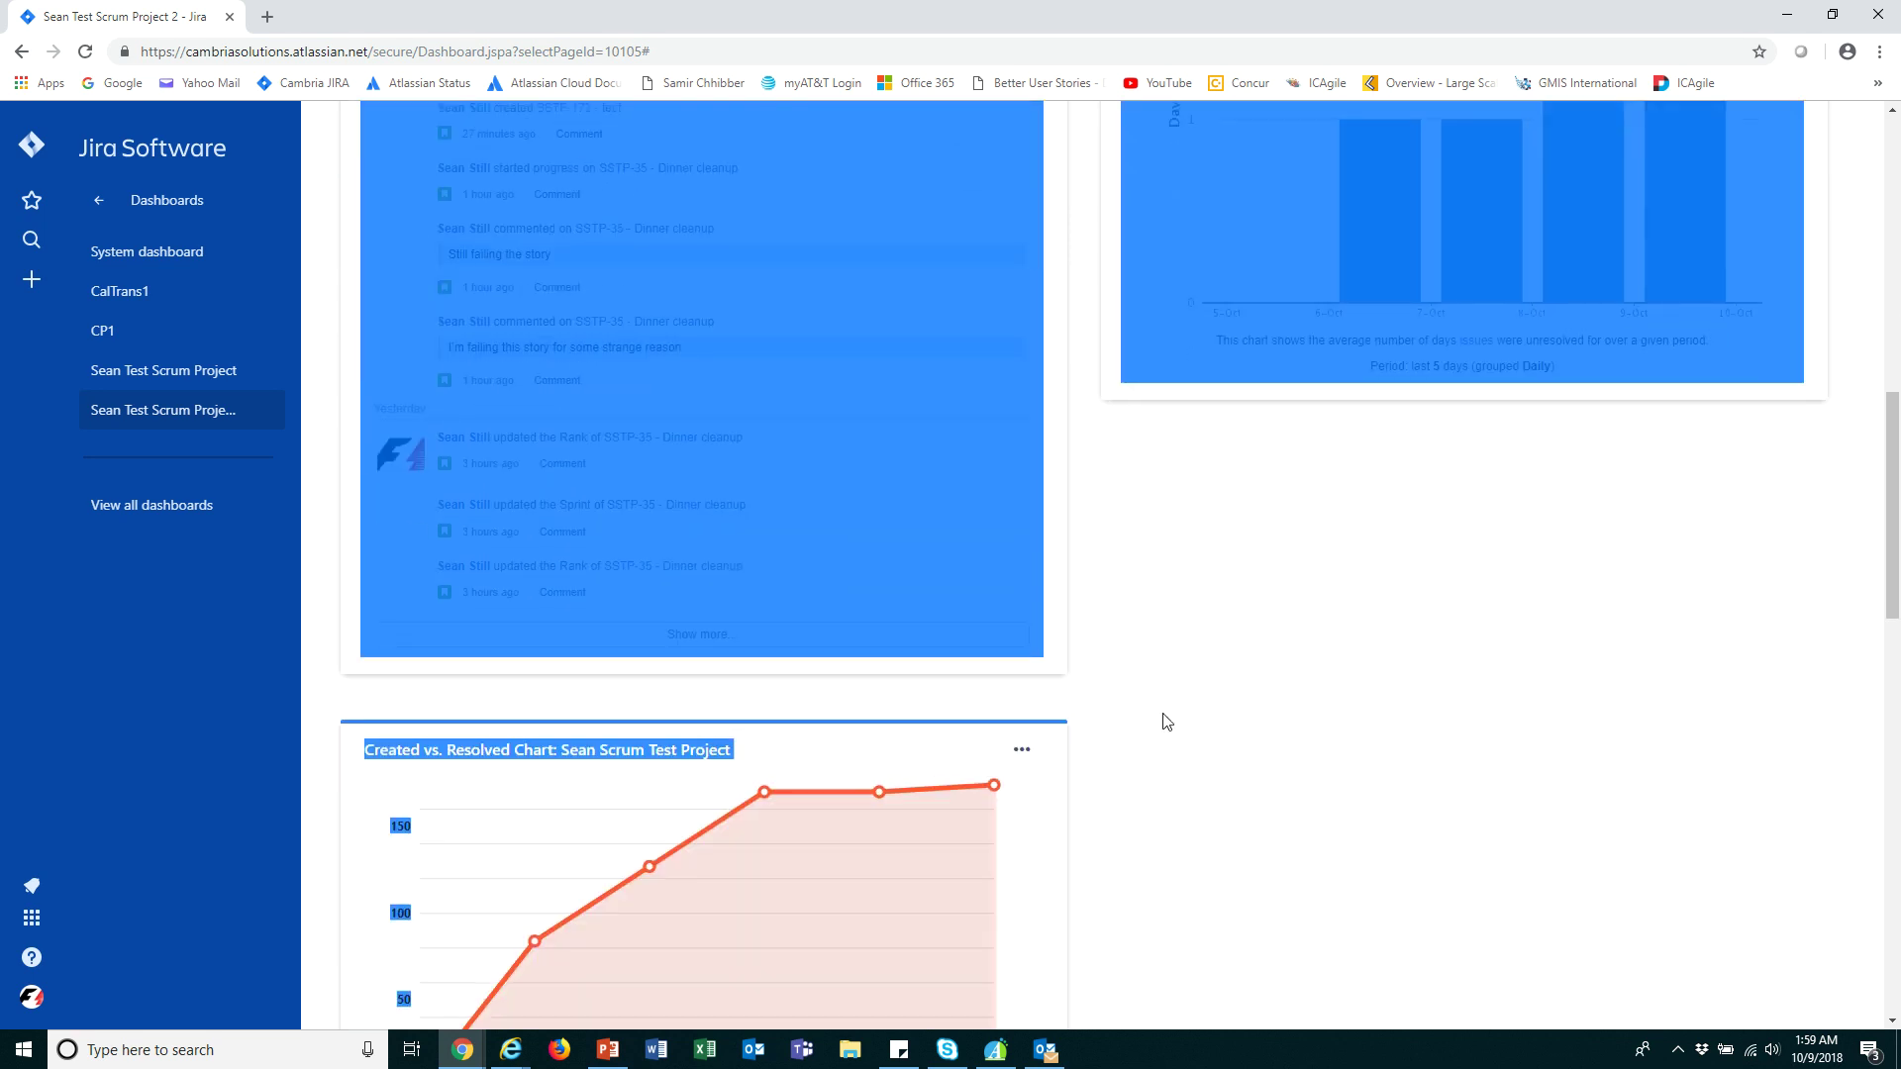
Move the Created vs. Resolved Chart into the second column below the Average Age Chart and collapse the Recently Created Chart.
{"action": "left_click_drag", "start_coordinate": [908, 734], "coordinate": [1564, 500]}
{"action": "scroll", "coordinate": [1561, 504], "scroll_direction": "down", "scroll_amount": 2}
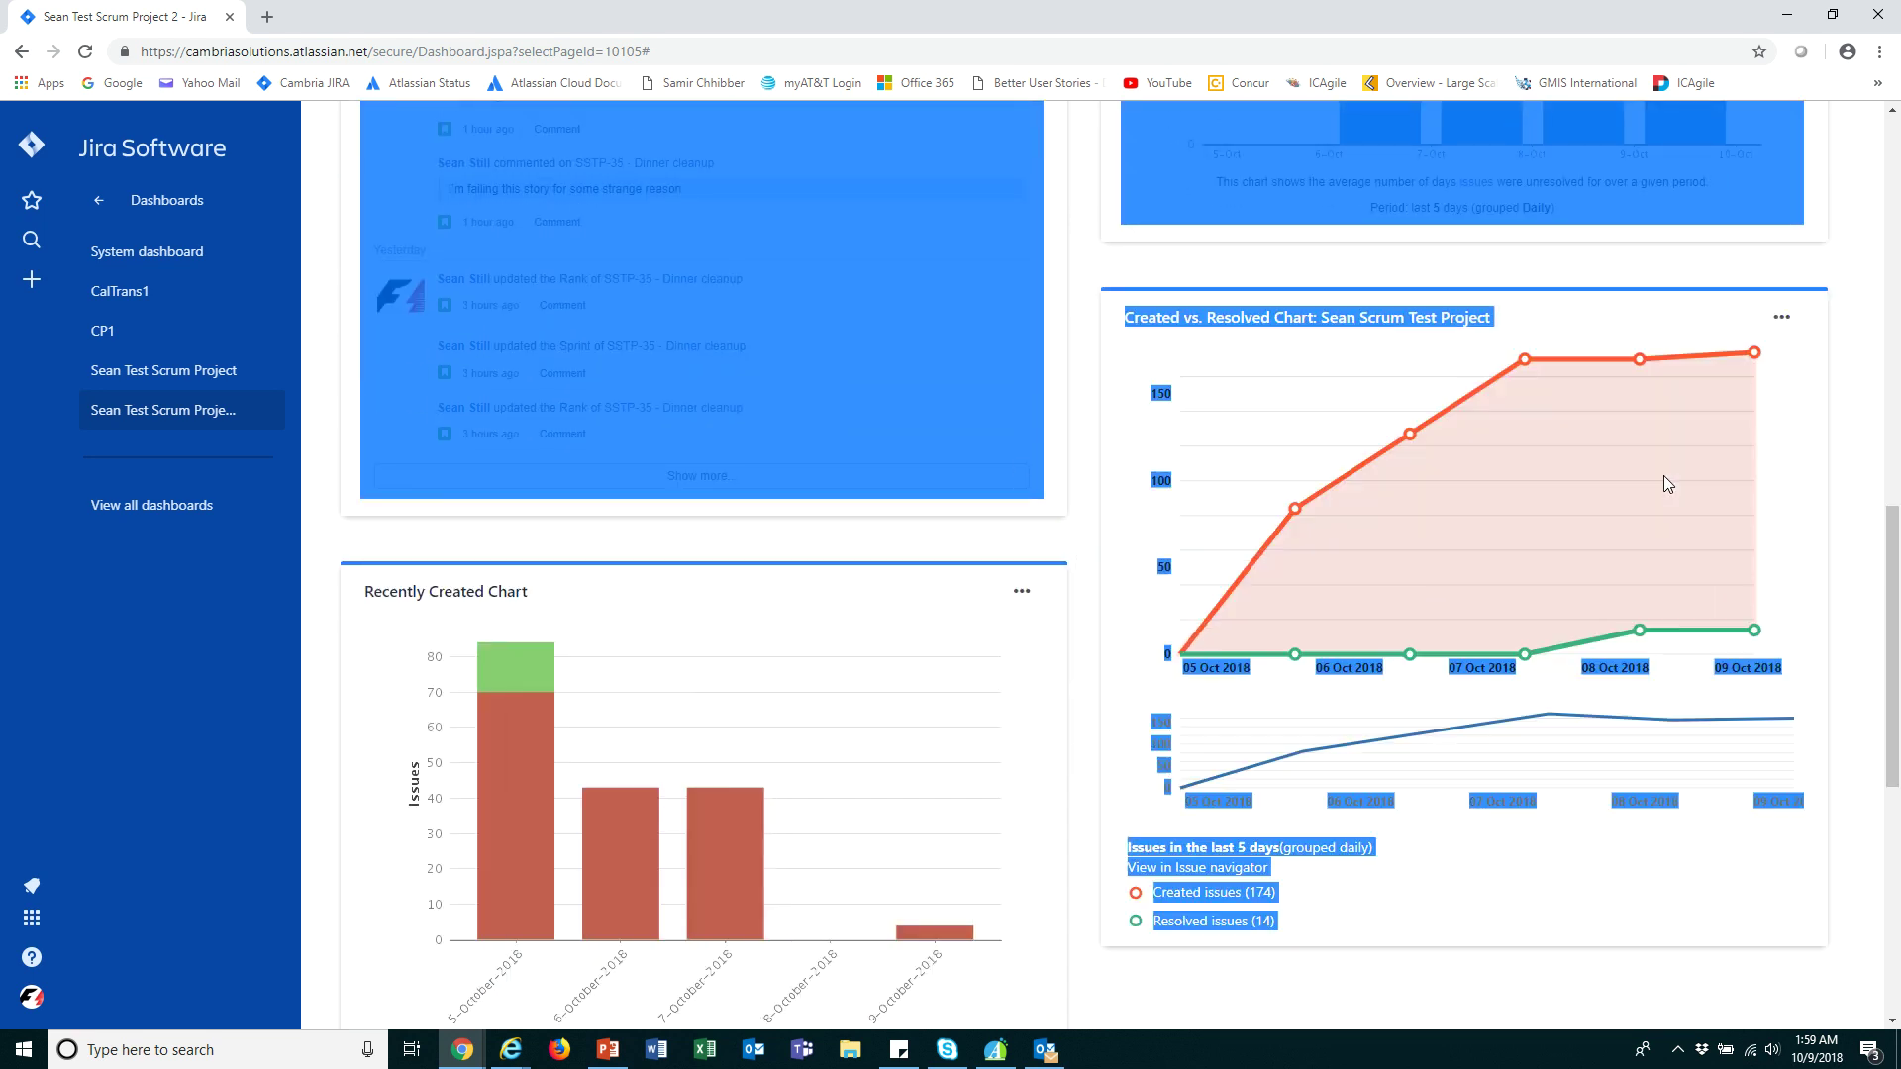
{"action": "double_click", "coordinate": [832, 591]}
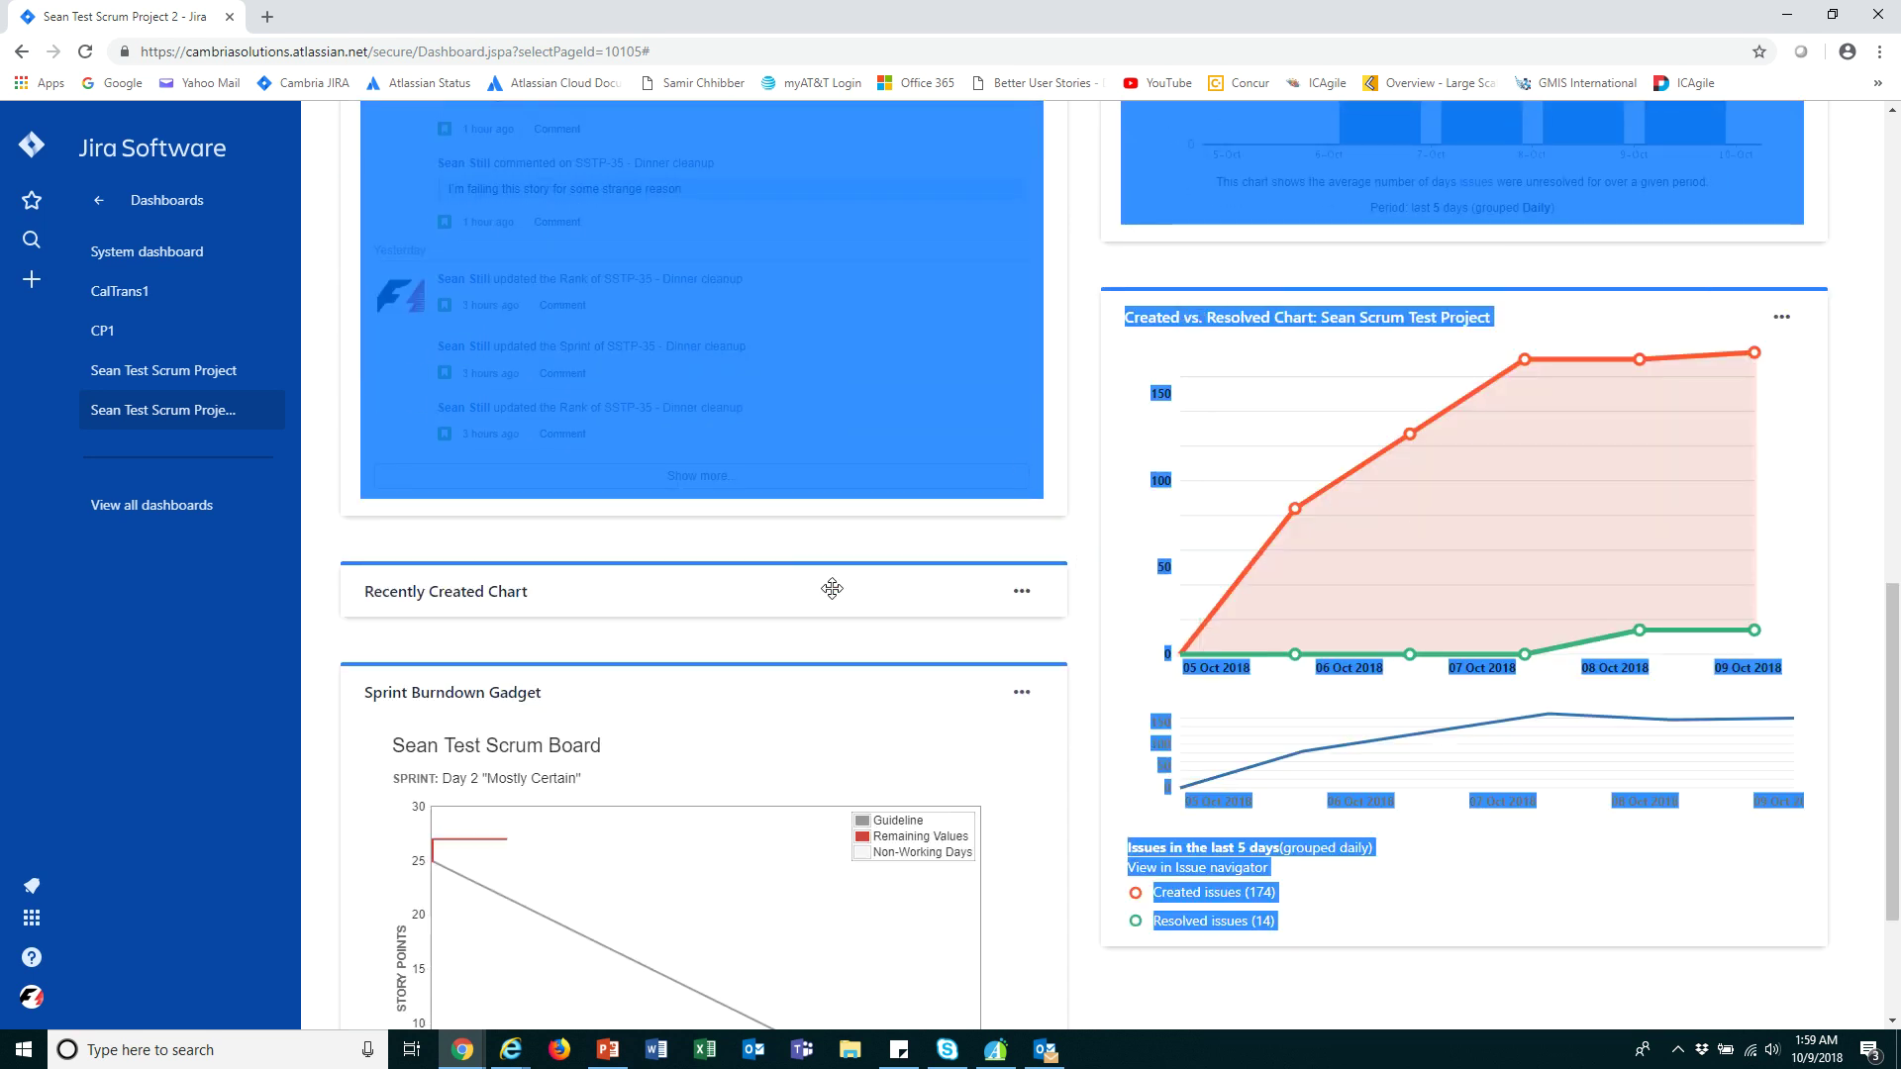
Move the Sprint Burndown Gadget into the second column below the Created vs. Resolved Chart and expand the Recently Created Chart again.
{"action": "scroll", "coordinate": [871, 604], "scroll_direction": "down", "scroll_amount": 2}
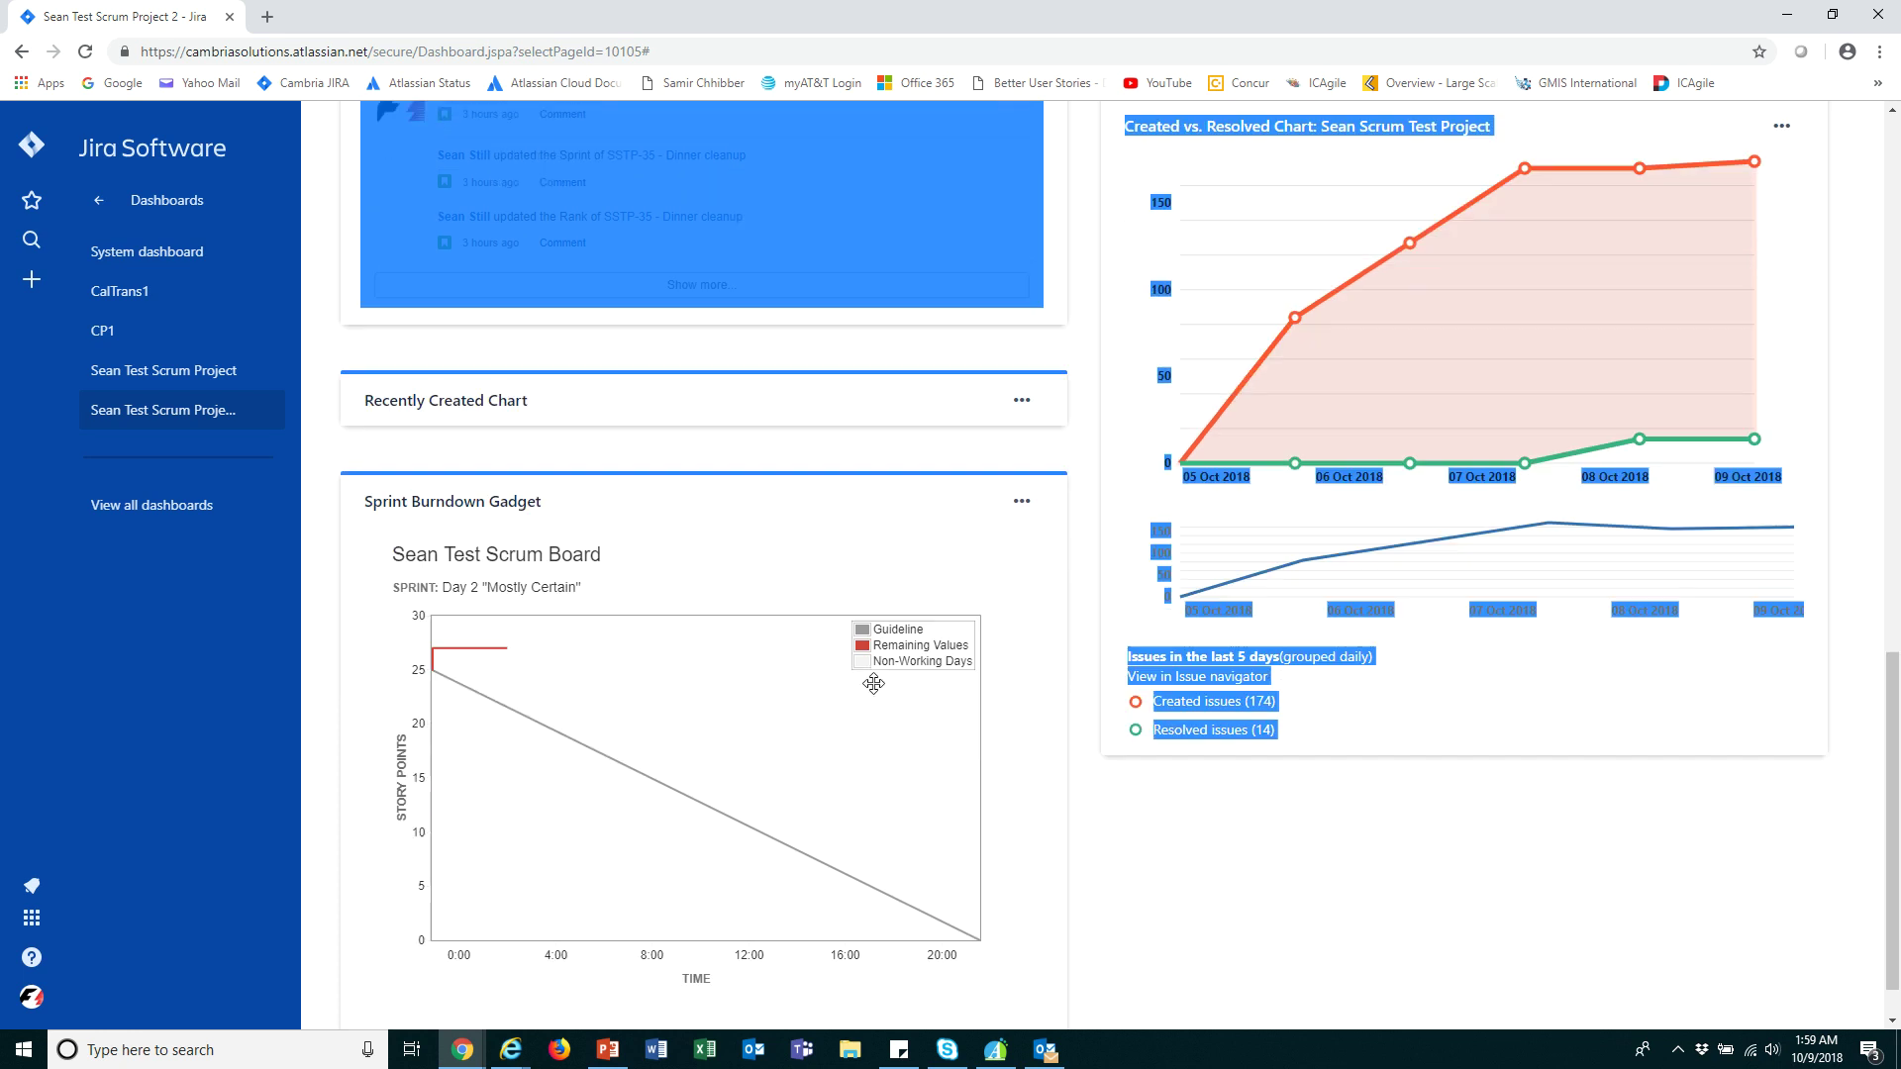
{"action": "left_click_drag", "start_coordinate": [876, 524], "coordinate": [1281, 436]}
{"action": "scroll", "coordinate": [1321, 884], "scroll_direction": "down", "scroll_amount": 2}
{"action": "scroll", "coordinate": [815, 573], "scroll_direction": "up", "scroll_amount": 5}
{"action": "double_click", "coordinate": [910, 498]}
{"action": "scroll", "coordinate": [1042, 641], "scroll_direction": "up", "scroll_amount": 10}
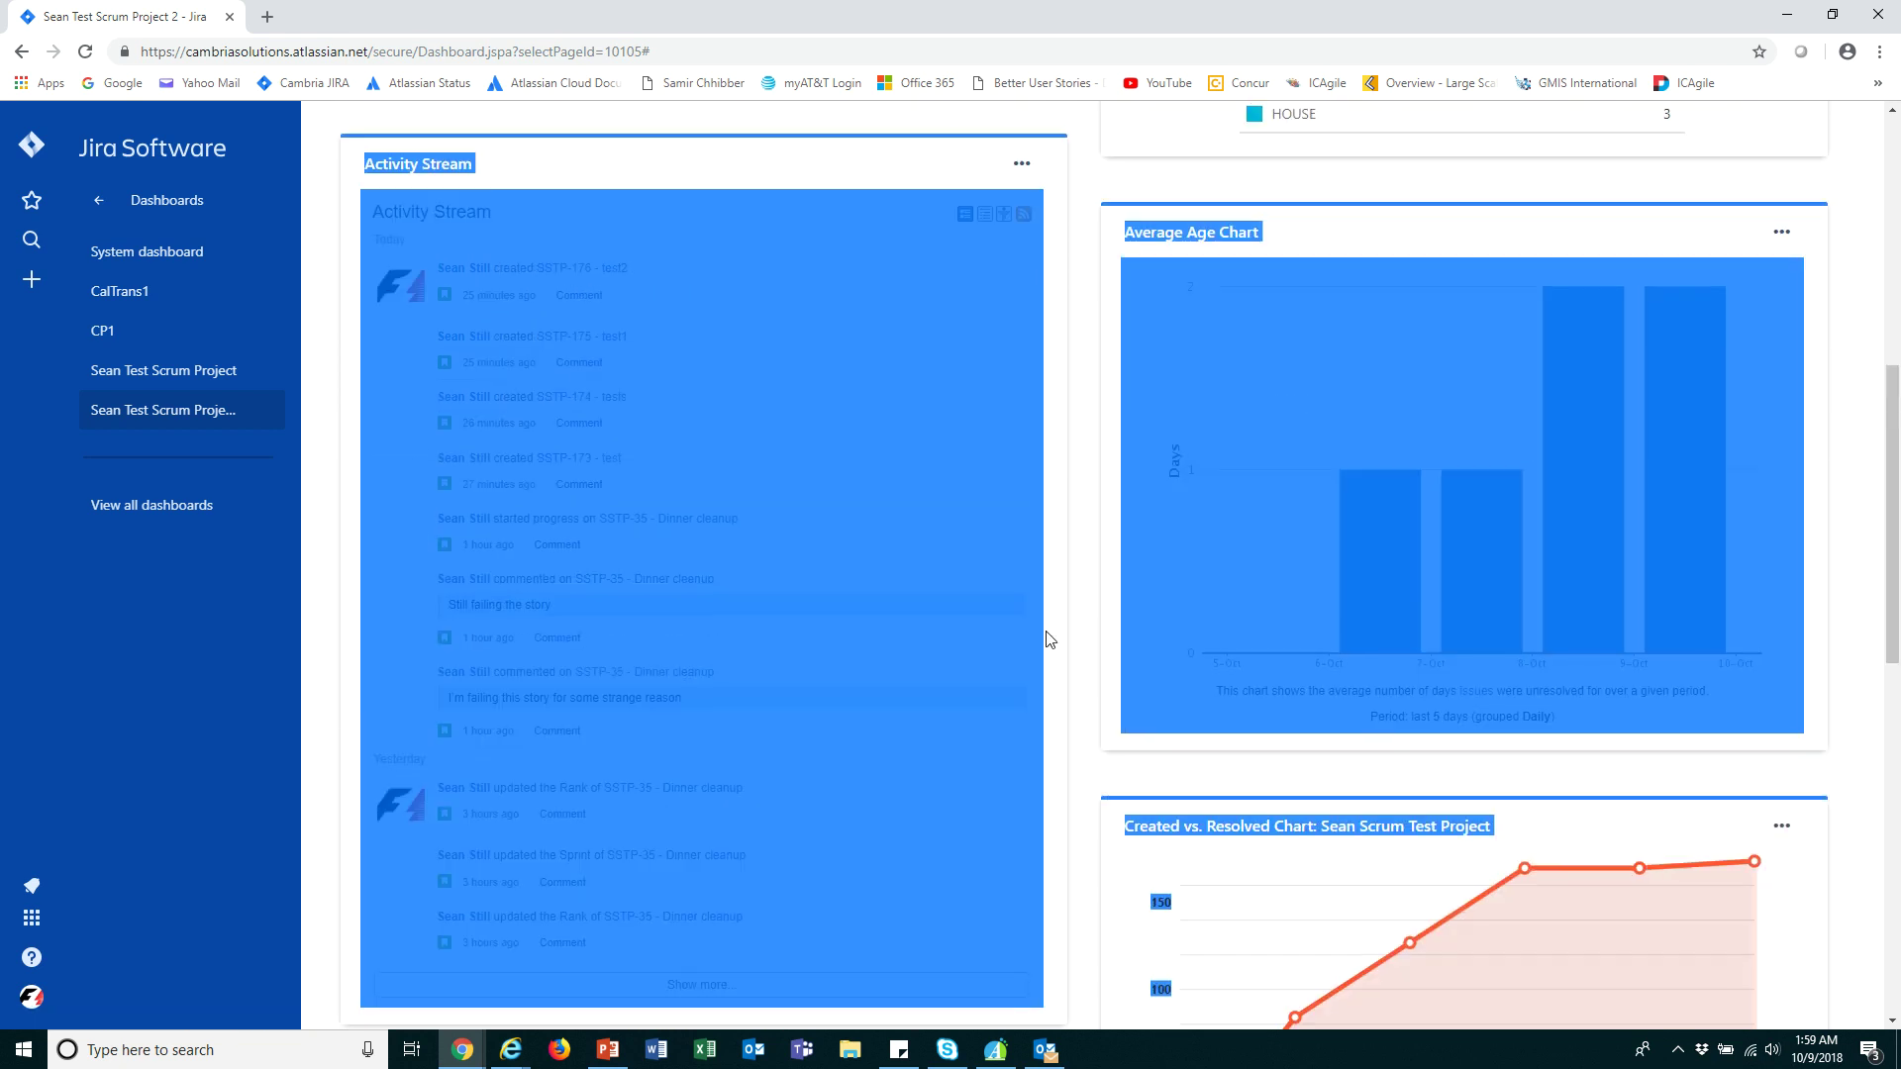
{"action": "left_click", "coordinate": [1007, 163]}
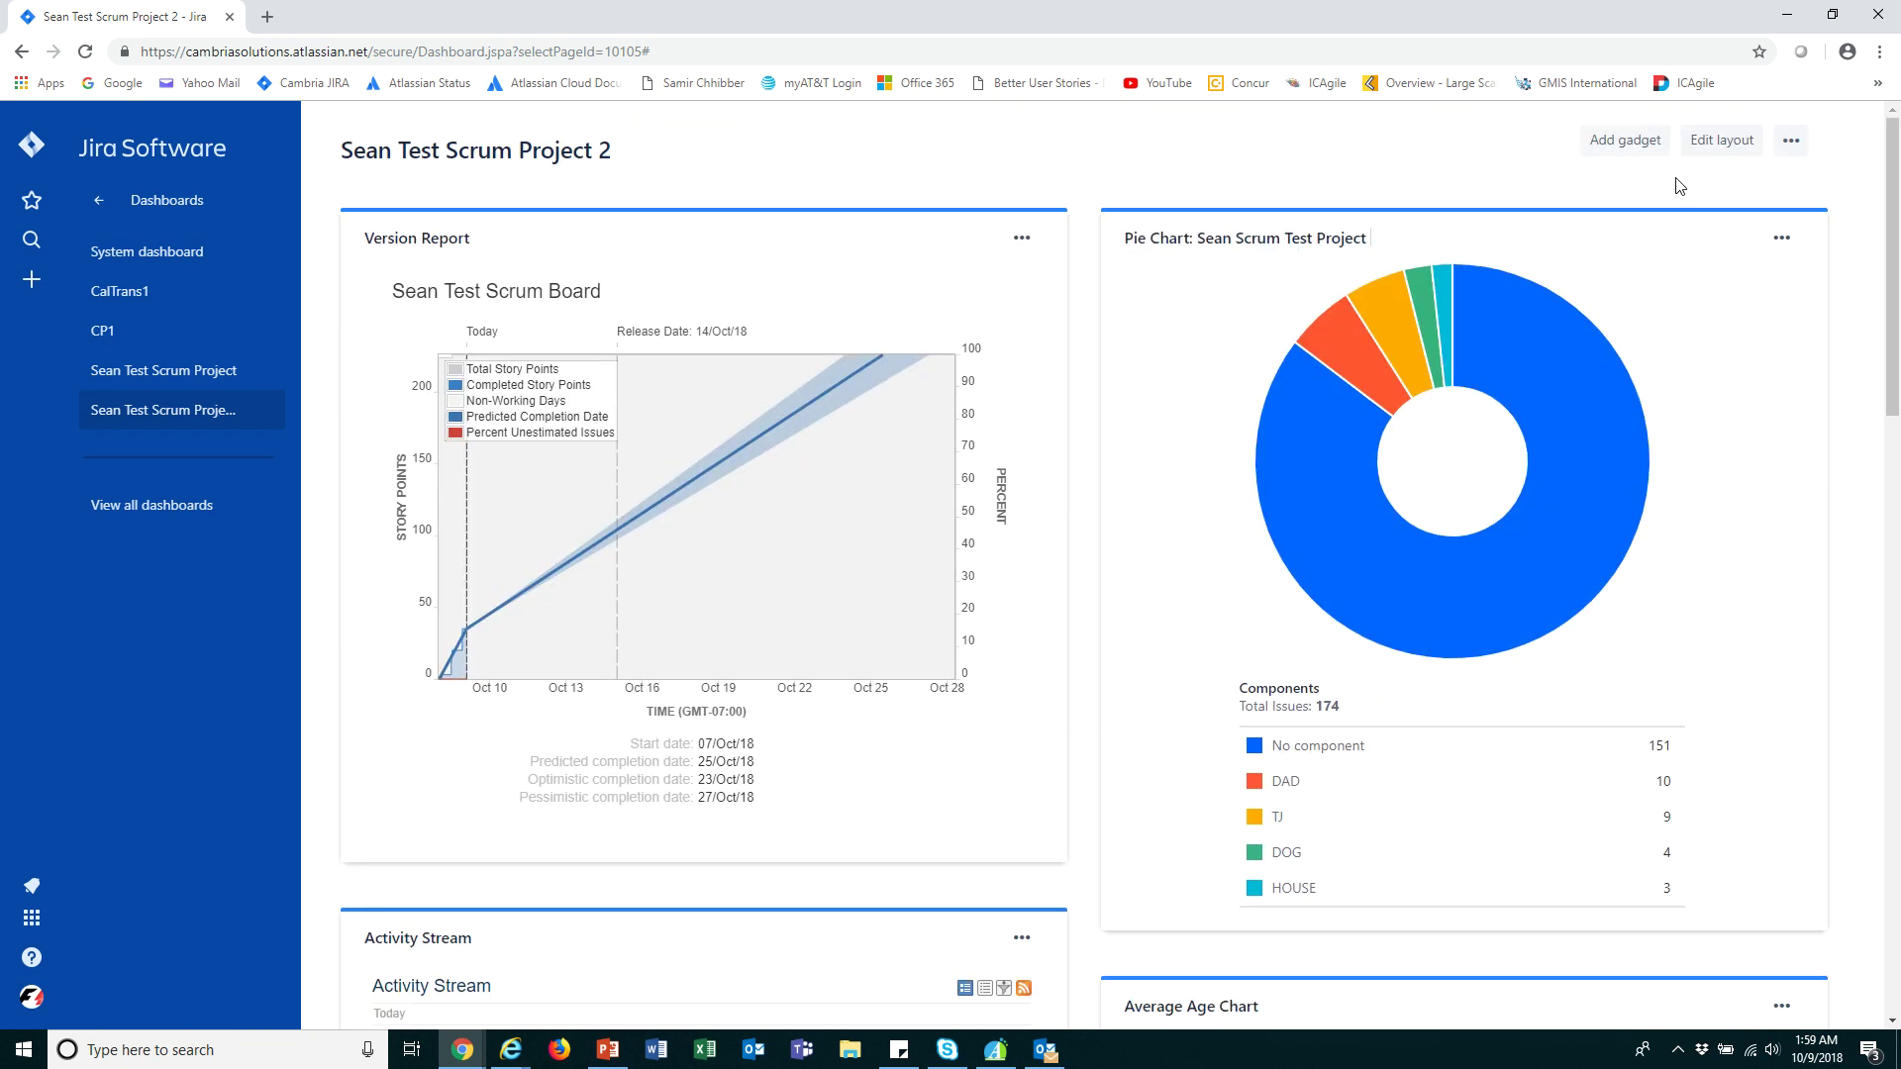
Review the available dashboard layouts and the Pie Chart gadget's options, closing each without choosing anything.
{"action": "left_click", "coordinate": [1727, 141]}
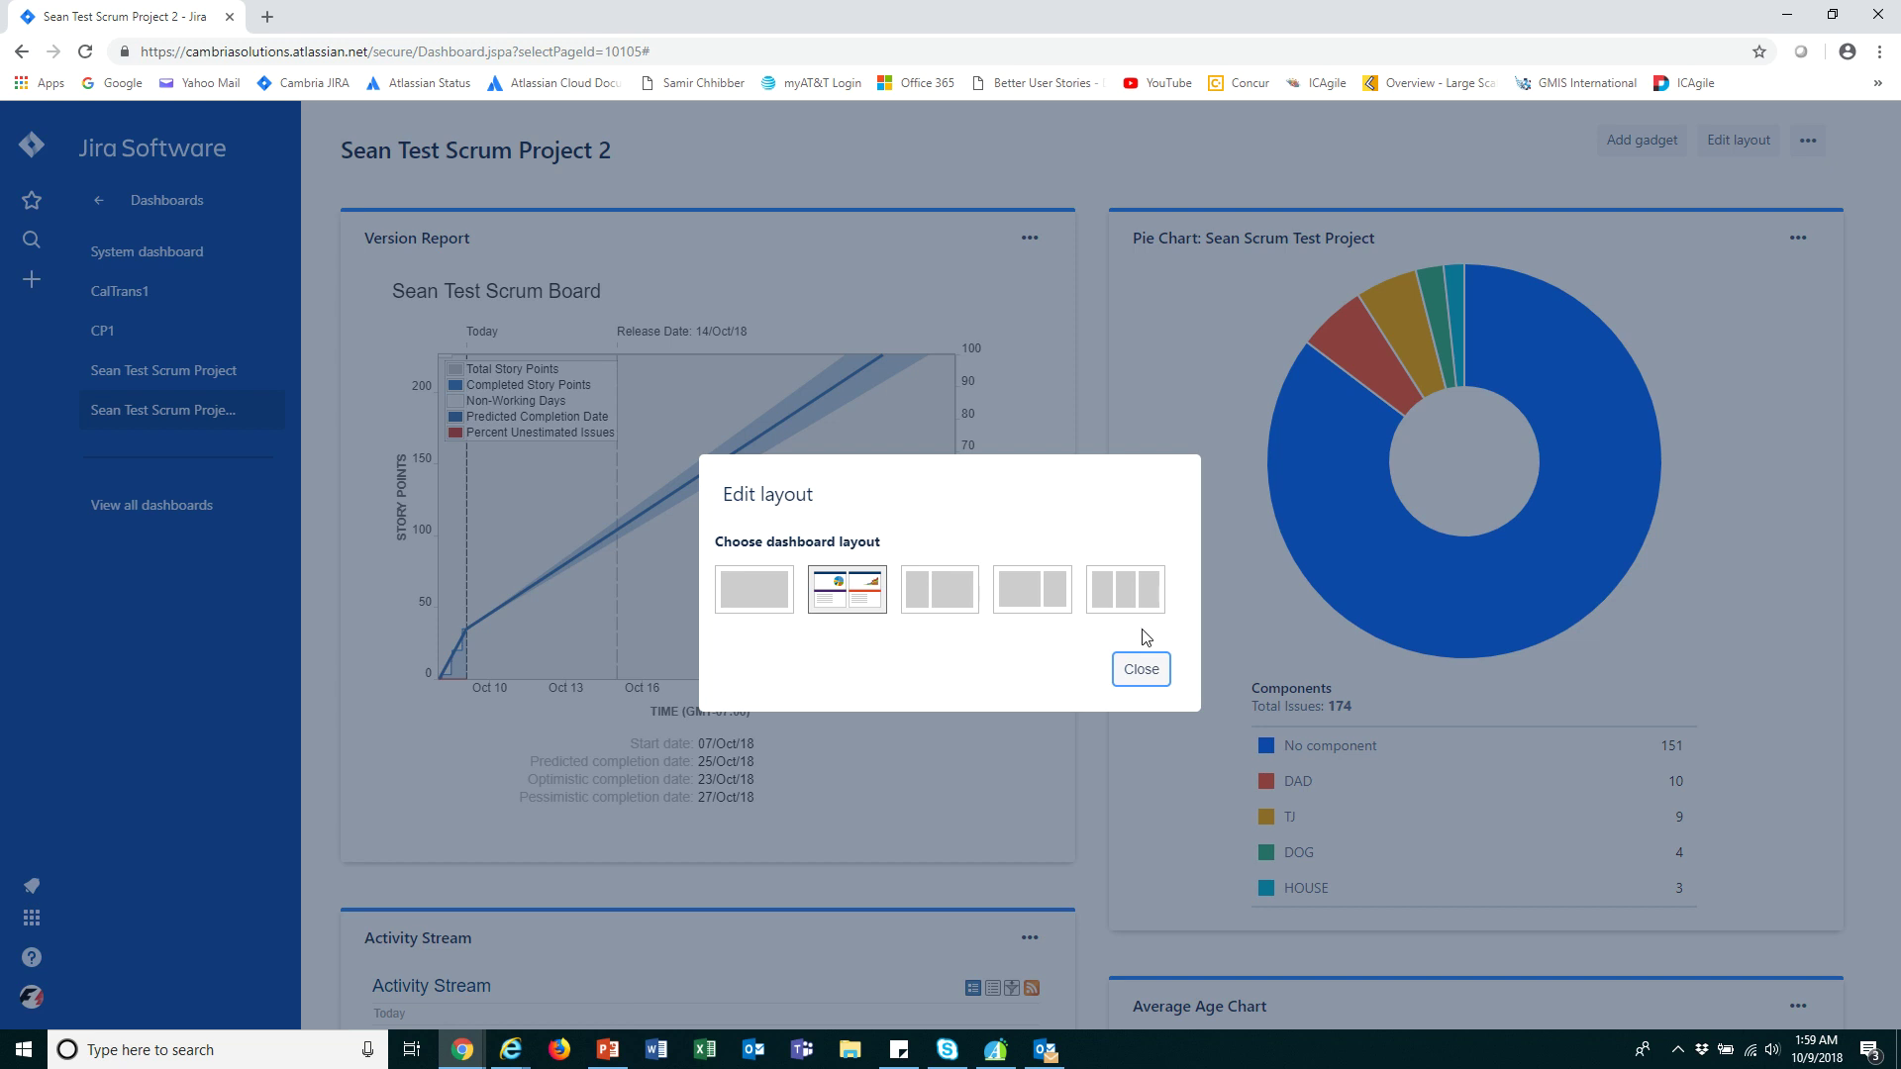
{"action": "left_click", "coordinate": [1144, 671]}
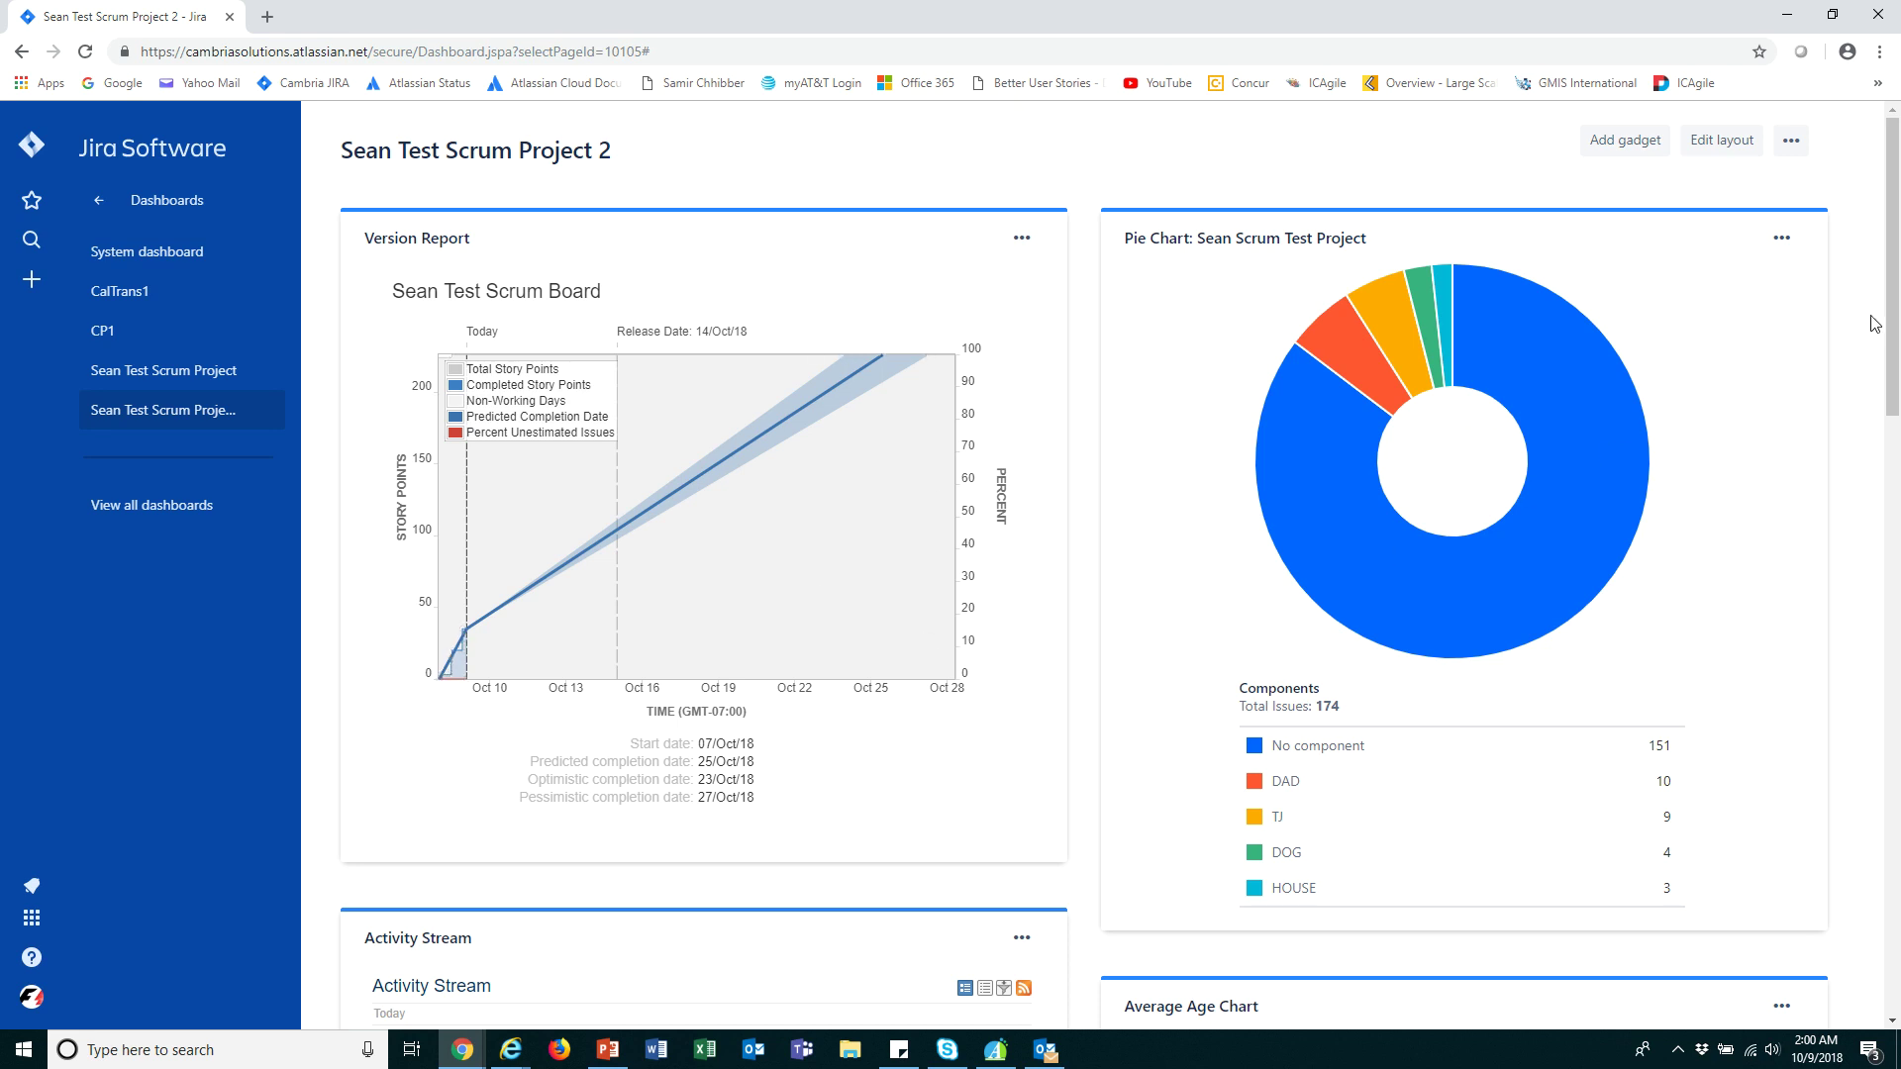
{"action": "left_click", "coordinate": [1785, 247]}
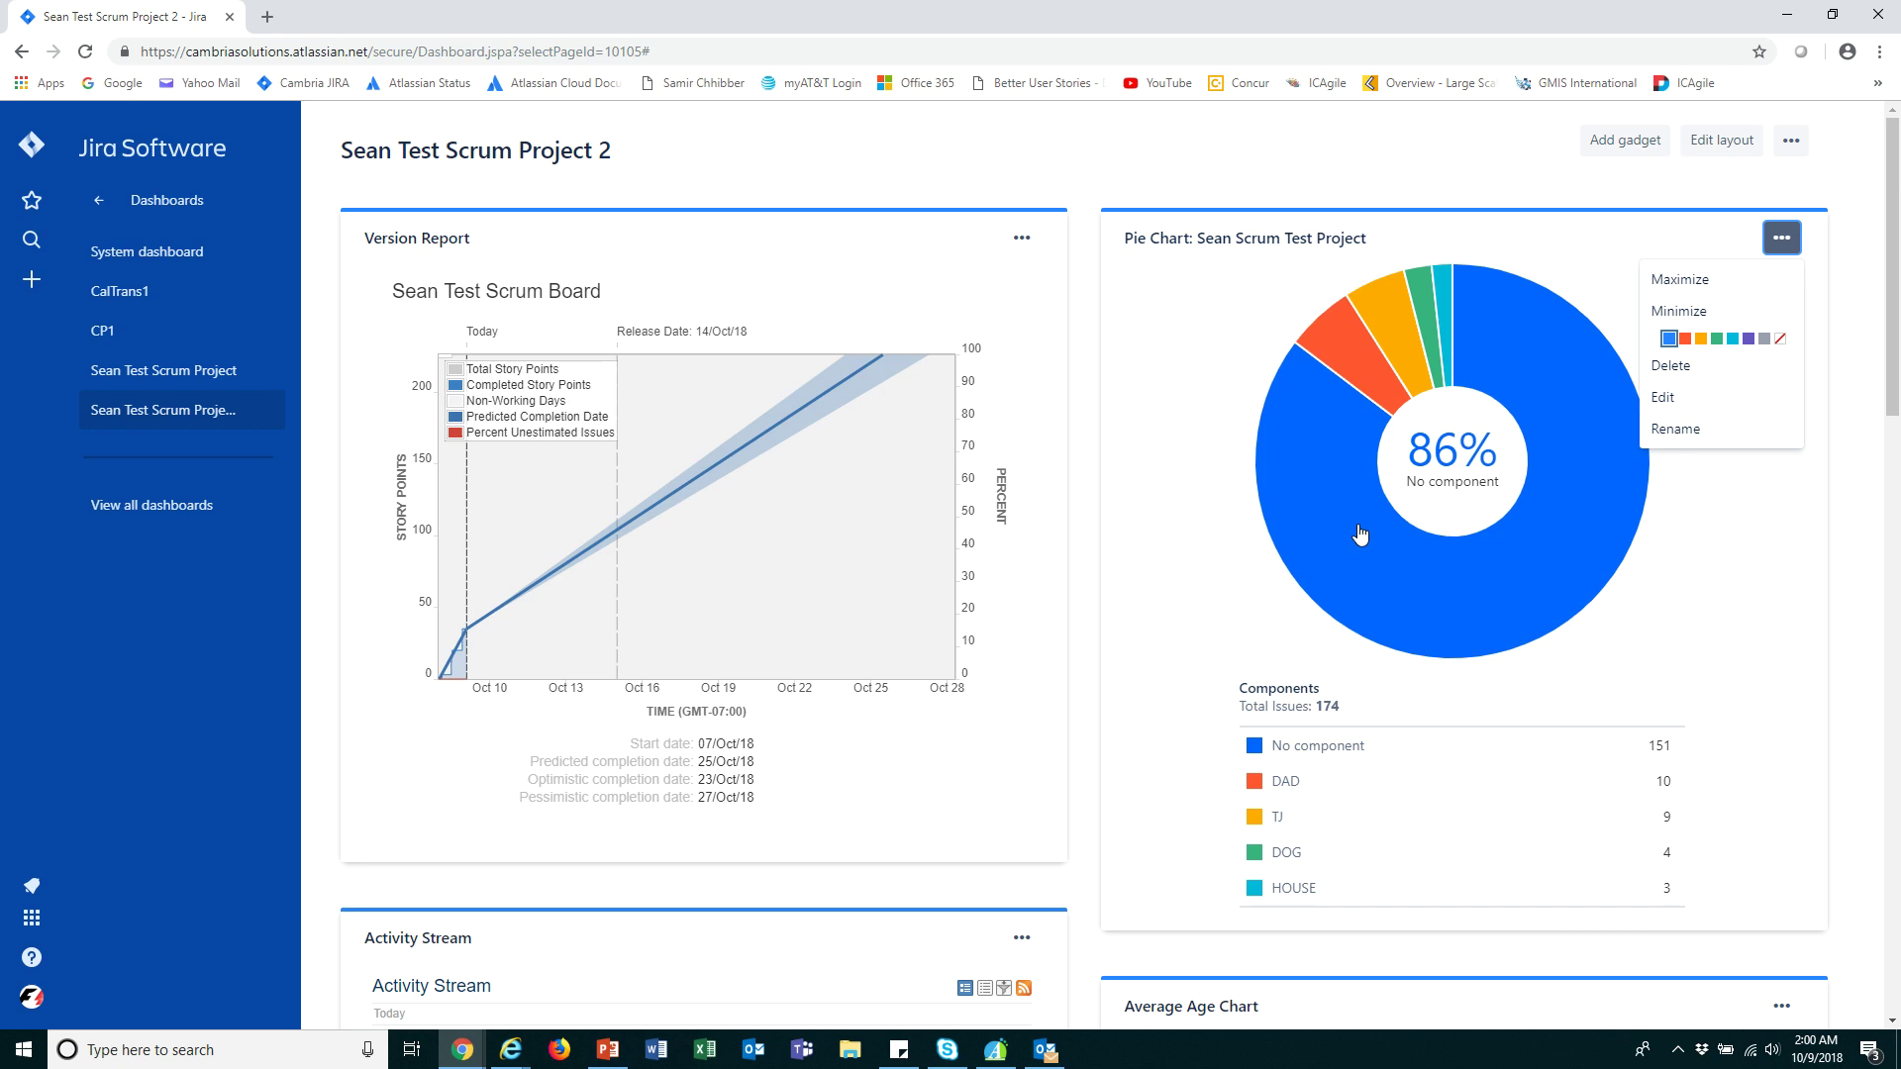
{"action": "left_click", "coordinate": [1779, 246]}
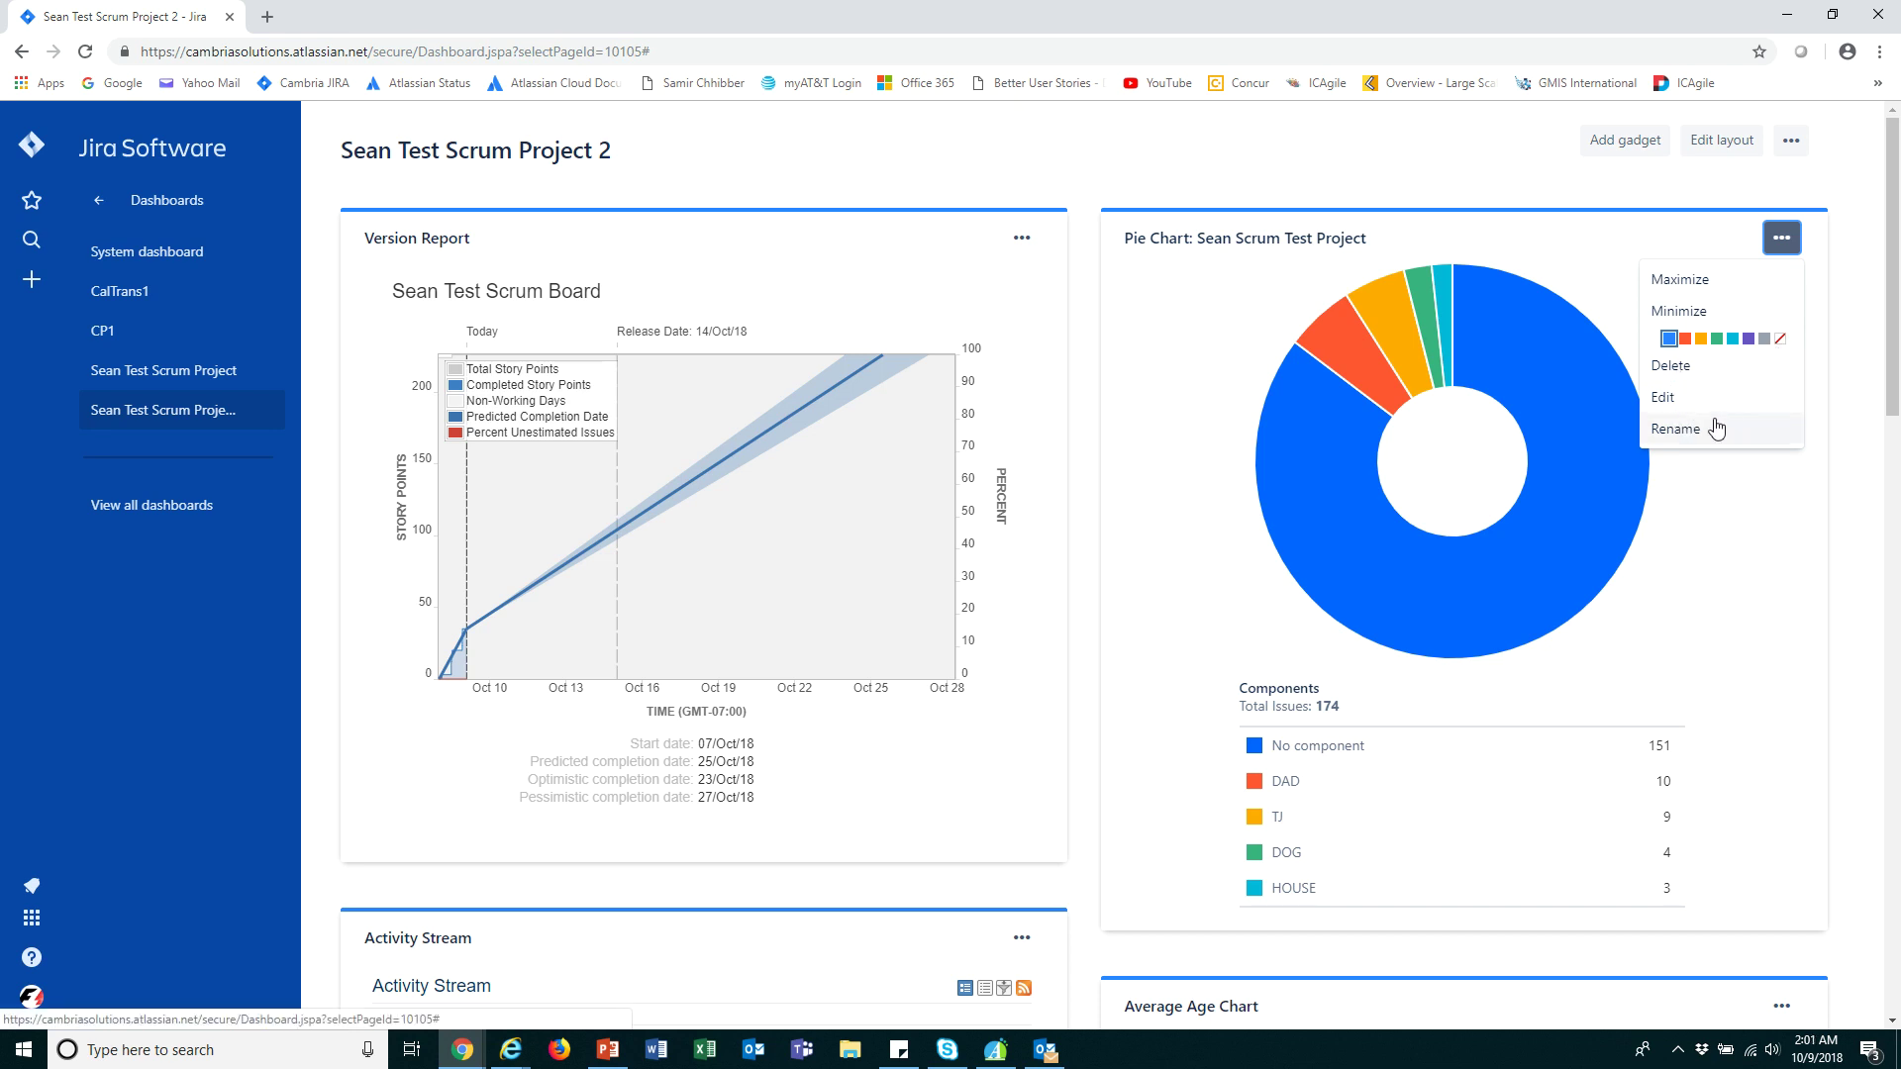
{"action": "left_click", "coordinate": [1330, 137]}
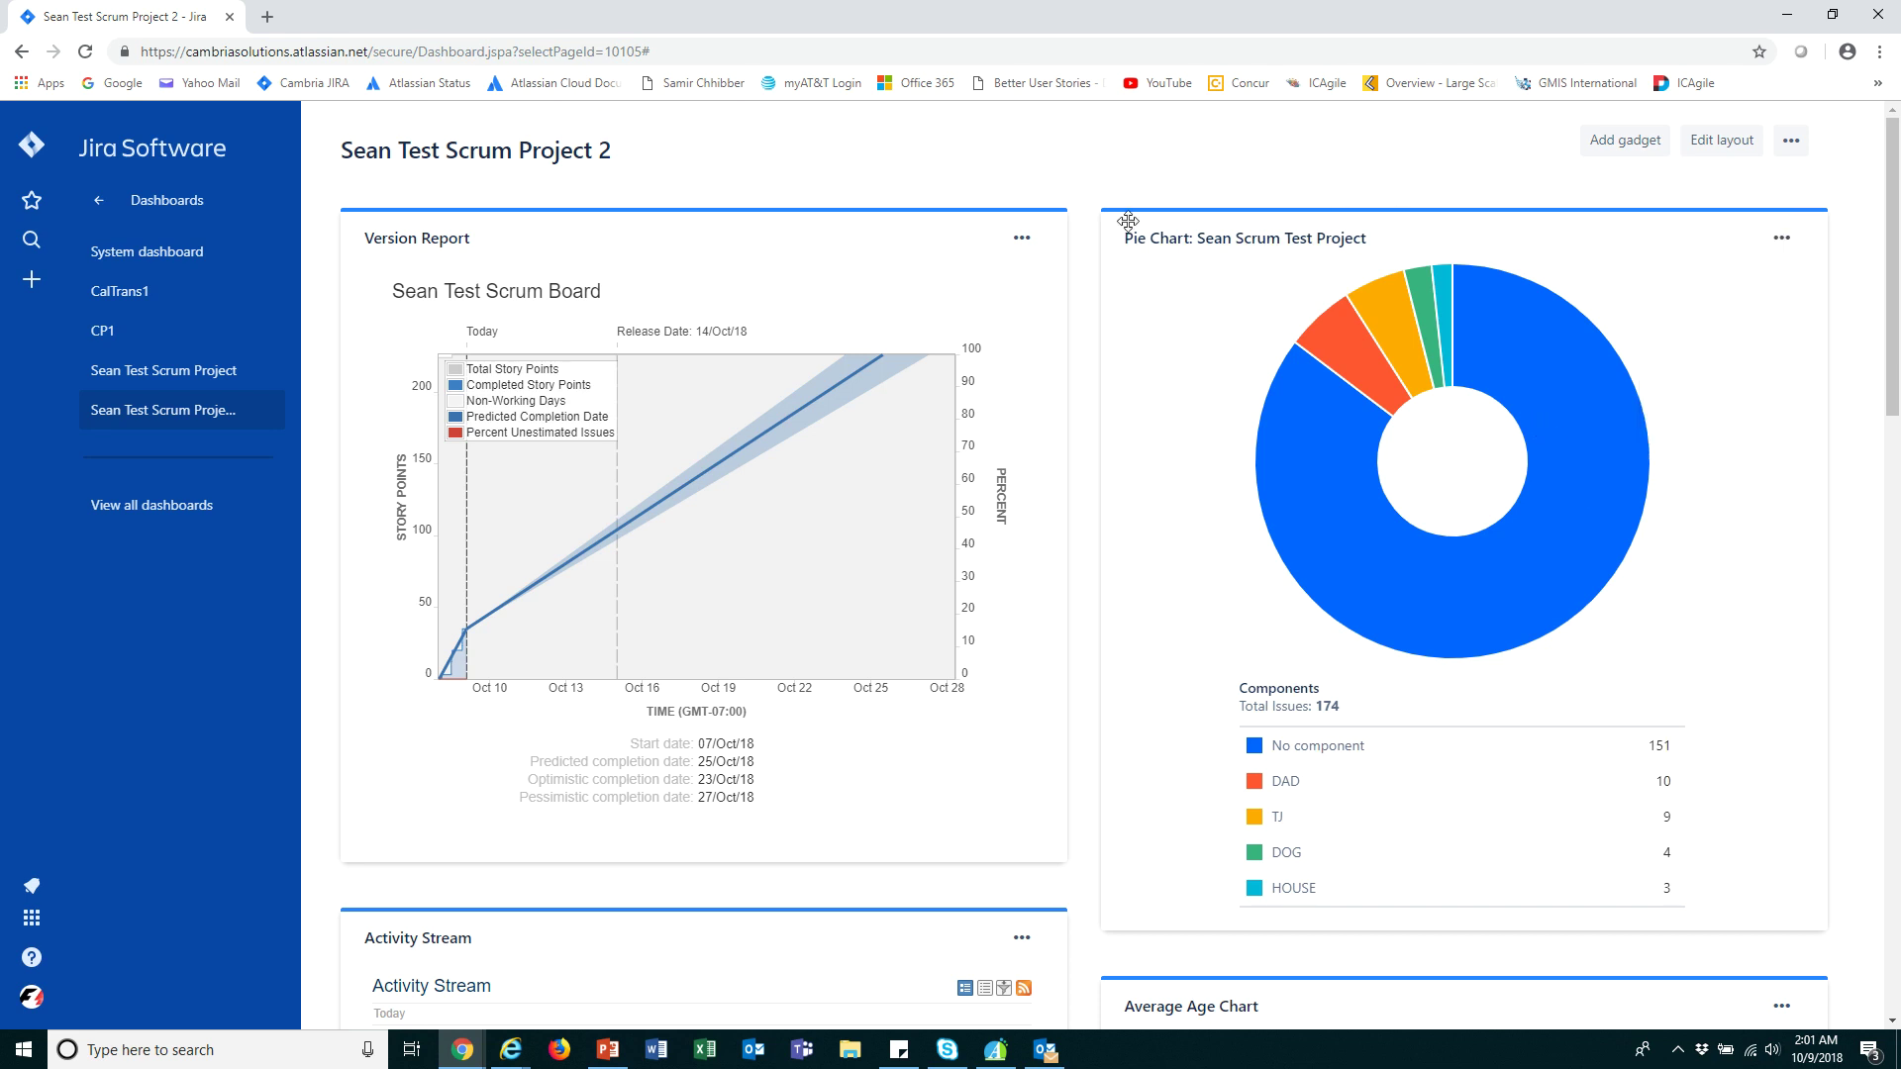